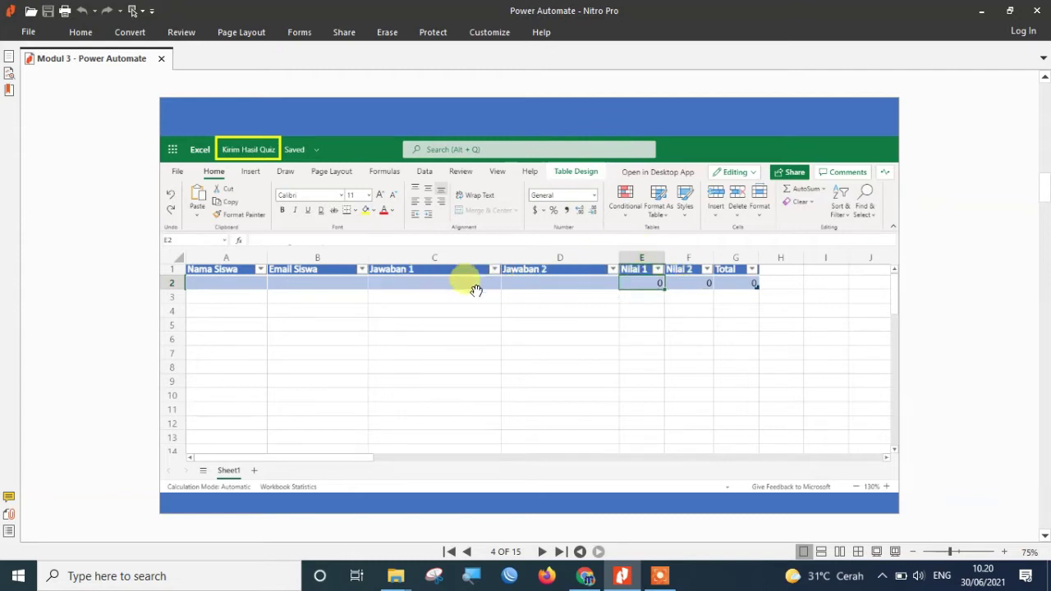
# Step: Read the module pages covering the Kirim Hasil Quiz workbook, the automated cloud flow setup and the flow actions through sending the email
pyautogui.press('Delete')
pyautogui.hotkey('ctrl', 'z')
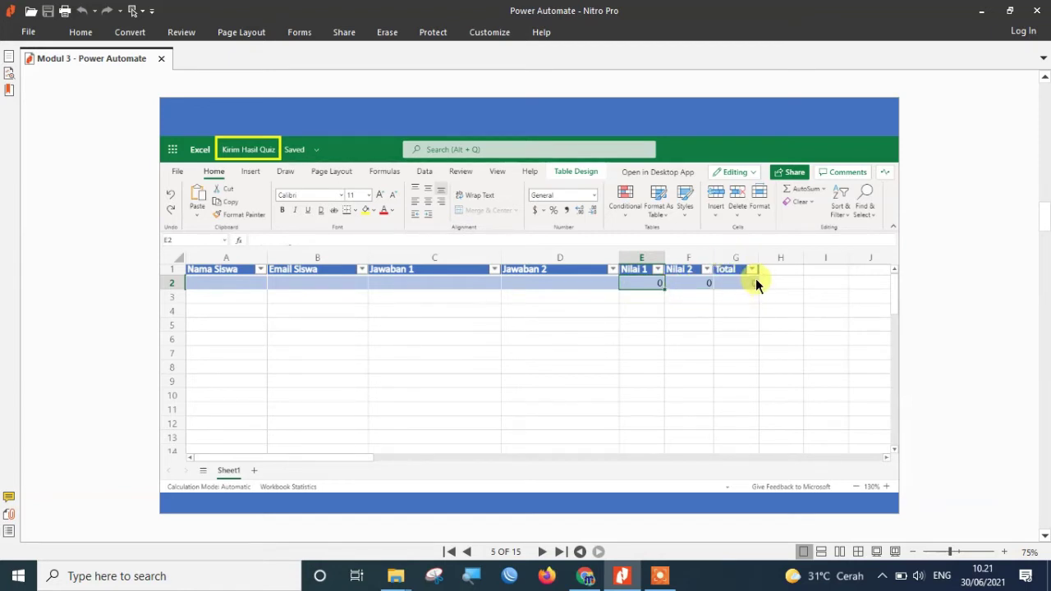
pyautogui.scroll(-2, 755, 279)
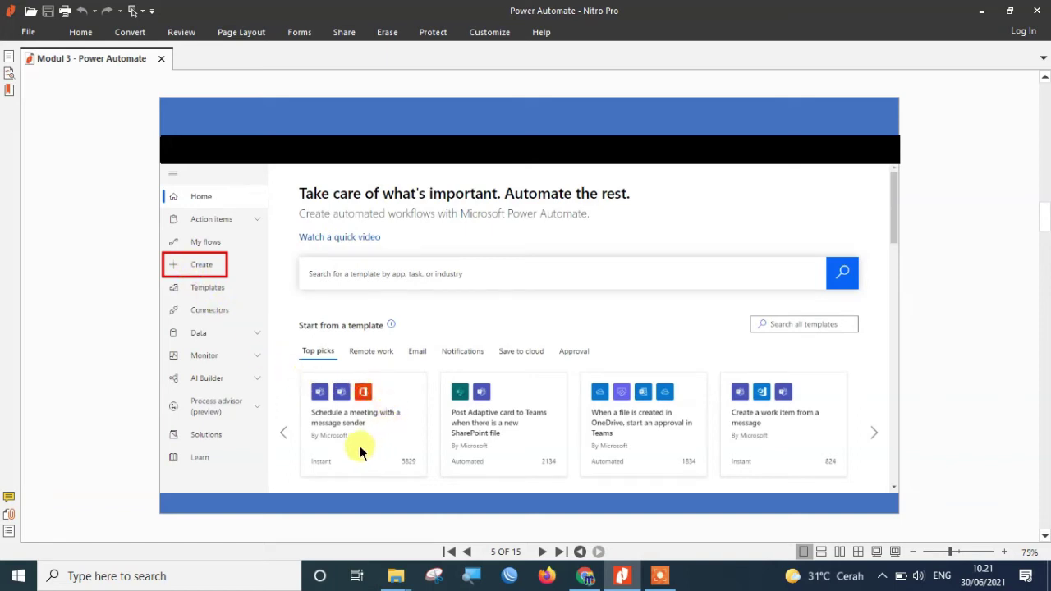
pyautogui.scroll(-1, 617, 389)
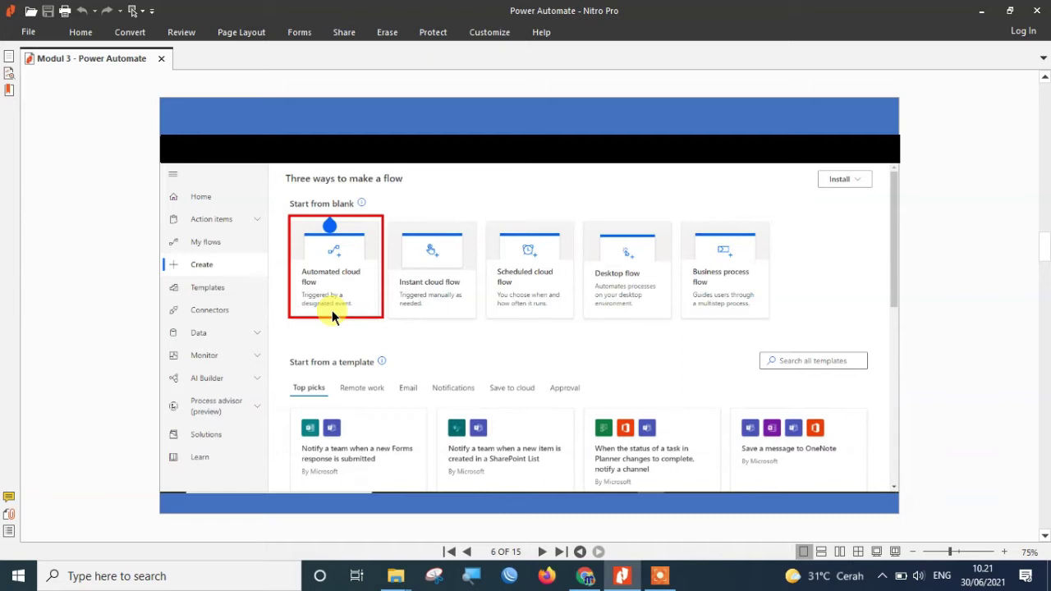
pyautogui.scroll(-1, 332, 317)
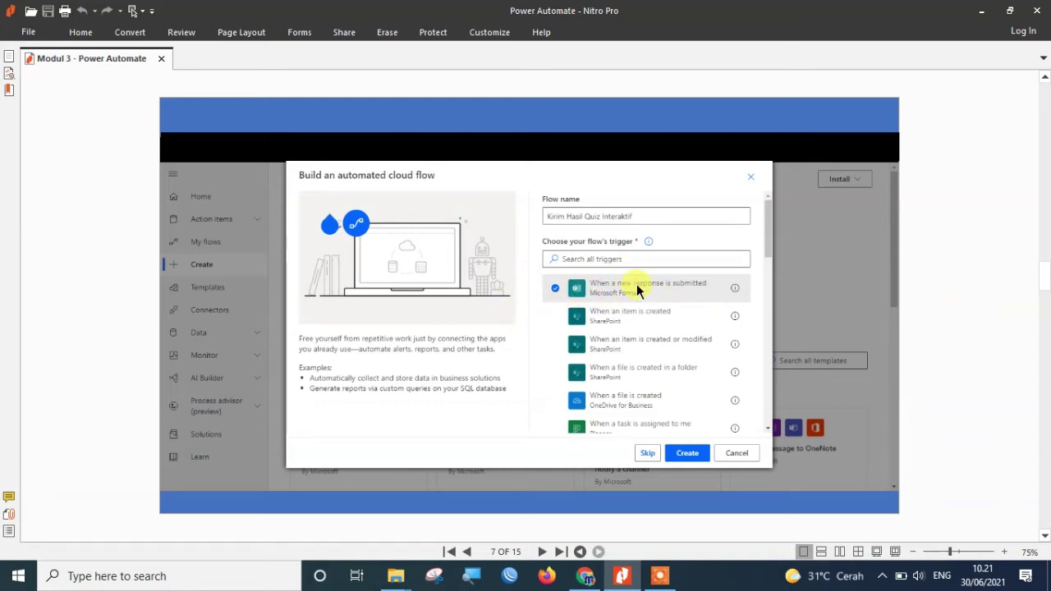
pyautogui.scroll(-2, 713, 376)
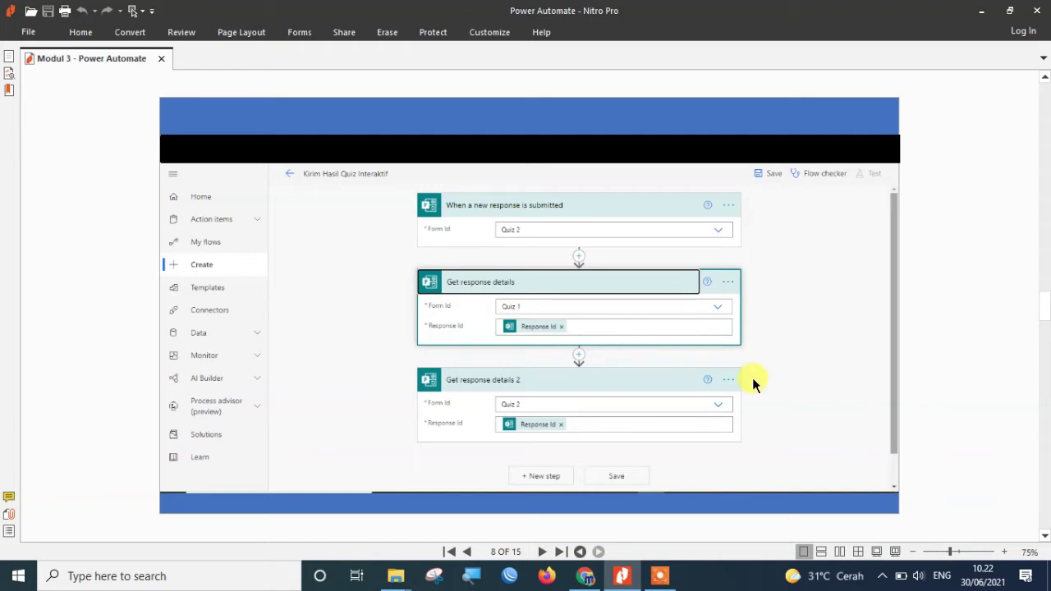
pyautogui.scroll(-1, 753, 383)
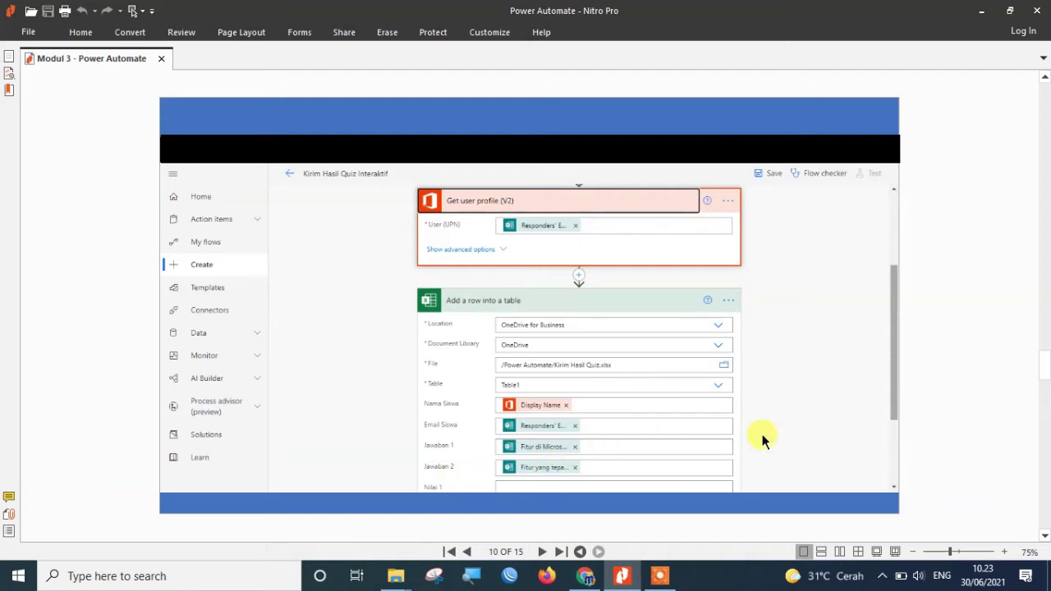
pyautogui.scroll(-1, 762, 441)
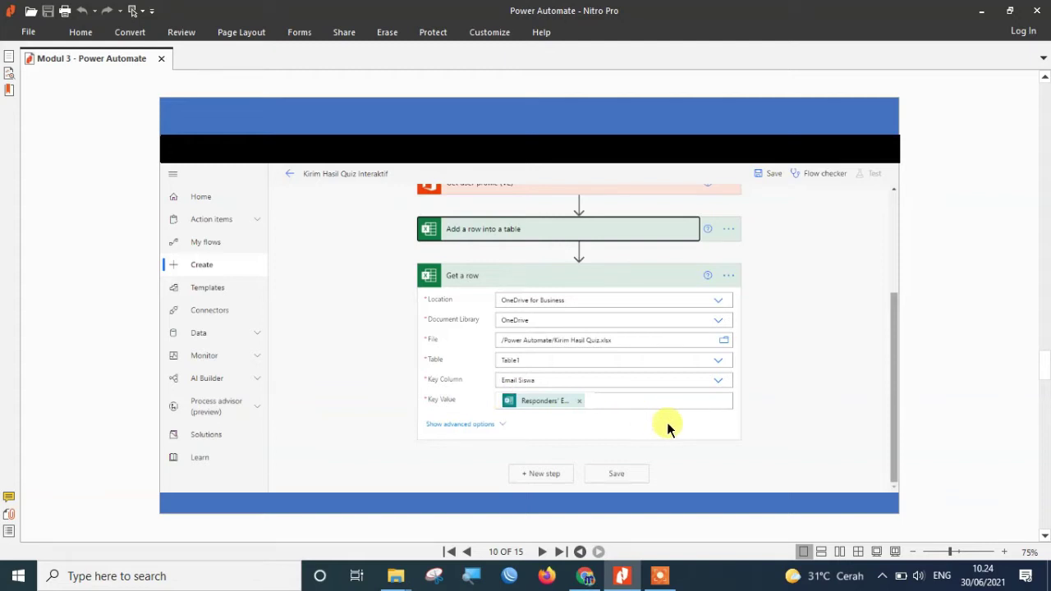
pyautogui.scroll(-2, 667, 422)
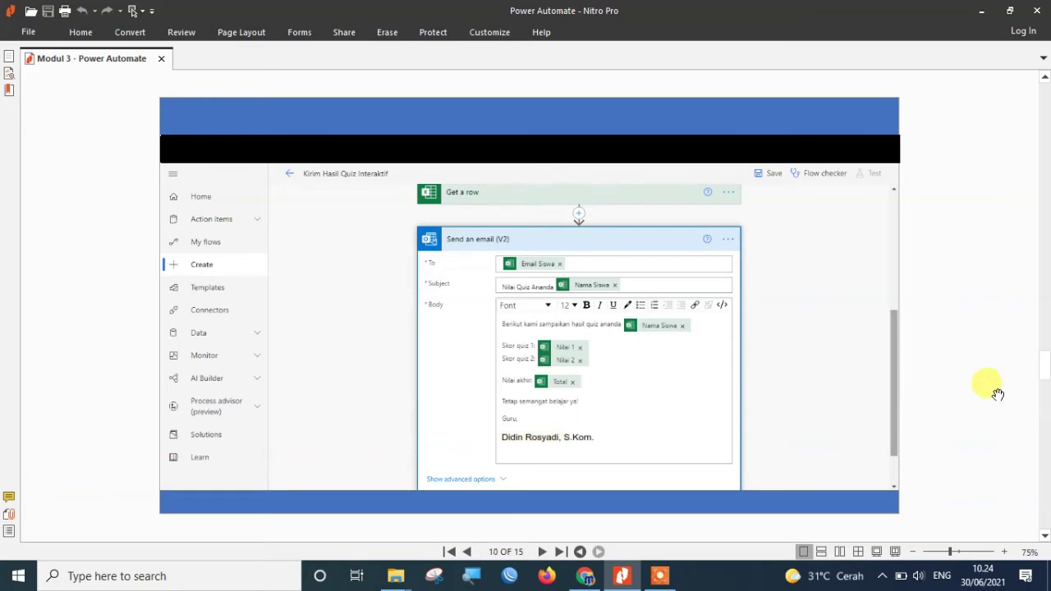
# Step: Review the module again from the Excel table page through the flow actions, the test run and the results workbook to the sent emails
pyautogui.scroll(4, 998, 394)
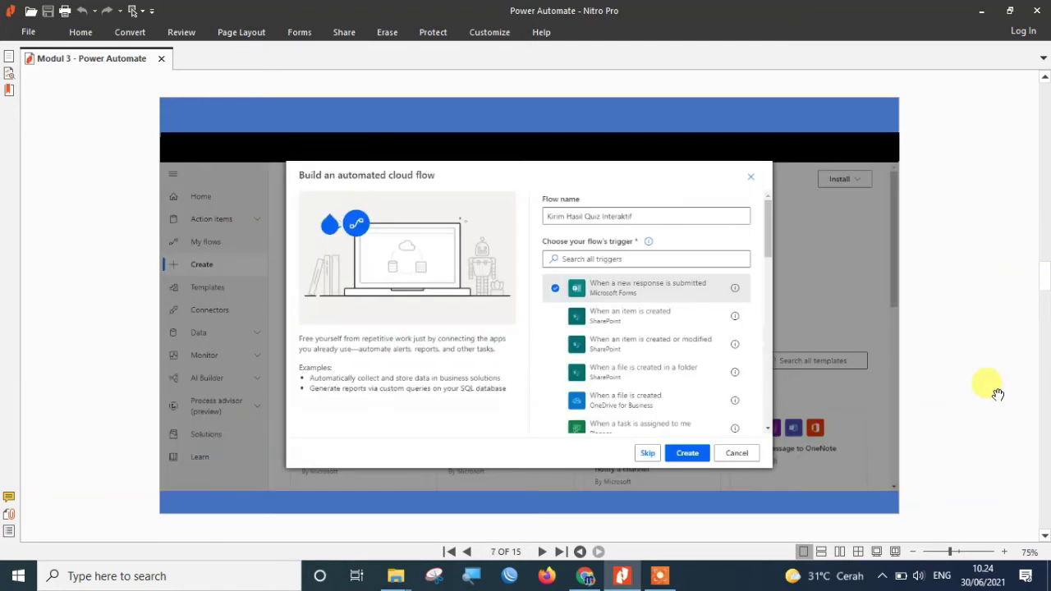
pyautogui.scroll(3, 998, 394)
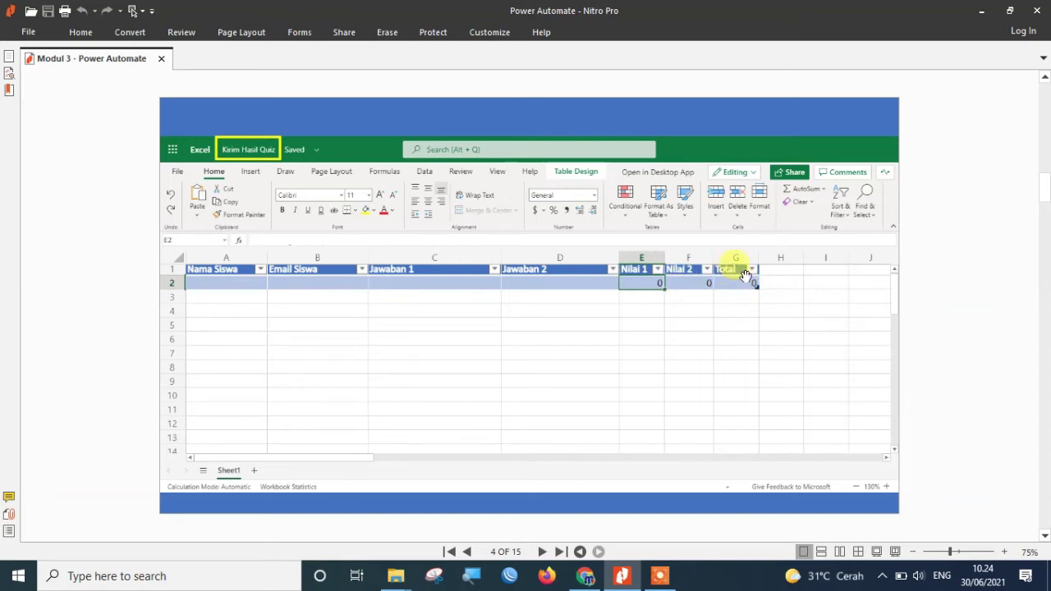
pyautogui.scroll(-4, 752, 405)
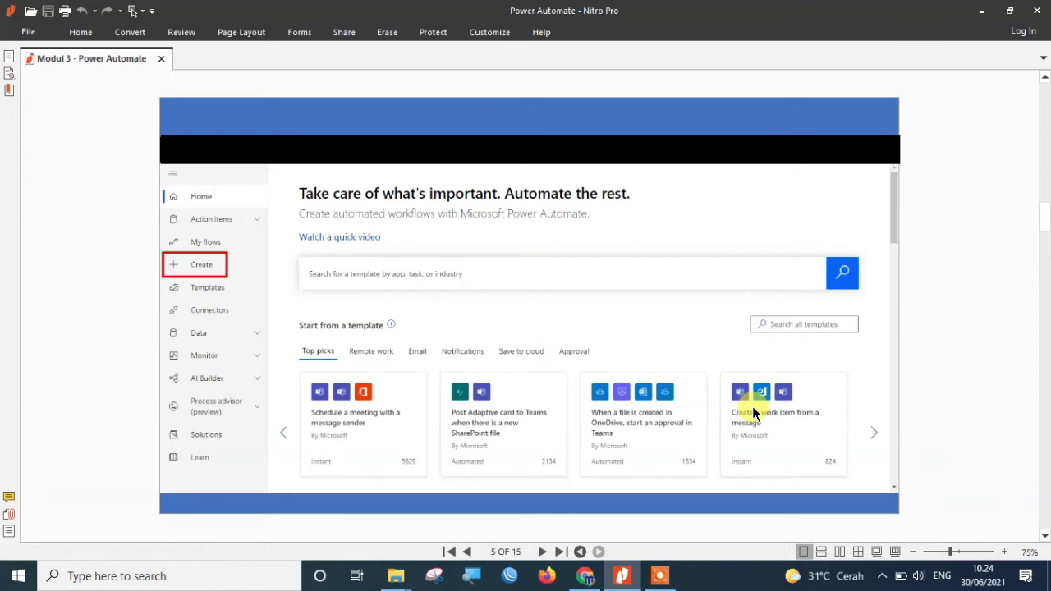
pyautogui.scroll(-2, 752, 405)
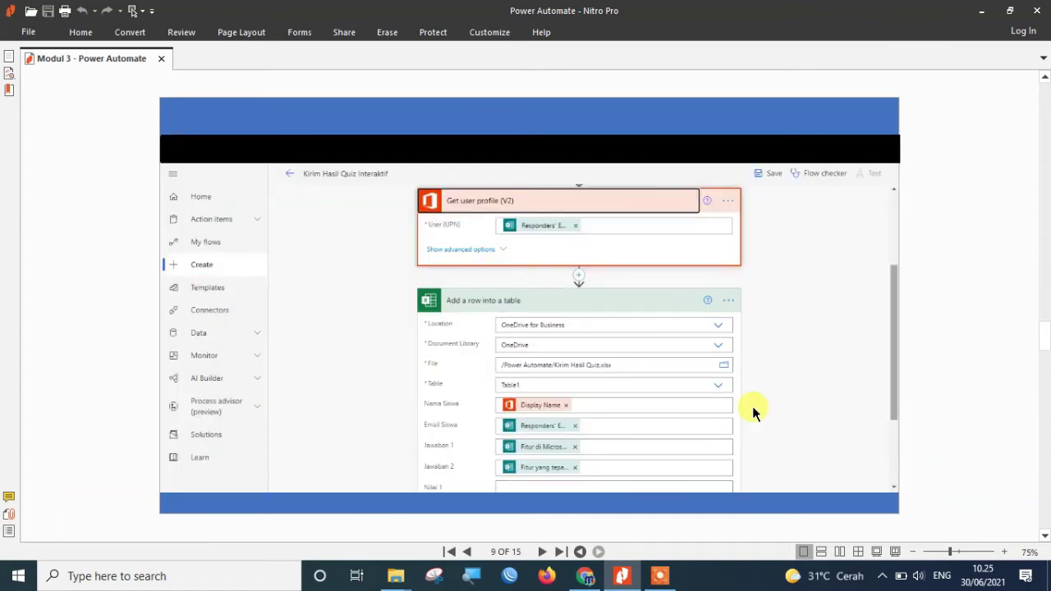
pyautogui.scroll(-1, 754, 412)
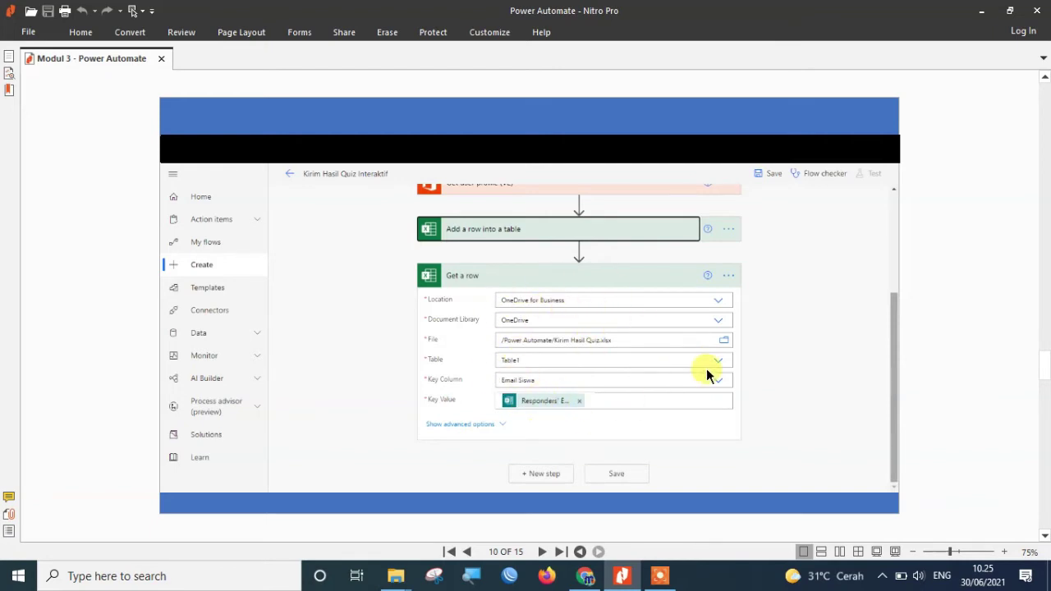
pyautogui.scroll(-1, 706, 368)
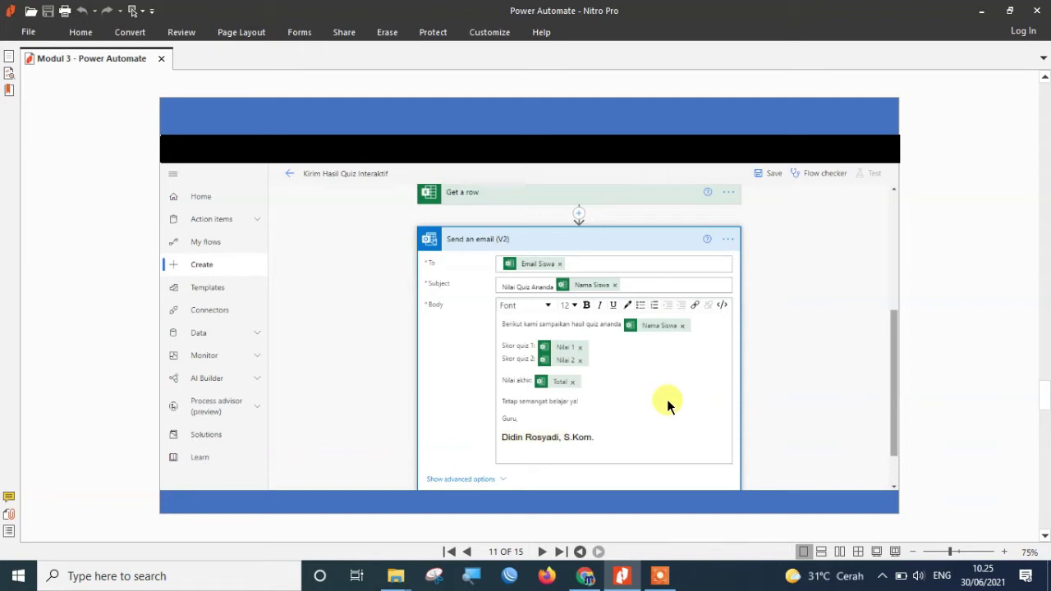
pyautogui.scroll(-1, 667, 399)
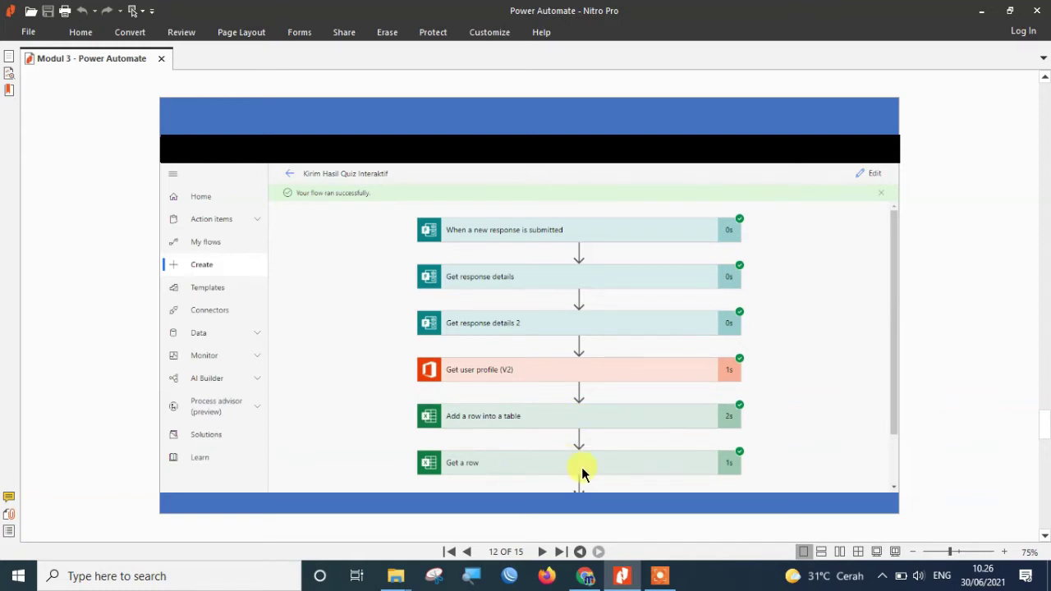
pyautogui.scroll(-3, 581, 472)
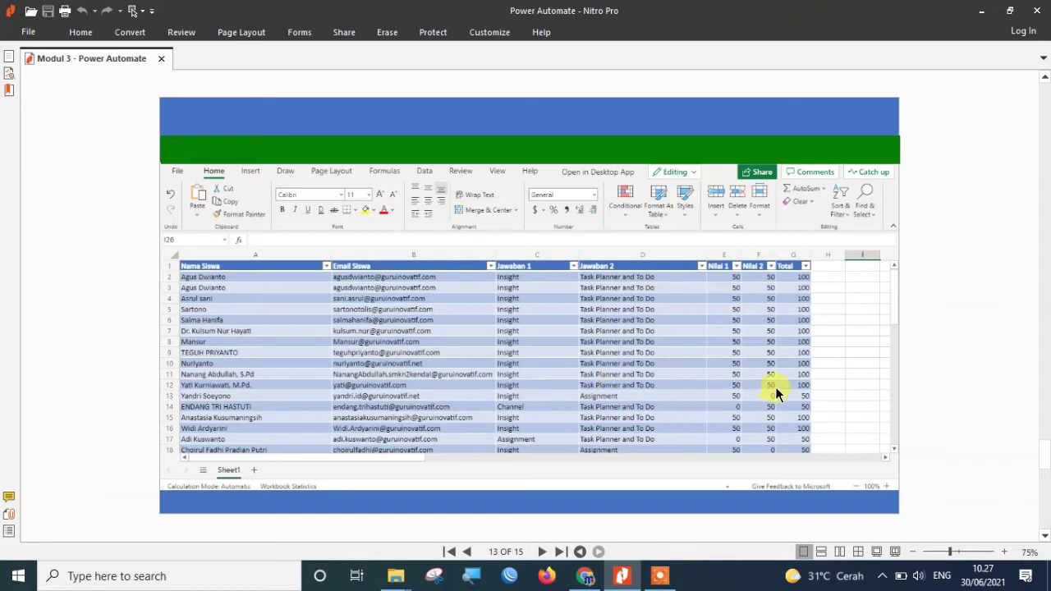
pyautogui.scroll(-1, 810, 403)
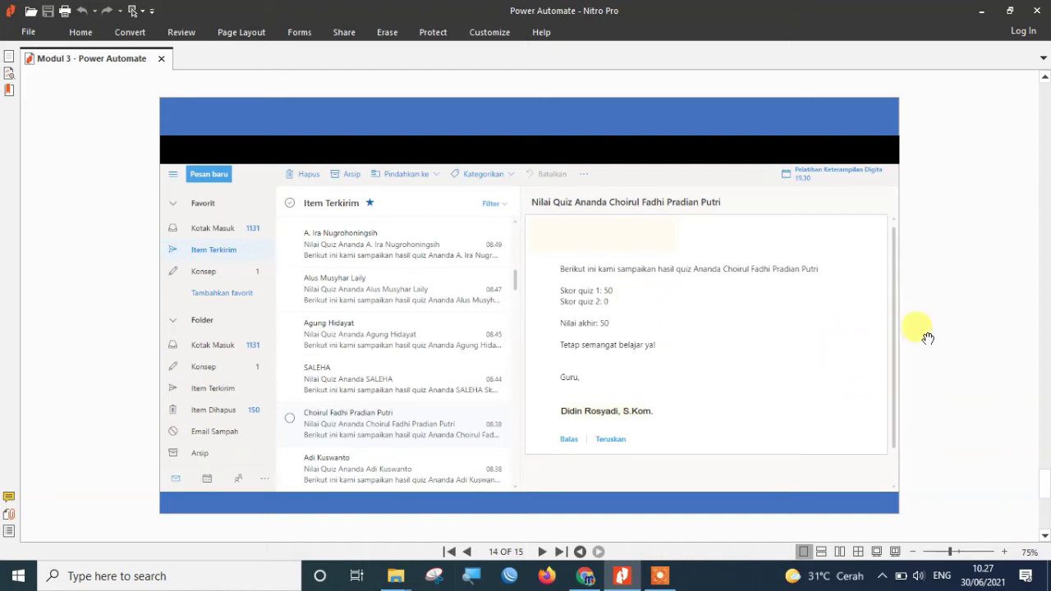
pyautogui.scroll(15, 936, 349)
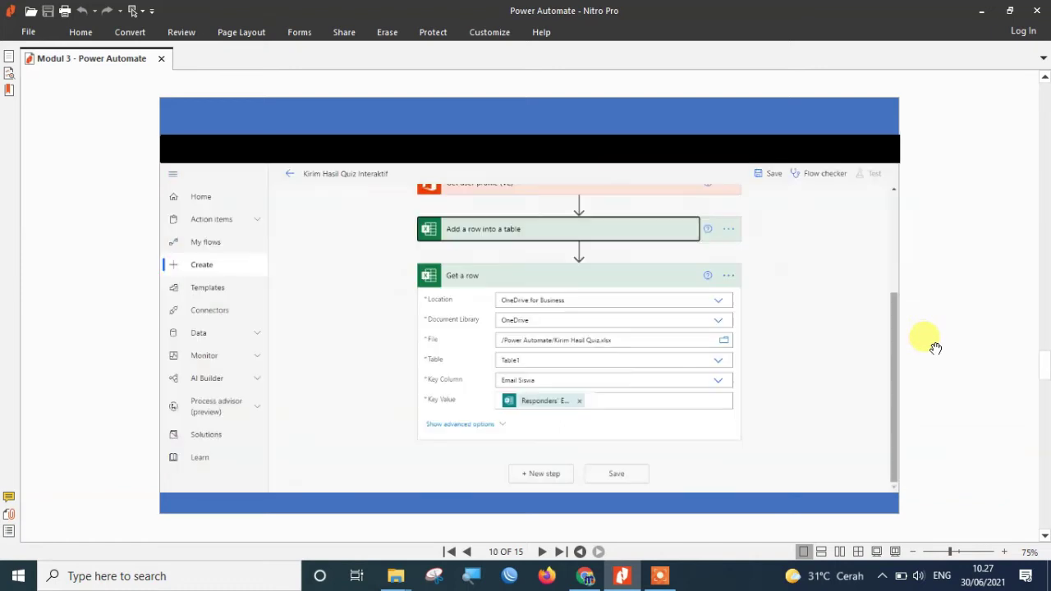
pyautogui.scroll(-3, 935, 346)
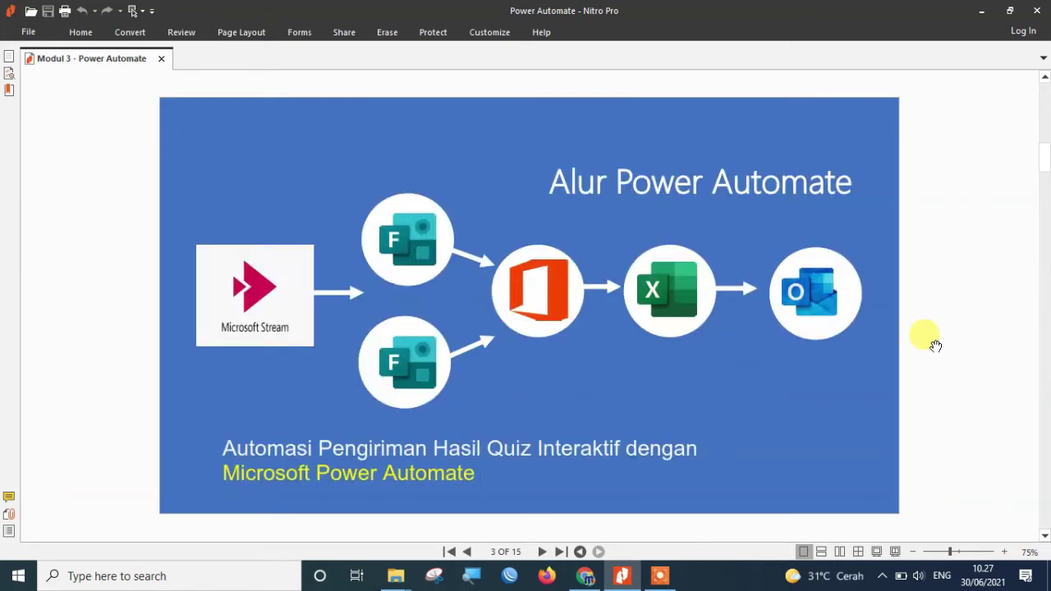
pyautogui.scroll(-1, 935, 346)
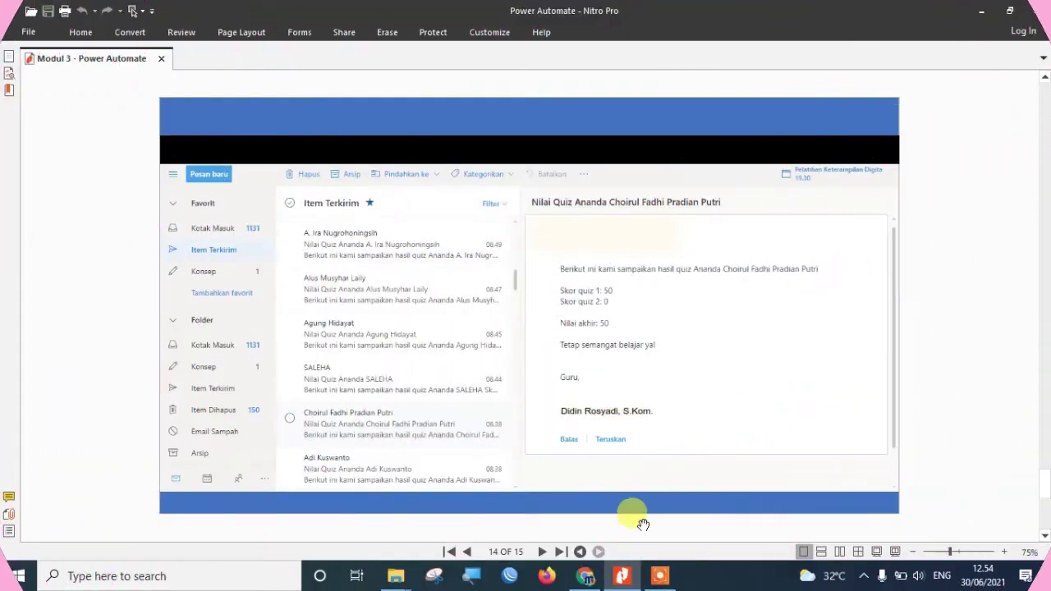
# Step: Switch to Chrome and open portal.office.com
pyautogui.click(636, 529)
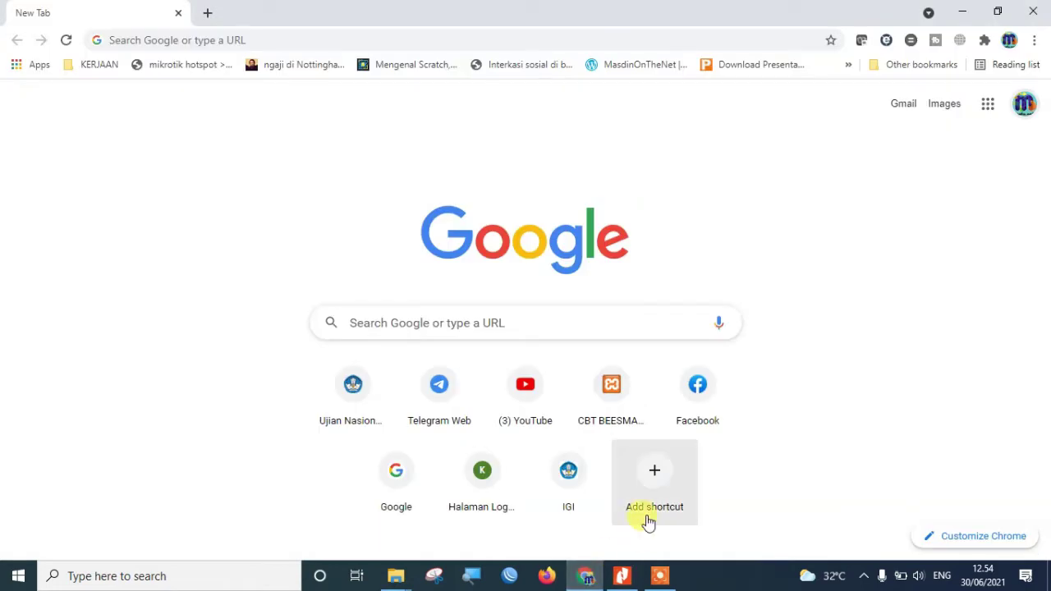
pyautogui.click(282, 42)
pyautogui.write('PO')
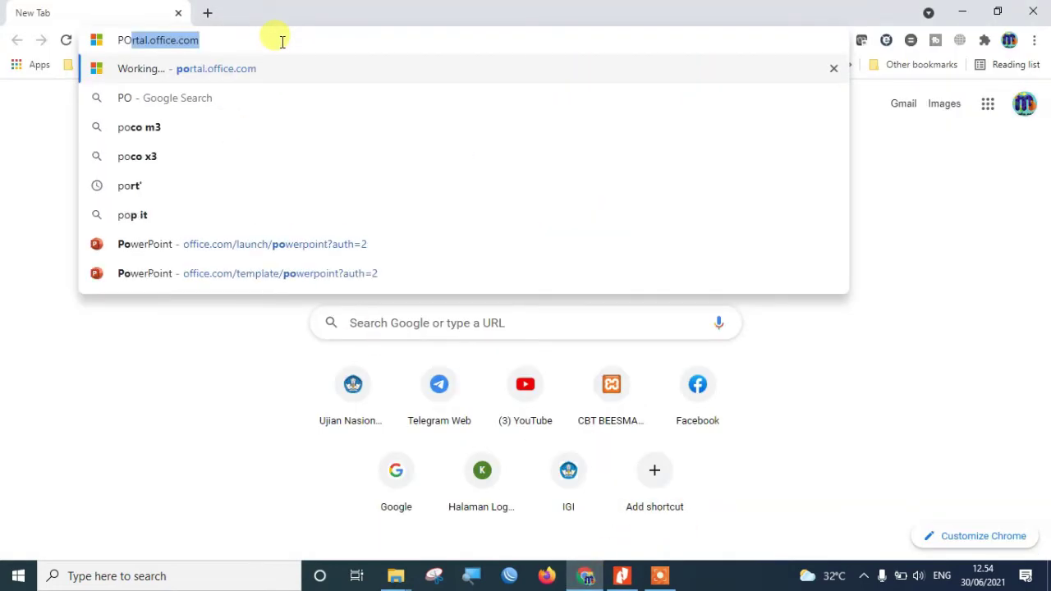
pyautogui.press('BackSpace')
pyautogui.write('RT')
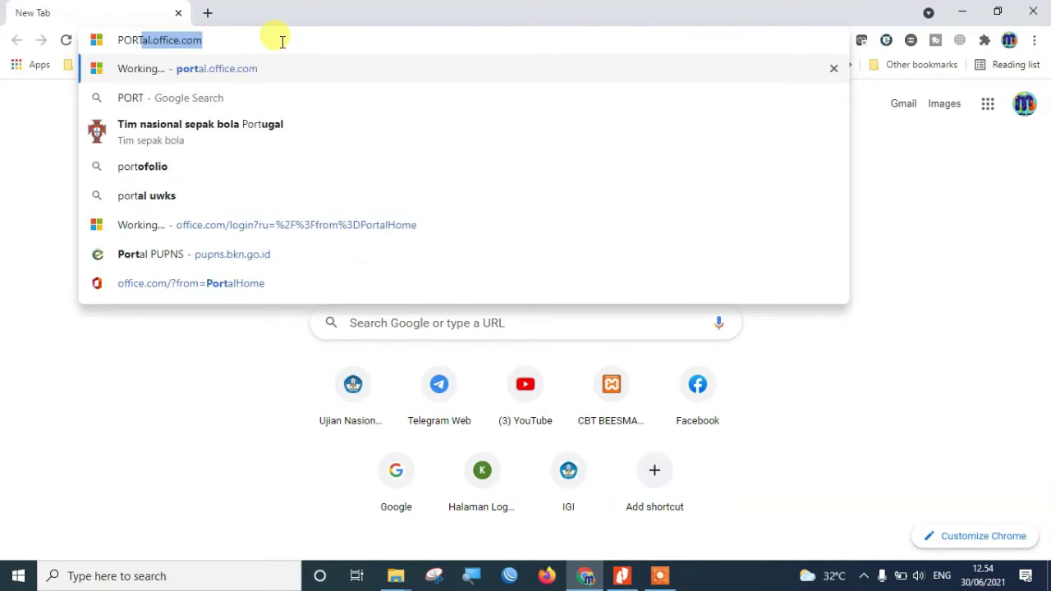
pyautogui.press('Return')
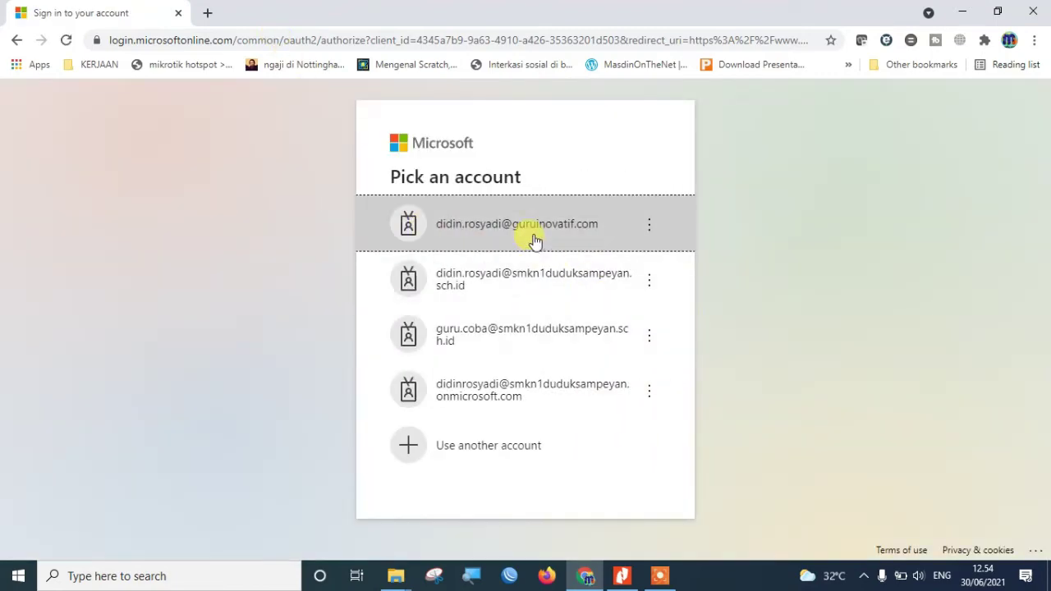
# Step: Sign in to Office 365 with the guruinovatif.com account, submitting the account password
pyautogui.click(534, 237)
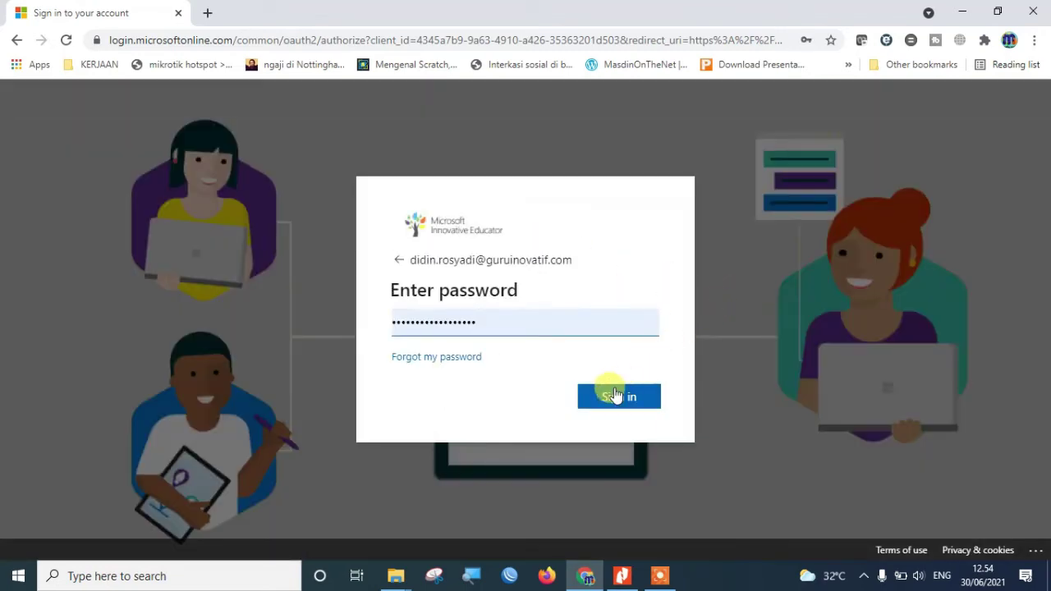
pyautogui.click(612, 395)
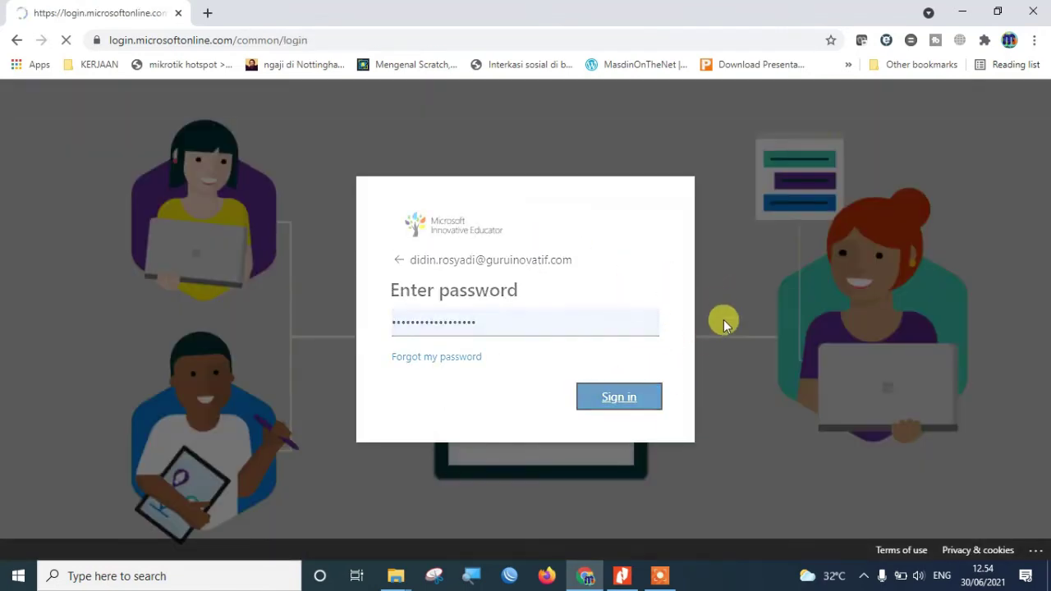
pyautogui.click(606, 404)
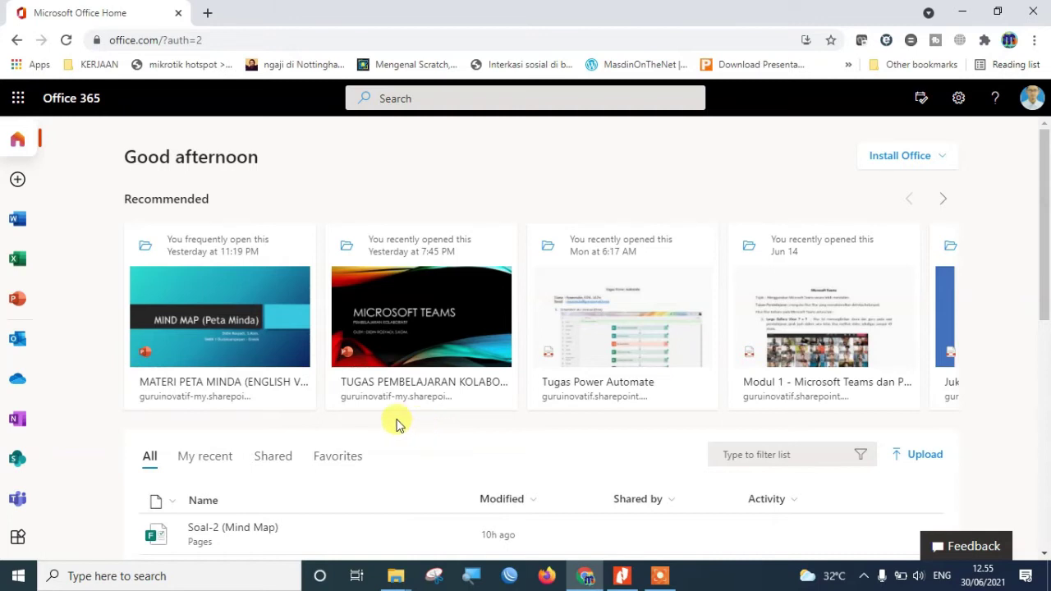
# Step: Switch to Nitro Pro and check the Alur Power Automate diagram and the column layout of the Kirim Hasil Quiz table
pyautogui.click(624, 576)
pyautogui.scroll(12, 642, 388)
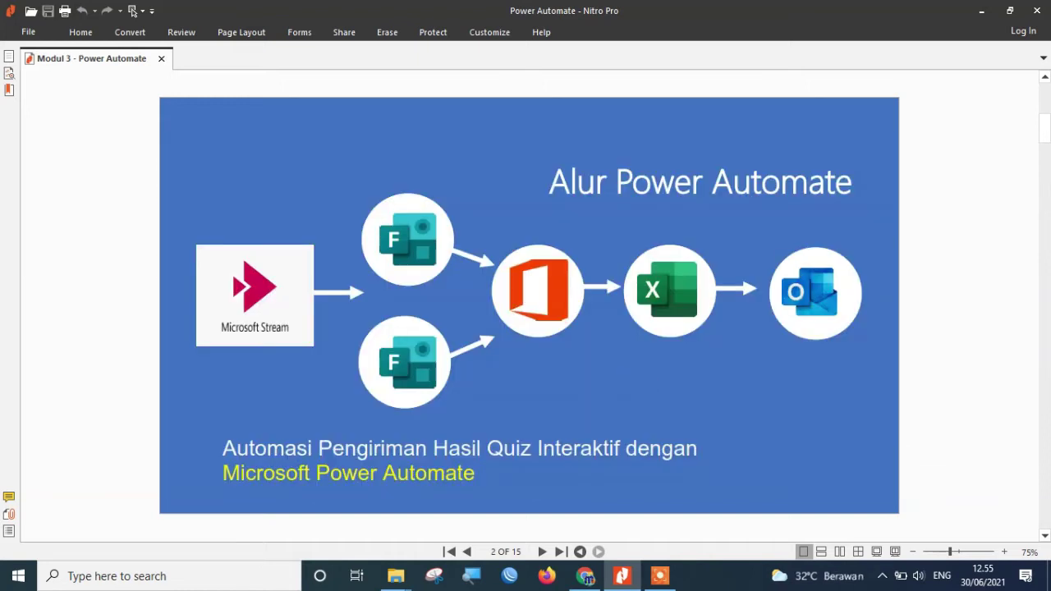
pyautogui.scroll(-2, 688, 371)
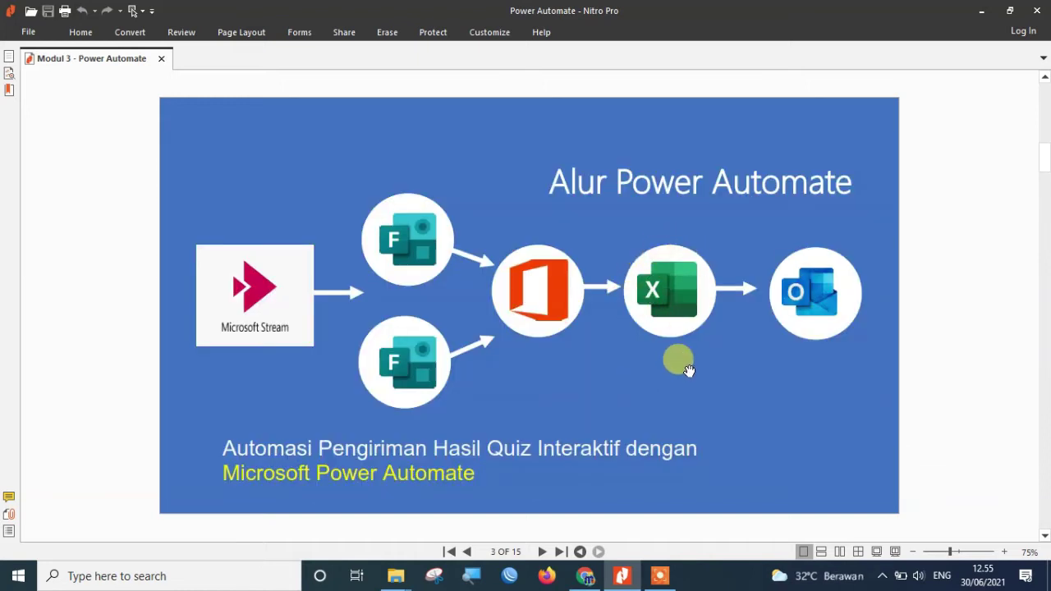
pyautogui.scroll(-1, 682, 365)
pyautogui.scroll(-1, 554, 369)
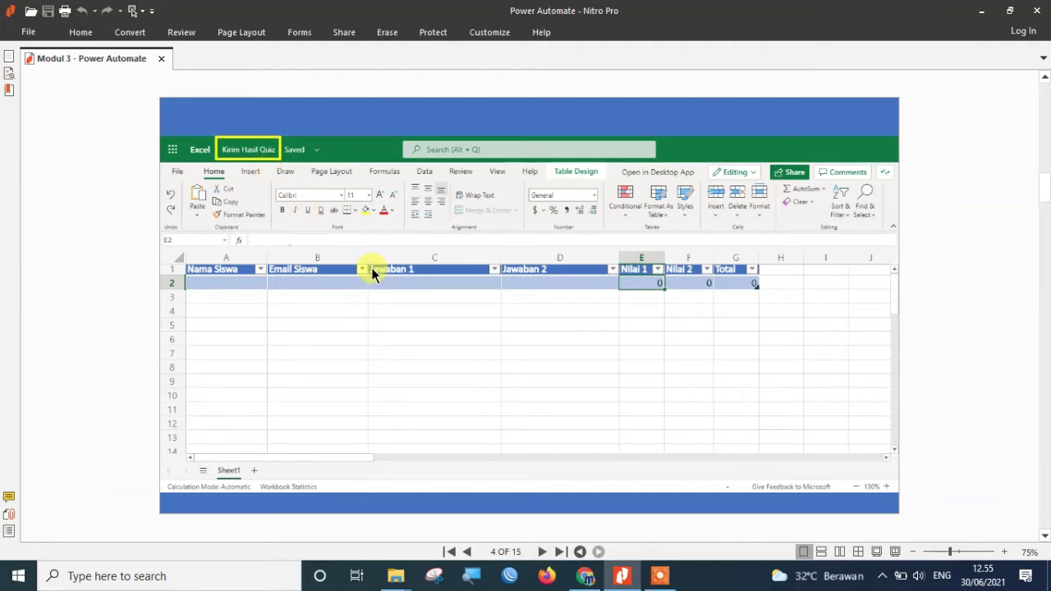
# Step: Switch to Chrome, open OneDrive from the Office 365 home page and create a folder named PowerAutomate in My files
pyautogui.click(598, 568)
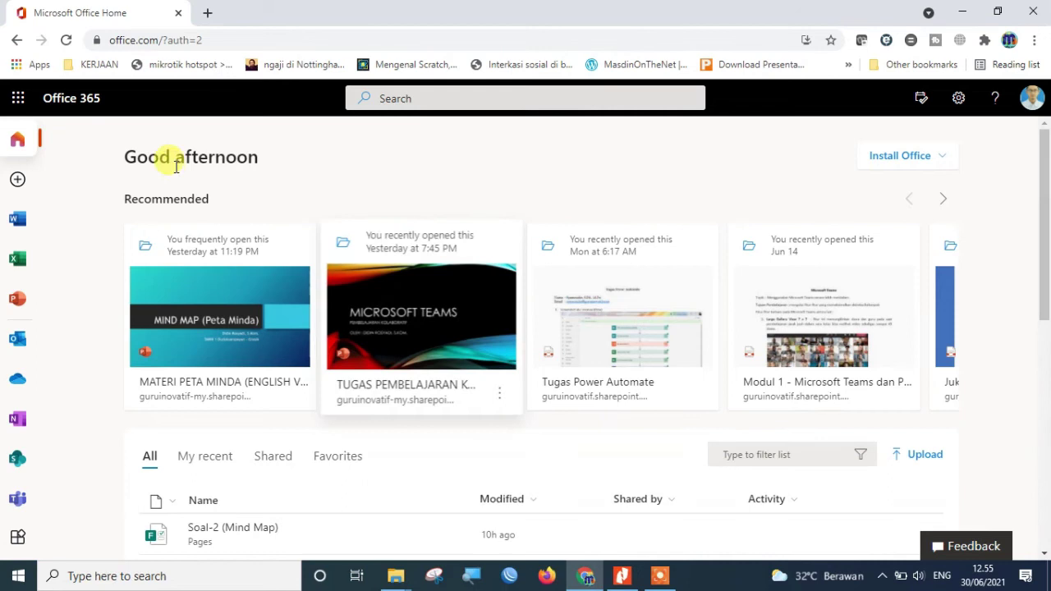
pyautogui.click(21, 380)
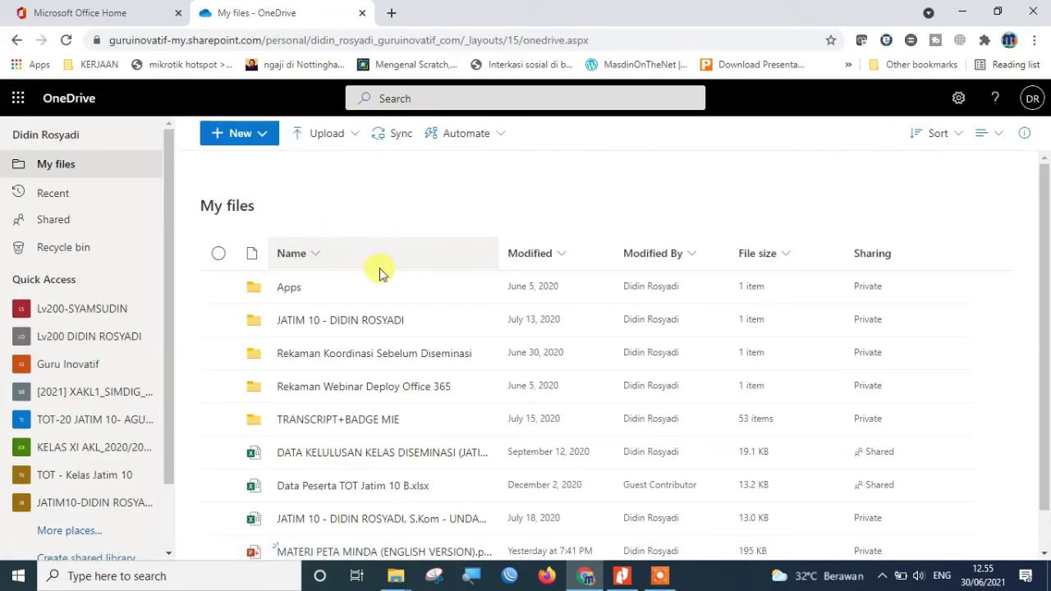
pyautogui.click(263, 135)
pyautogui.click(248, 164)
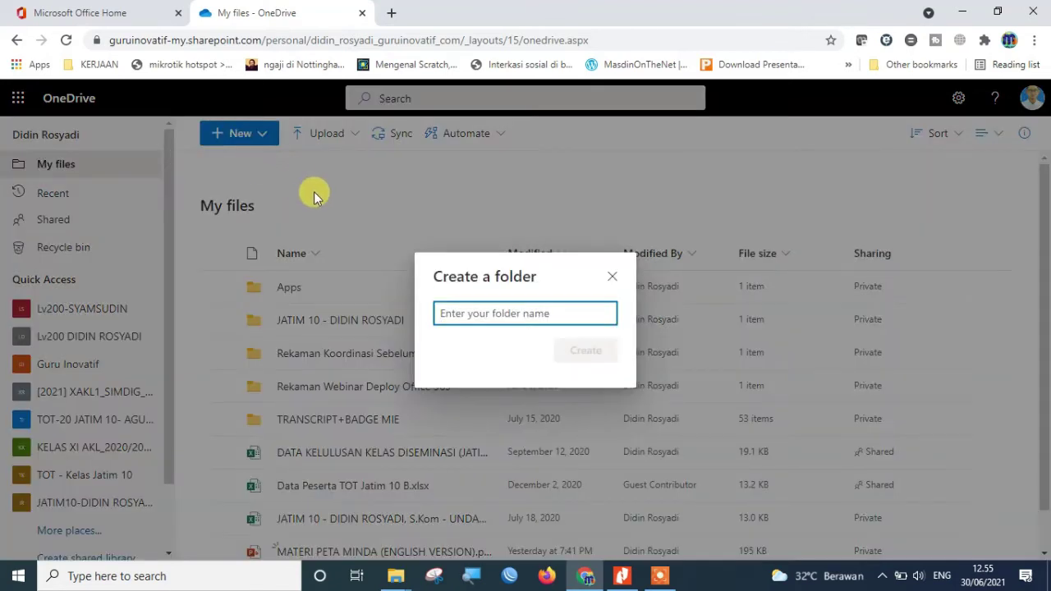
pyautogui.write('POwerAutomate')
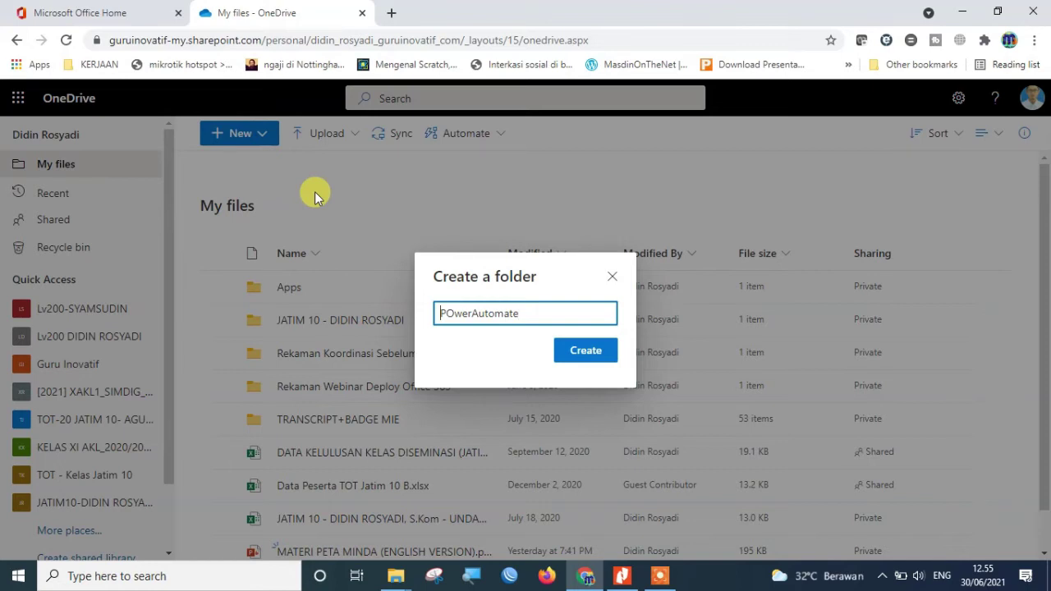
pyautogui.write('o')
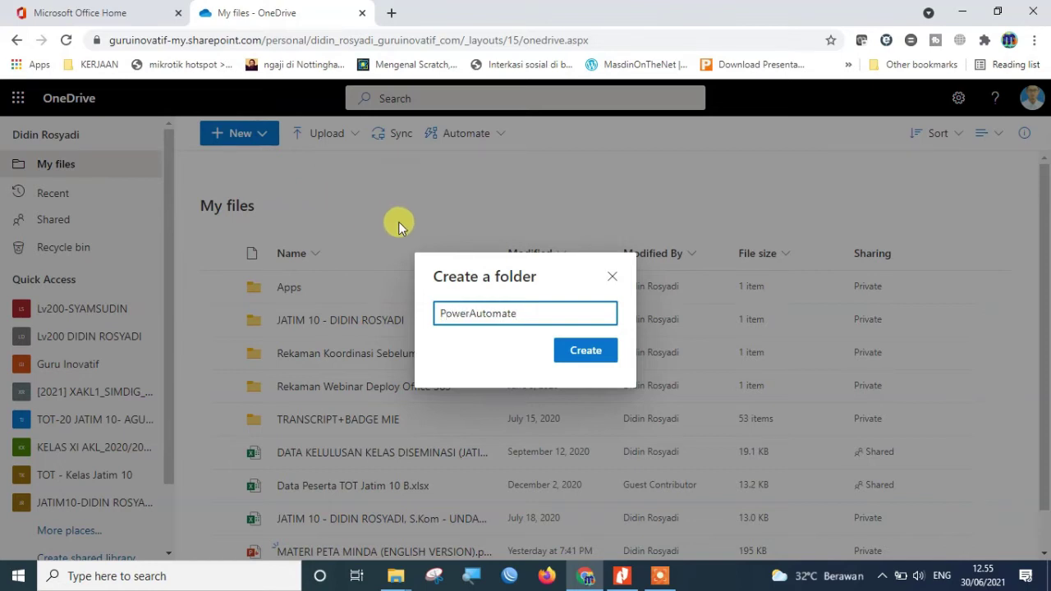
pyautogui.click(586, 351)
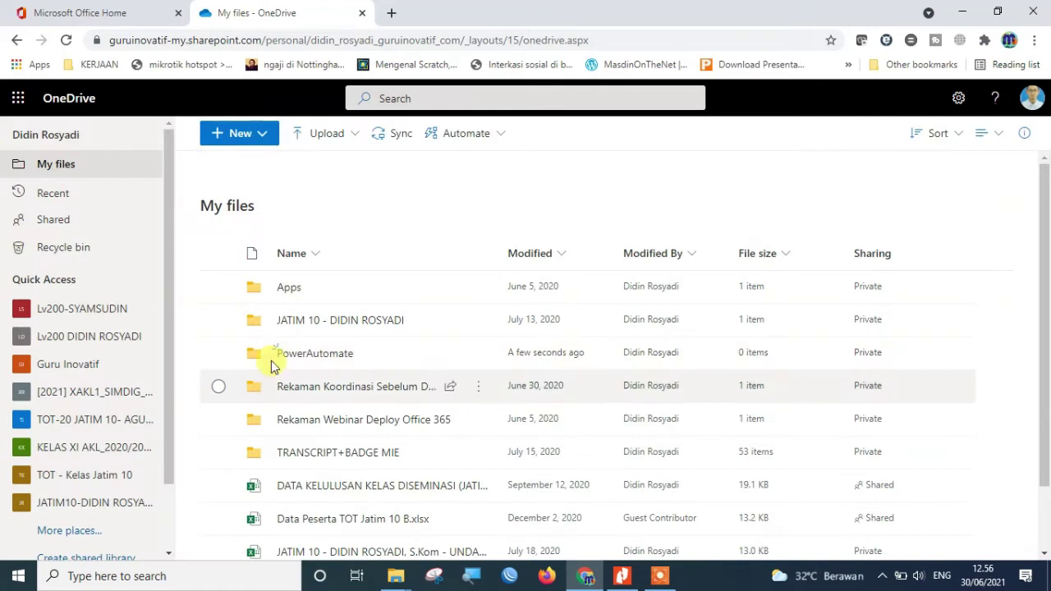
# Step: Create a new Excel workbook inside the PowerAutomate folder
pyautogui.click(306, 354)
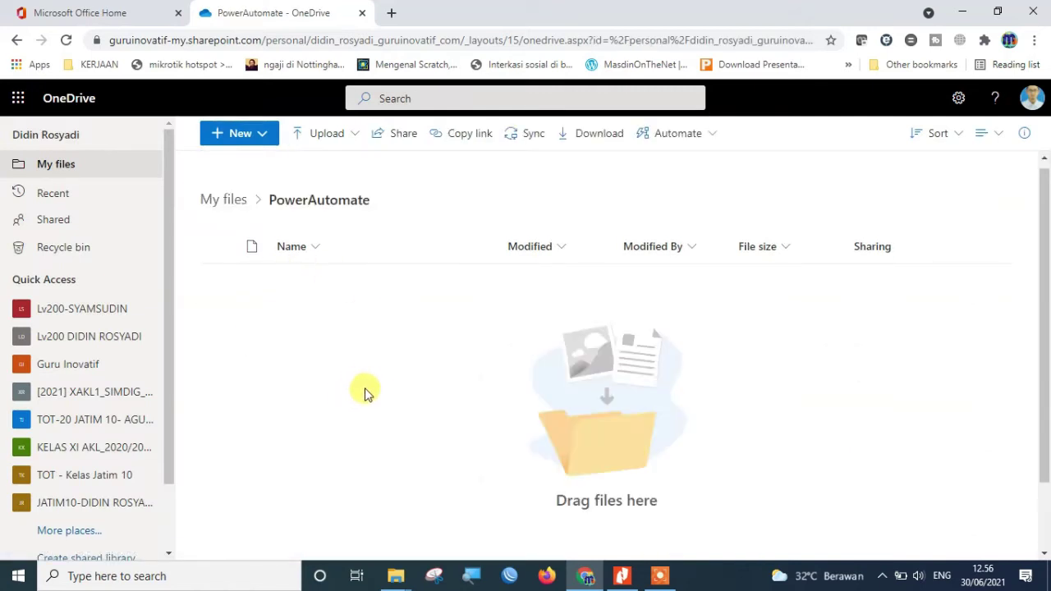
pyautogui.click(259, 137)
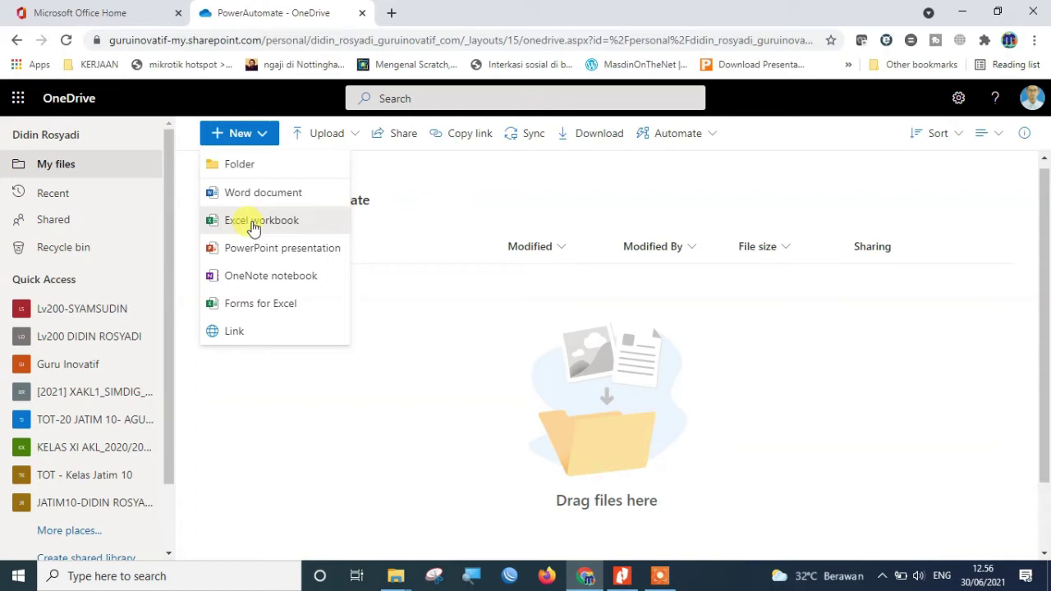
pyautogui.click(252, 223)
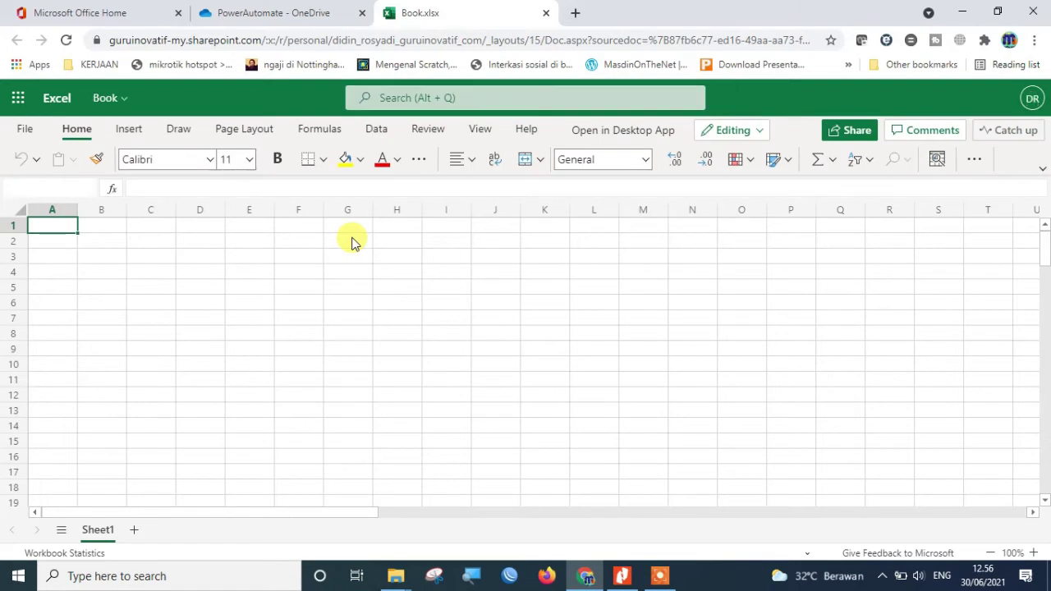
# Step: Check the workbook name in the Nitro Pro module and rename the new workbook in Chrome as Kirim Hasil Quiz
pyautogui.click(657, 574)
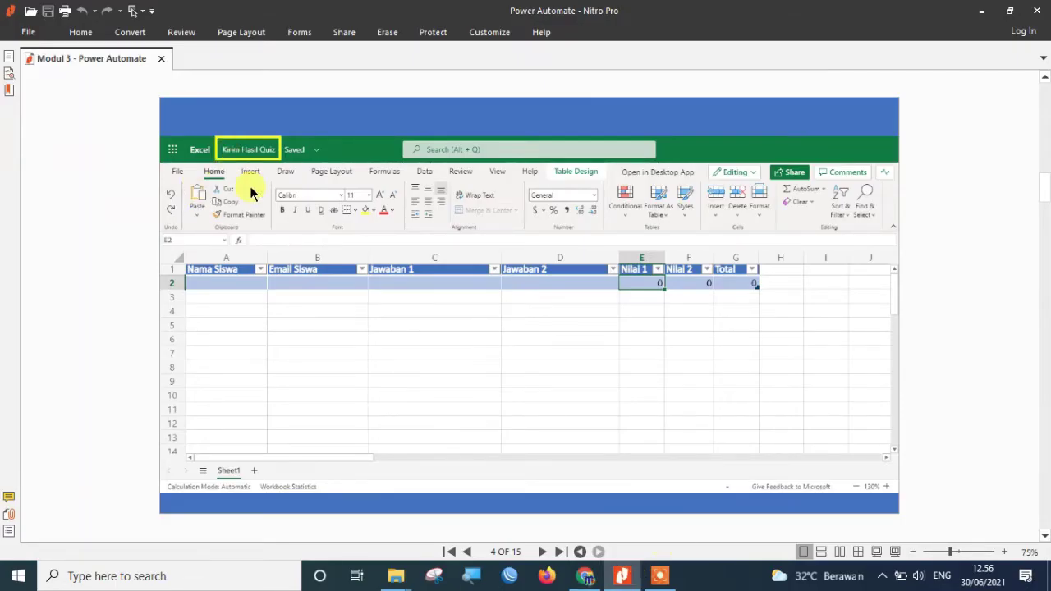
pyautogui.click(586, 575)
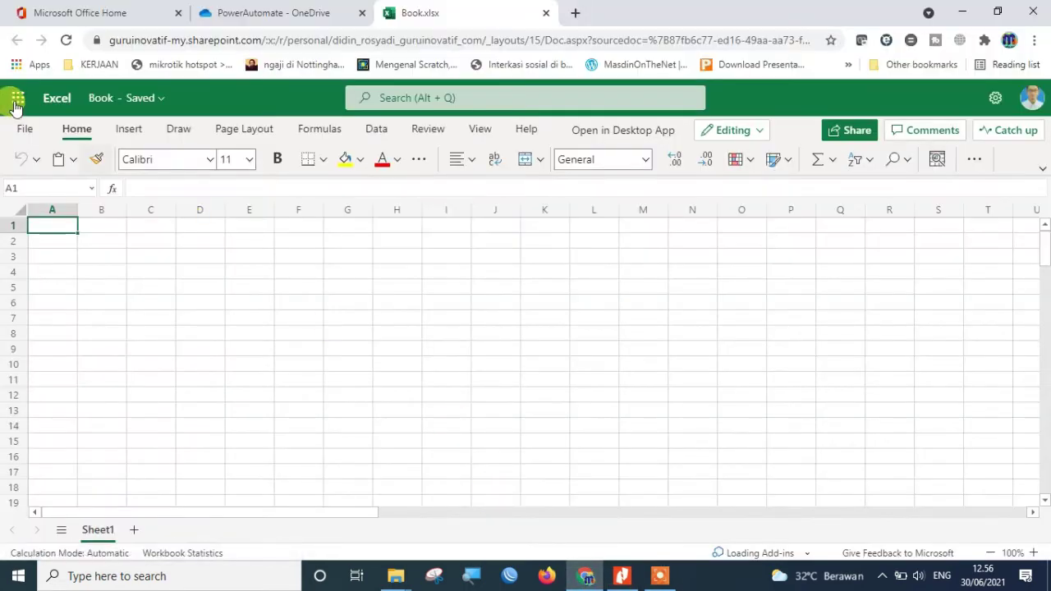
pyautogui.click(155, 100)
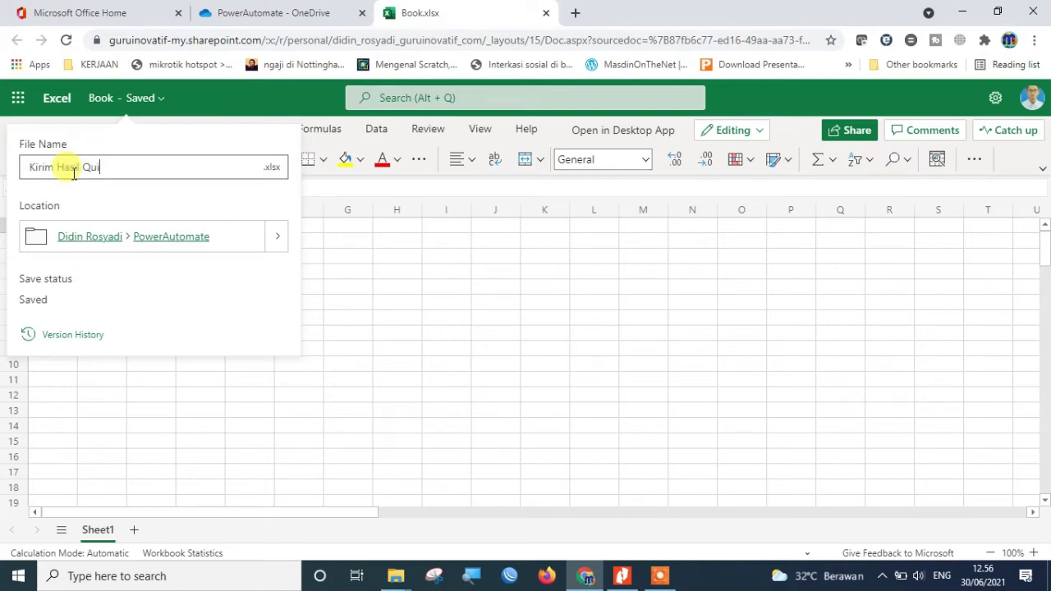
pyautogui.press('Return')
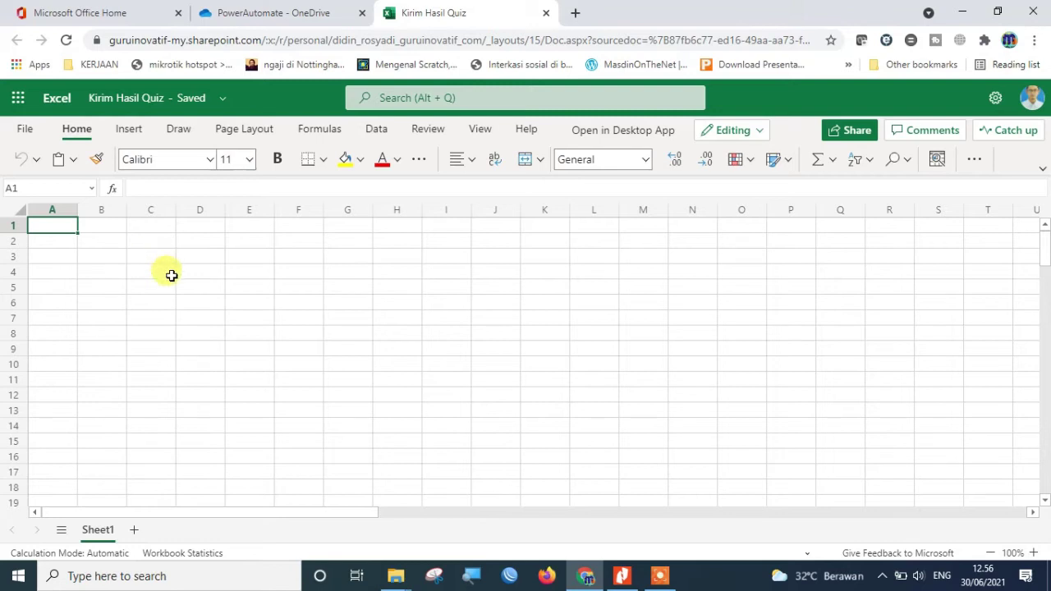
# Step: Check the column headers in the Nitro Pro module, and in Chrome enter Nama Siswa in A1 and Email Siswa in B1
pyautogui.click(621, 576)
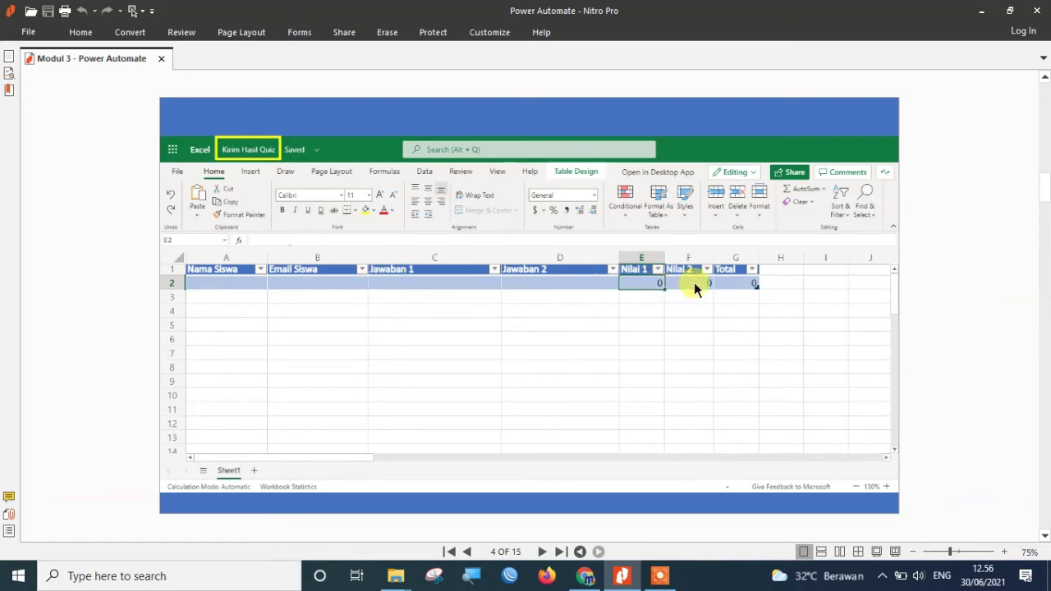
pyautogui.click(585, 575)
pyautogui.write('Nama Siswa')
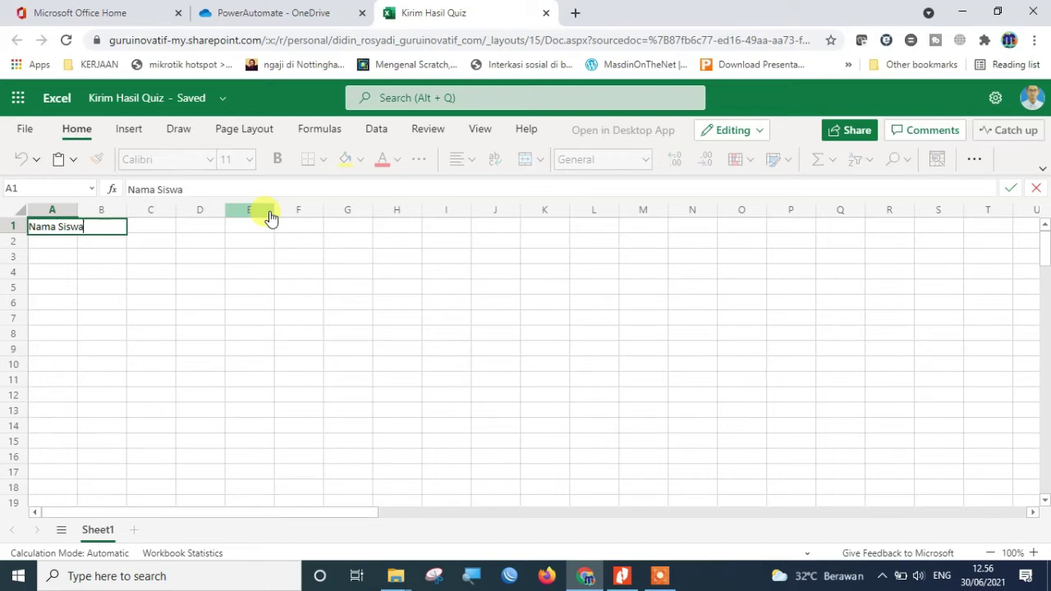
pyautogui.press('Tab')
pyautogui.press('Tab')
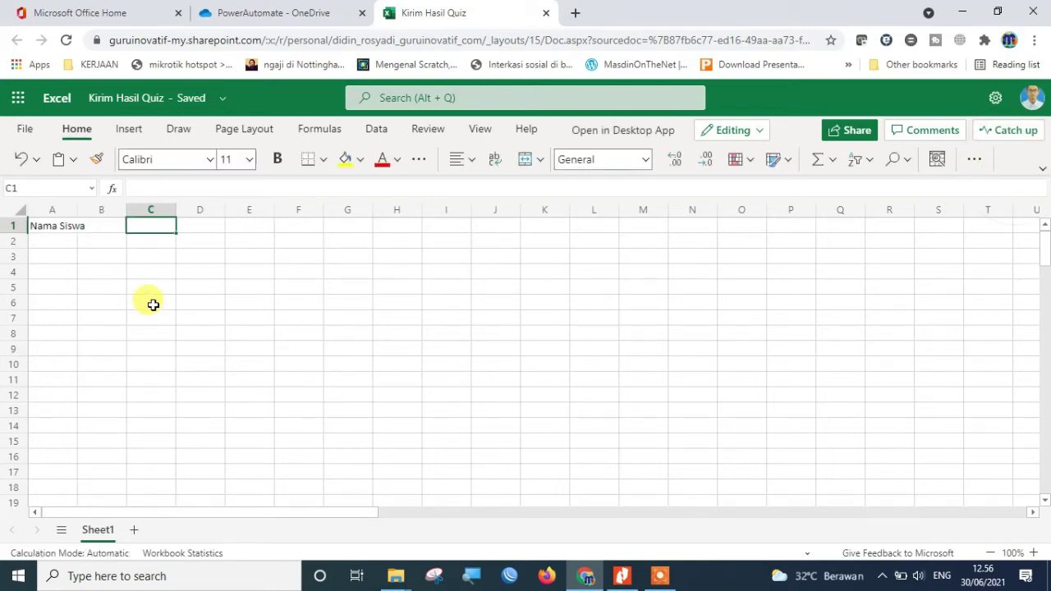
pyautogui.press('Left')
pyautogui.write('Ema')
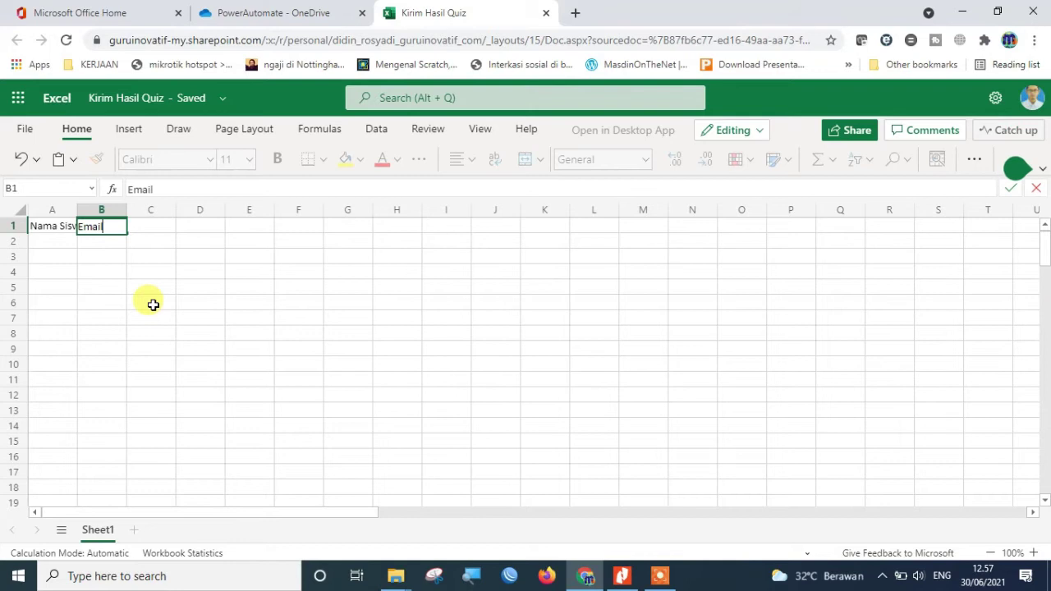
pyautogui.write('il Siswa')
pyautogui.press('Tab')
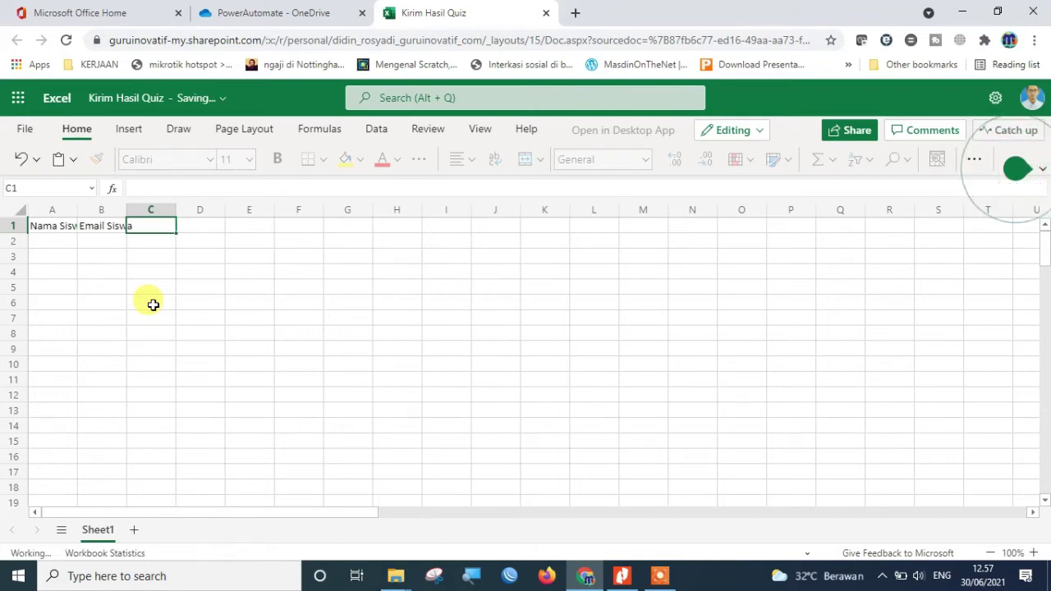
# Step: Enter the headers Jawaban 1, Jawaban 2, Nilai 1, Nilai 2 and Total in cells C1 to G1
pyautogui.write('Jawaban 1')
pyautogui.press('Tab')
pyautogui.write('Ja')
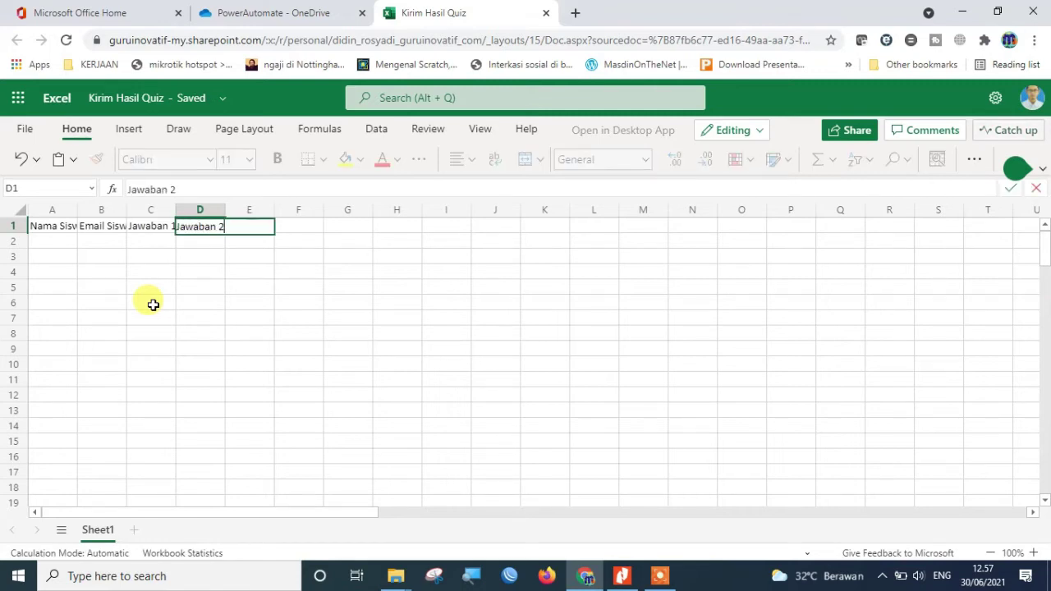
pyautogui.press('Tab')
pyautogui.write('Nila')
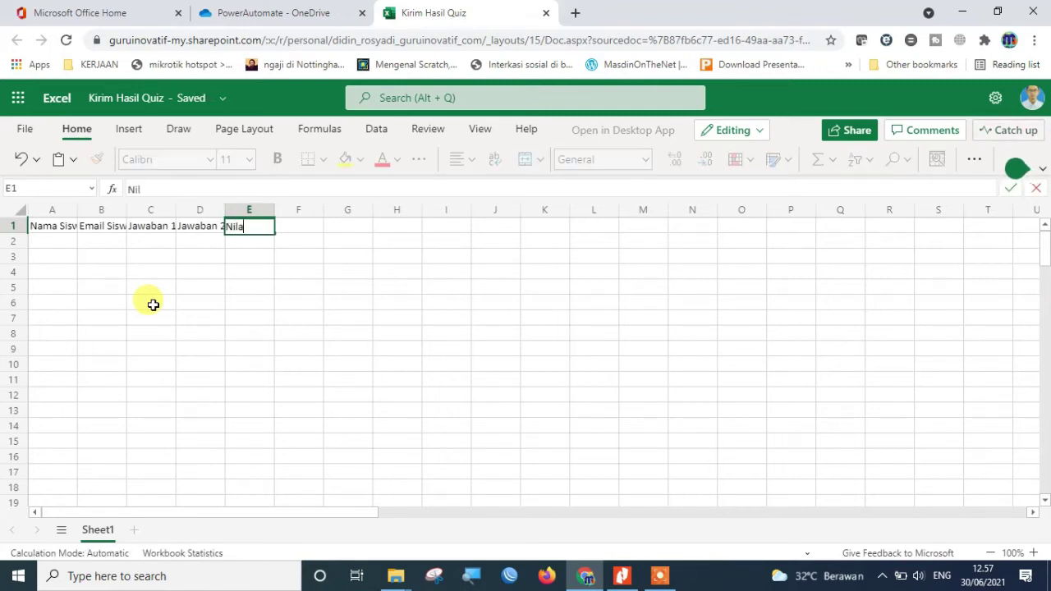
pyautogui.press('Tab')
pyautogui.write('Ni')
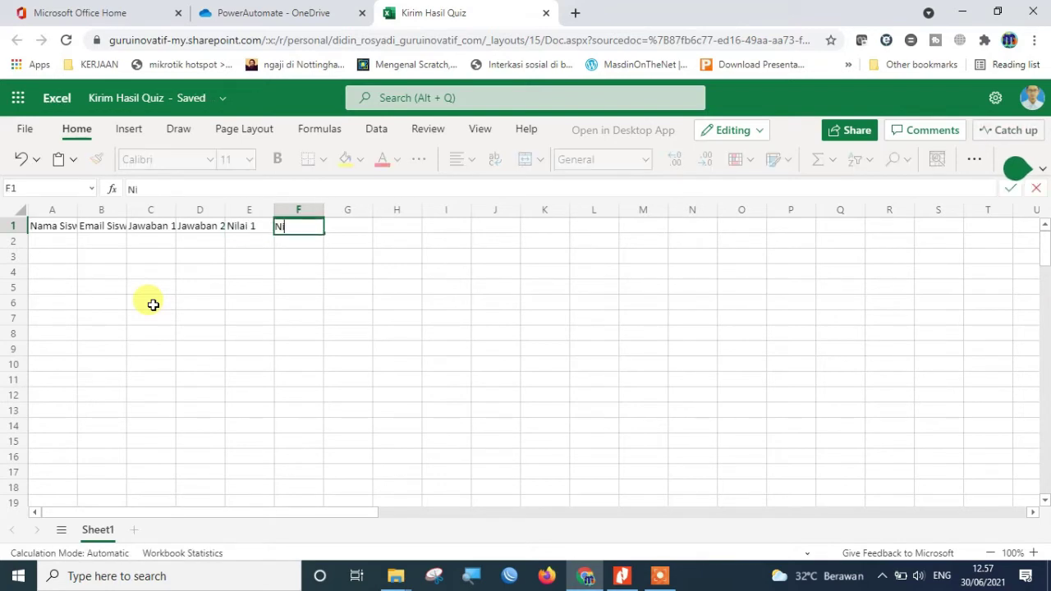
pyautogui.press('Tab')
pyautogui.write('T')
pyautogui.press('Return')
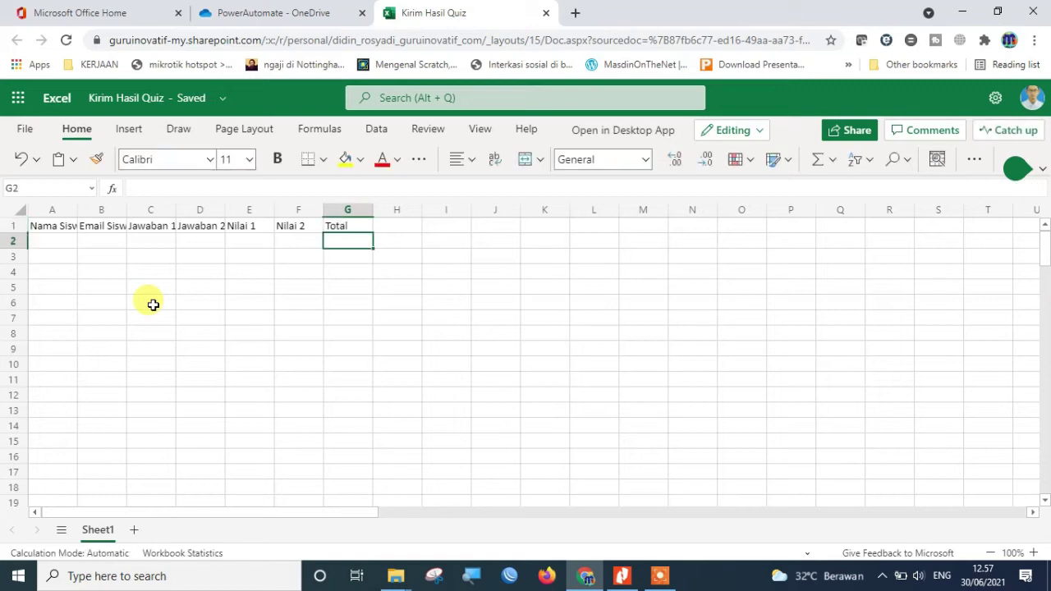
# Step: Widen columns A to G equally so every header fits, and apply all borders to the range A1:G2
pyautogui.moveTo(46, 211)
pyautogui.mouseDown()
pyautogui.moveTo(380, 247)
pyautogui.moveTo(359, 228)
pyautogui.mouseUp()
pyautogui.doubleClick(371, 210)
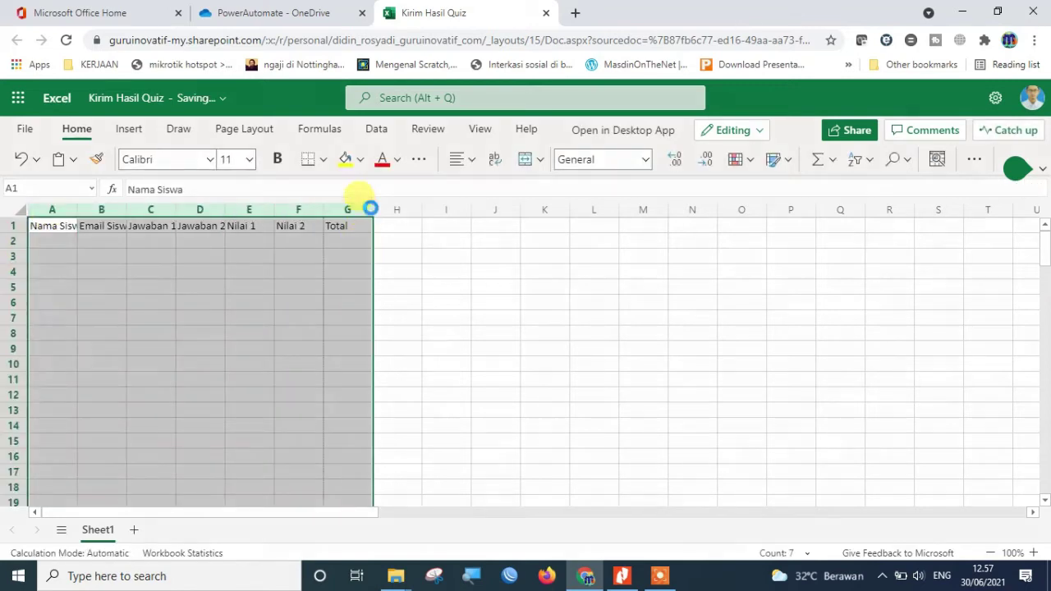
pyautogui.moveTo(91, 210); pyautogui.dragTo(599, 239)
pyautogui.click(500, 268)
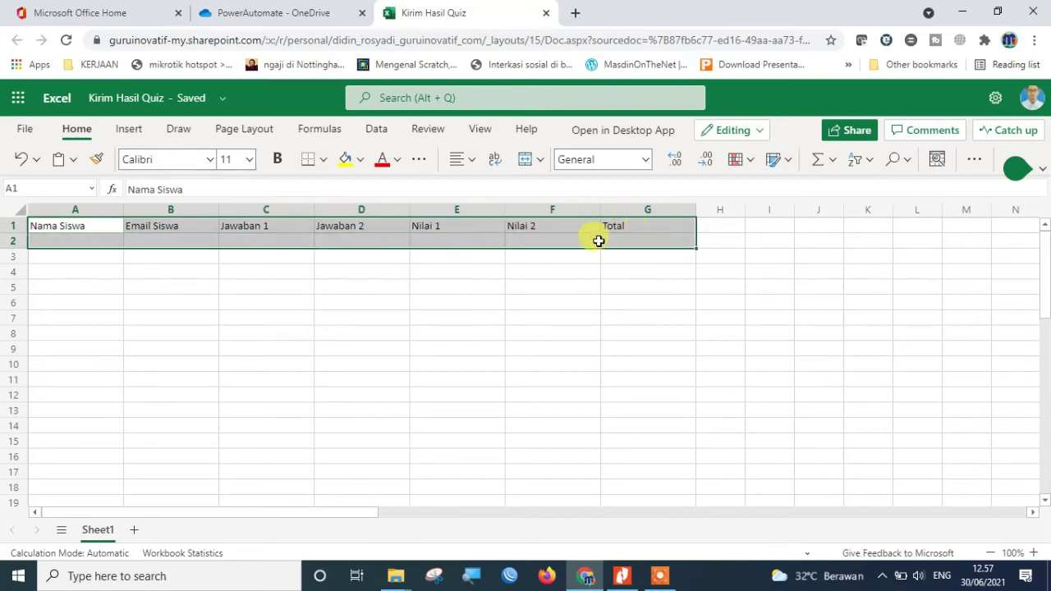
pyautogui.click(325, 161)
pyautogui.click(311, 233)
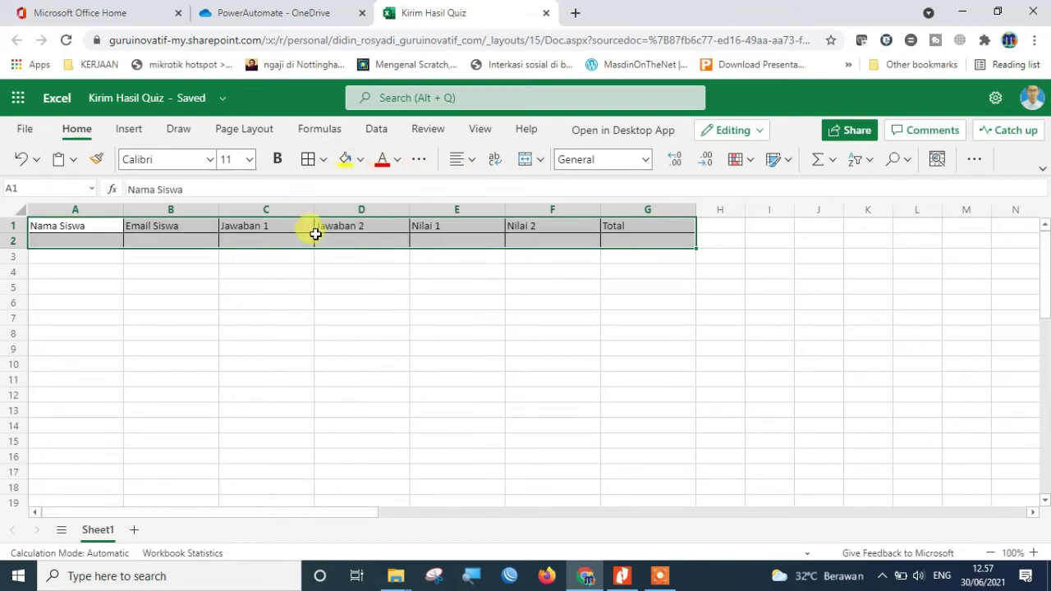
# Step: Format the header cells A1:G1 as bold, horizontally centred text at font size 12
pyautogui.click(96, 224)
pyautogui.moveTo(96, 225); pyautogui.dragTo(612, 225)
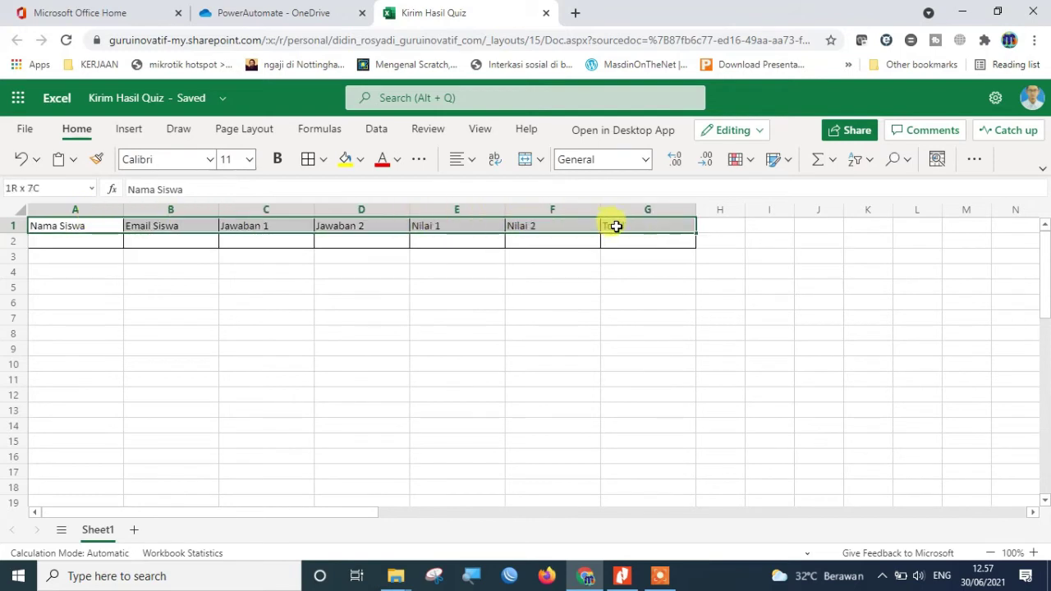
pyautogui.click(277, 161)
pyautogui.click(457, 162)
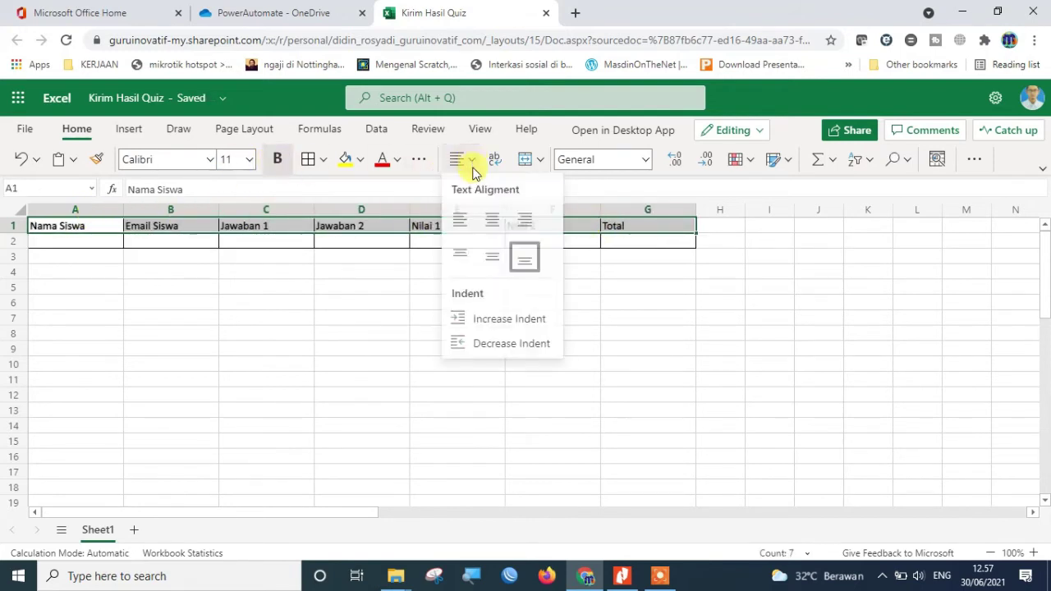
pyautogui.click(494, 223)
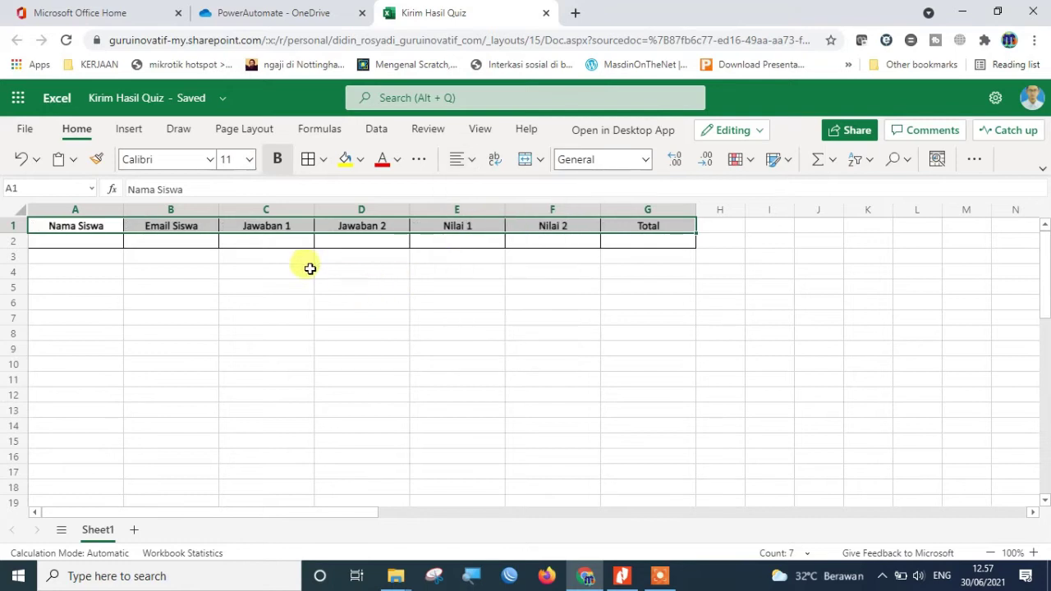
pyautogui.click(250, 162)
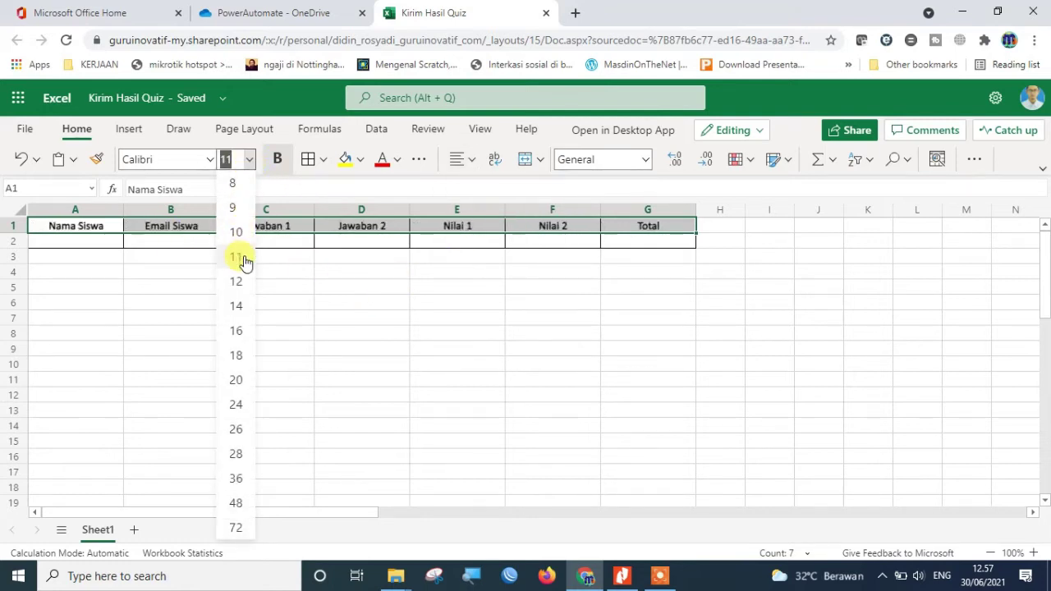
pyautogui.click(242, 283)
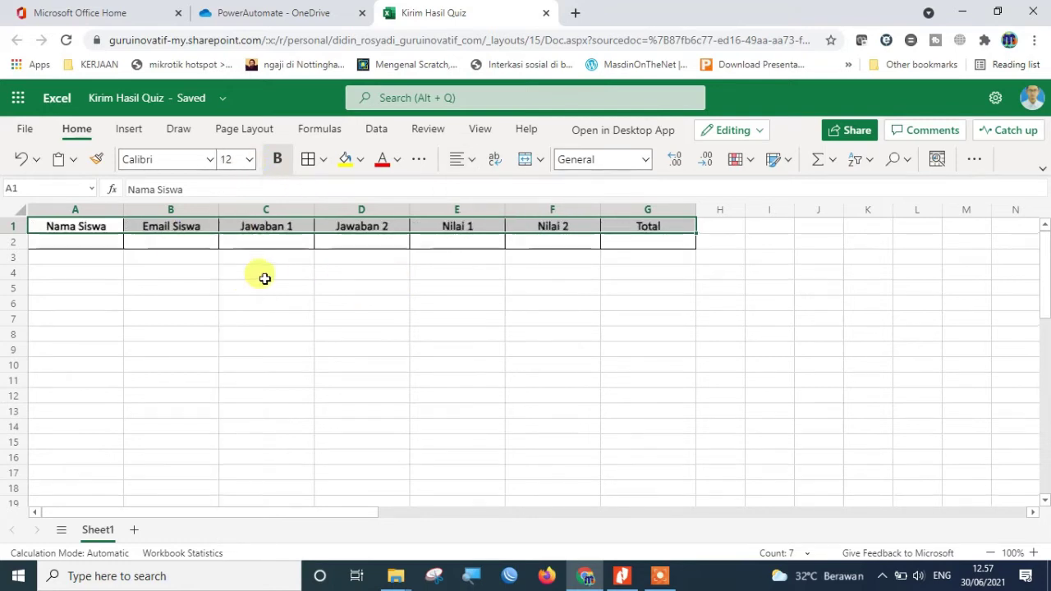
pyautogui.click(508, 286)
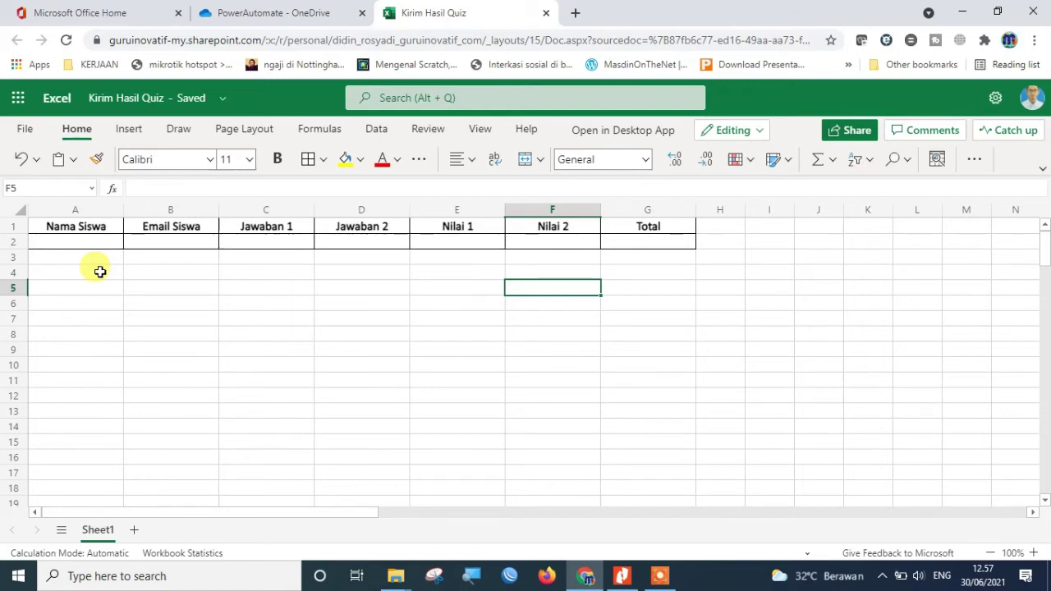
# Step: Convert the range A1:G2 into a table with the first row as headers, and deselect it
pyautogui.moveTo(60, 228); pyautogui.dragTo(654, 235)
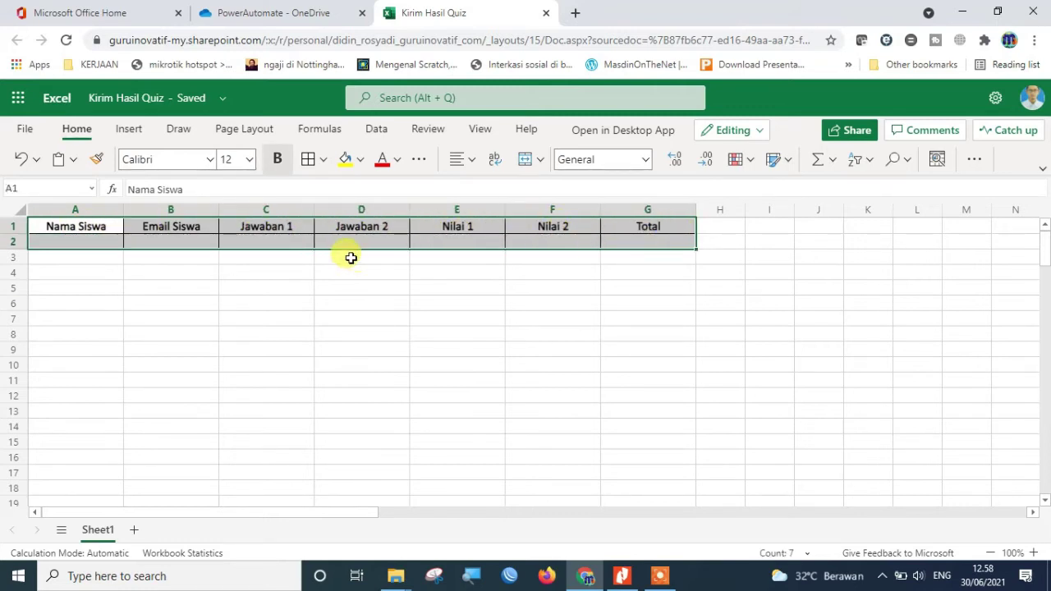
pyautogui.click(128, 131)
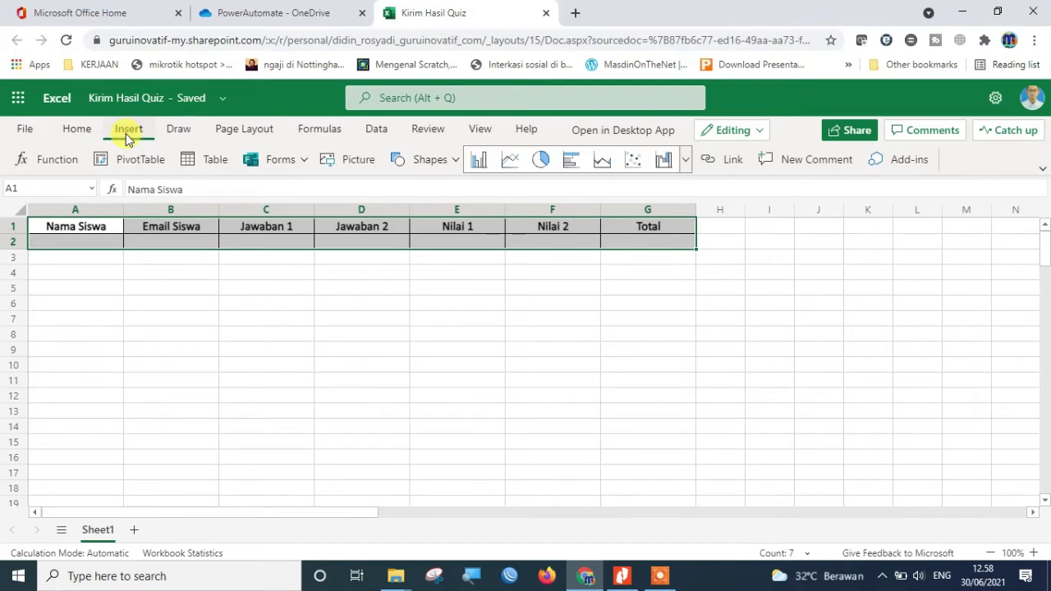
pyautogui.click(208, 164)
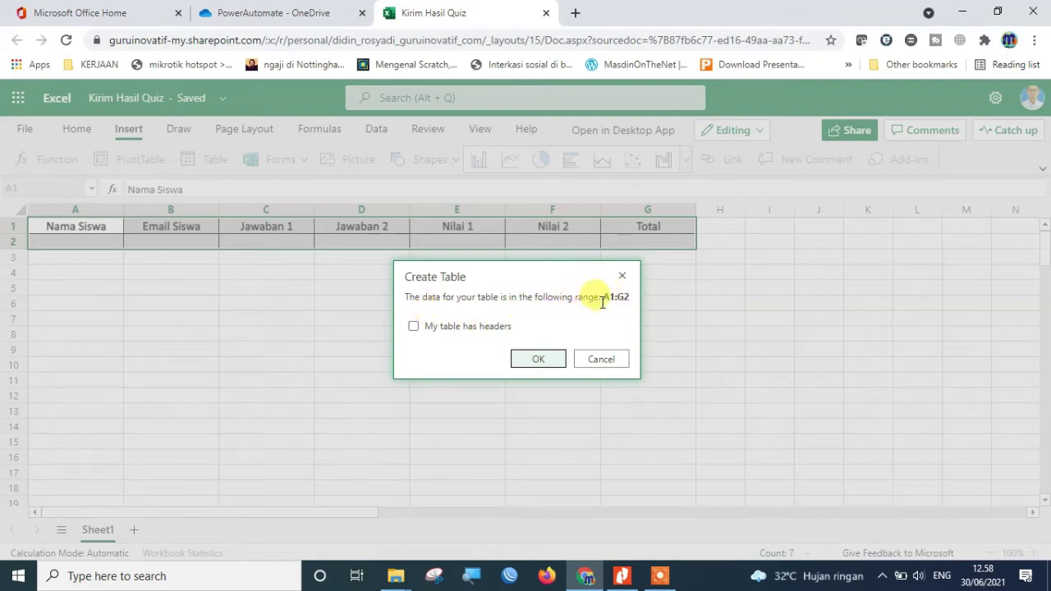
pyautogui.click(414, 327)
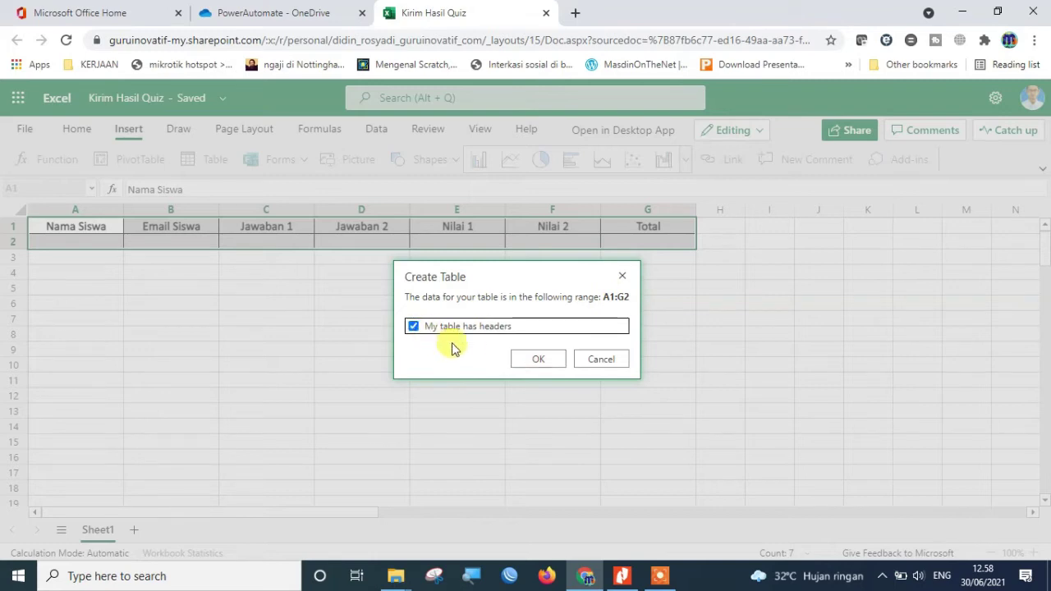
pyautogui.click(534, 361)
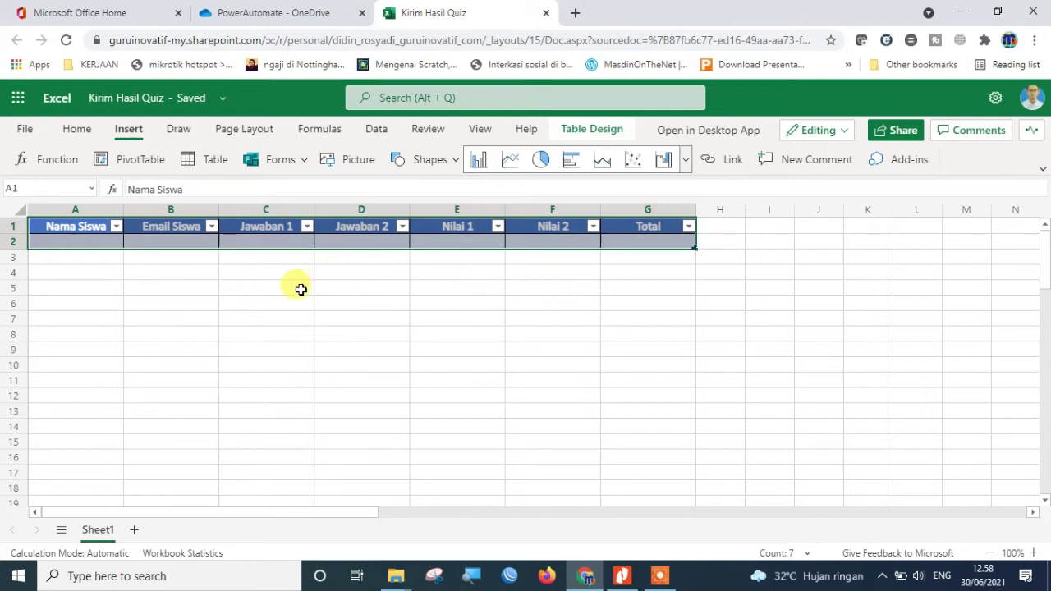
pyautogui.moveTo(244, 284); pyautogui.dragTo(244, 276)
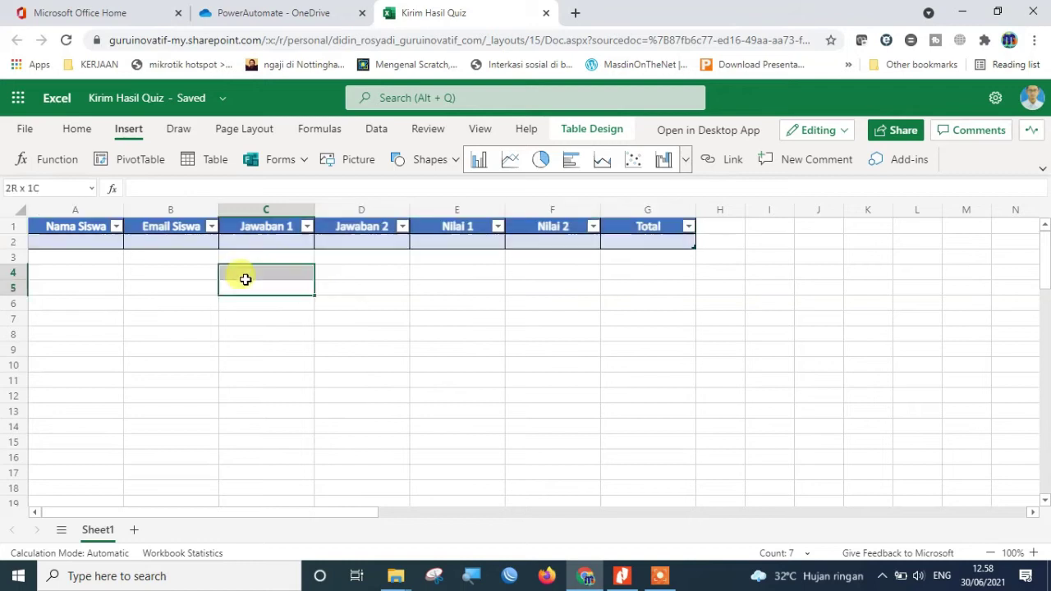
pyautogui.click(162, 240)
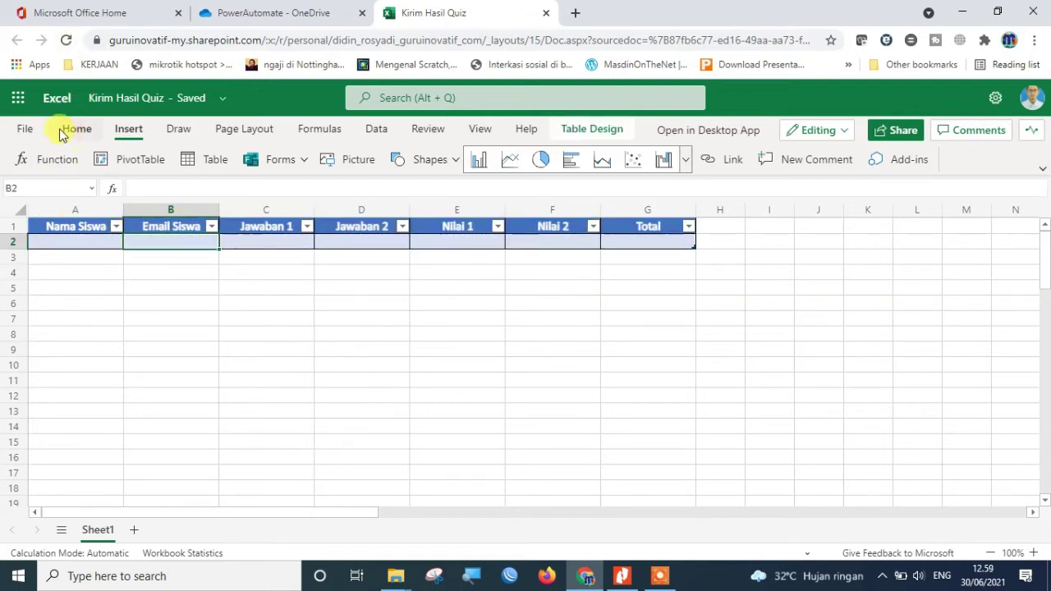
pyautogui.click(391, 290)
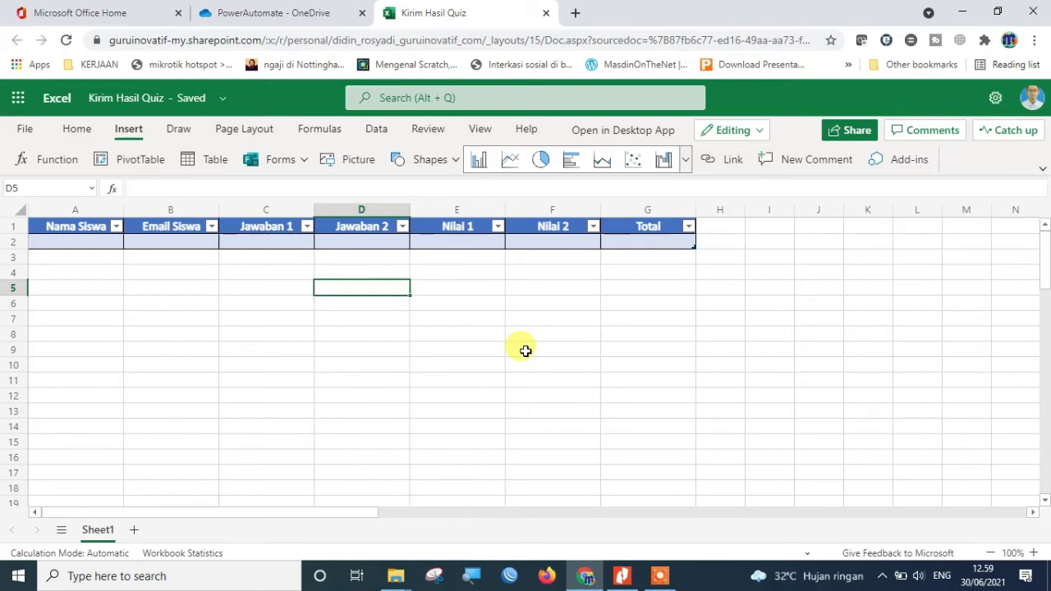
# Step: From Office Home, open Forms in a new tab and open question 1 of the Soal-1 (Mind Map) quiz for editing
pyautogui.click(107, 13)
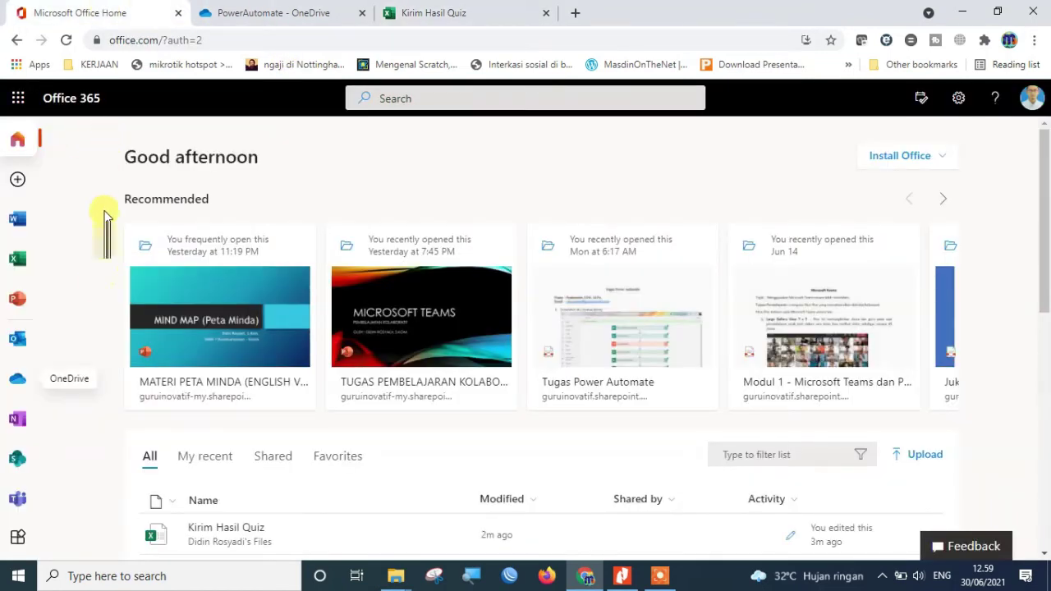
pyautogui.click(19, 99)
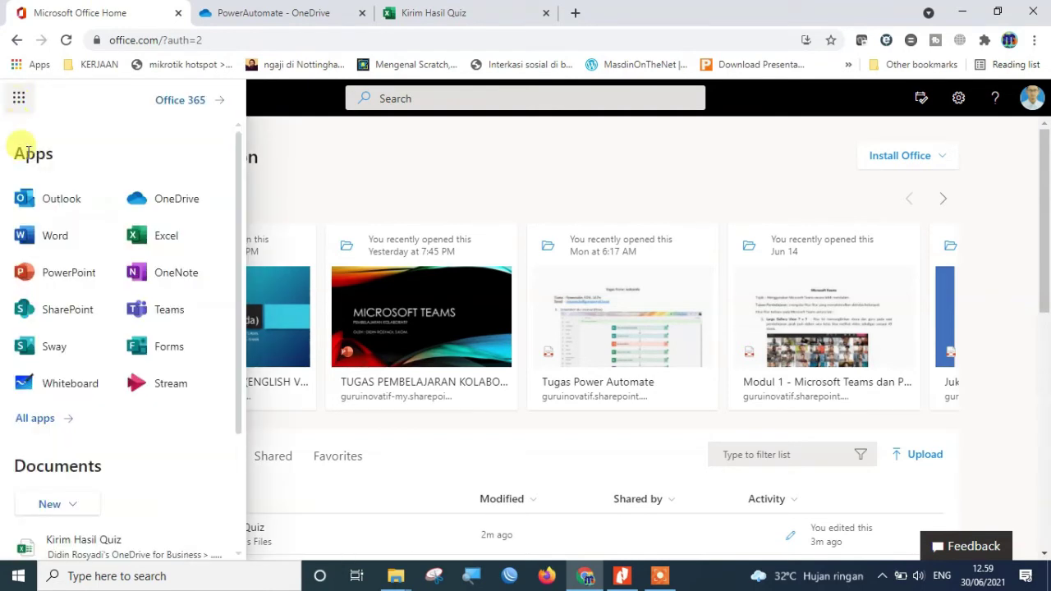
pyautogui.click(220, 352)
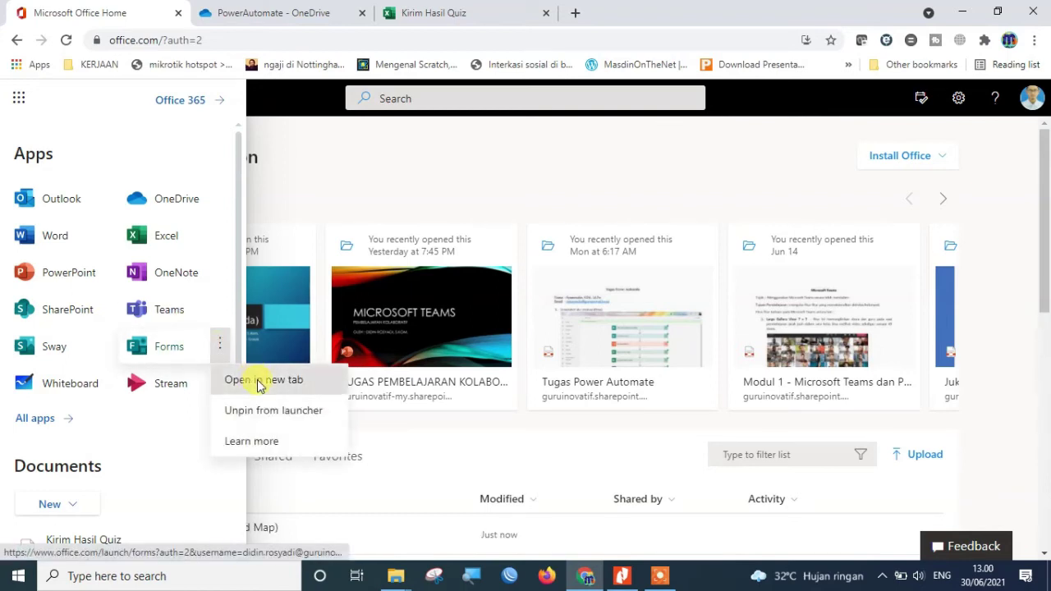
pyautogui.click(247, 378)
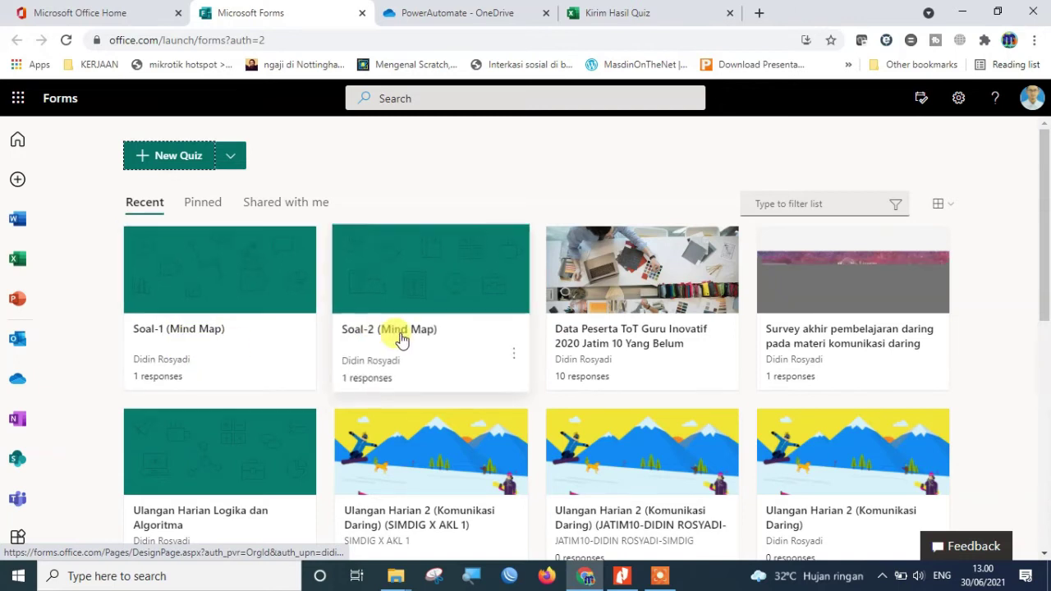
pyautogui.click(199, 312)
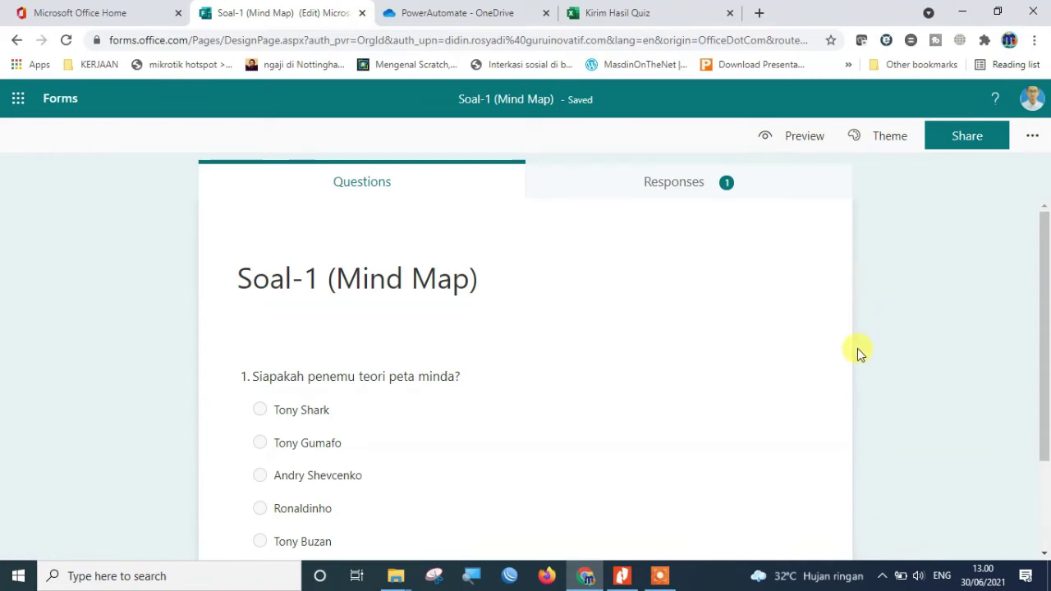
pyautogui.scroll(-1, 854, 348)
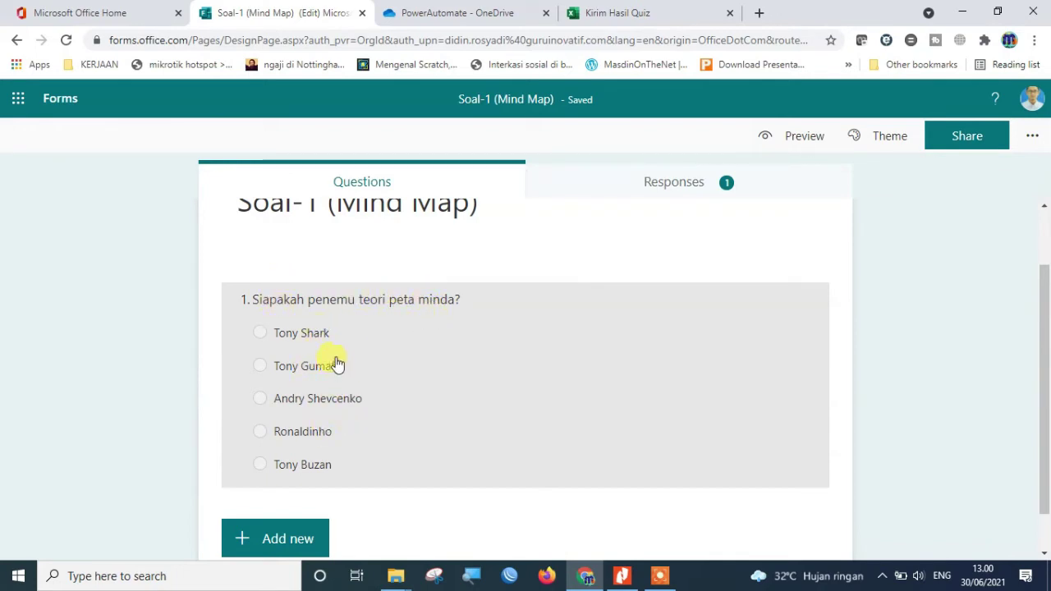
pyautogui.click(462, 372)
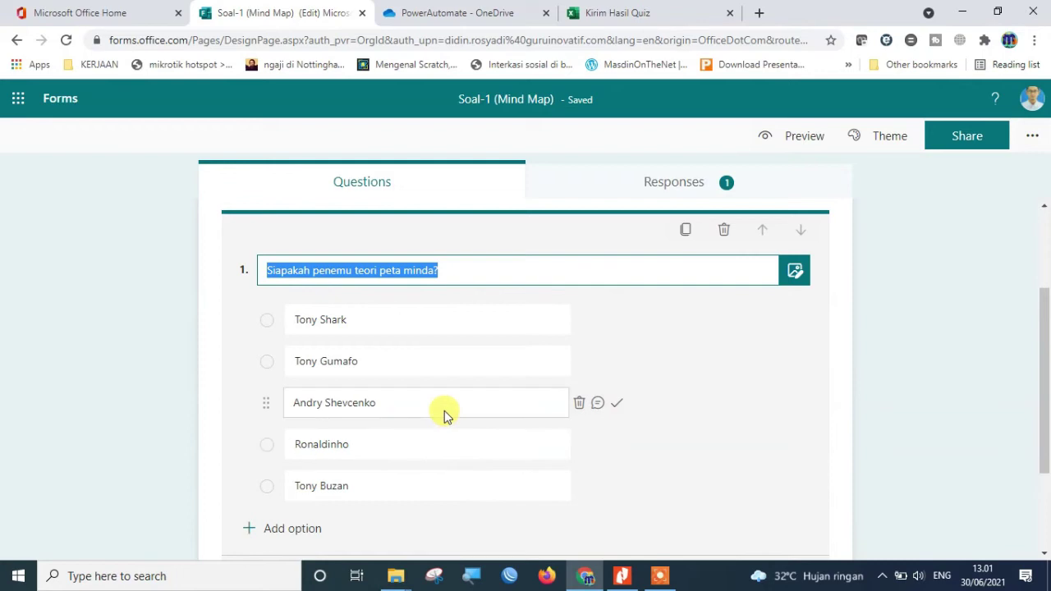
# Step: Check the answer columns in the Kirim Hasil Quiz table, and delete all responses of the Soal-1 (Mind Map) quiz
pyautogui.click(633, 9)
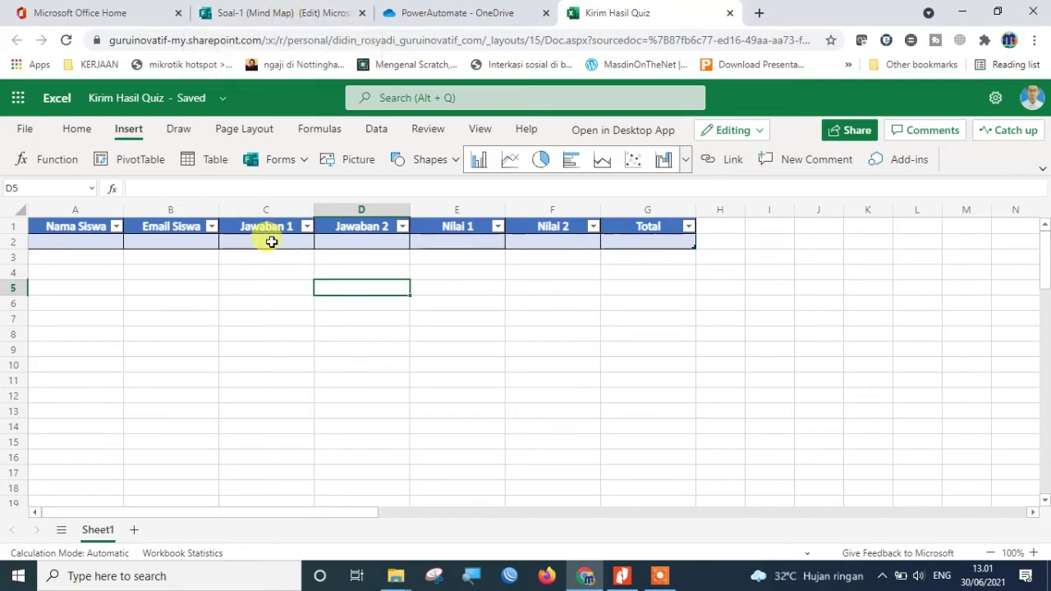
pyautogui.click(265, 12)
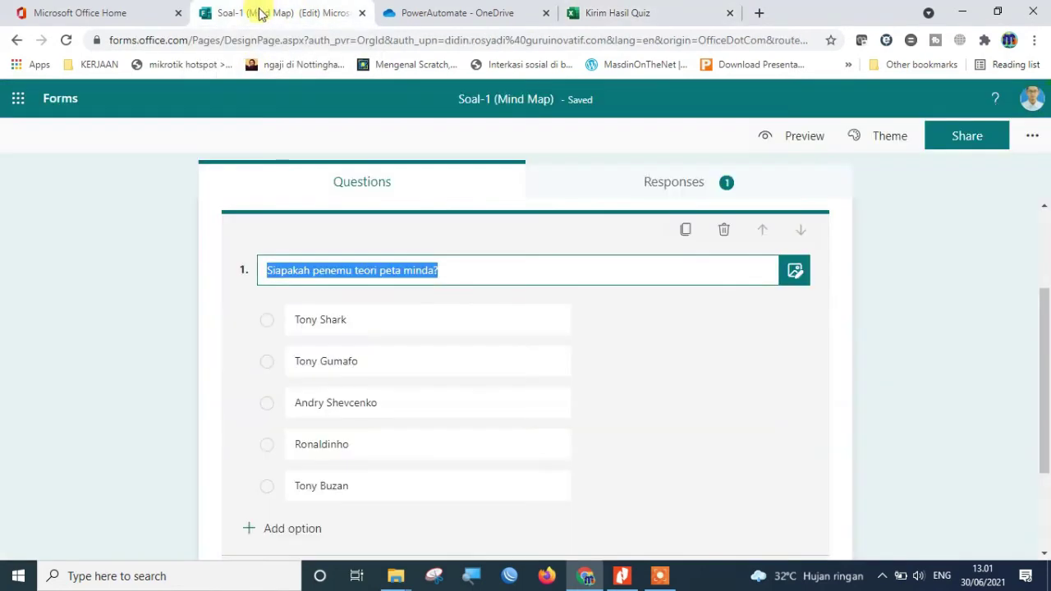
pyautogui.click(694, 186)
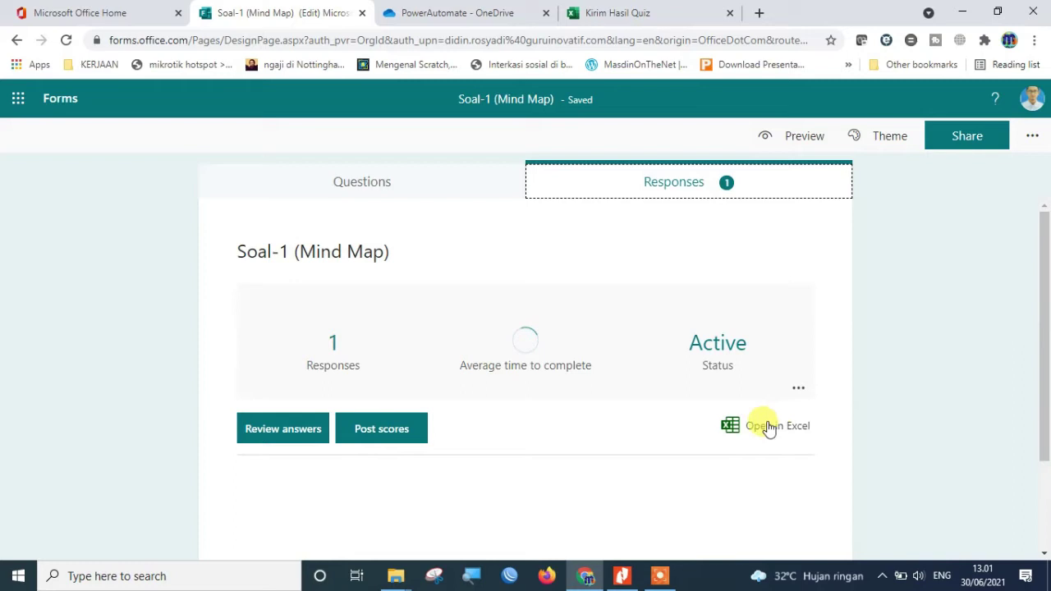
pyautogui.click(797, 394)
pyautogui.click(833, 413)
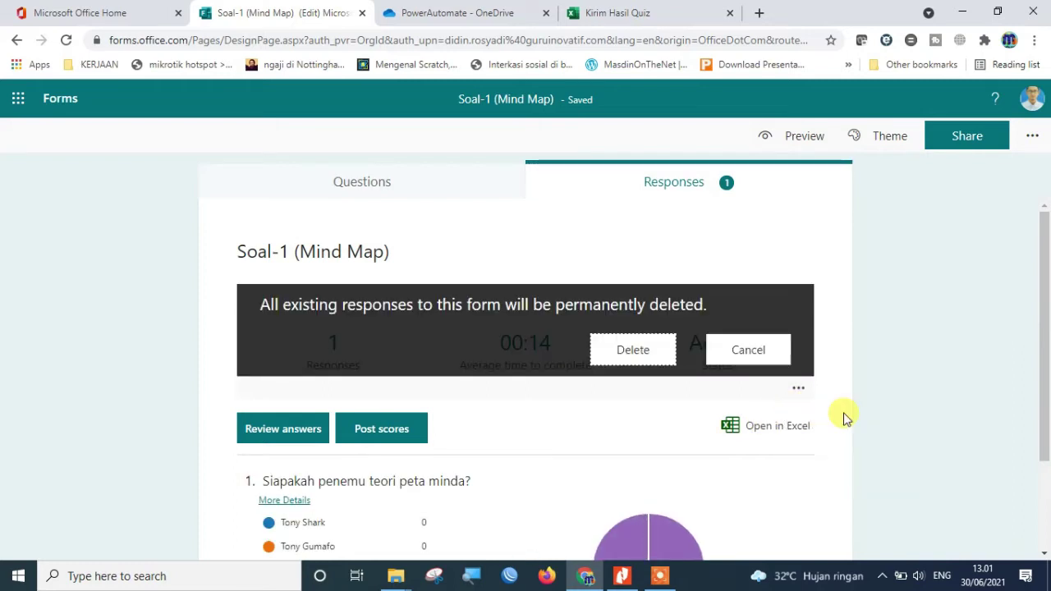
pyautogui.click(670, 360)
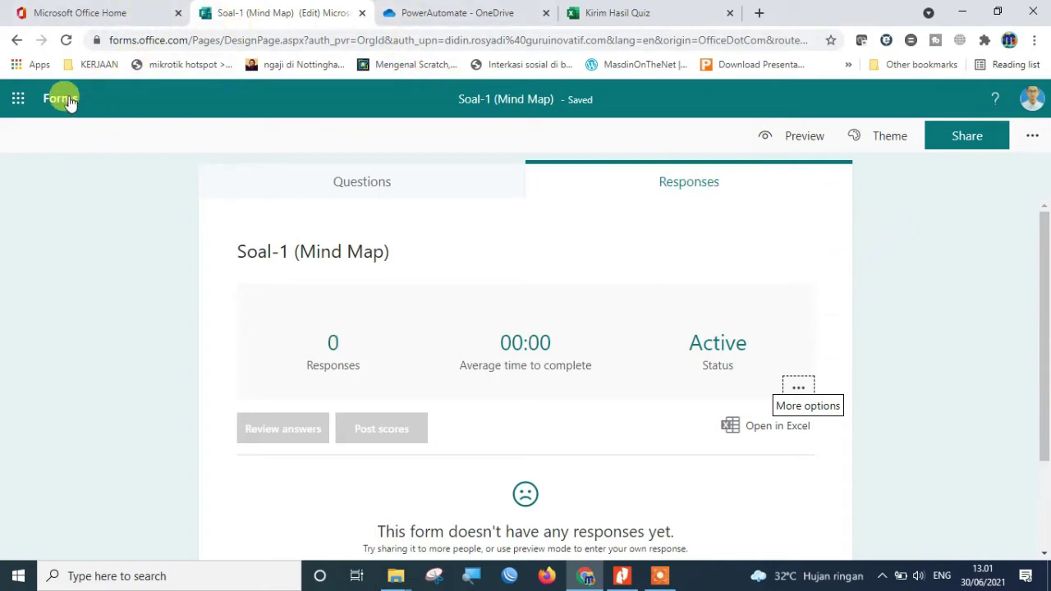
# Step: From Office Home, open Forms in another new tab and open the Soal-2 (Mind Map) quiz
pyautogui.click(103, 16)
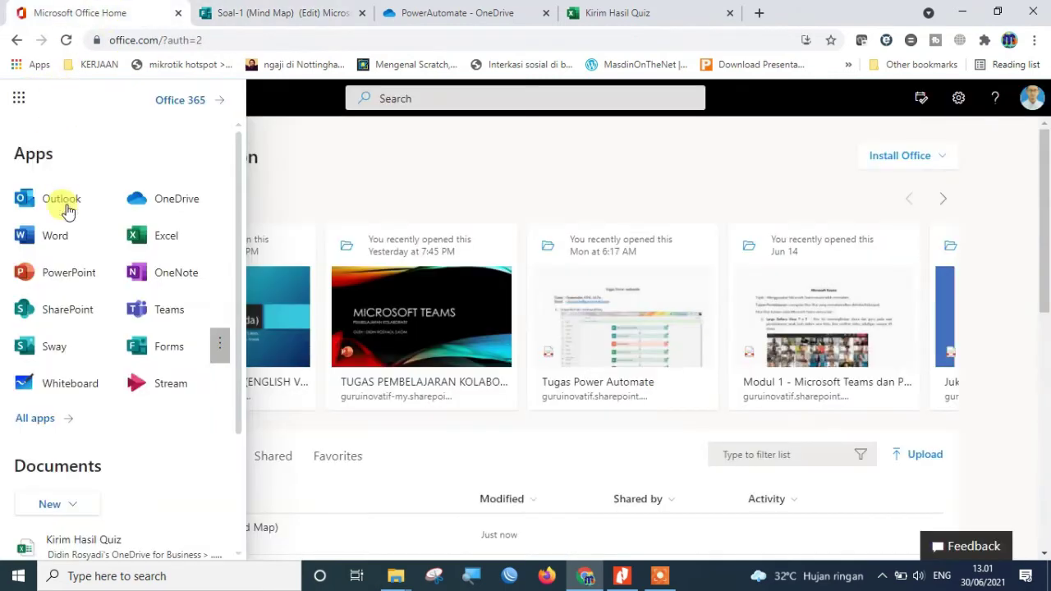
pyautogui.click(219, 346)
pyautogui.click(265, 379)
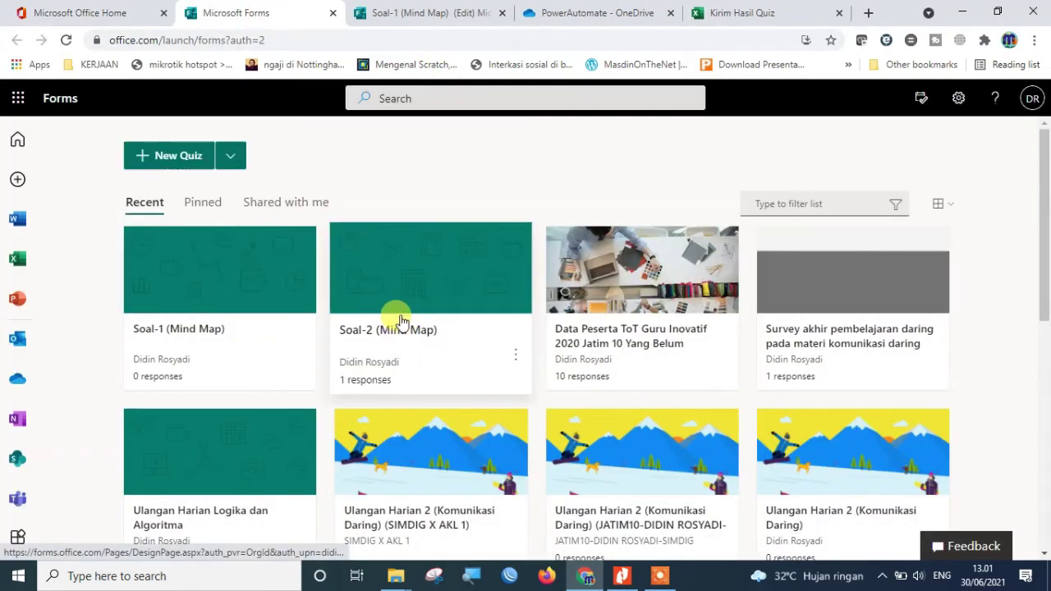
pyautogui.click(400, 318)
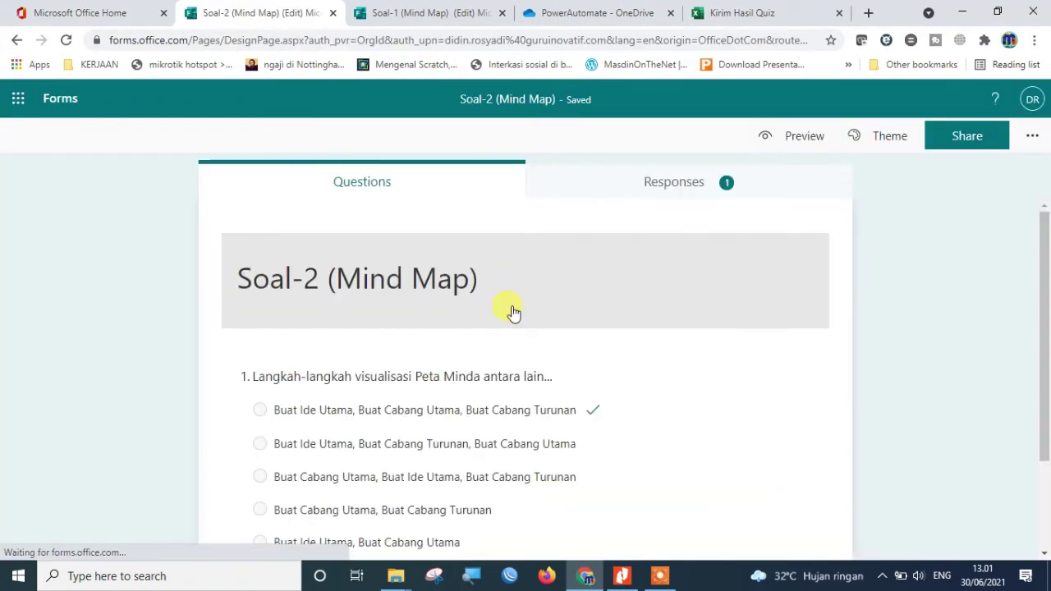
# Step: Remove question 1's first option, Buat Ide Utama, Buat Cabang Utama, Buat Cabang Turunan, and re-add it as the last option without a correct-answer mark
pyautogui.scroll(-1, 871, 355)
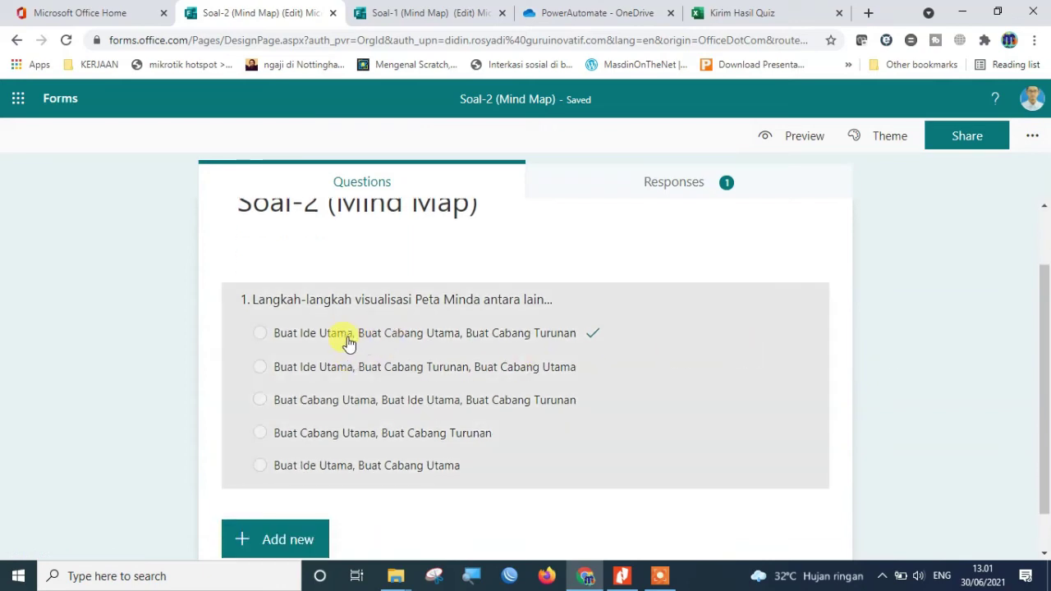
pyautogui.click(349, 343)
pyautogui.click(316, 319)
pyautogui.hotkey('ctrl', 'c')
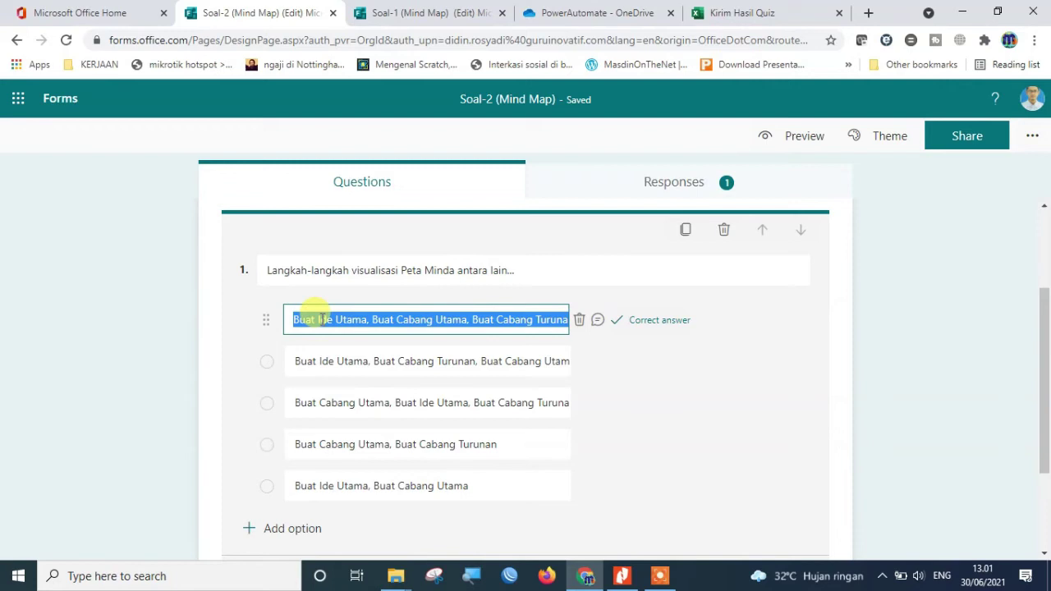
pyautogui.click(580, 320)
pyautogui.click(298, 488)
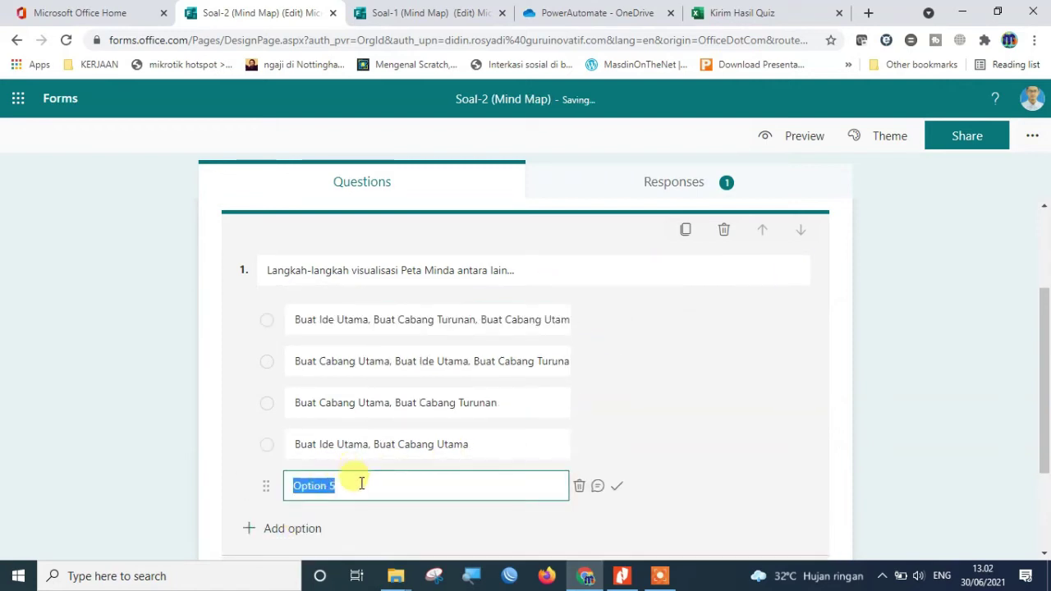
pyautogui.hotkey('ctrl', 'v')
pyautogui.click(927, 369)
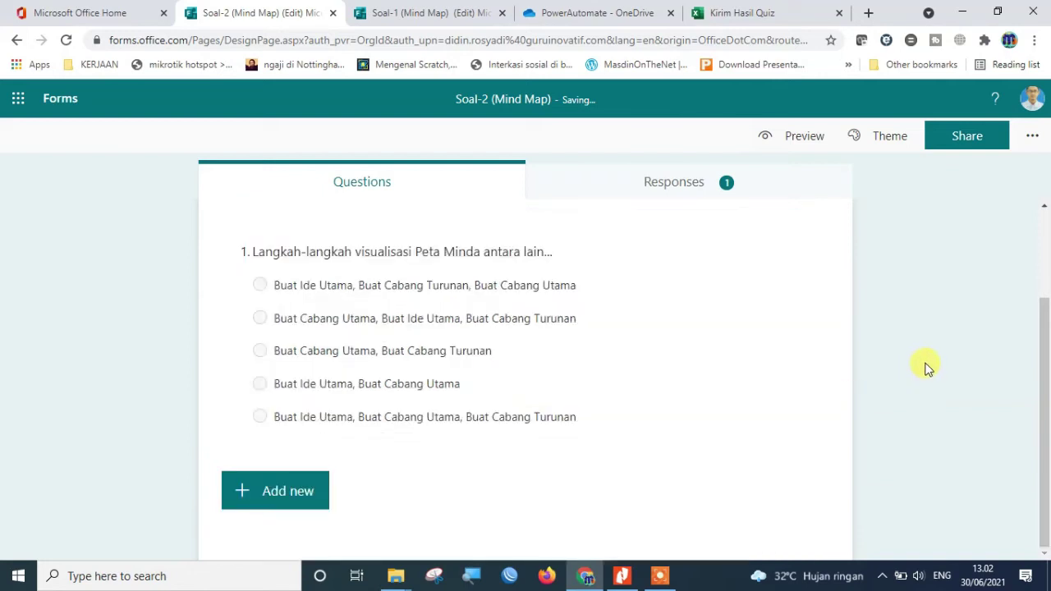
pyautogui.click(504, 275)
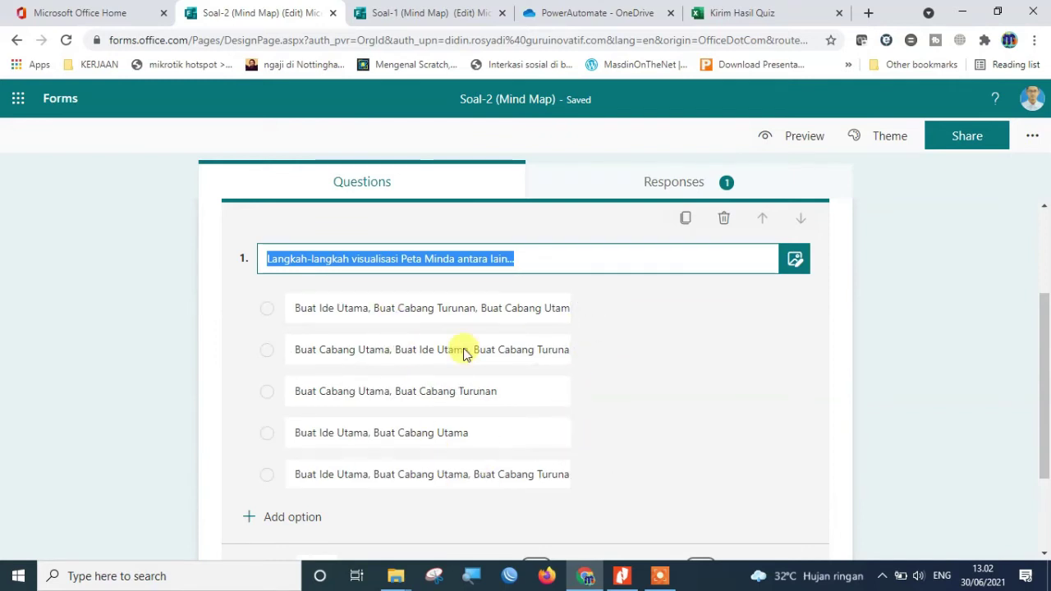
pyautogui.press('Escape')
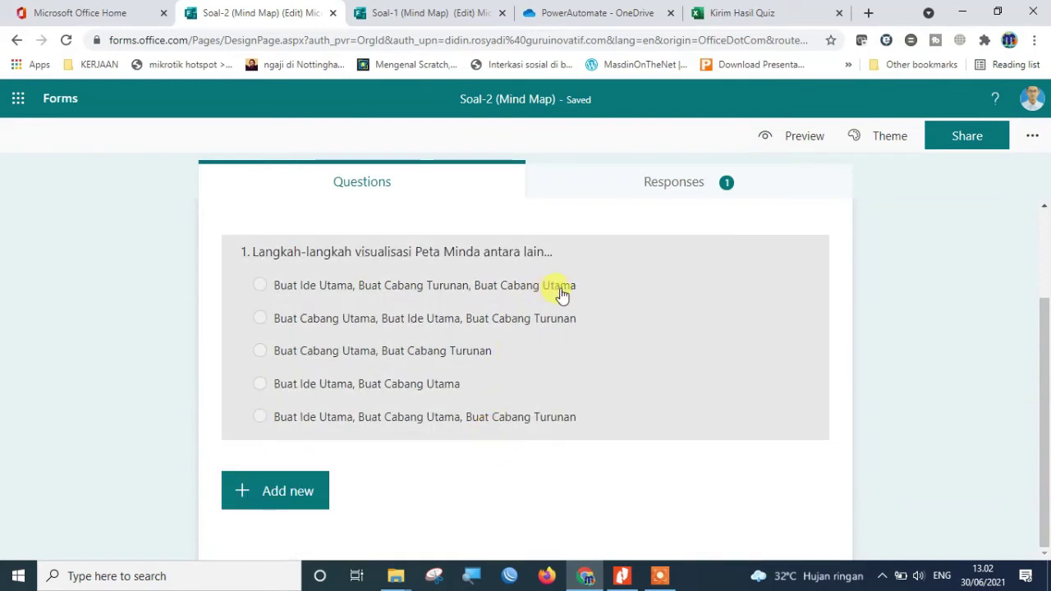
# Step: Delete all responses of the Soal-2 (Mind Map) quiz
pyautogui.click(674, 182)
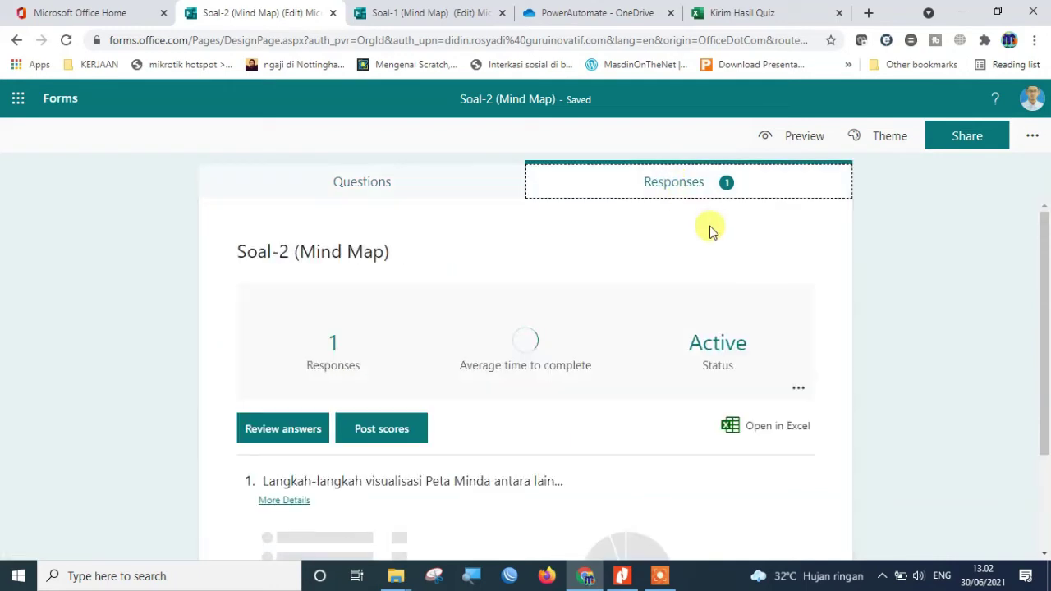
pyautogui.click(799, 389)
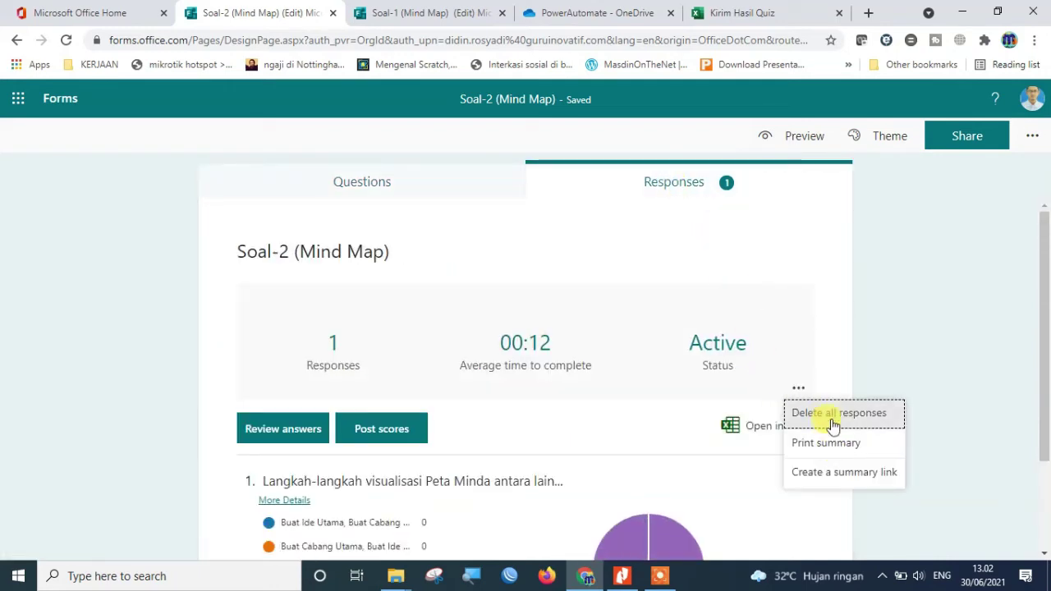
pyautogui.click(829, 414)
pyautogui.click(614, 368)
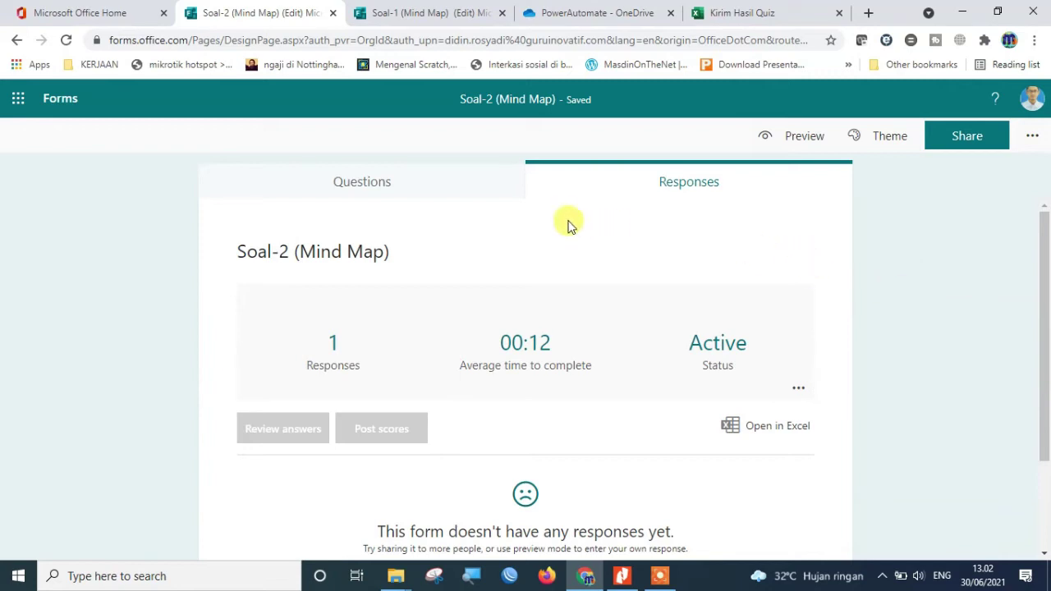
# Step: Review the questions and answer options of the Soal-2 (Mind Map) quiz and of the Soal-1 (Mind Map) quiz
pyautogui.click(392, 181)
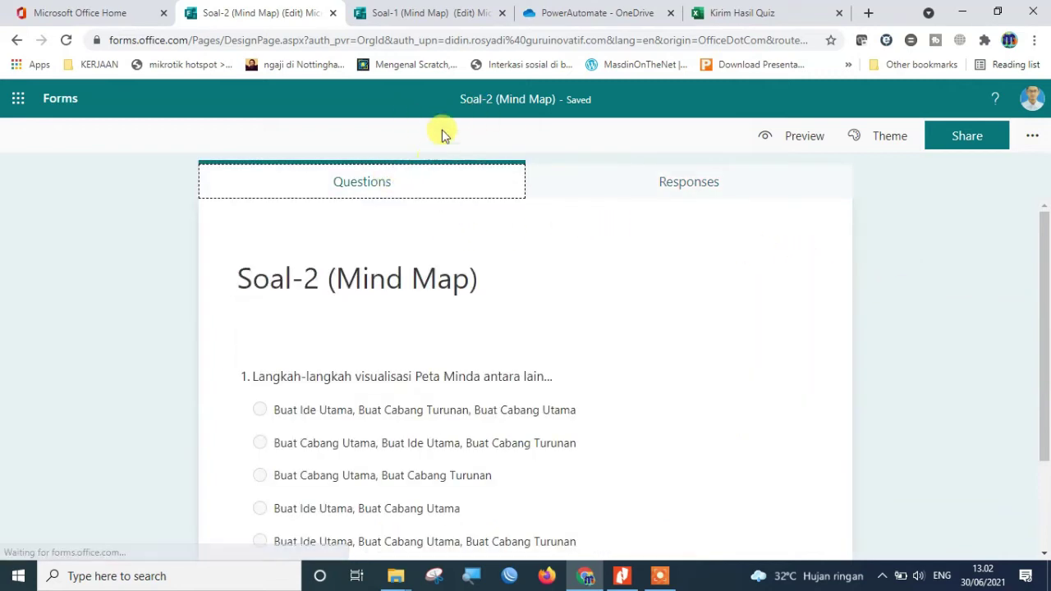
pyautogui.hotkey('ctrl', 'Tab')
pyautogui.click(389, 182)
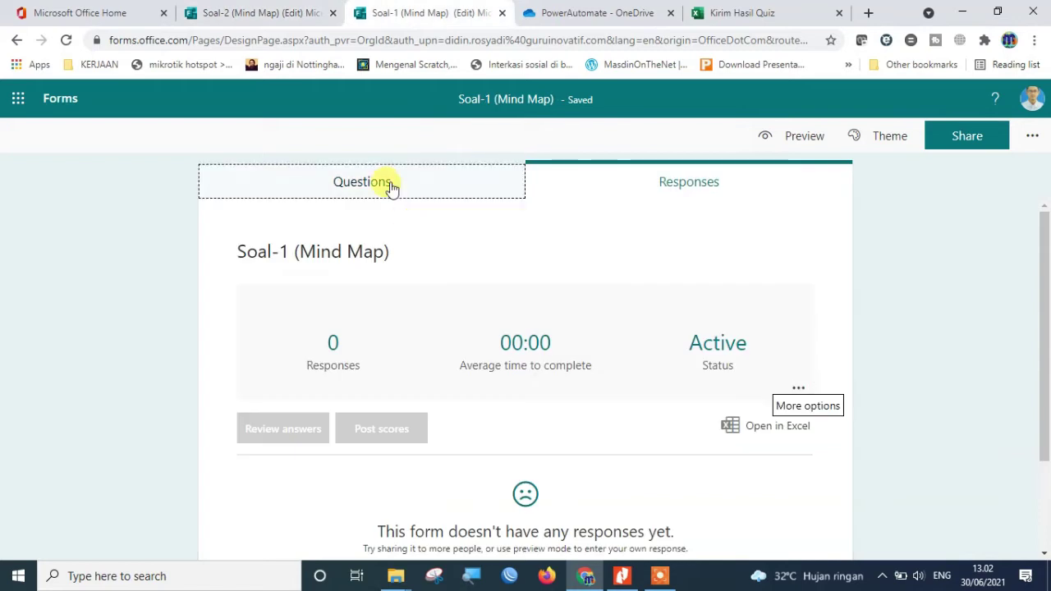
pyautogui.scroll(-2, 901, 311)
pyautogui.scroll(2, 897, 315)
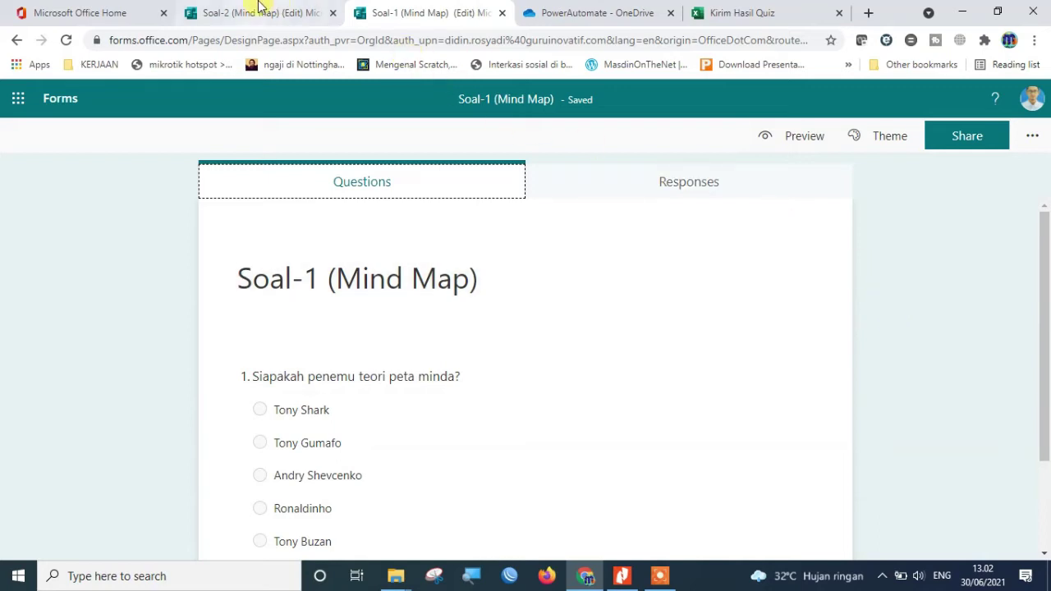
# Step: Switch to the Kirim Hasil Quiz workbook and begin an IF formula in E2 (Nilai 1) comparing C2 with an empty quoted text
pyautogui.click(257, 9)
pyautogui.click(411, 8)
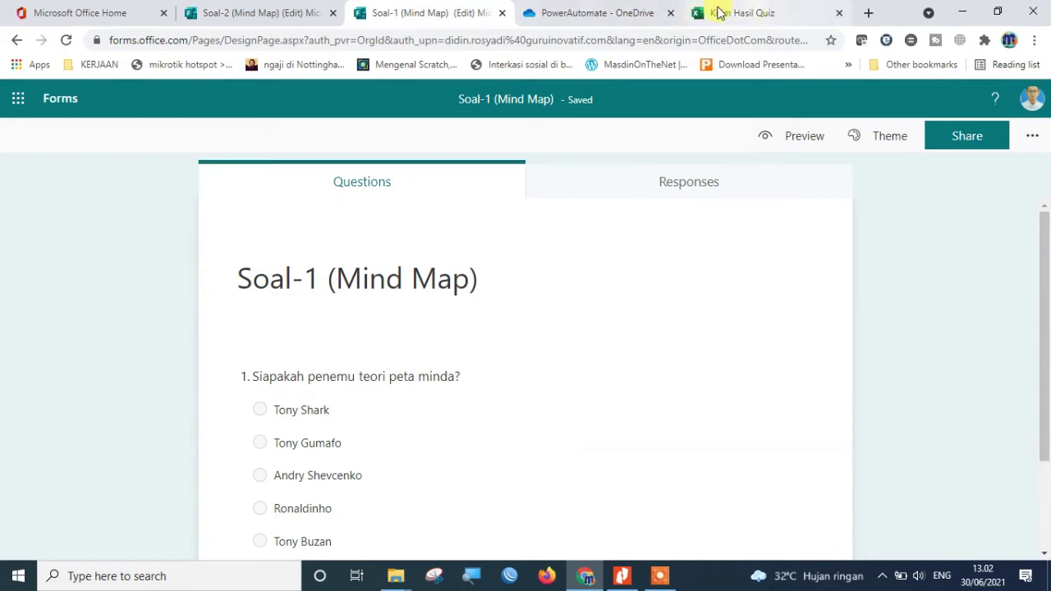
pyautogui.click(718, 14)
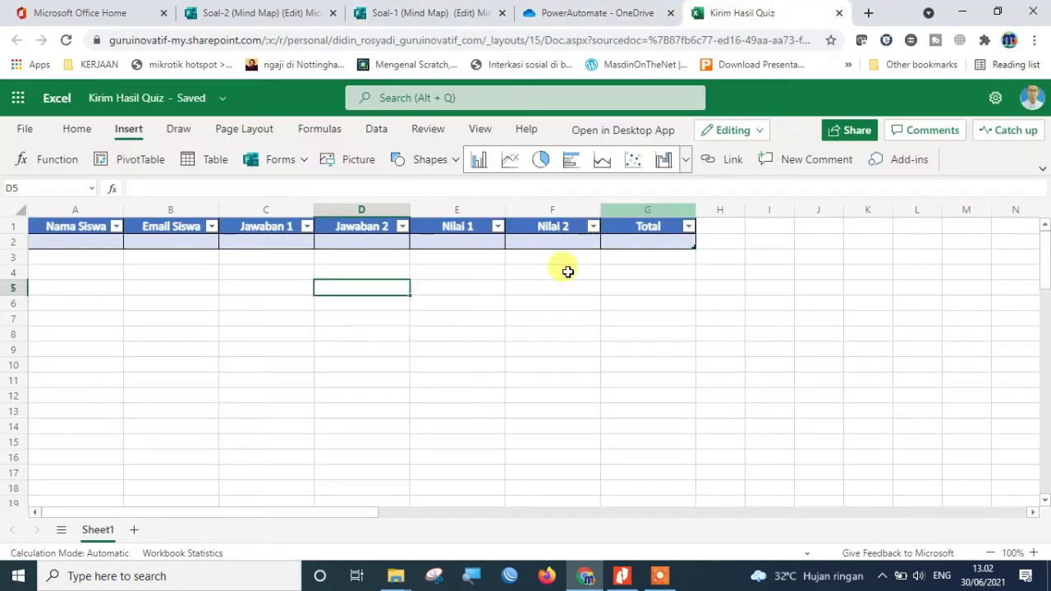
pyautogui.click(257, 243)
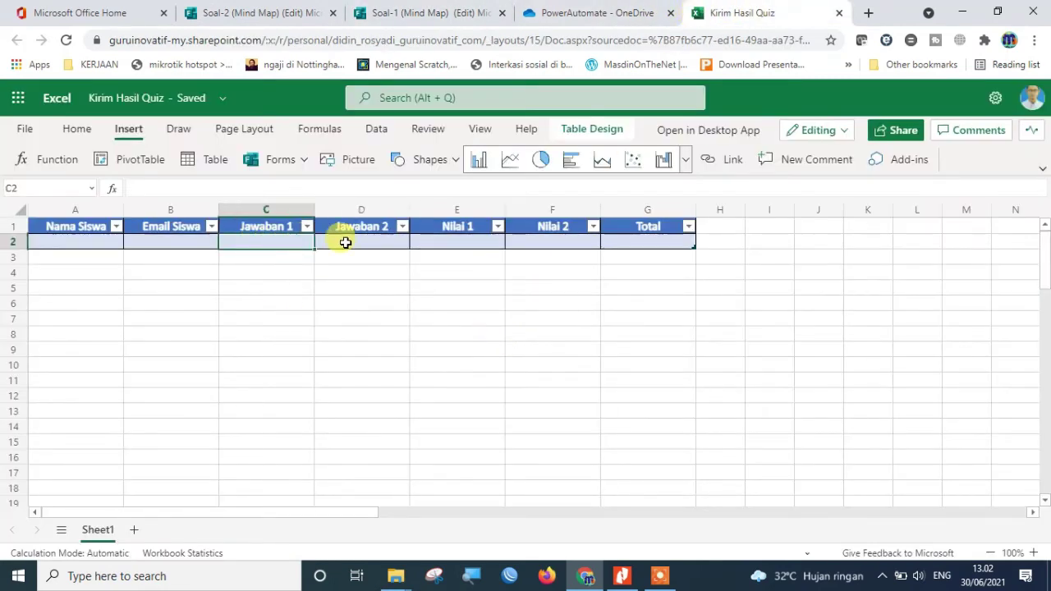
pyautogui.click(454, 243)
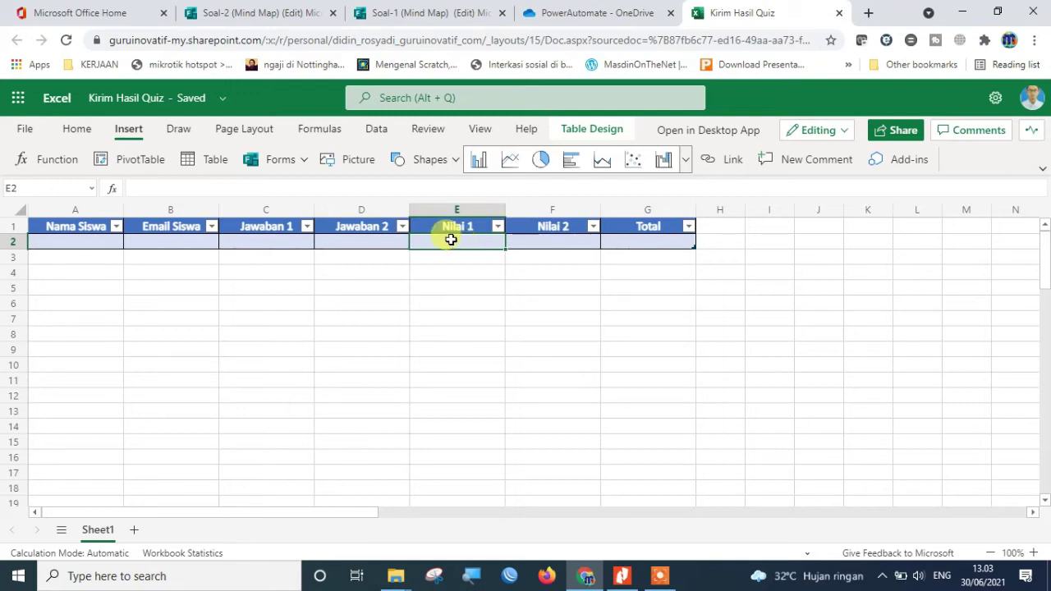
pyautogui.click(296, 188)
pyautogui.write('=if(')
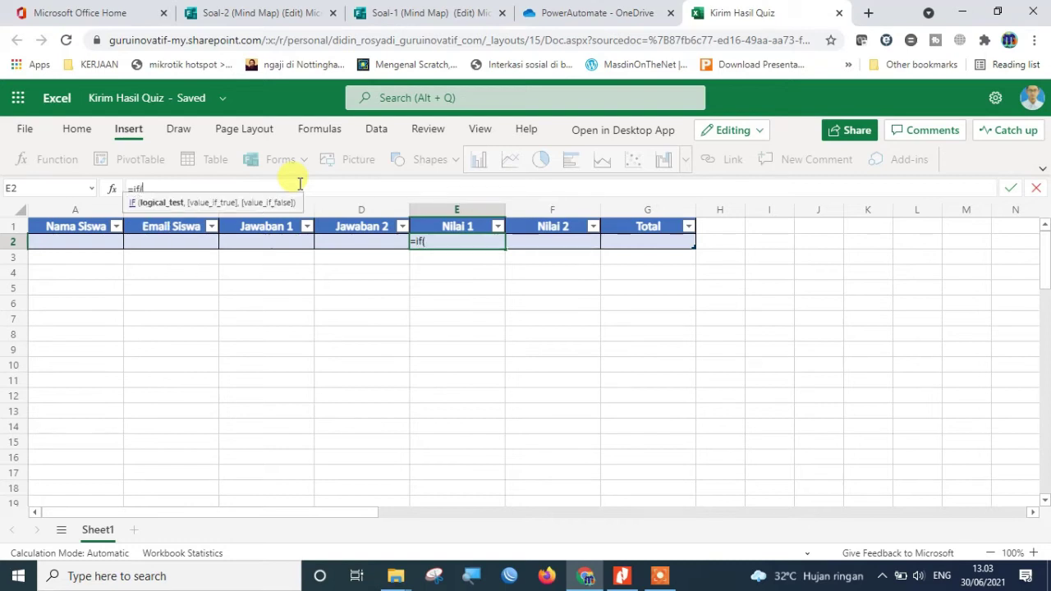
pyautogui.click(257, 239)
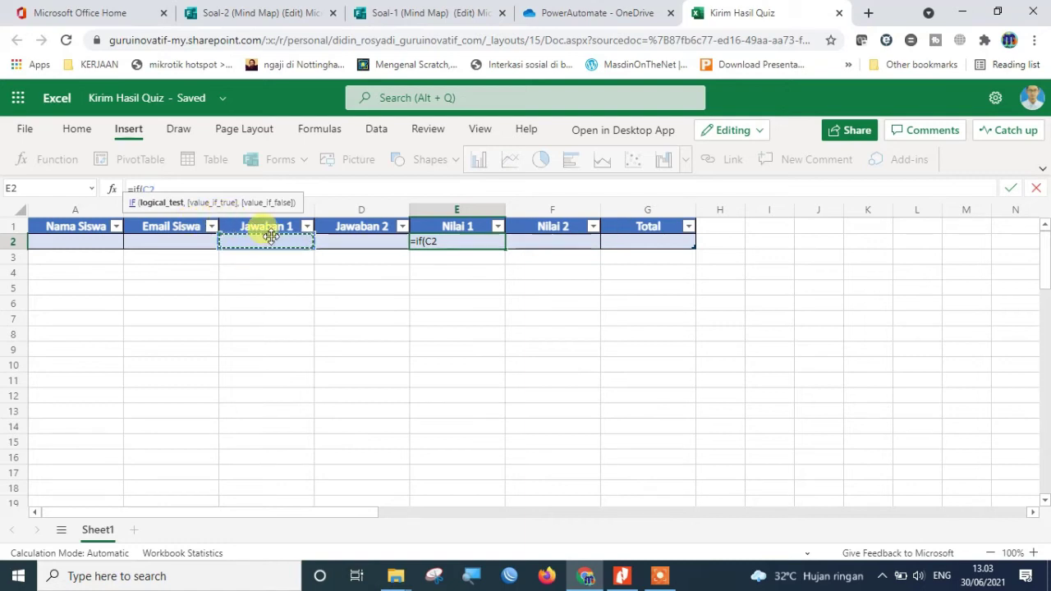
pyautogui.write('=')
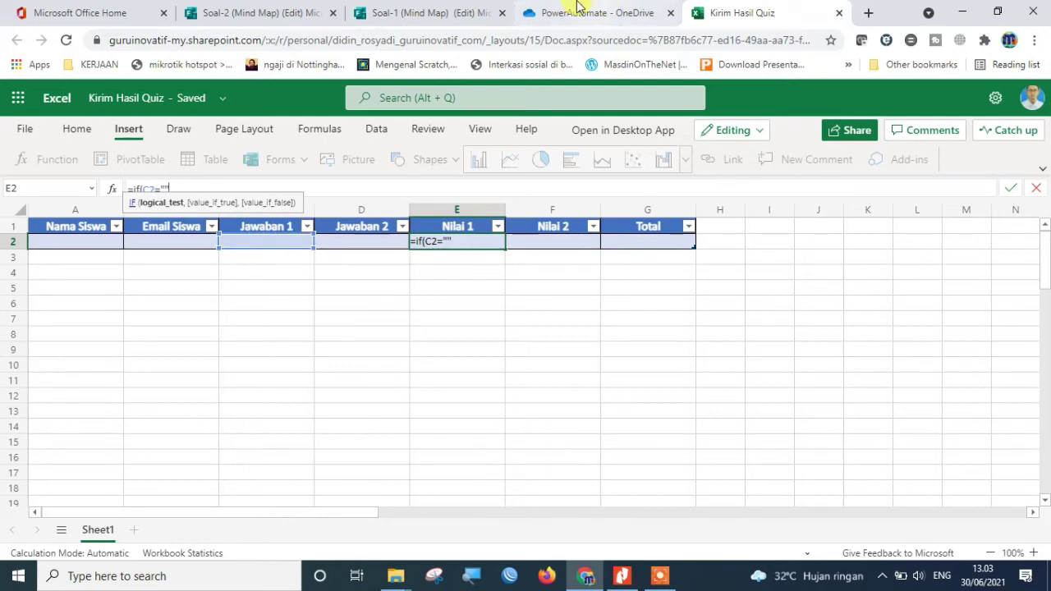
# Step: Copy the answer option Tony Buzan from the Soal-1 (Mind Map) quiz and insert it between the quotation marks of E2's formula
pyautogui.click(420, 20)
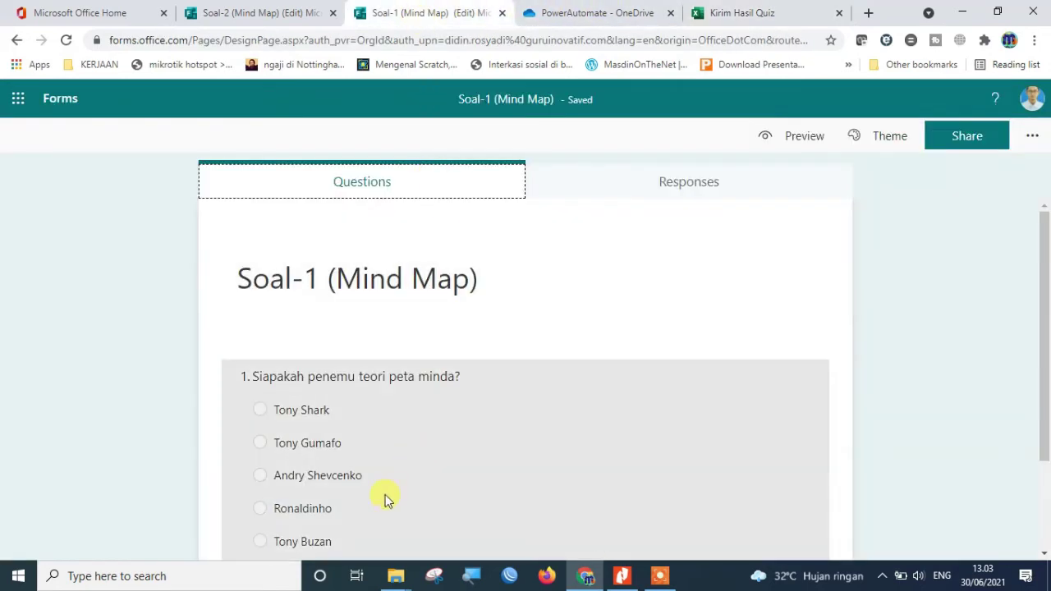
pyautogui.scroll(-2, 385, 485)
pyautogui.click(327, 434)
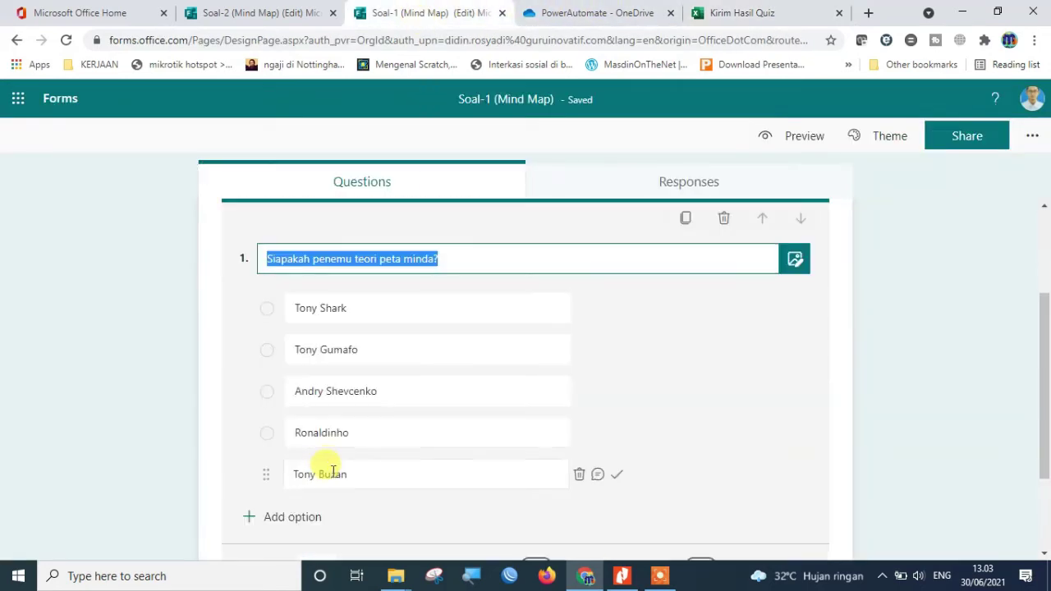
pyautogui.moveTo(348, 470); pyautogui.dragTo(300, 471)
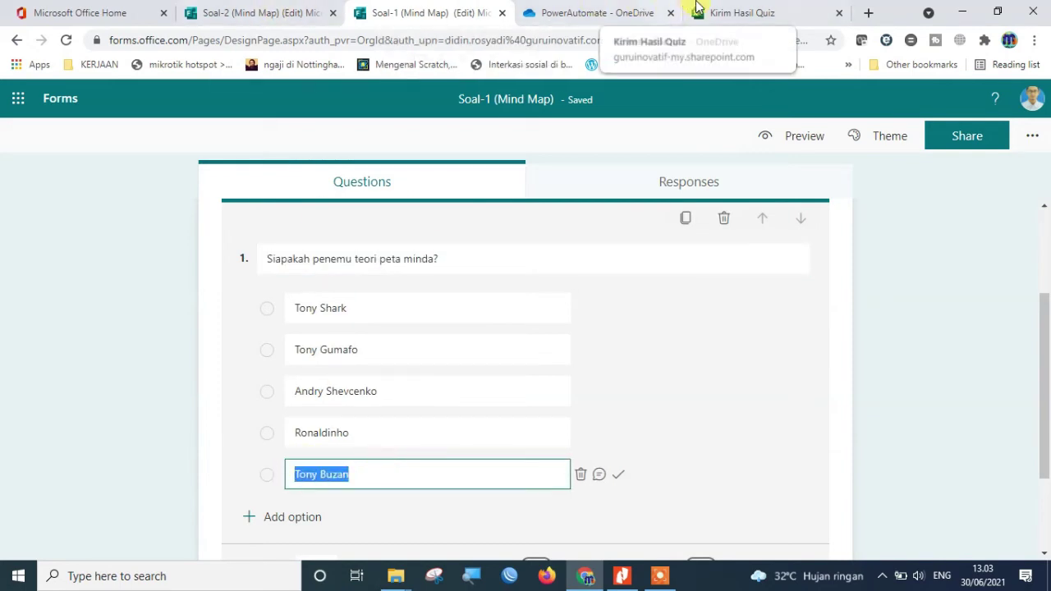
pyautogui.click(763, 12)
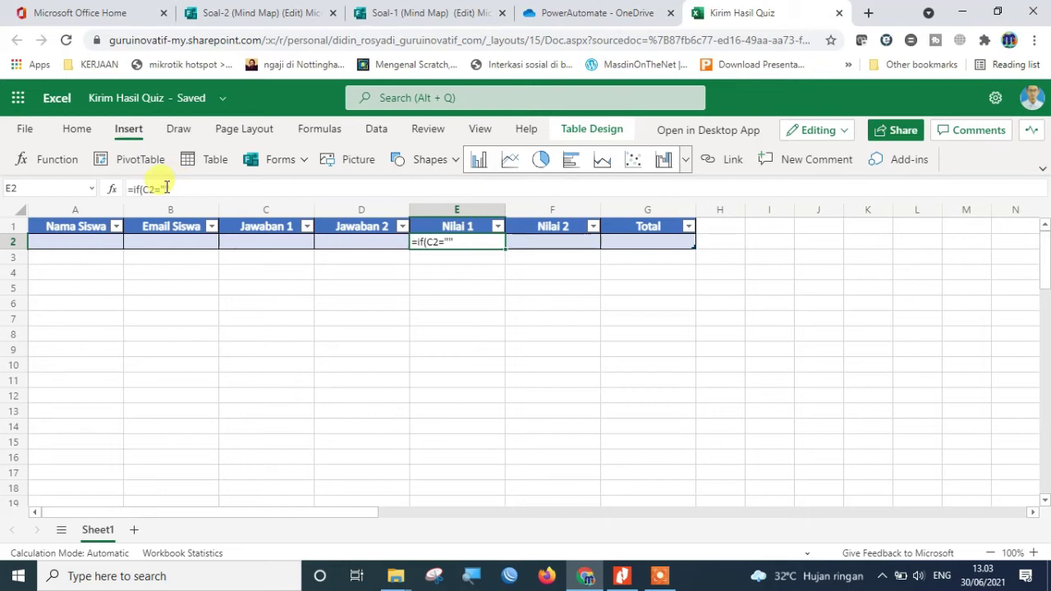
pyautogui.click(225, 189)
pyautogui.hotkey('ctrl', 'v')
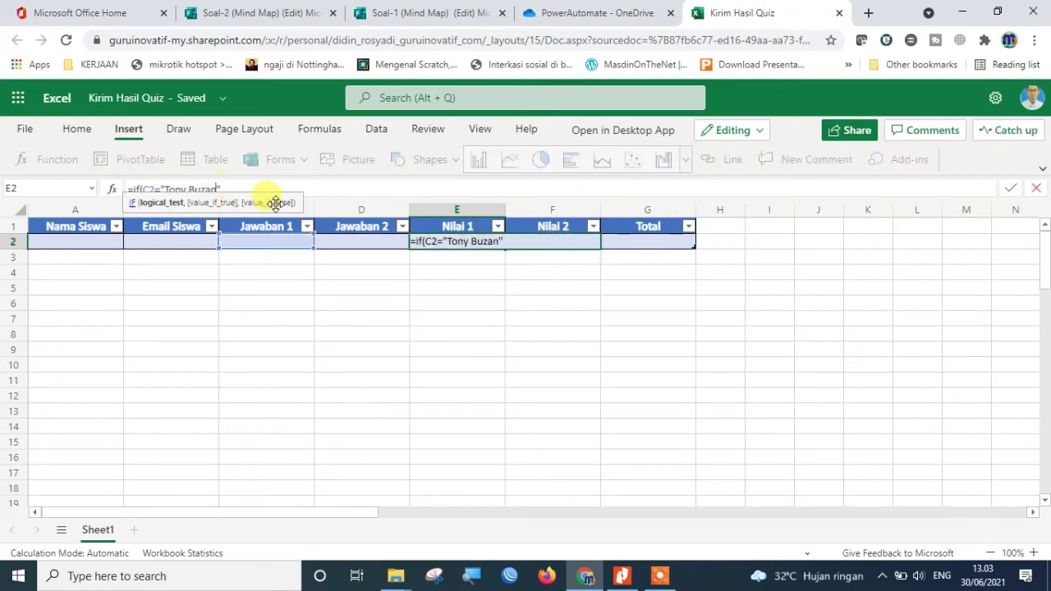
# Step: Complete the IF formula in E2 with 50 for a matching answer and 0 otherwise
pyautogui.write(',50')
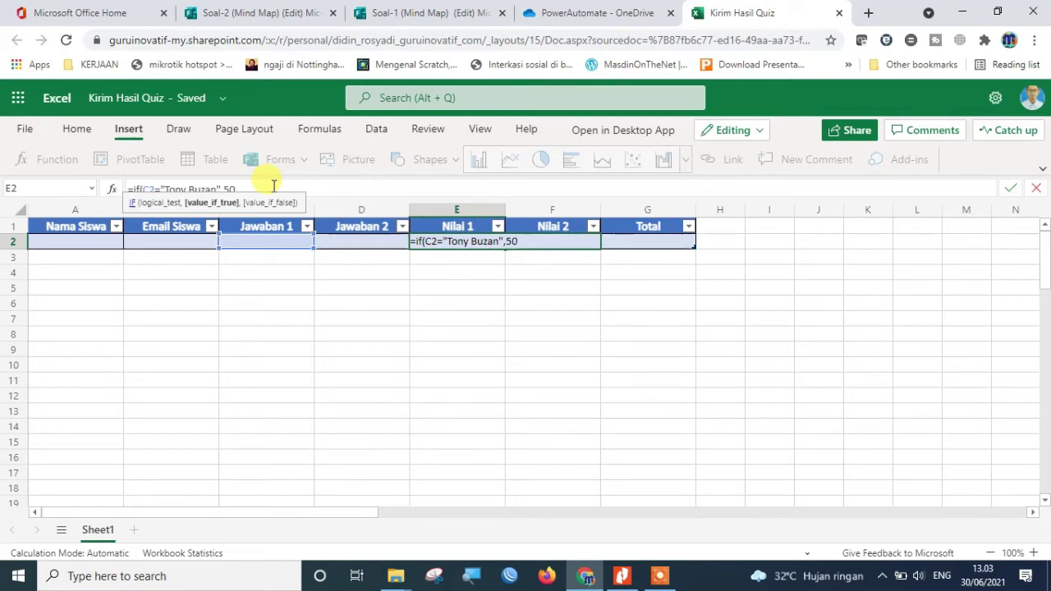
pyautogui.write(',')
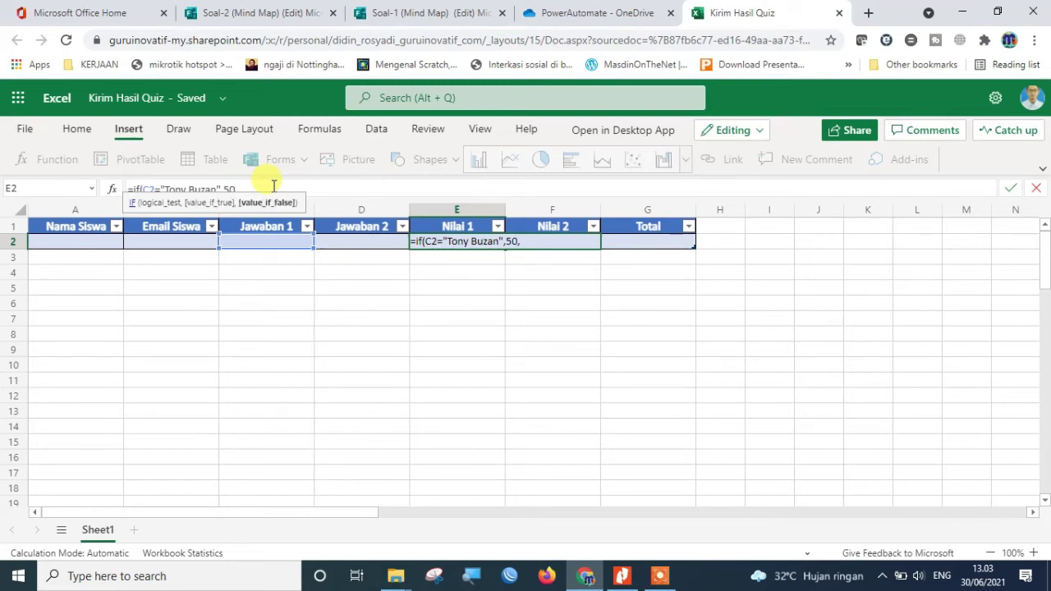
pyautogui.write('0)')
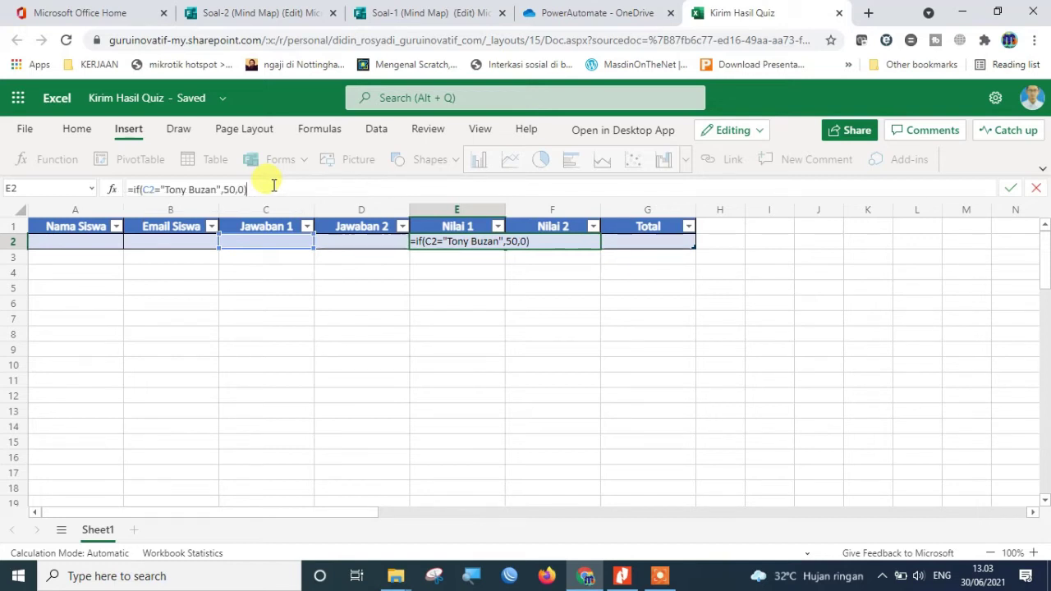
pyautogui.hotkey('ctrl', 'Return')
pyautogui.click(484, 244)
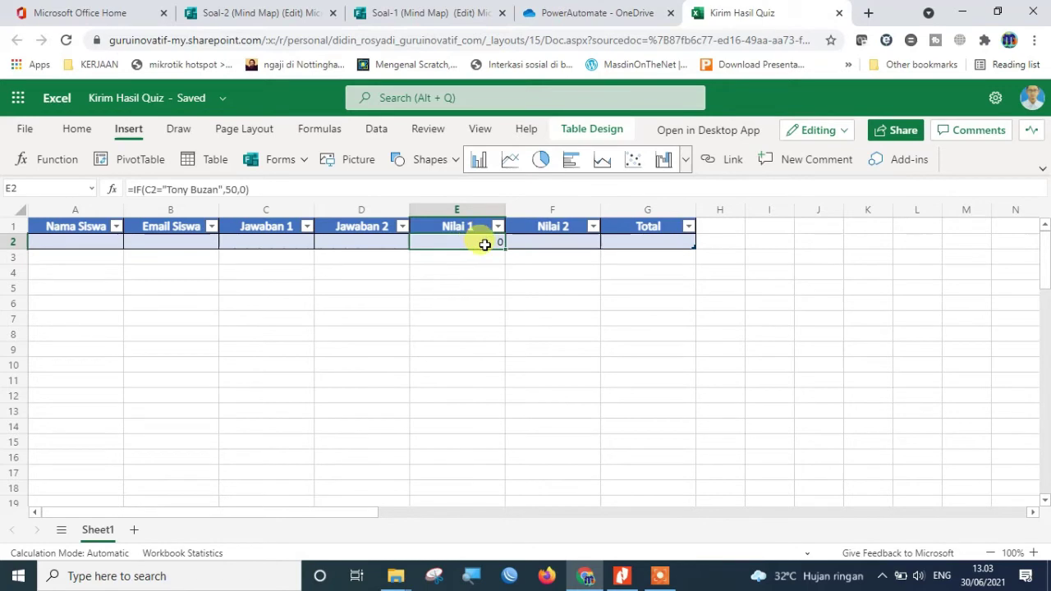
# Step: Begin an IF formula in F2 (Nilai 2) comparing D2 with an empty quoted text
pyautogui.click(564, 241)
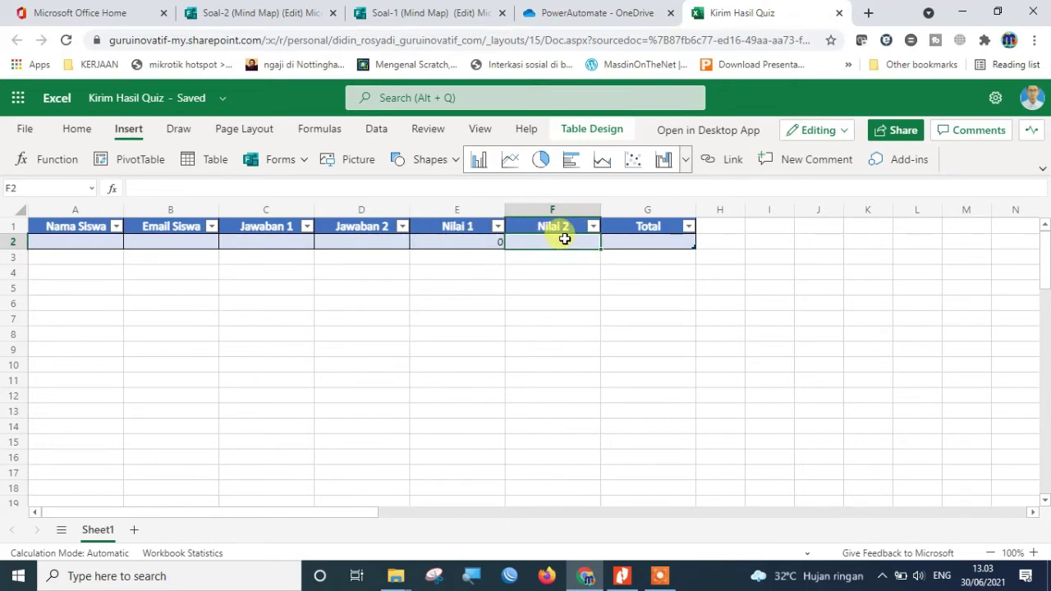
pyautogui.click(338, 189)
pyautogui.write('=if(')
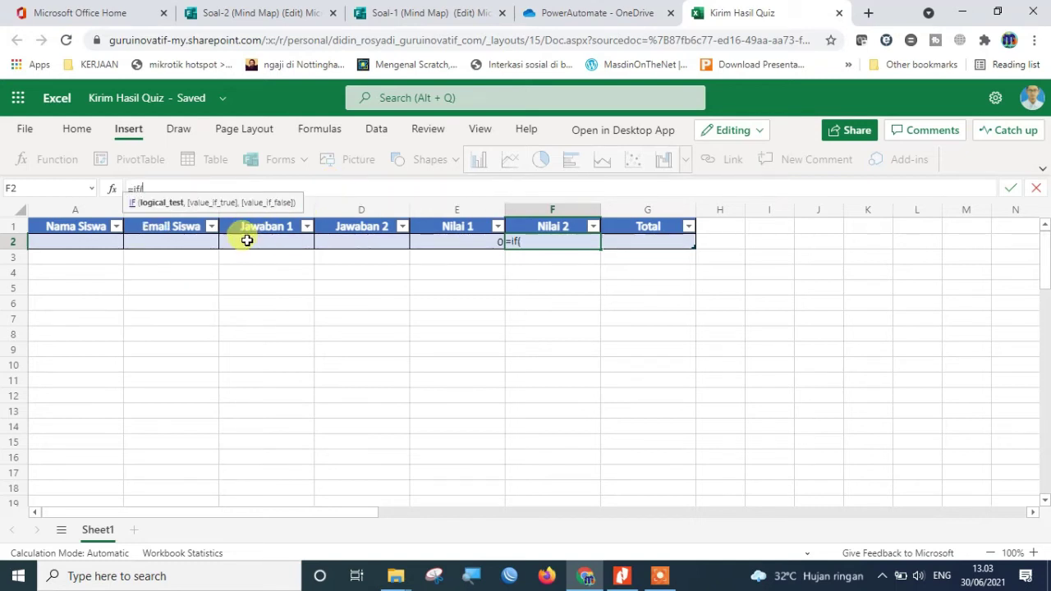
pyautogui.click(371, 240)
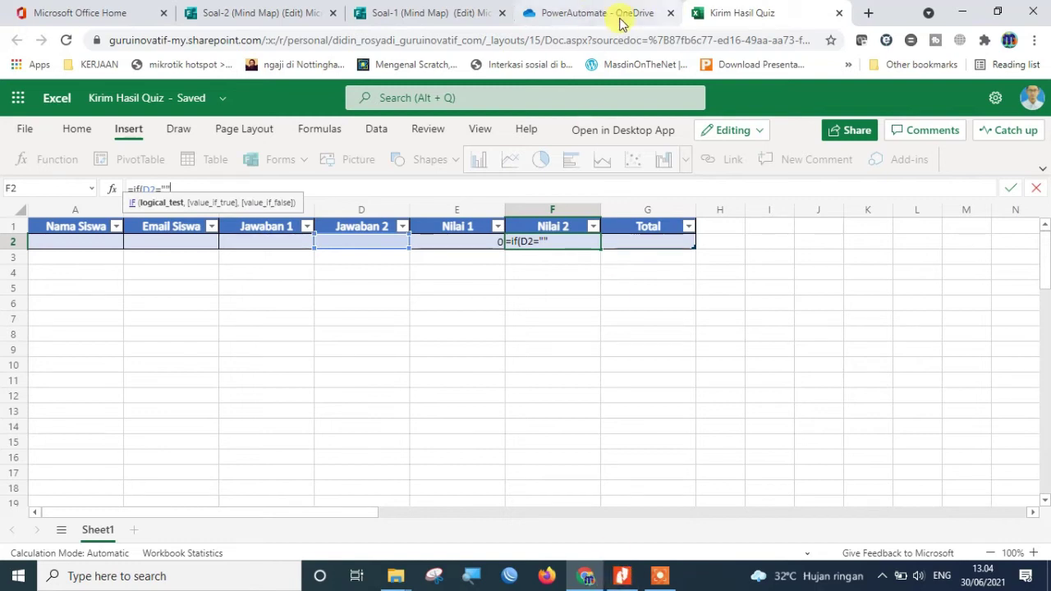
# Step: Copy the Soal-2 option Buat Ide Utama, Buat Cabang Utama, Buat Cabang Turunan and insert it between the quotation marks of F2's formula
pyautogui.click(268, 12)
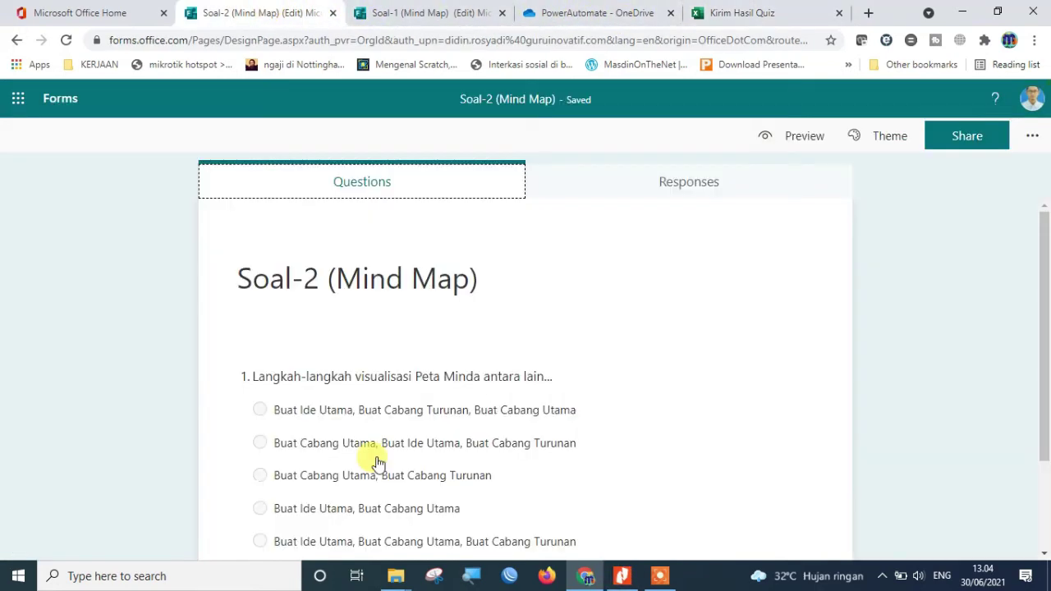
pyautogui.scroll(-3, 377, 447)
pyautogui.click(389, 427)
pyautogui.click(300, 475)
pyautogui.hotkey('ctrl', 'c')
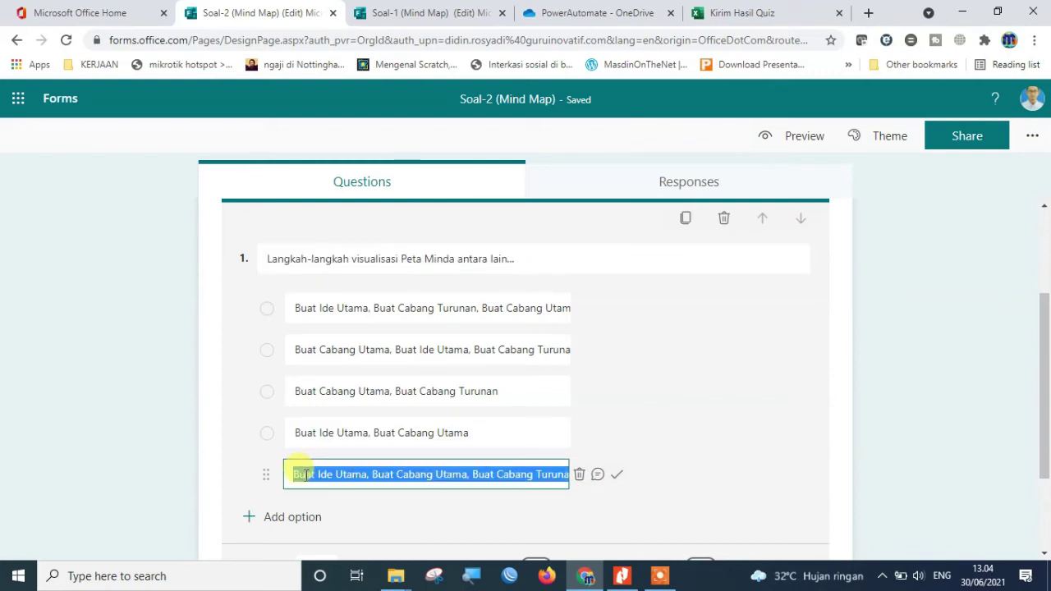
pyautogui.click(711, 16)
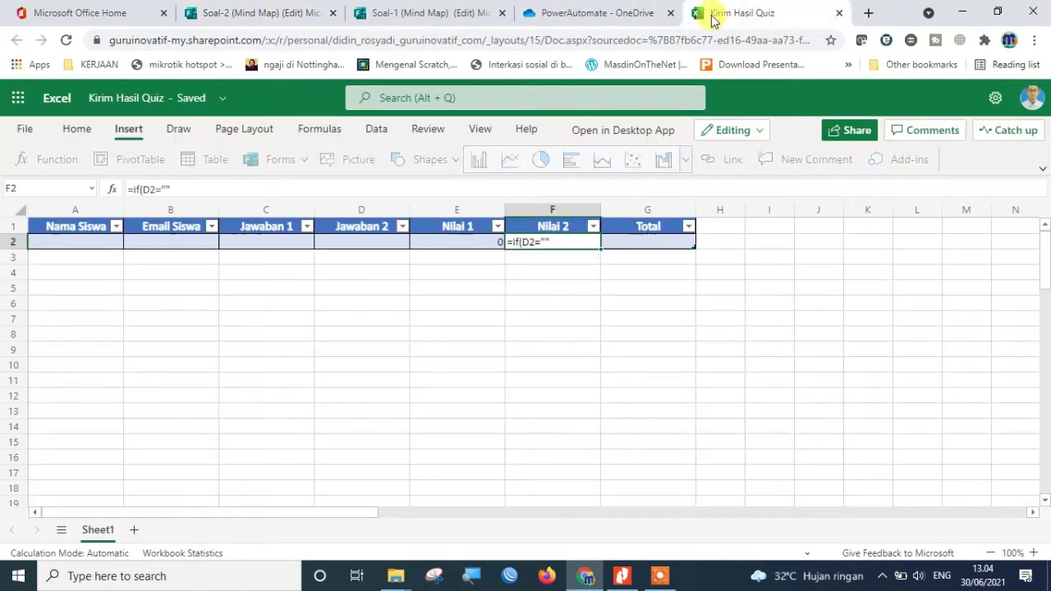
pyautogui.click(164, 187)
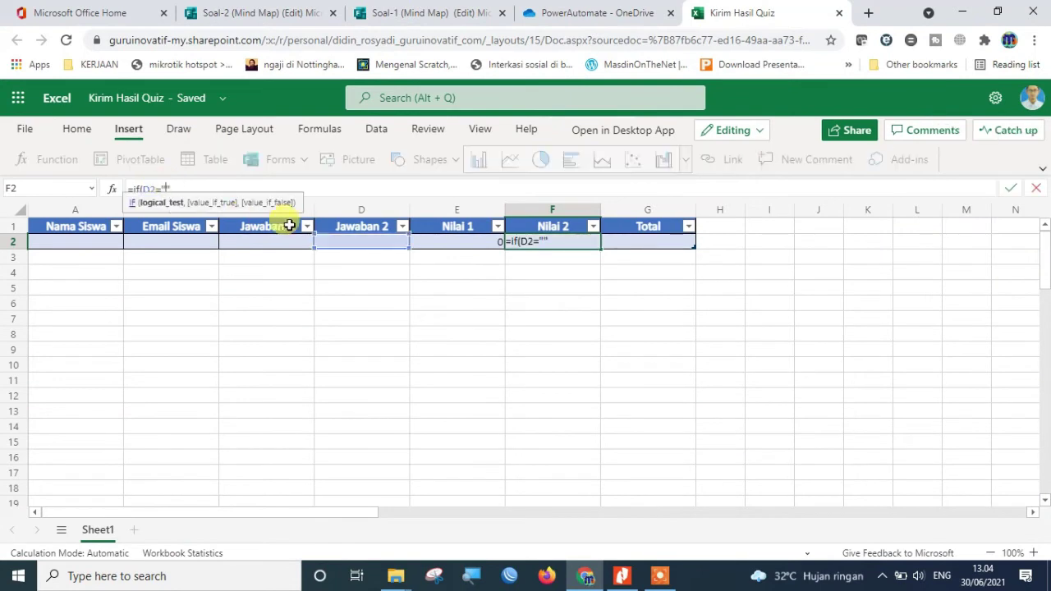
pyautogui.hotkey('ctrl', 'v')
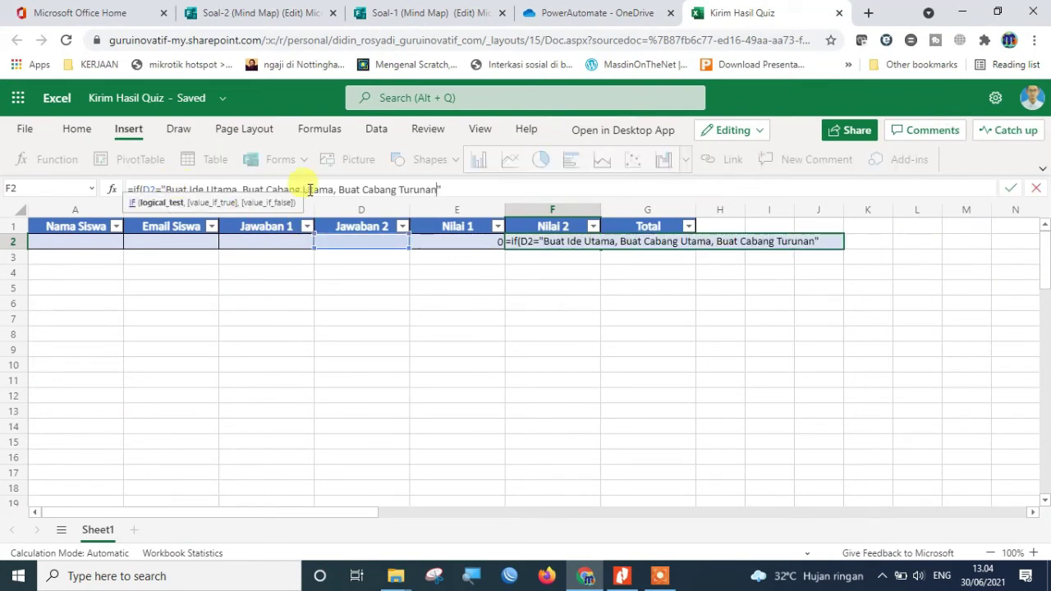
# Step: Complete the IF formula in F2 with 50 for a matching answer and 0 otherwise
pyautogui.write(',50')
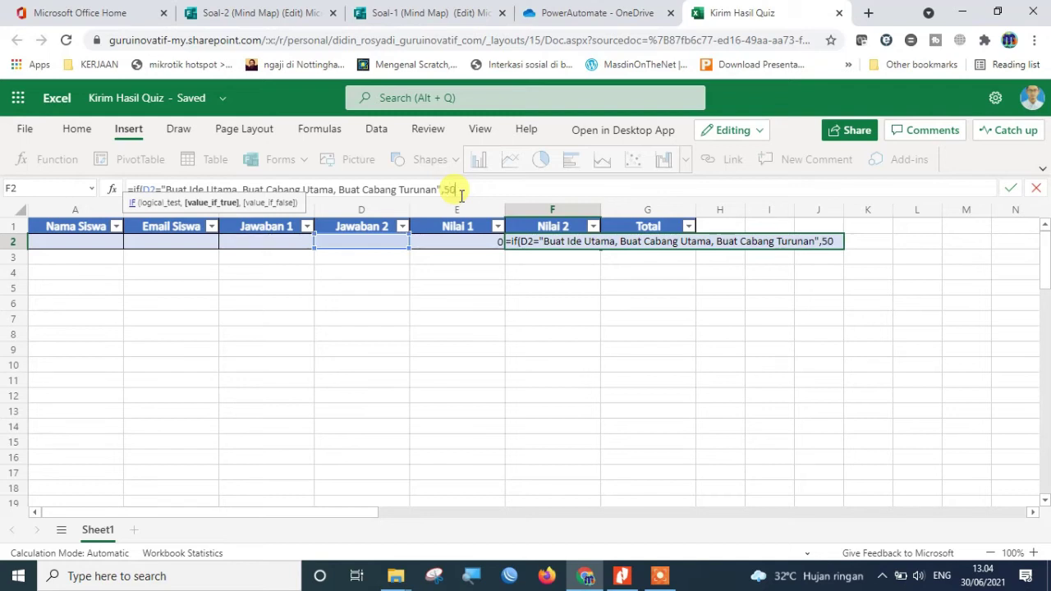
pyautogui.write(',')
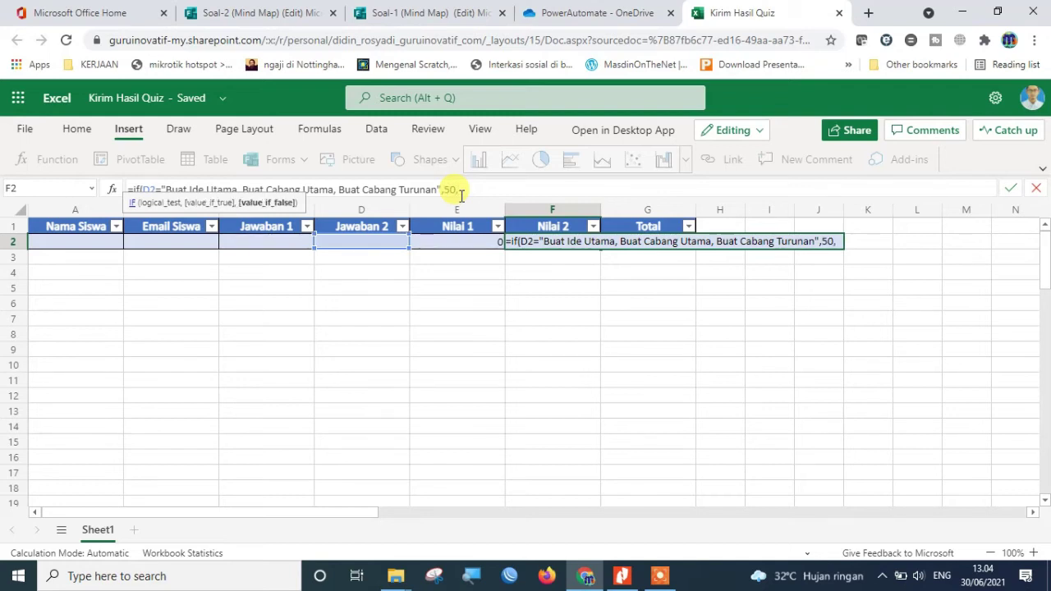
pyautogui.write('0)')
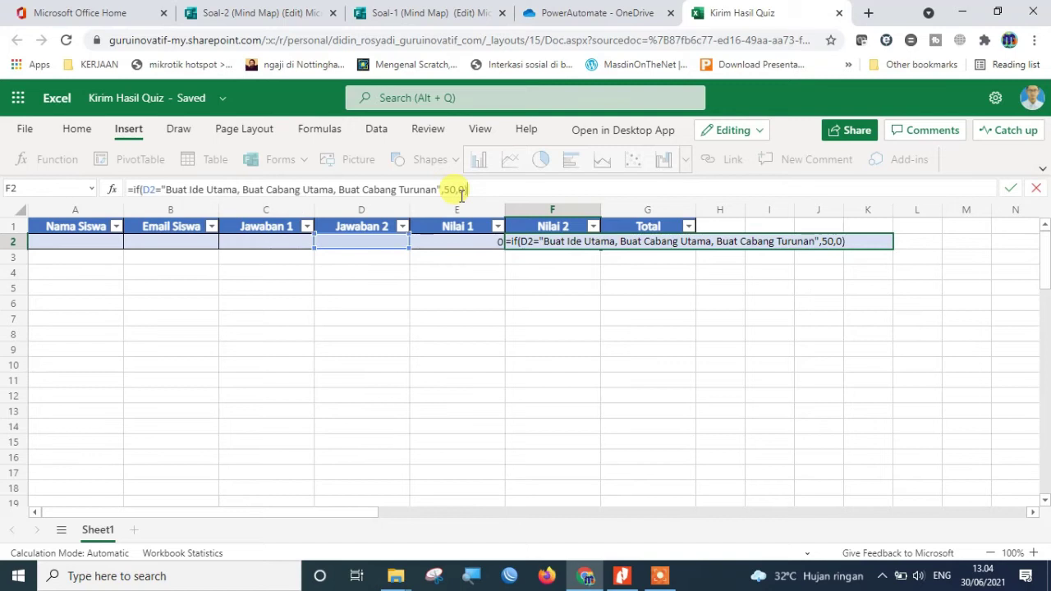
pyautogui.press('Return')
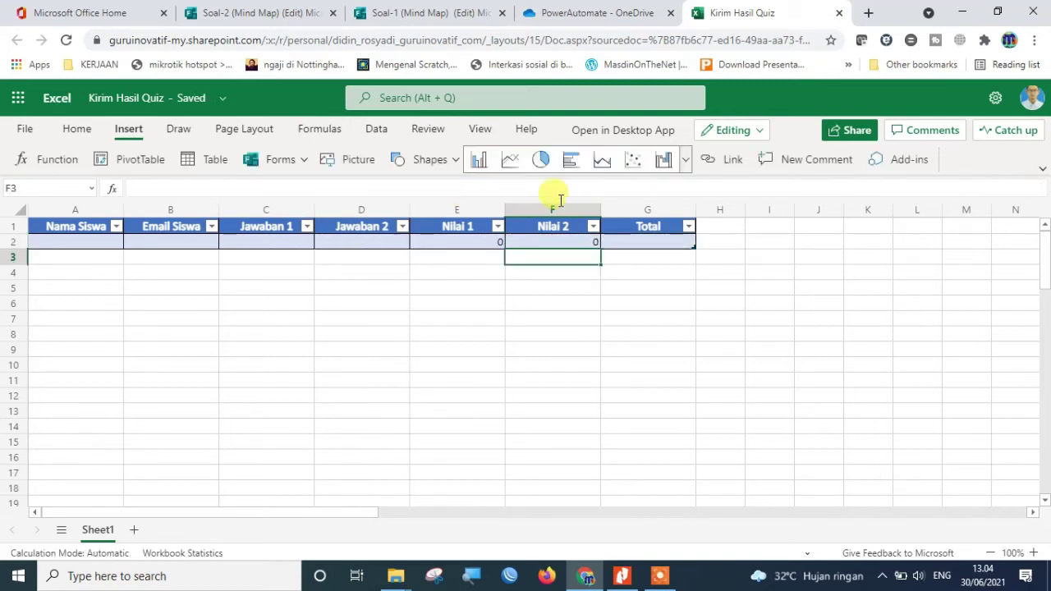
# Step: Enter the formula =SUM(E2:F2) in G2 to add both scores in the Total column
pyautogui.click(663, 244)
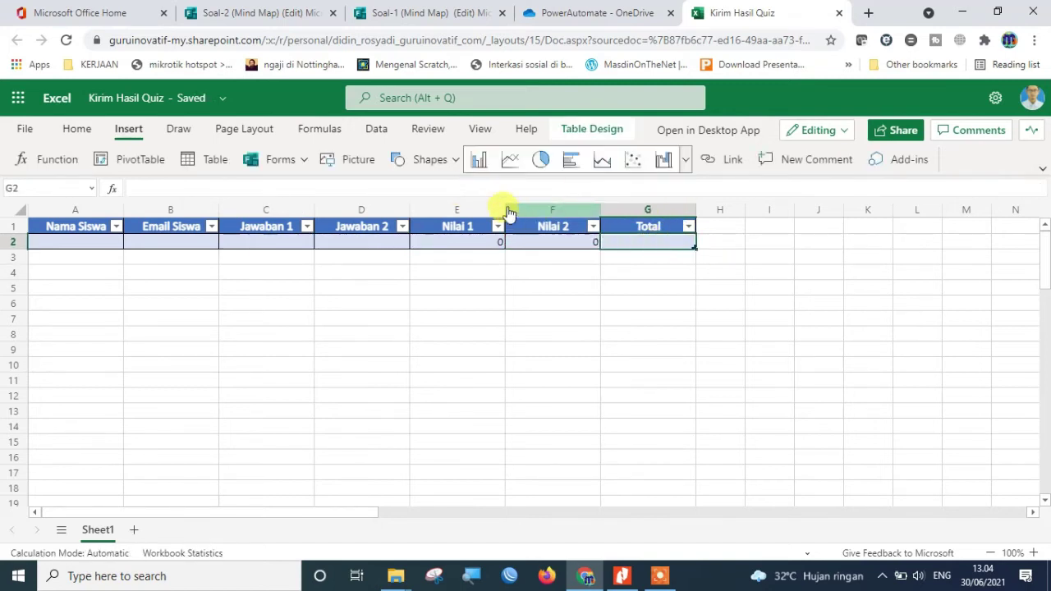
pyautogui.click(430, 187)
pyautogui.write('=sum(')
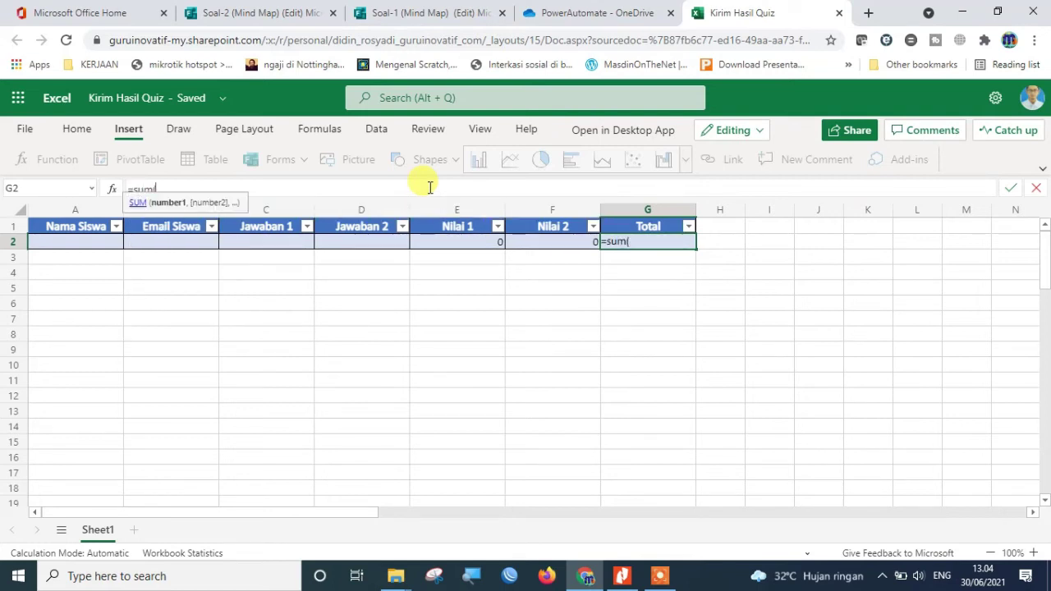
pyautogui.moveTo(464, 242); pyautogui.dragTo(569, 240)
pyautogui.write(')')
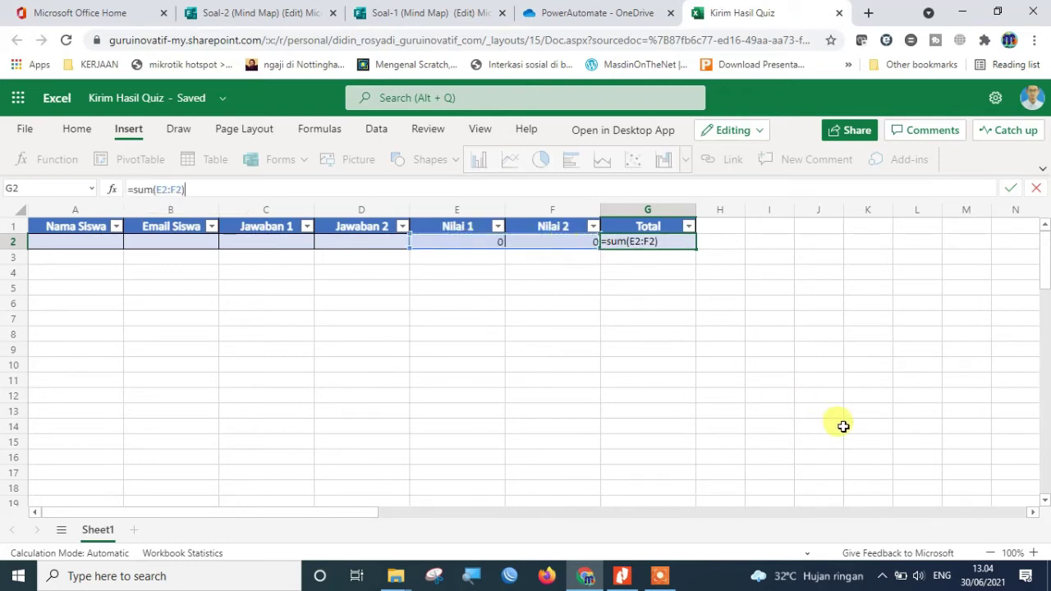
pyautogui.press('Return')
pyautogui.click(413, 299)
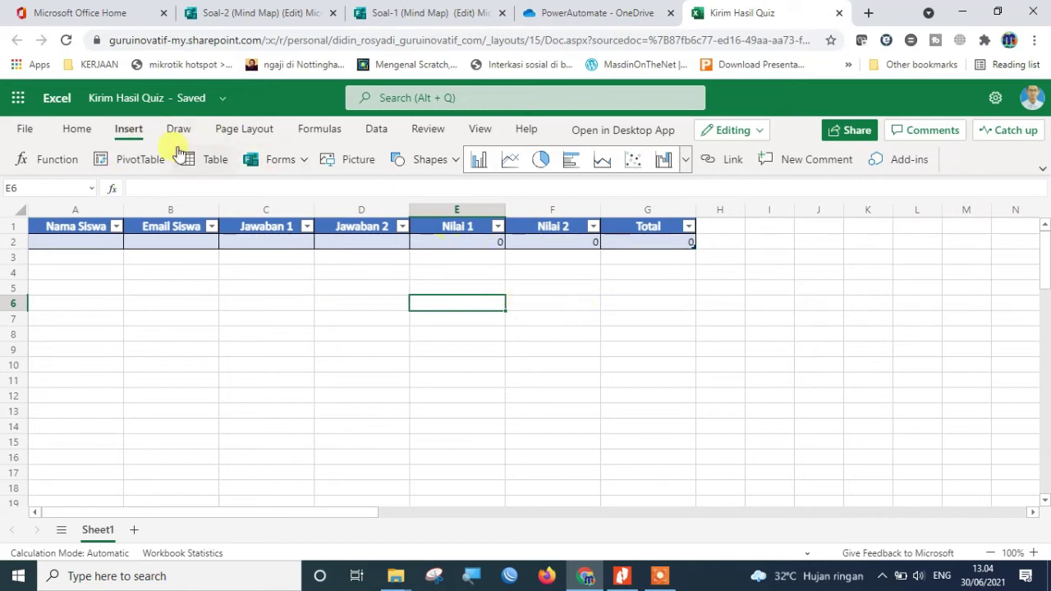
pyautogui.click(400, 13)
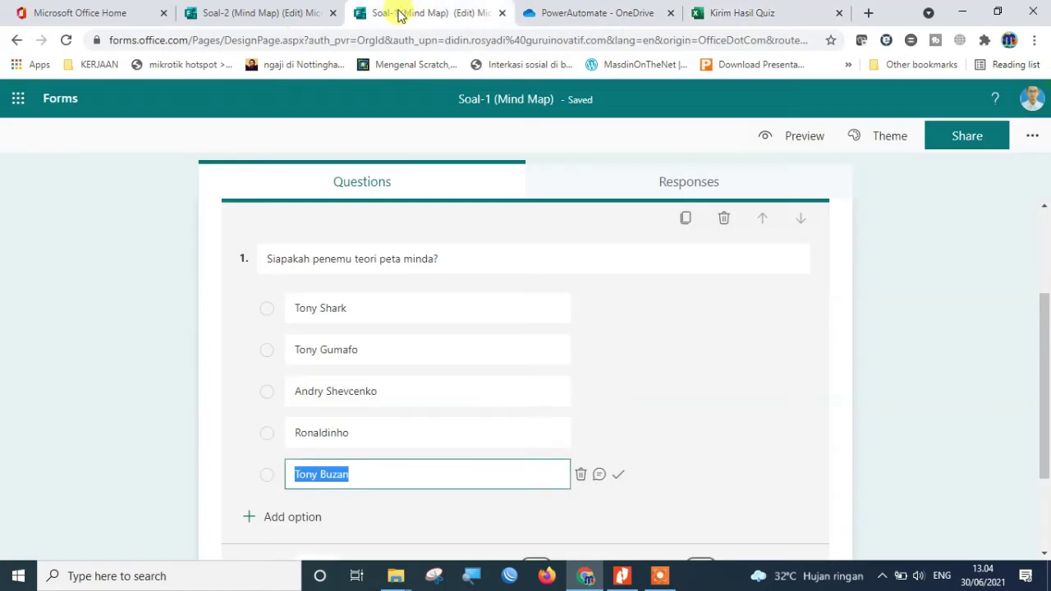
pyautogui.click(271, 12)
pyautogui.click(408, 12)
pyautogui.click(271, 13)
pyautogui.click(378, 12)
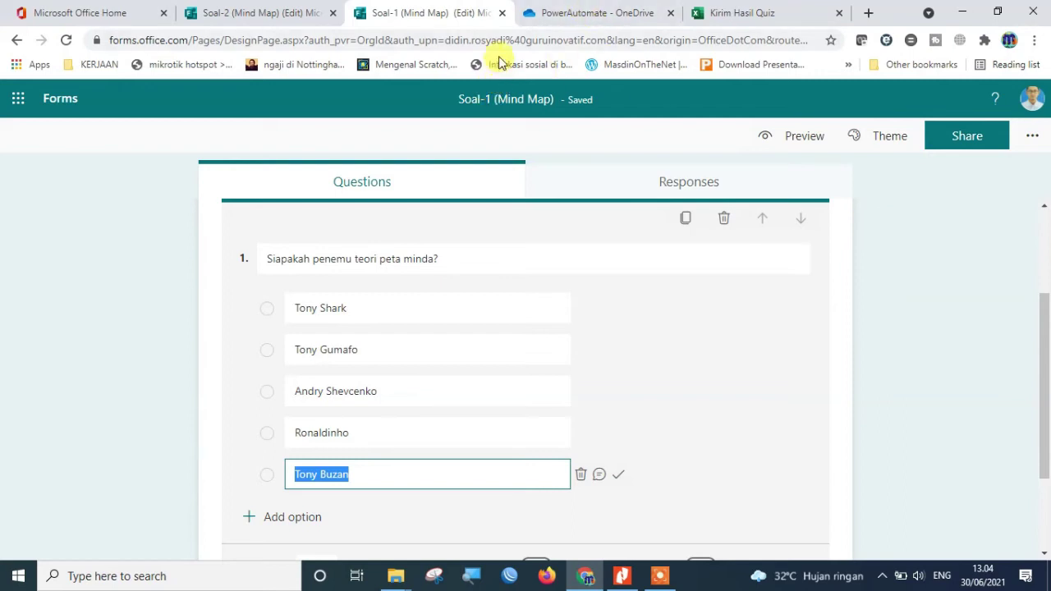
# Step: Go to the Microsoft Office Home page and look through its app shortcuts for Power Automate
pyautogui.click(106, 11)
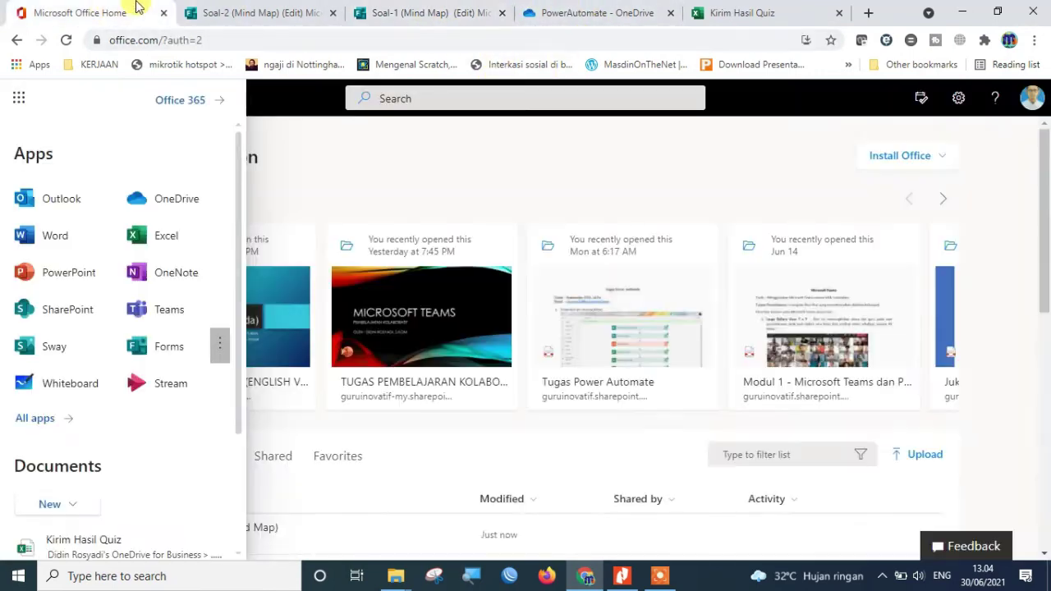
pyautogui.click(306, 141)
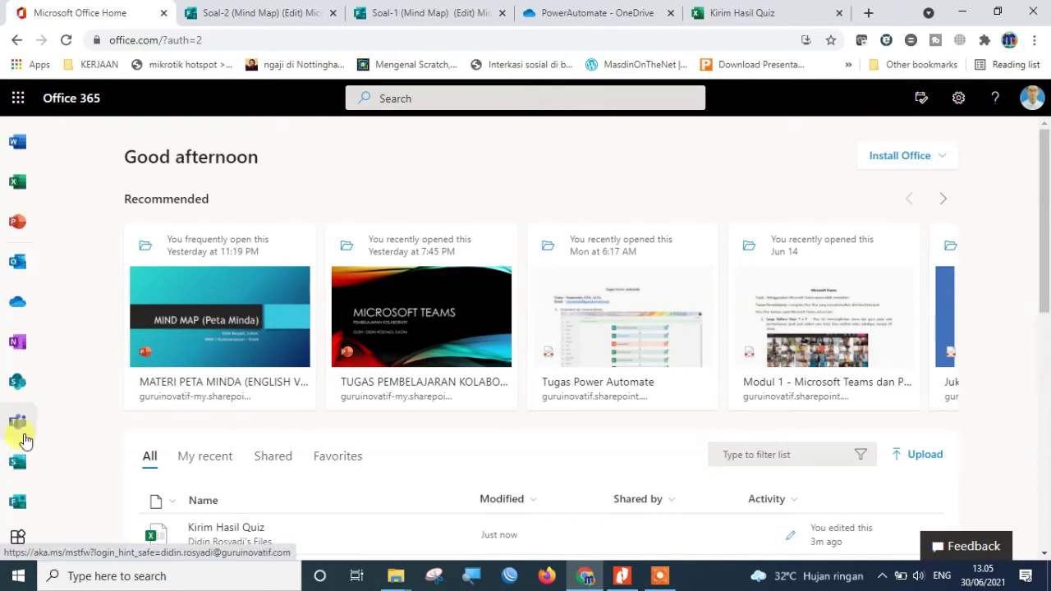
pyautogui.scroll(-2, 25, 435)
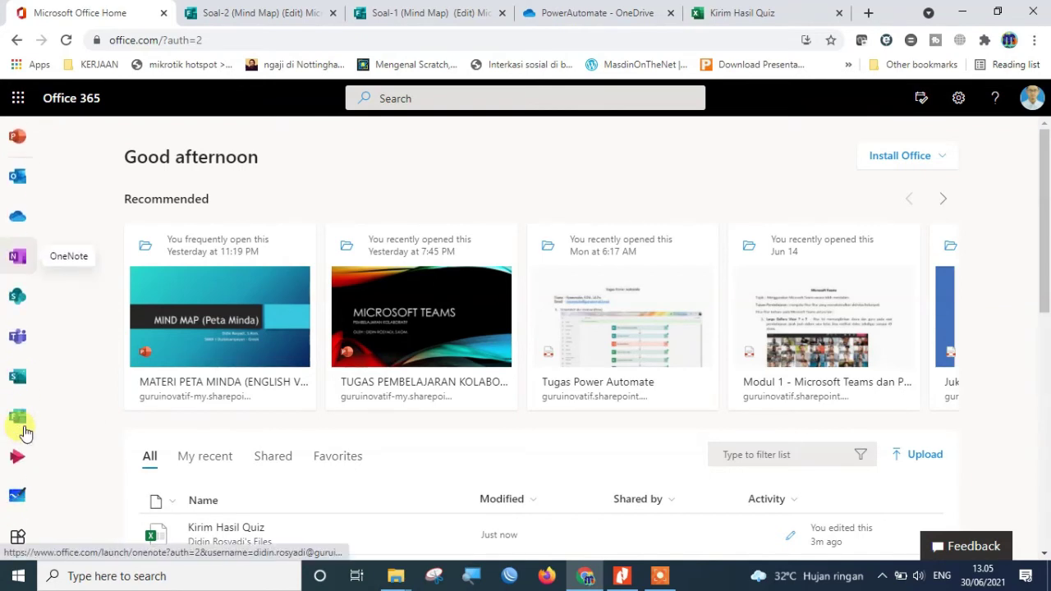
pyautogui.scroll(2, 24, 427)
pyautogui.scroll(-2, 23, 361)
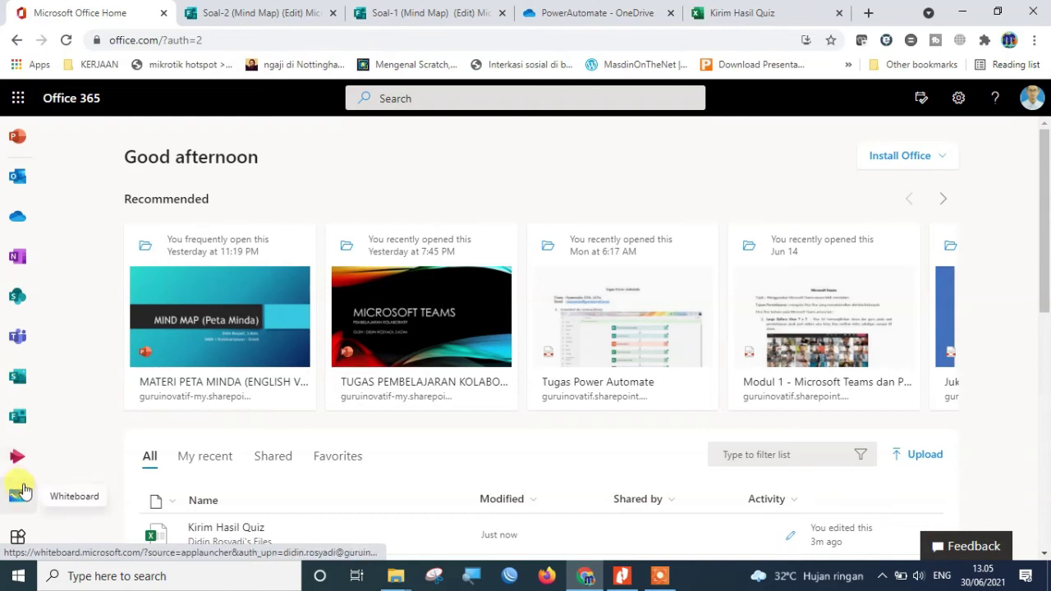
pyautogui.scroll(2, 27, 358)
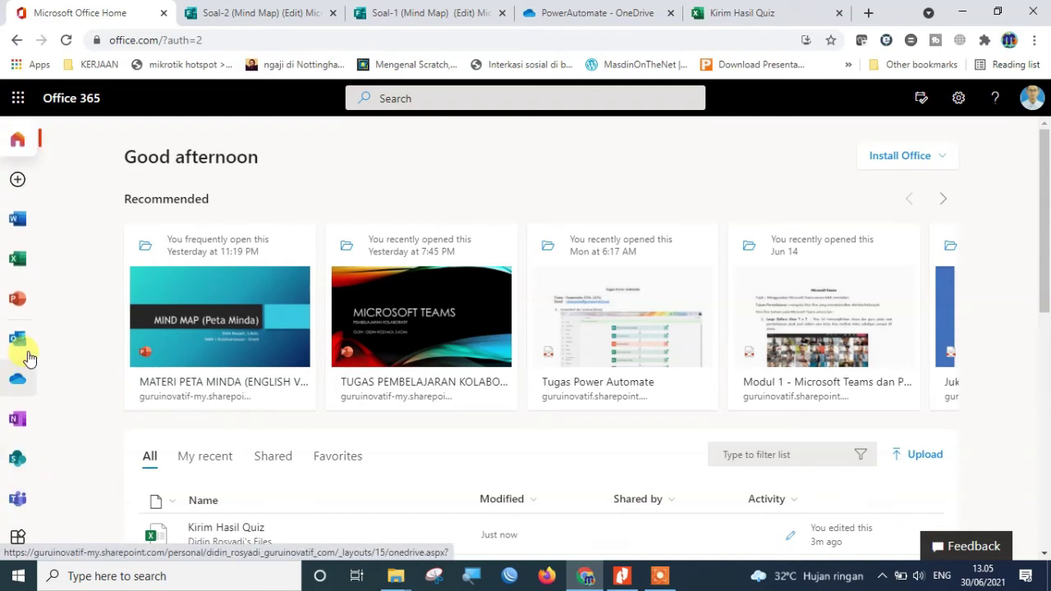
# Step: Search the full list of Office 365 apps for "power" and open Power Automate
pyautogui.click(17, 104)
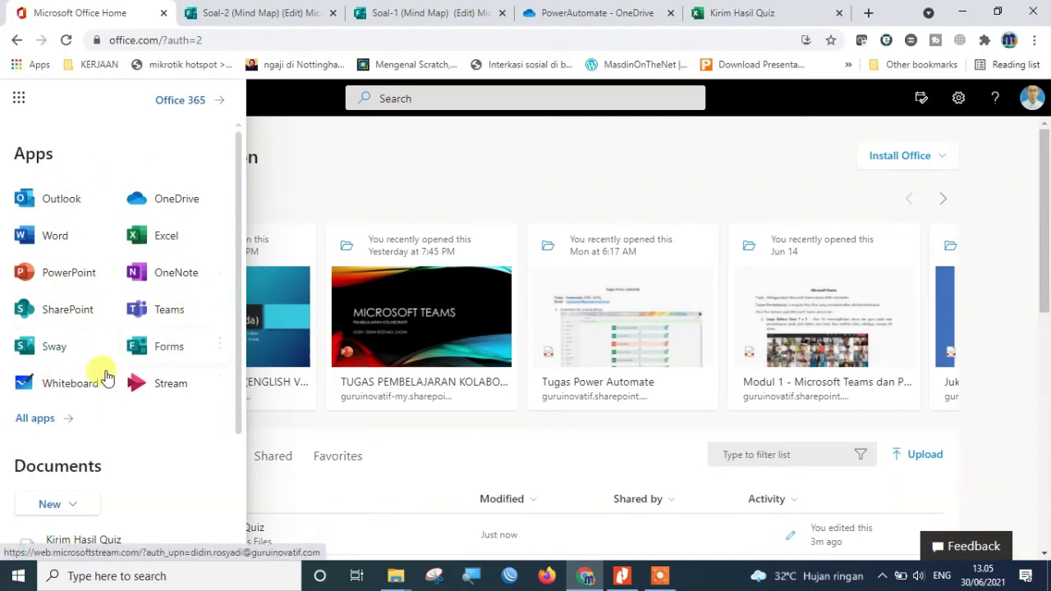
pyautogui.scroll(-2, 145, 411)
pyautogui.scroll(3, 140, 431)
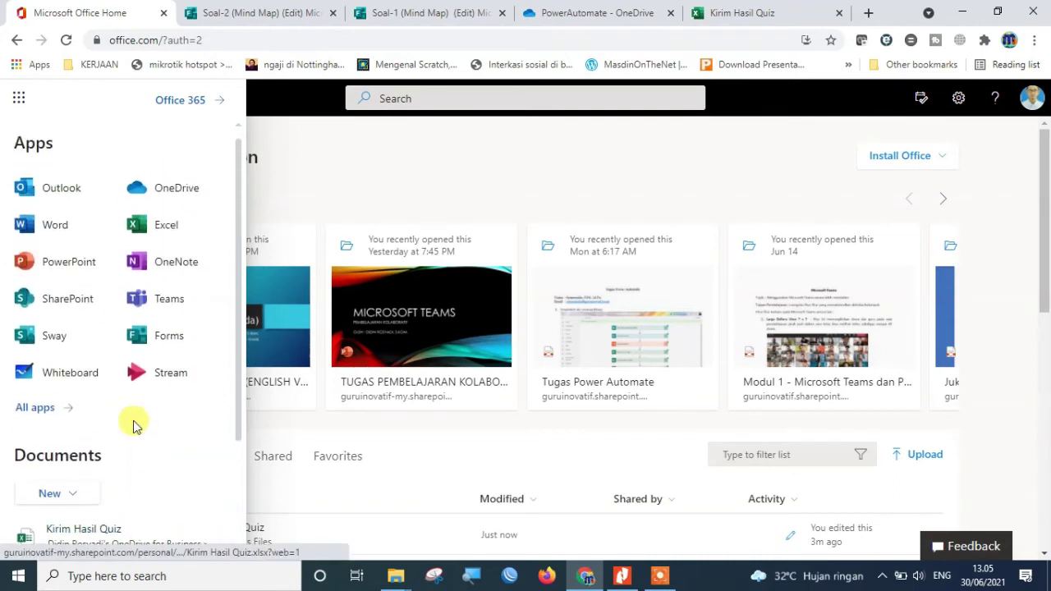
pyautogui.click(37, 408)
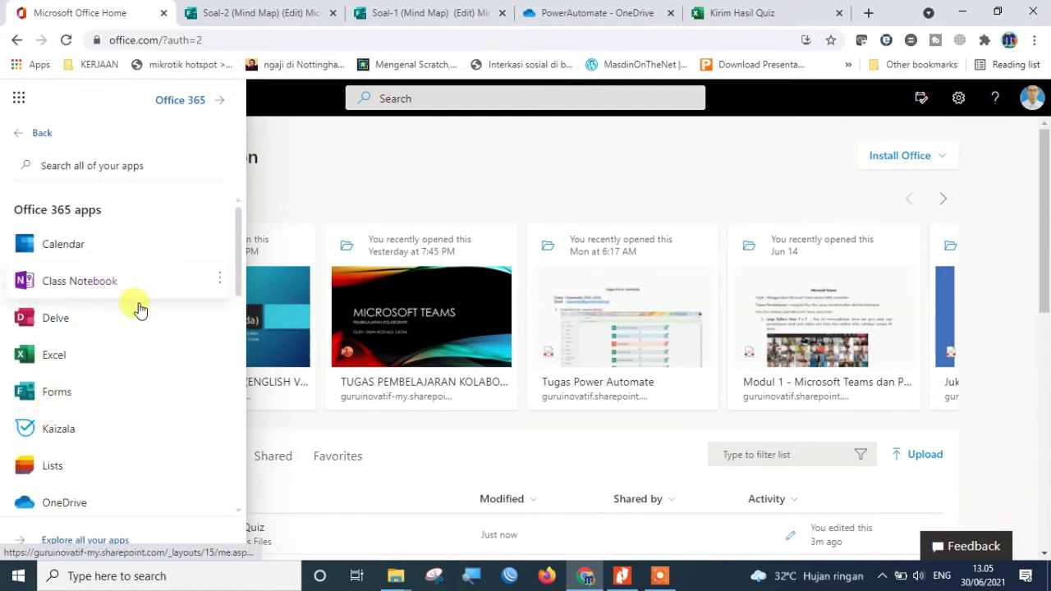
pyautogui.scroll(-1, 134, 347)
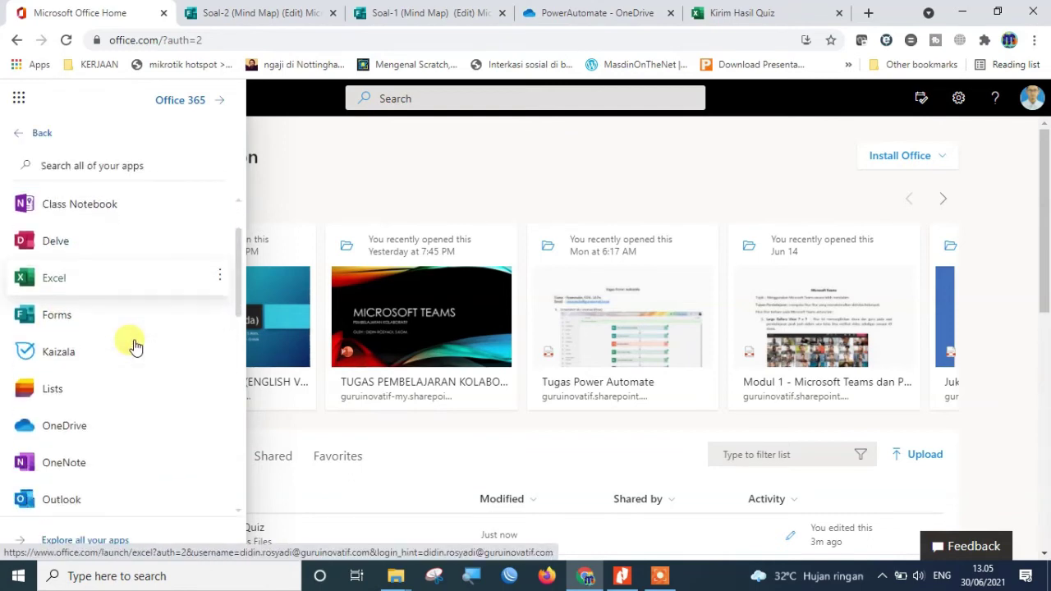
pyautogui.click(92, 169)
pyautogui.write('power')
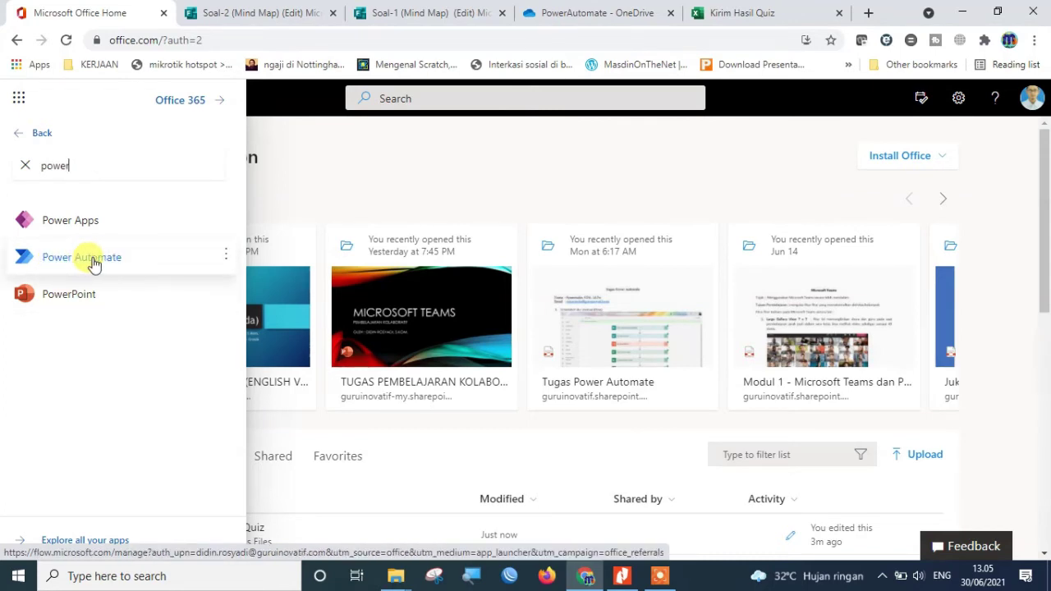
pyautogui.click(93, 261)
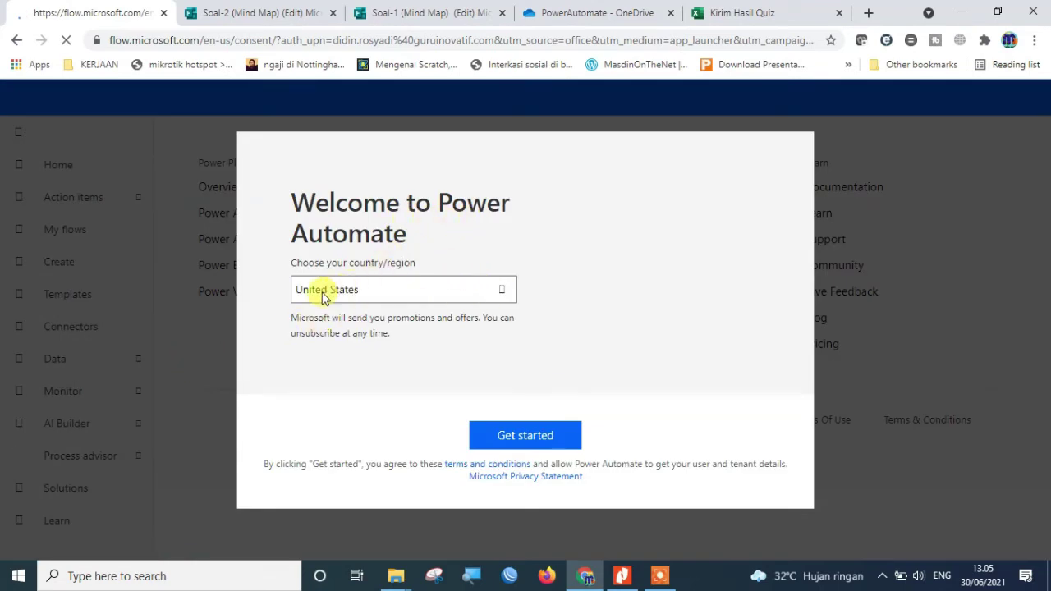
# Step: Set the country/region to Indonesia on the Power Automate welcome screen and get started
pyautogui.click(500, 293)
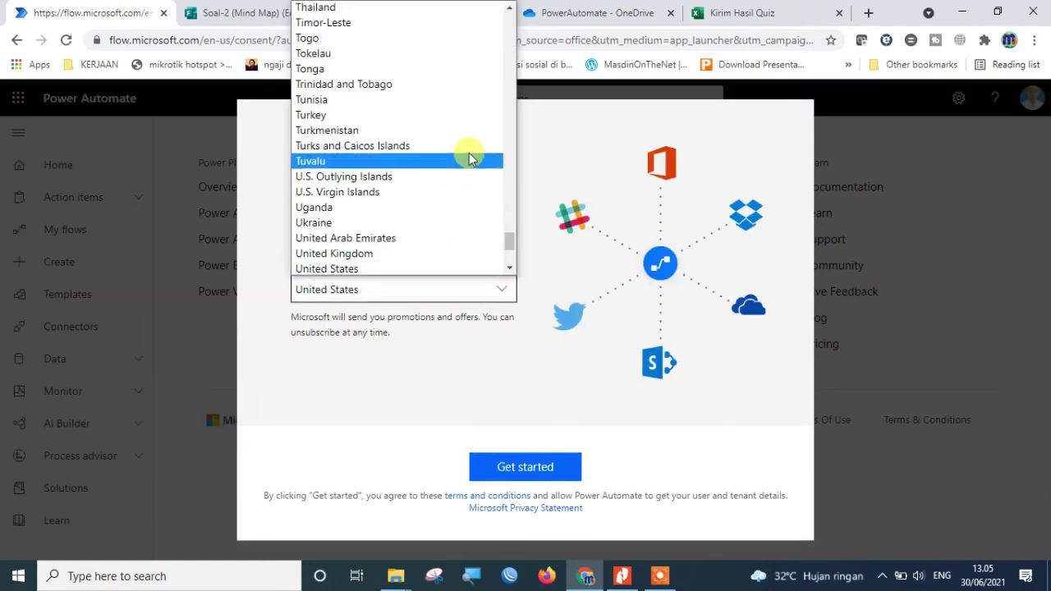
pyautogui.scroll(20, 469, 157)
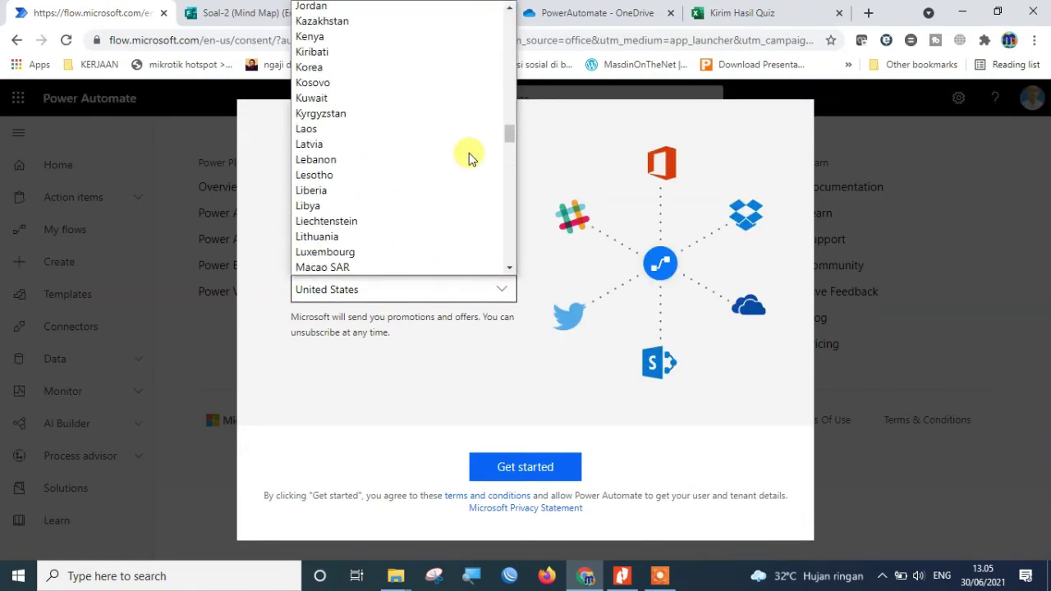
pyautogui.scroll(4, 469, 153)
pyautogui.click(321, 145)
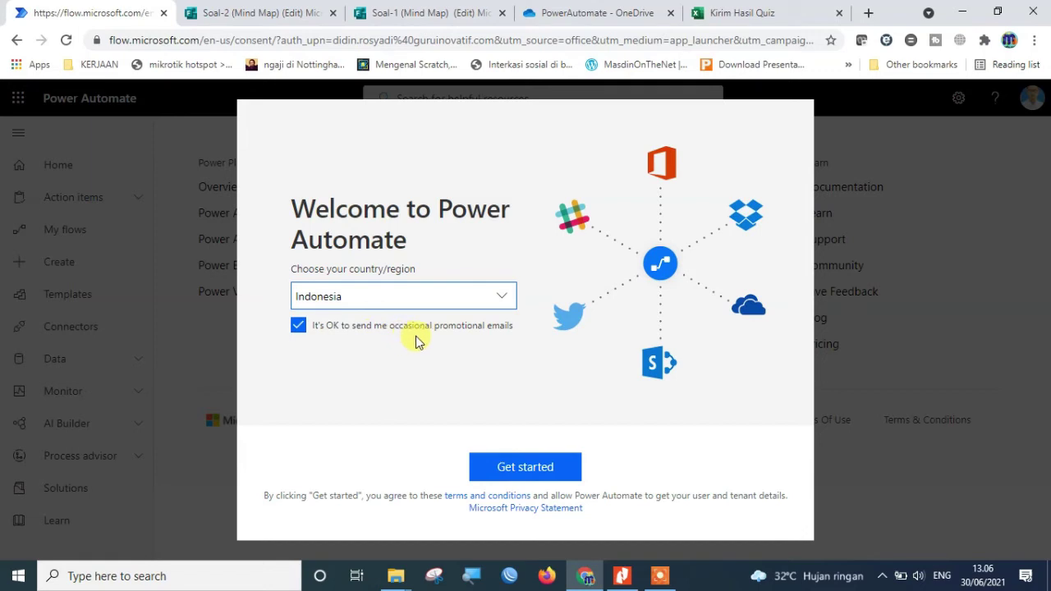
pyautogui.click(532, 476)
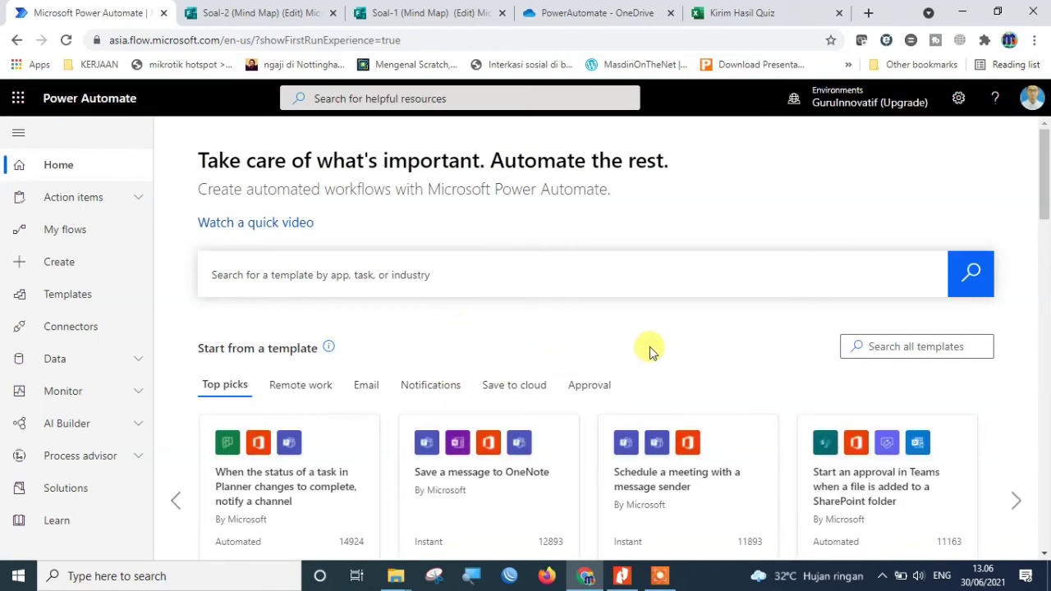
# Step: Start building a new automated cloud flow from blank
pyautogui.scroll(-1, 649, 347)
pyautogui.scroll(1, 645, 347)
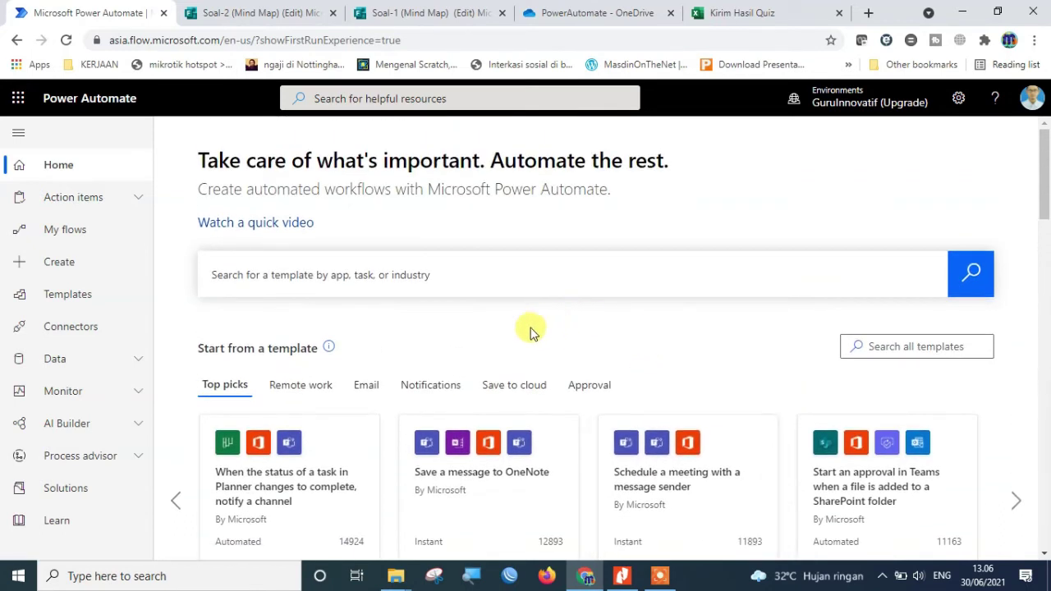
pyautogui.click(48, 263)
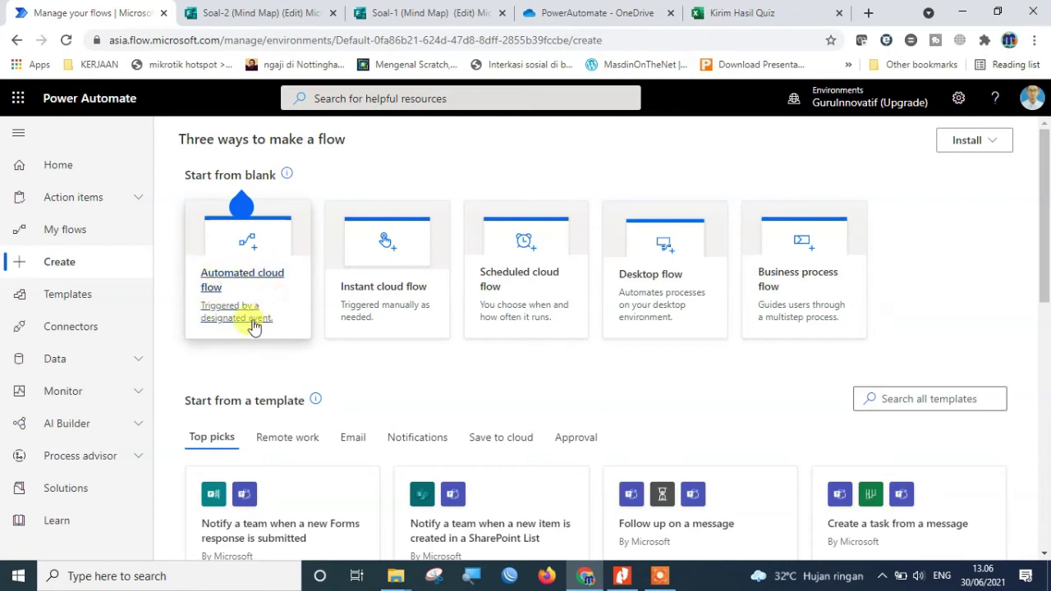
pyautogui.click(226, 279)
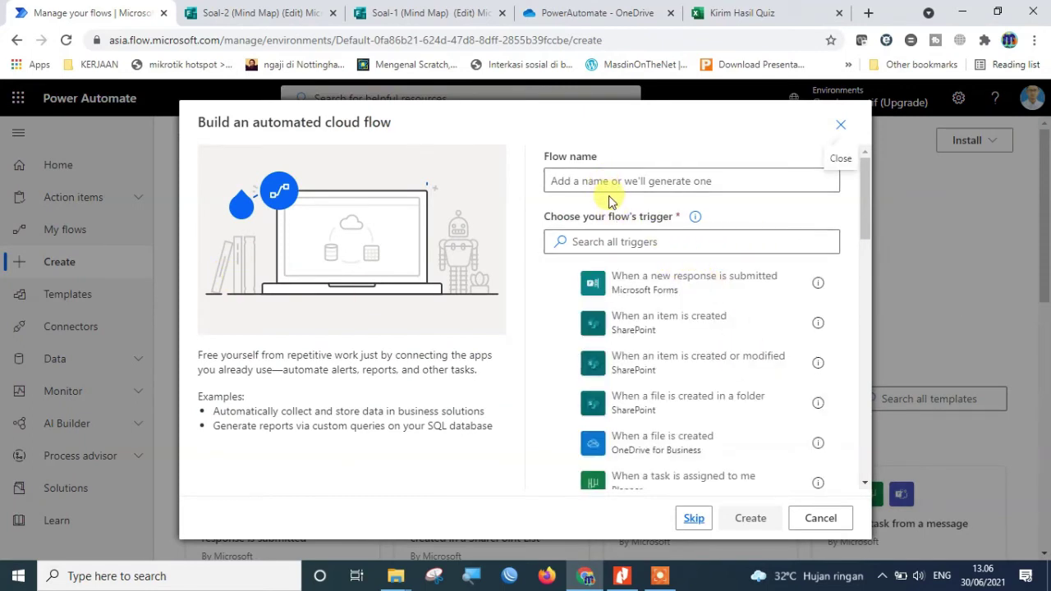
# Step: Name the flow Hitung Nilai Quiz and create it with the Microsoft Forms trigger When a new response is submitted
pyautogui.click(582, 181)
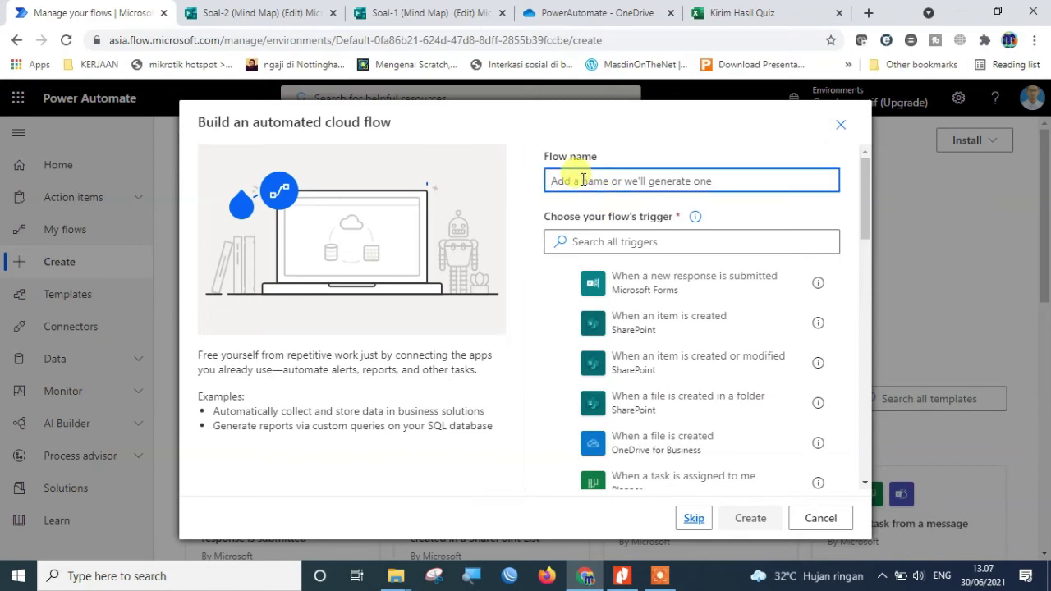
pyautogui.write('Hitung Nilai Quiz')
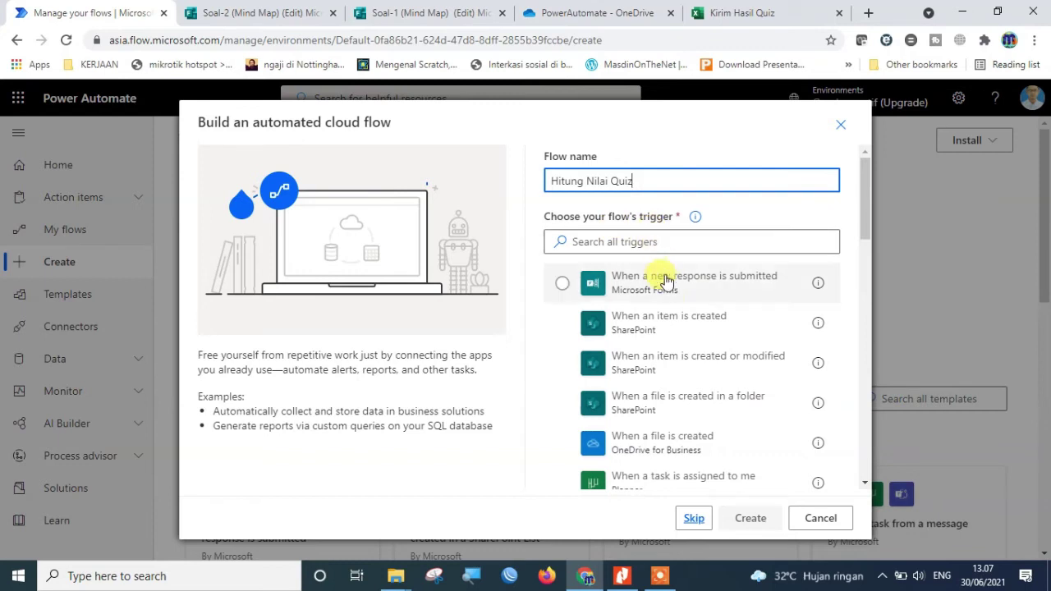
pyautogui.scroll(-1, 656, 396)
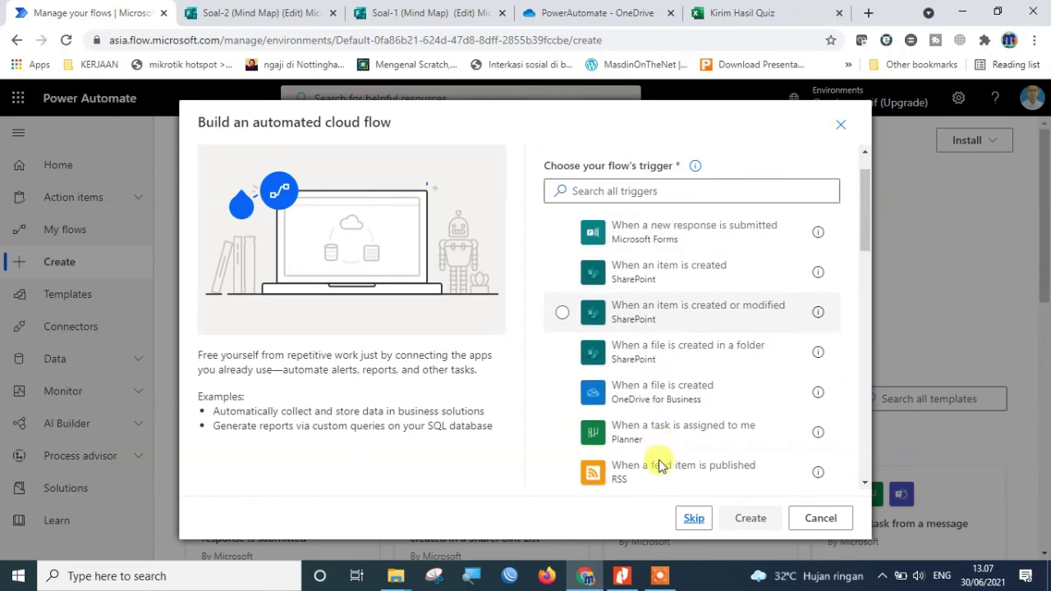
pyautogui.scroll(-2, 661, 427)
pyautogui.scroll(3, 680, 337)
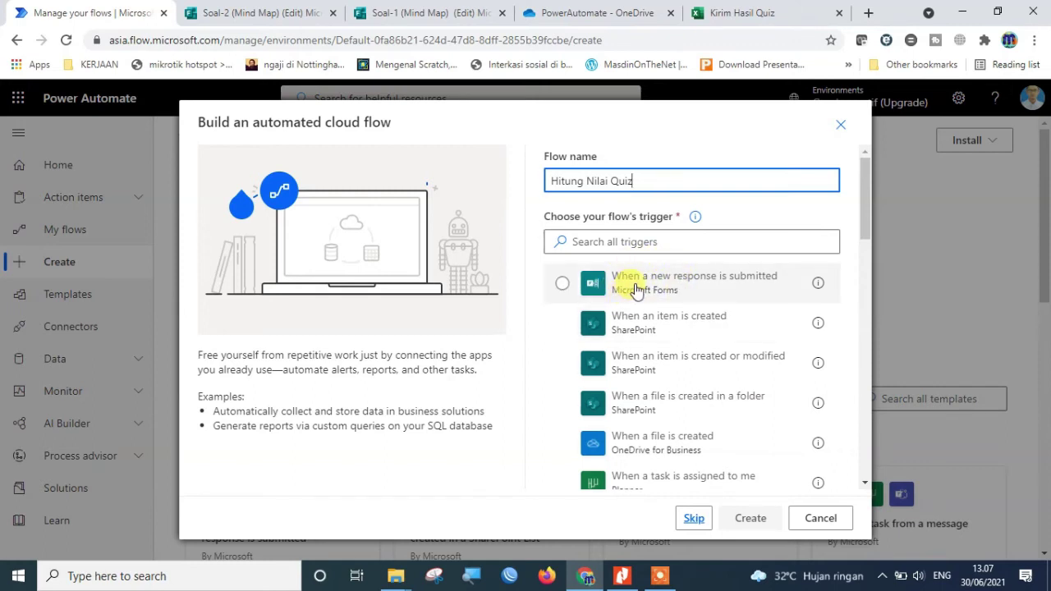
pyautogui.click(692, 286)
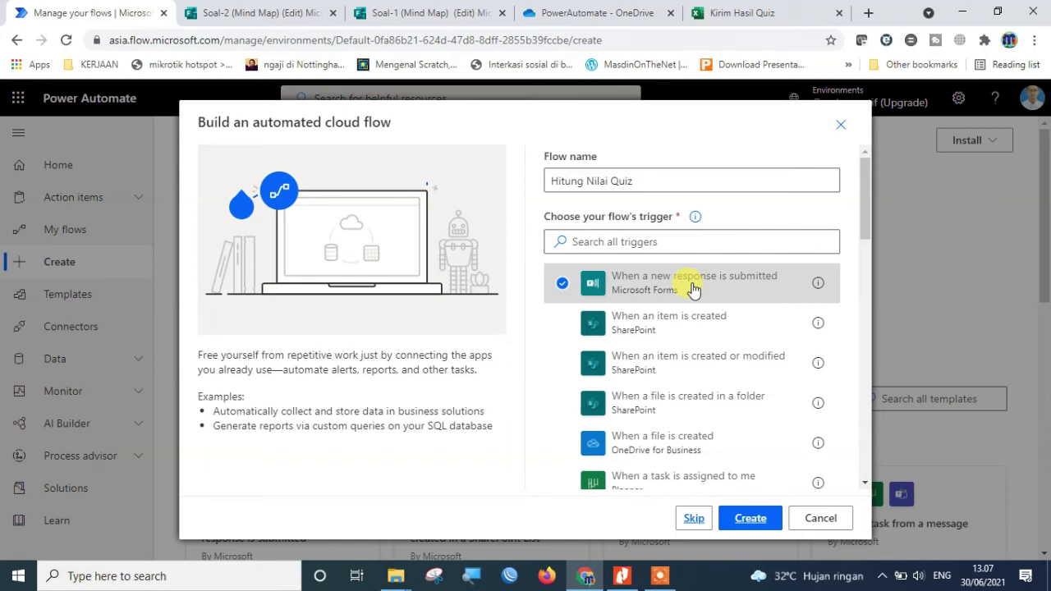
pyautogui.click(748, 517)
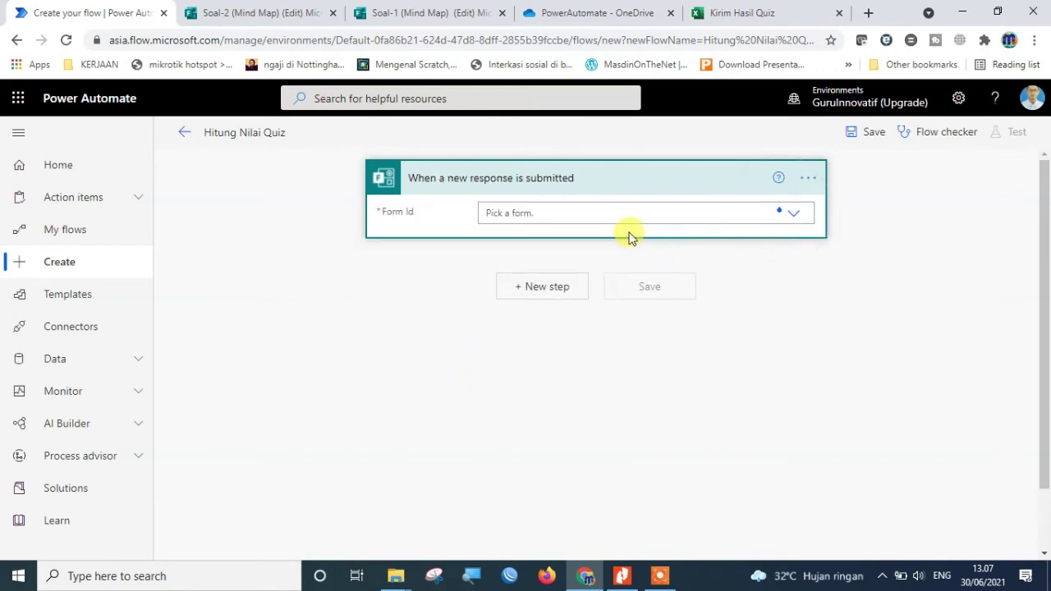
# Step: Collapse and re-expand the When a new response is submitted trigger, and dismiss its Help tip
pyautogui.click(526, 180)
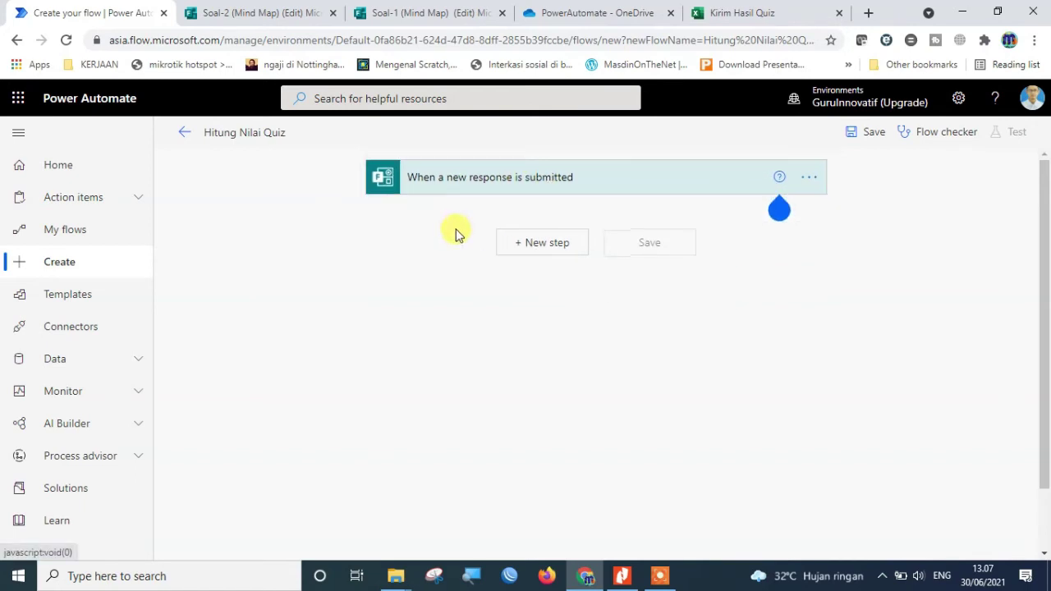
pyautogui.click(495, 183)
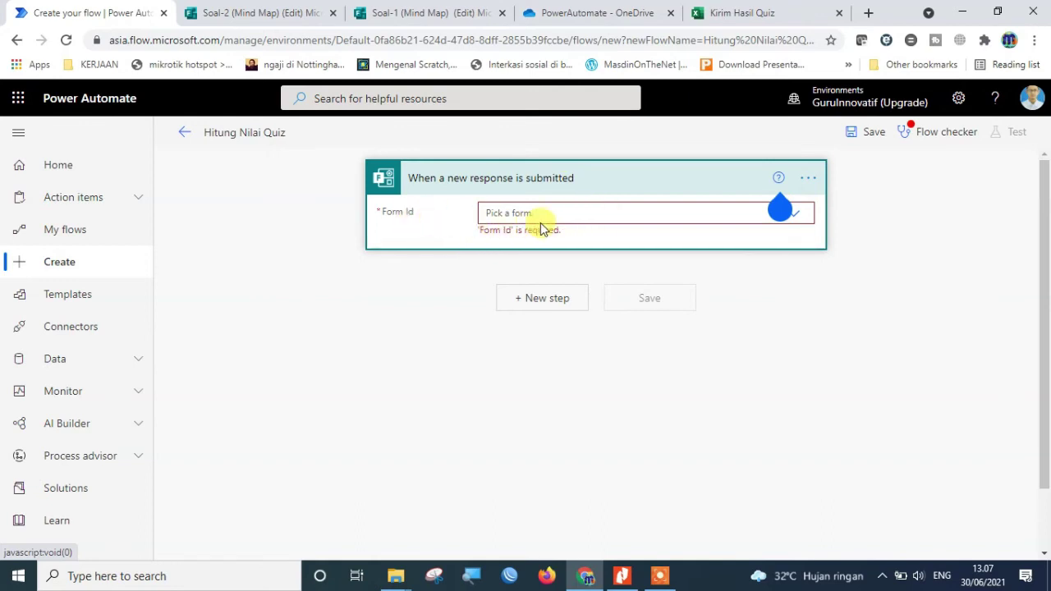
pyautogui.moveTo(798, 221)
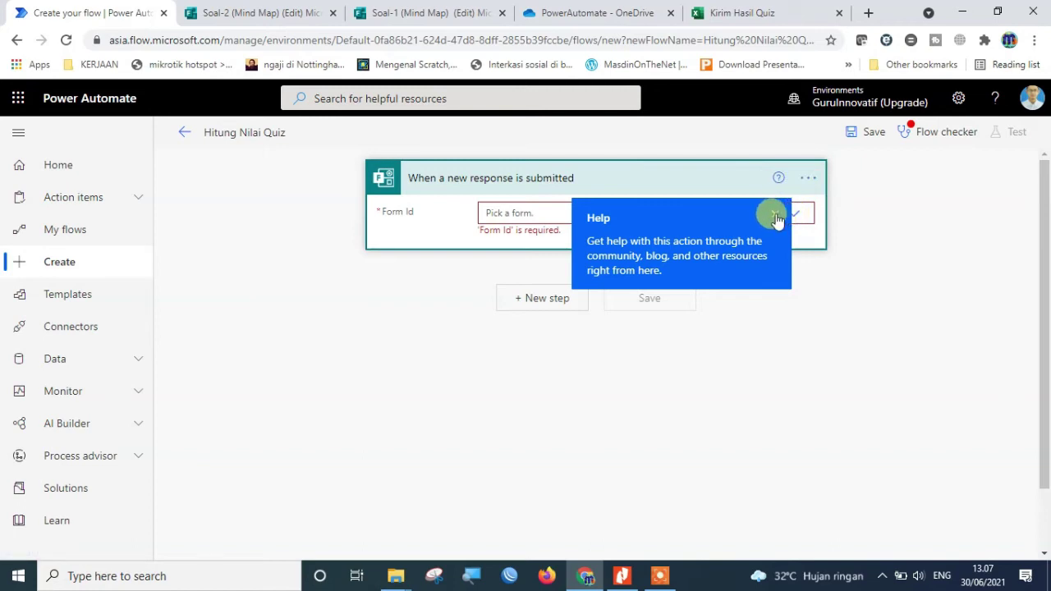
pyautogui.click(775, 216)
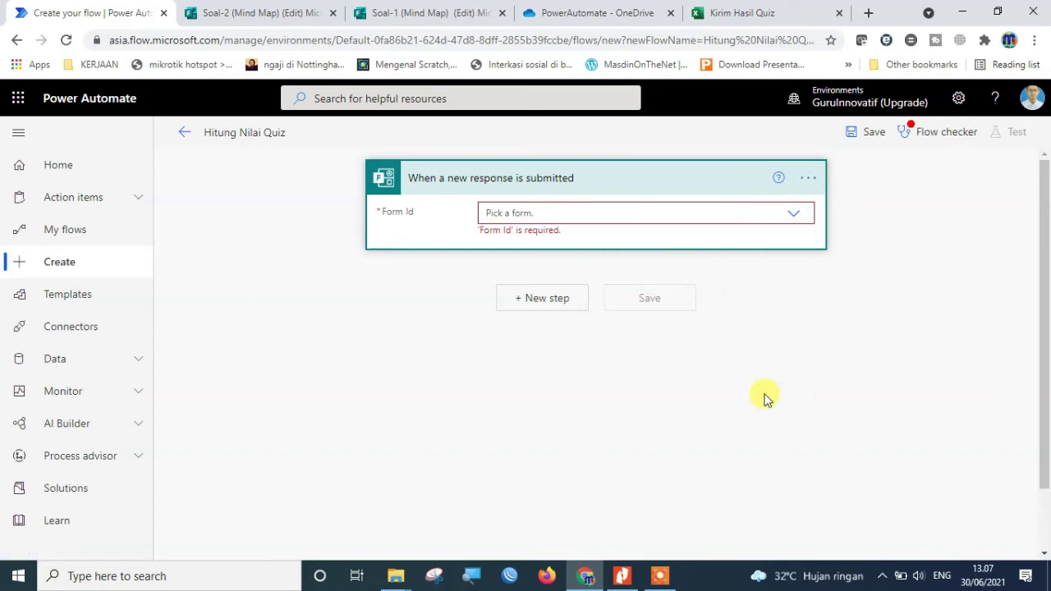
# Step: Look through the forms available for the trigger's Form Id
pyautogui.click(797, 216)
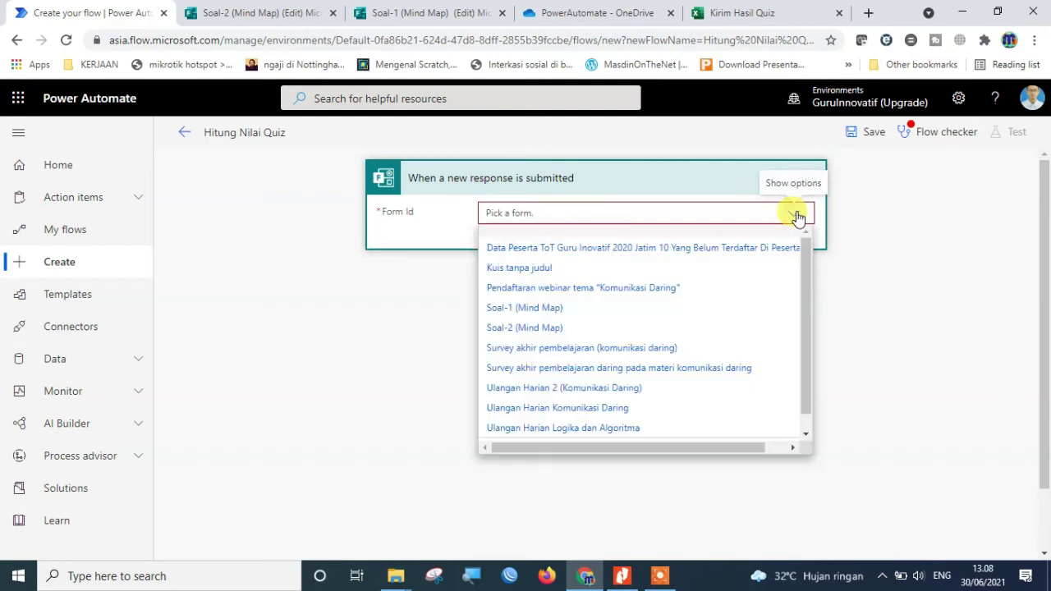
pyautogui.click(797, 216)
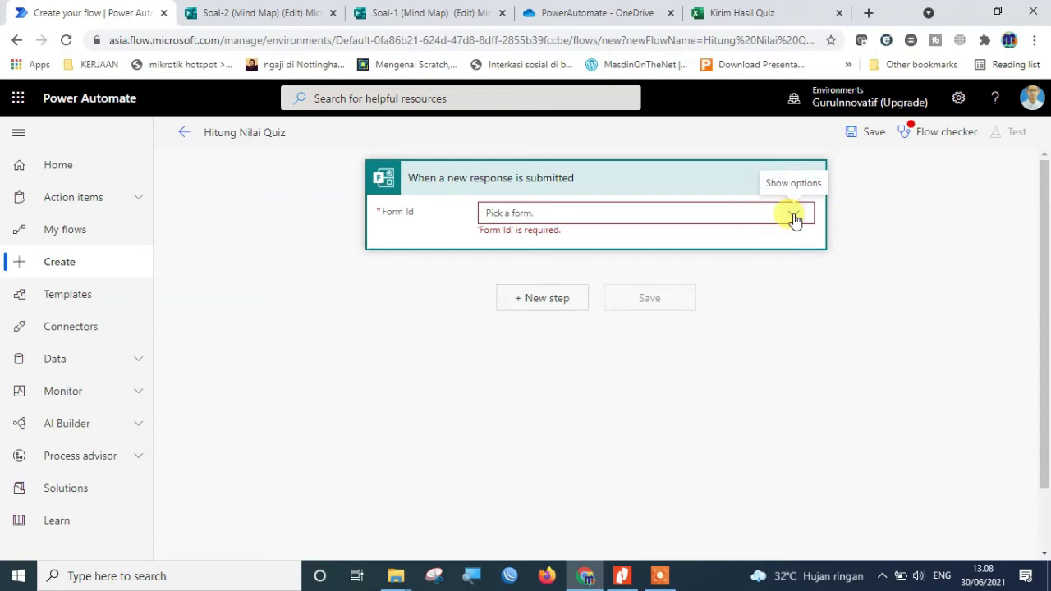
pyautogui.click(545, 213)
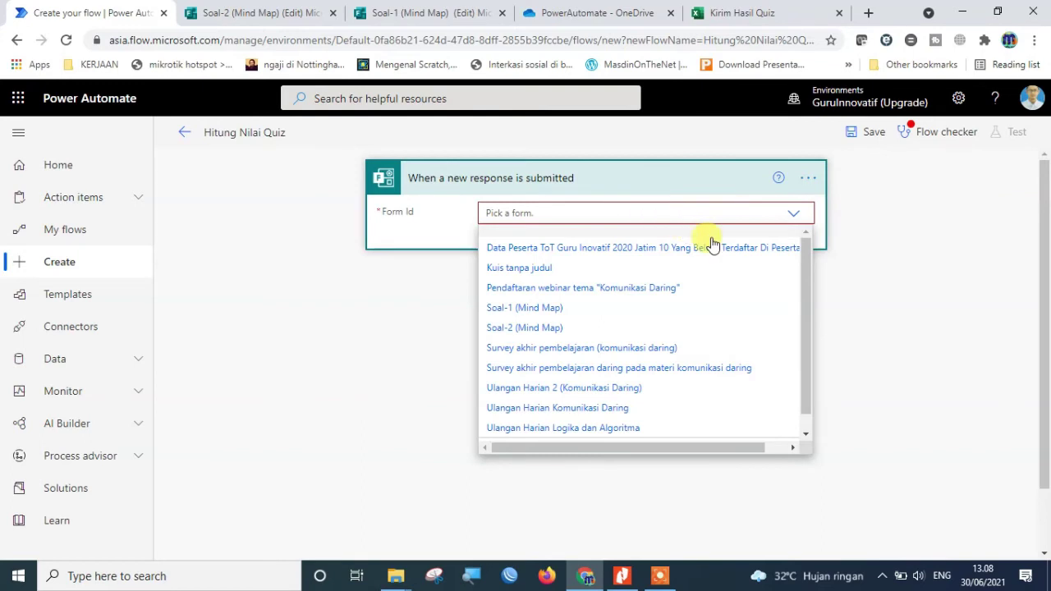
pyautogui.moveTo(807, 260); pyautogui.dragTo(809, 293)
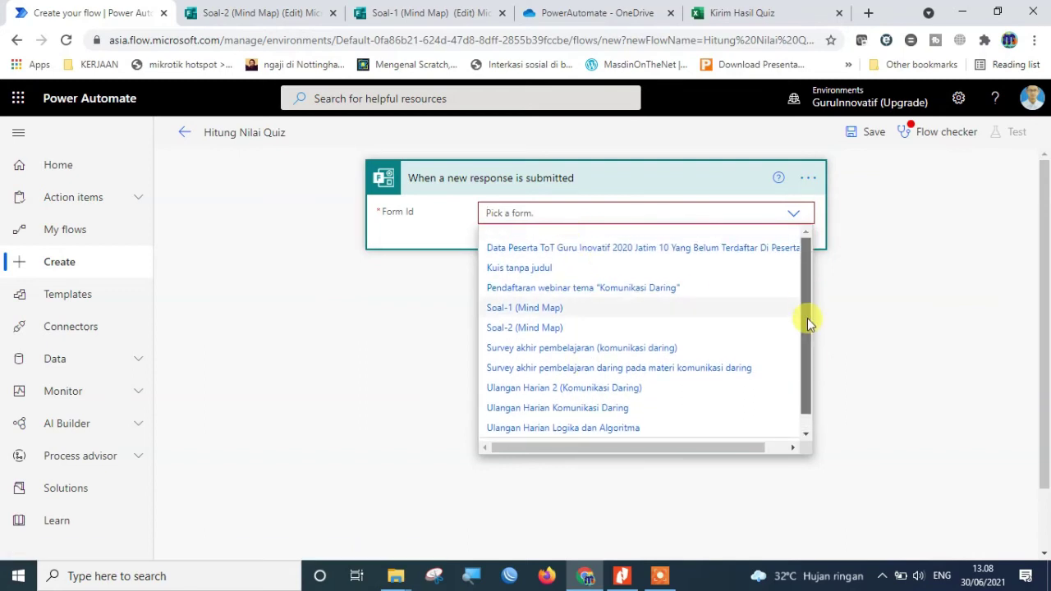
pyautogui.moveTo(807, 378); pyautogui.dragTo(816, 293)
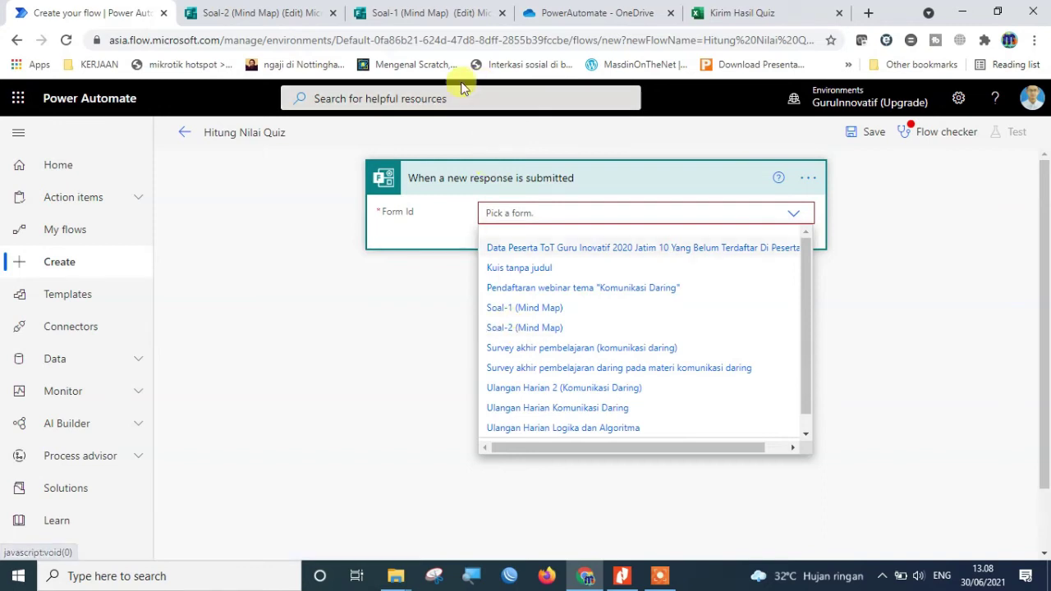
# Step: Switch to the Modul 3 - Power Automate PDF in Nitro Pro and view the Alur Power Automate diagram on page 1
pyautogui.click(628, 575)
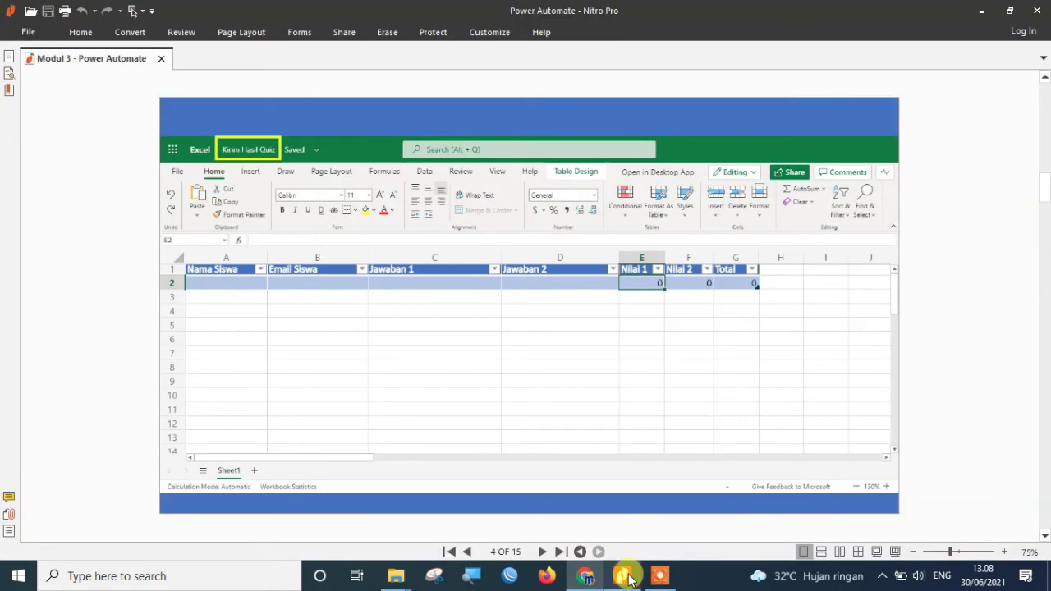
pyautogui.scroll(10, 834, 401)
pyautogui.scroll(5, 834, 401)
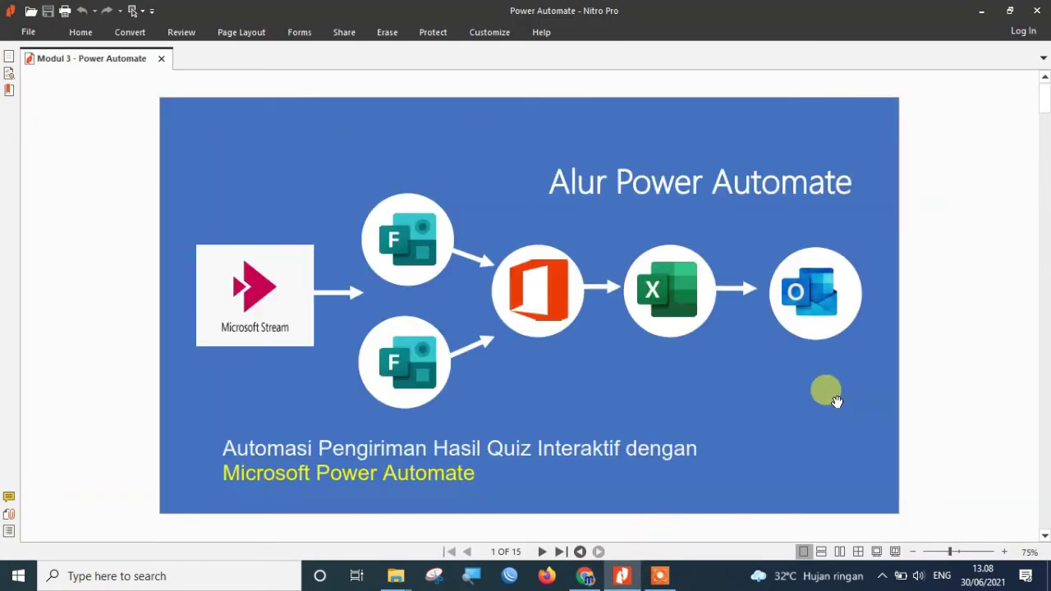
# Step: Return to Power Automate in Chrome and set the trigger's Form Id to Soal-2 (Mind Map)
pyautogui.scroll(-2, 829, 400)
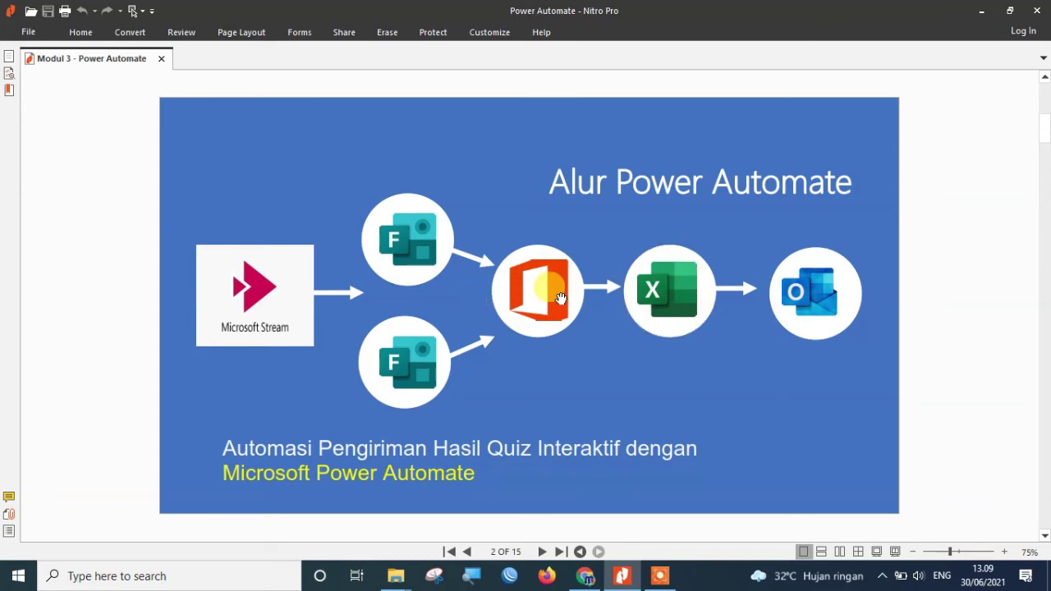
pyautogui.click(587, 577)
pyautogui.click(513, 329)
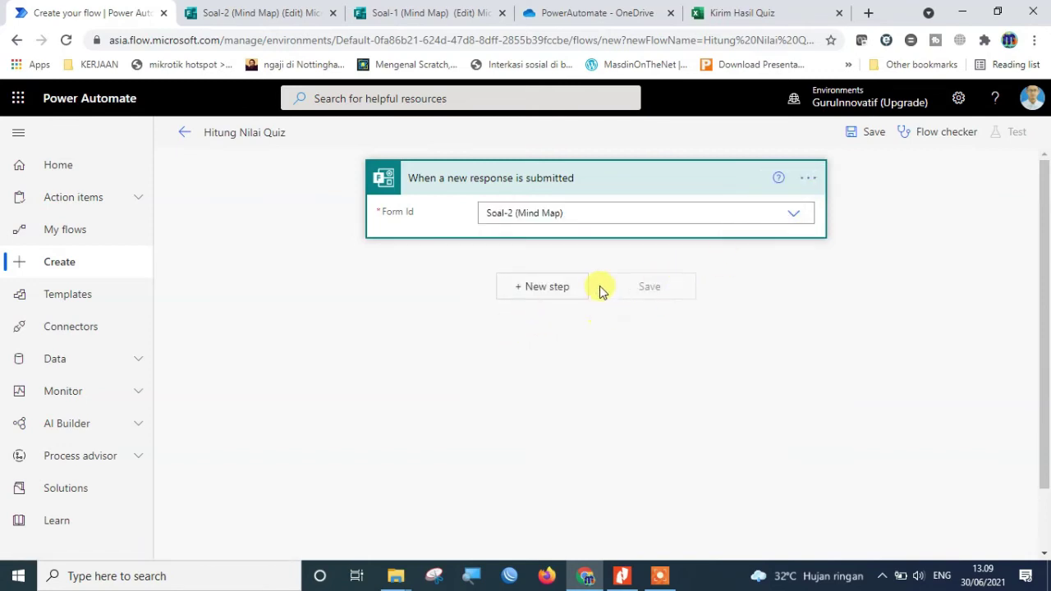
# Step: Start a new flow step below the trigger and consult the Get response details example on page 8 of the Modul 3 PDF in Nitro Pro
pyautogui.click(542, 290)
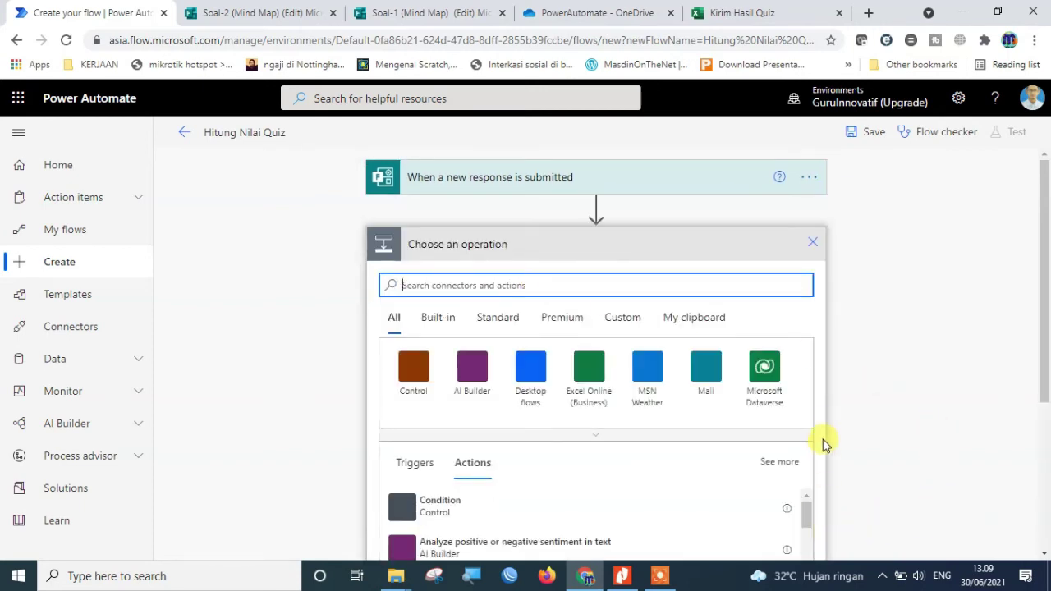
pyautogui.click(623, 577)
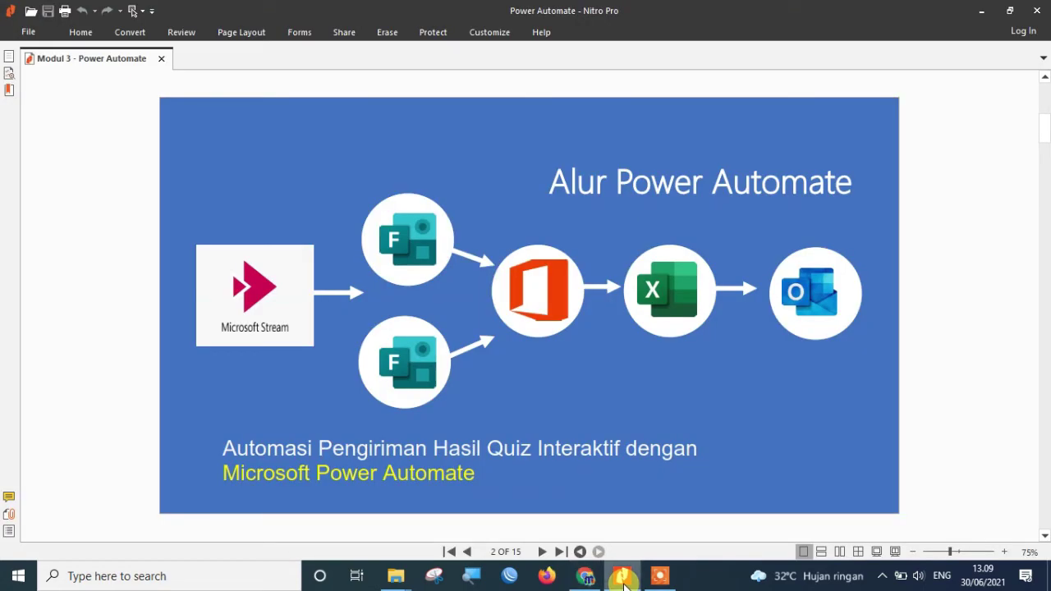
pyautogui.scroll(-5, 809, 394)
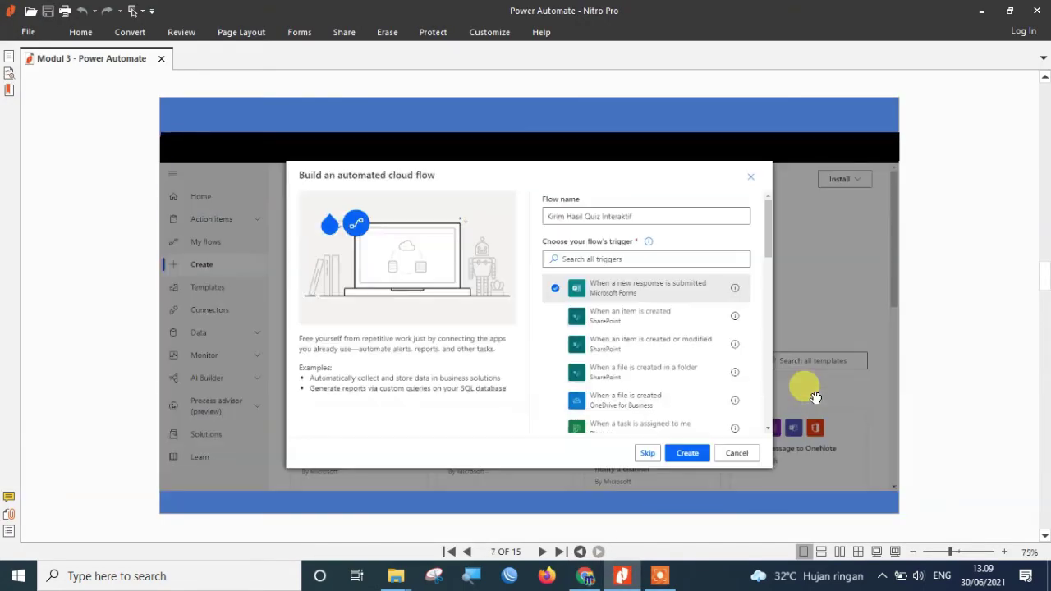
pyautogui.scroll(-1, 815, 398)
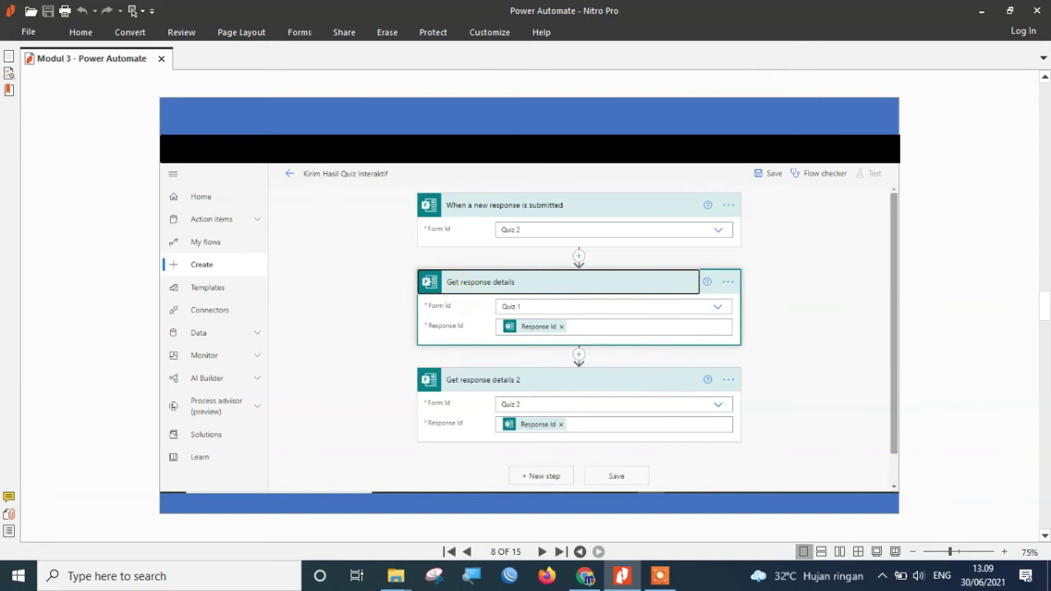
pyautogui.click(597, 577)
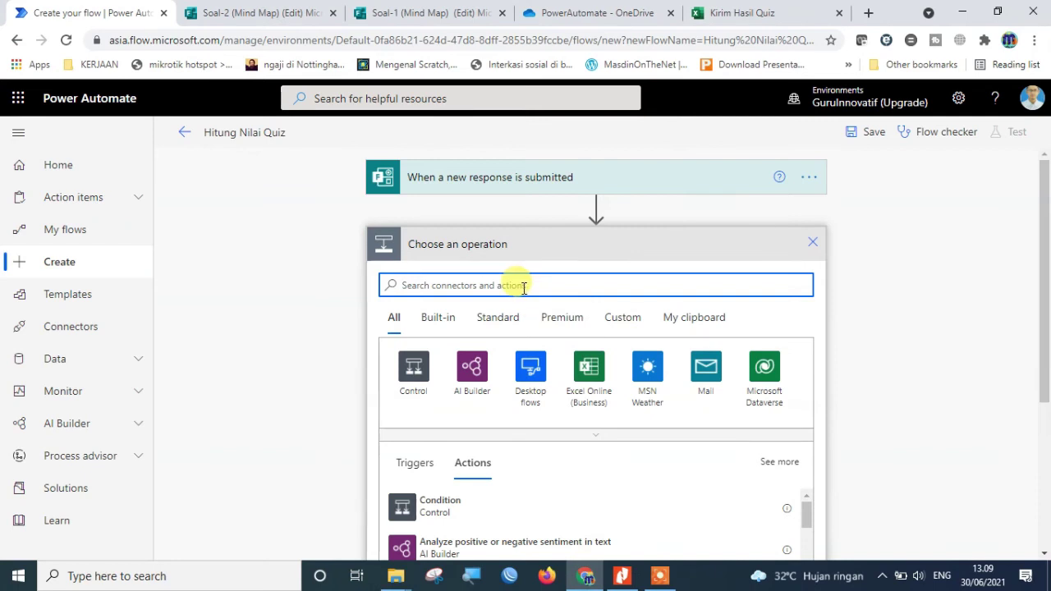
# Step: Search the operations for "get response" and add the Microsoft Forms action Get response details
pyautogui.scroll(-3, 863, 314)
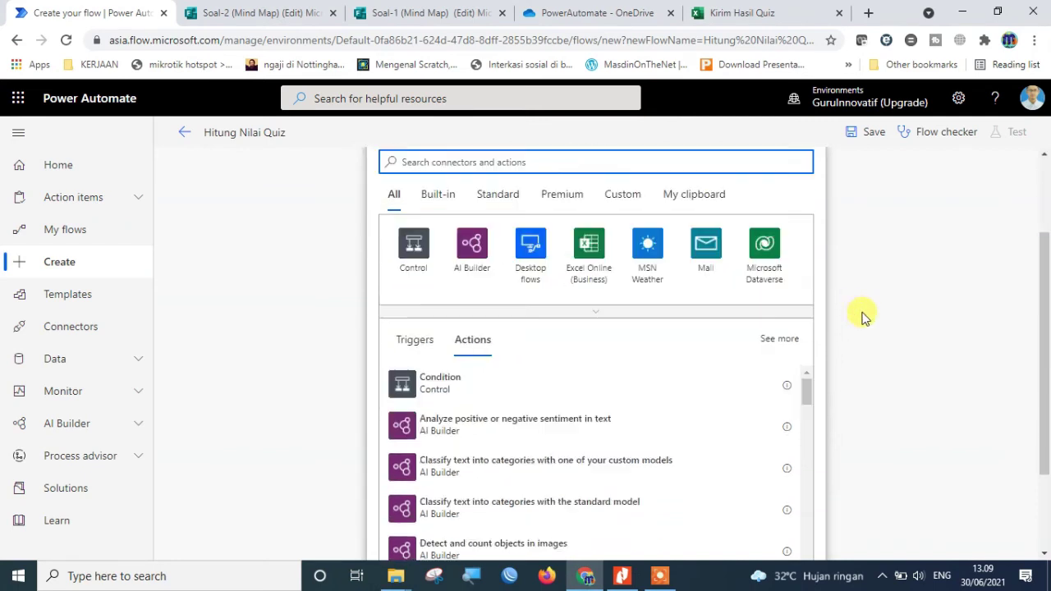
pyautogui.scroll(3, 633, 223)
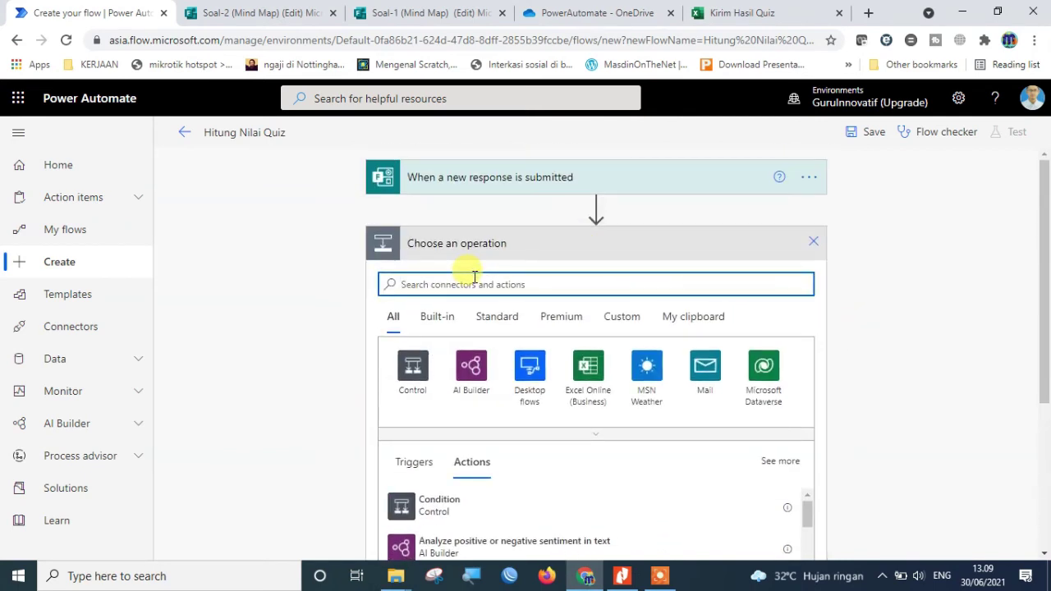
pyautogui.write('get response')
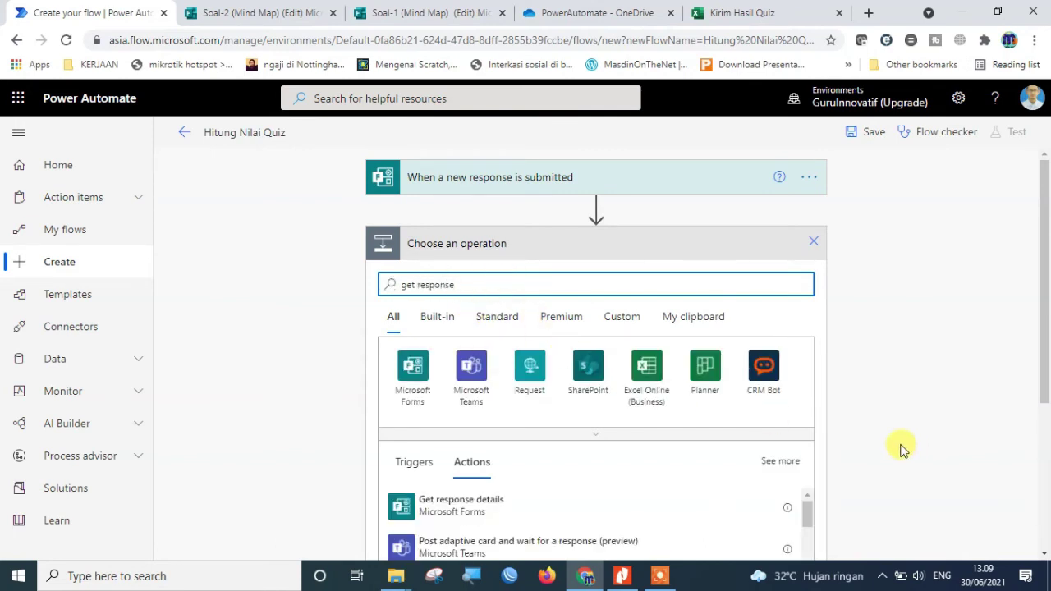
pyautogui.scroll(-1, 903, 446)
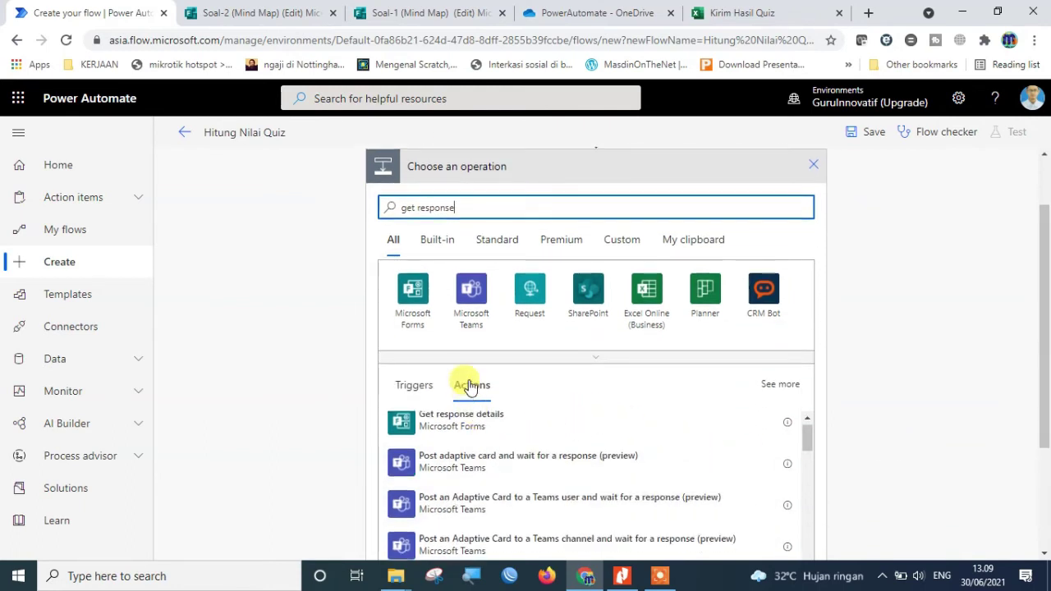
pyautogui.scroll(-1, 490, 436)
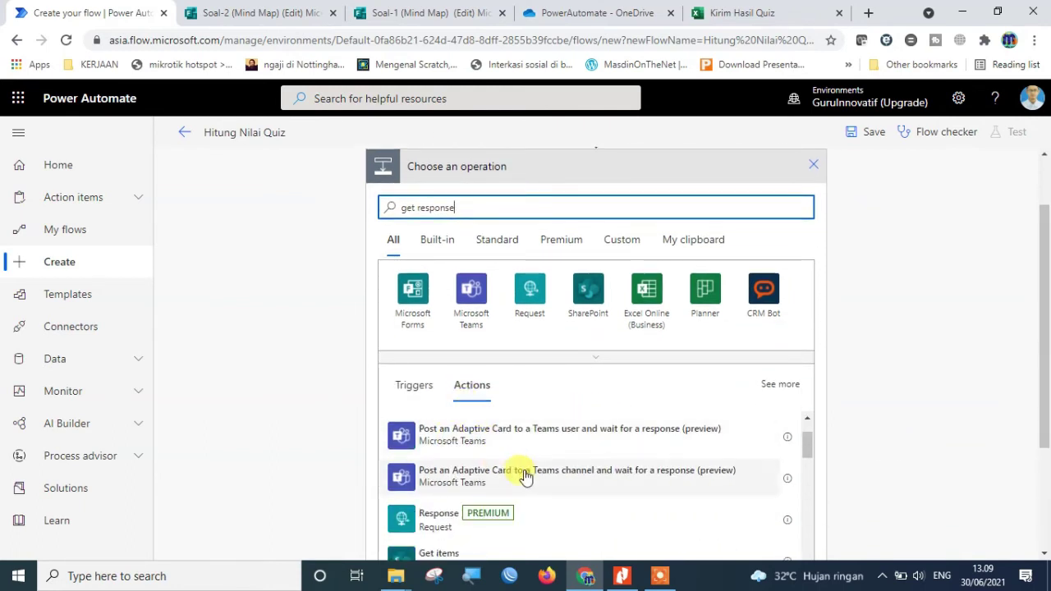
pyautogui.scroll(-2, 525, 470)
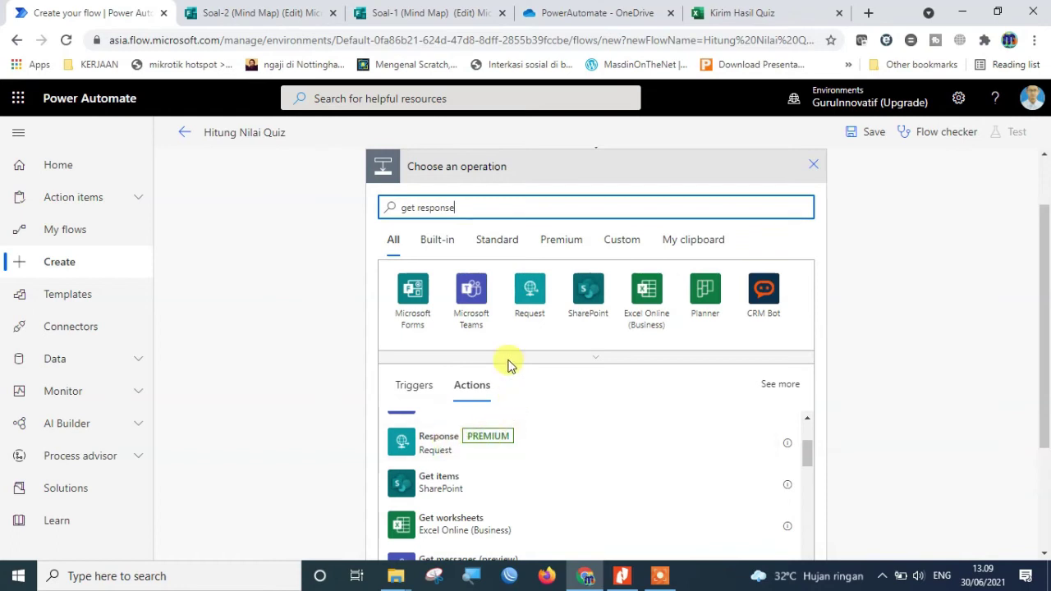
pyautogui.click(486, 206)
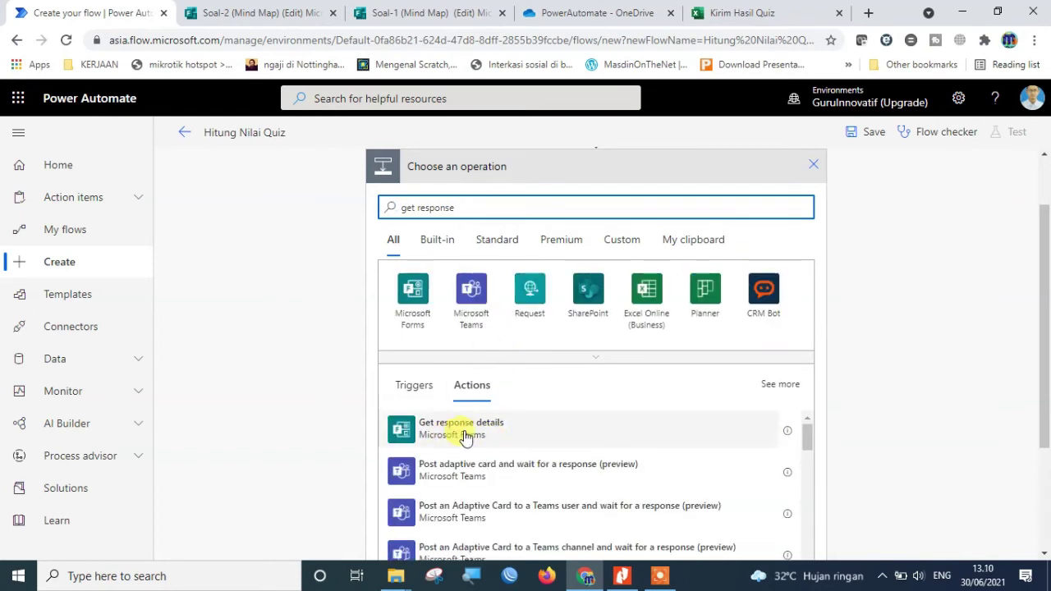
pyautogui.click(472, 429)
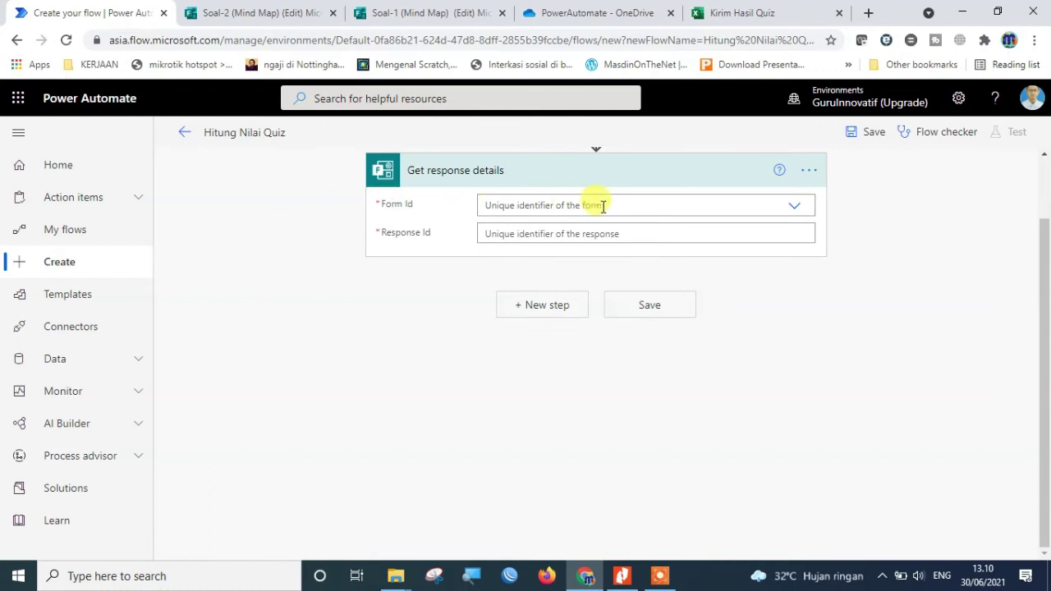
# Step: Set the Get response details action's Form Id to Soal-1 (Mind Map) and its Response Id to the trigger's Response Id dynamic content
pyautogui.click(793, 211)
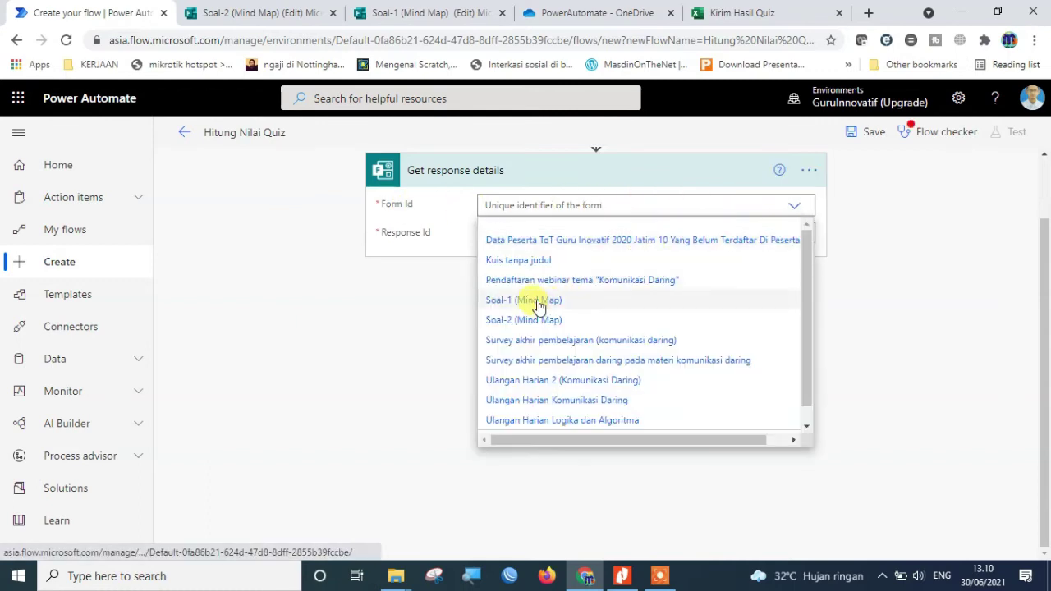
pyautogui.click(538, 301)
pyautogui.click(658, 234)
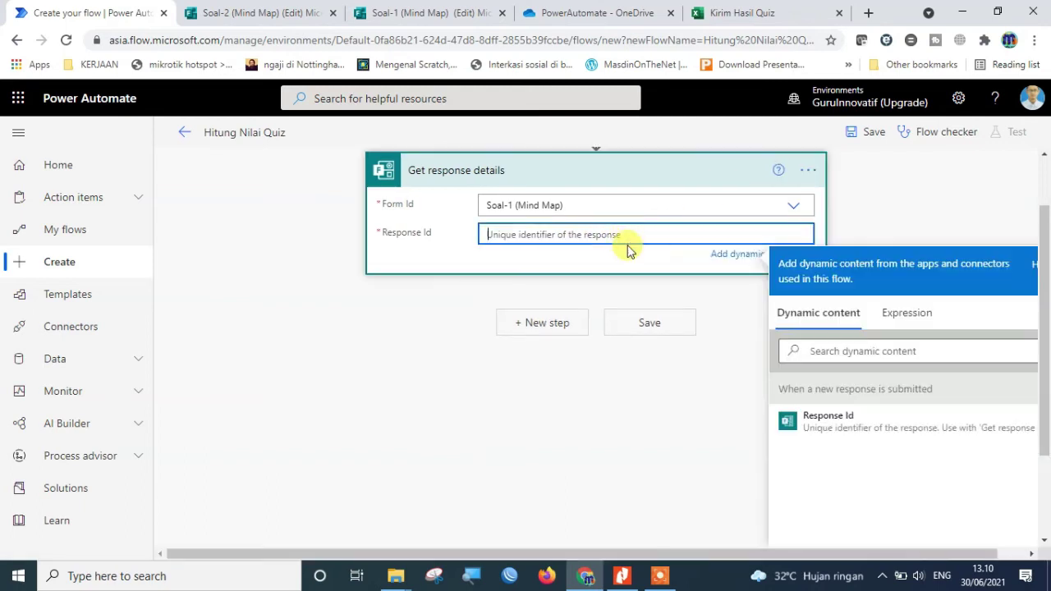
pyautogui.click(829, 421)
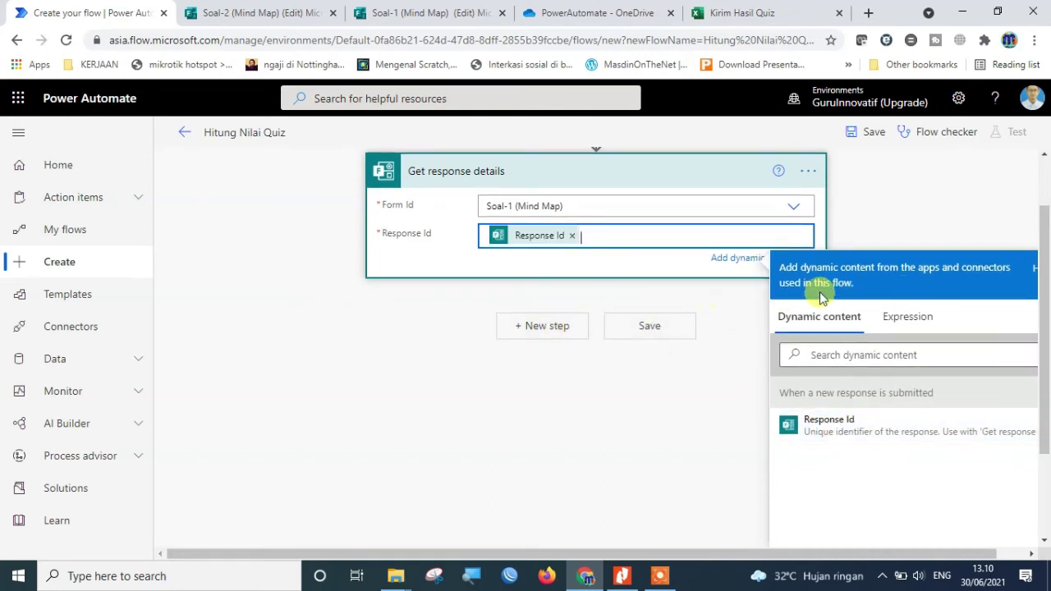
# Step: Add a second Microsoft Forms Get response details action below the first one
pyautogui.click(557, 332)
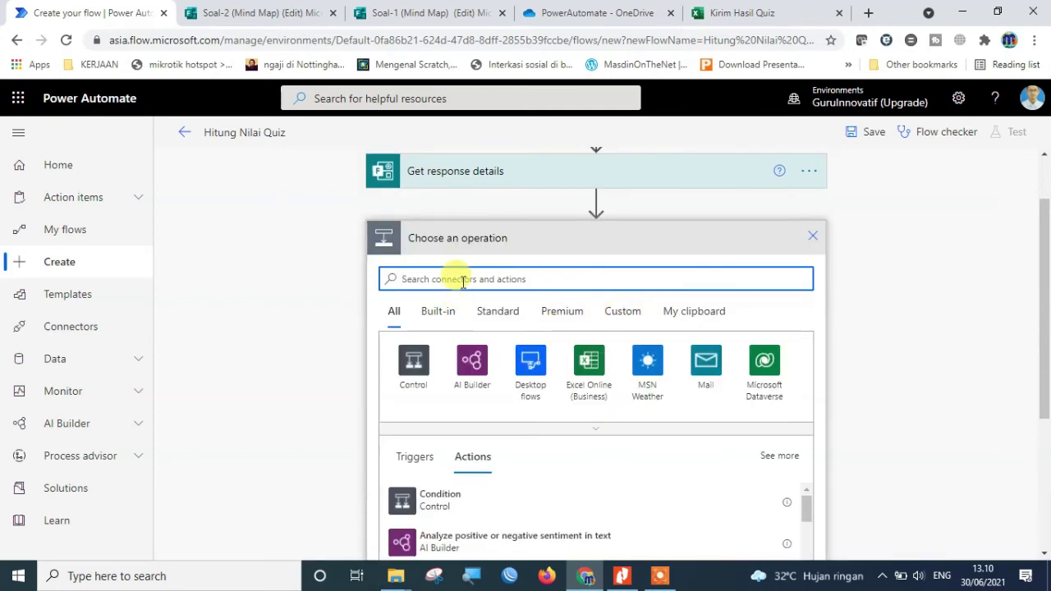
pyautogui.write('get respon')
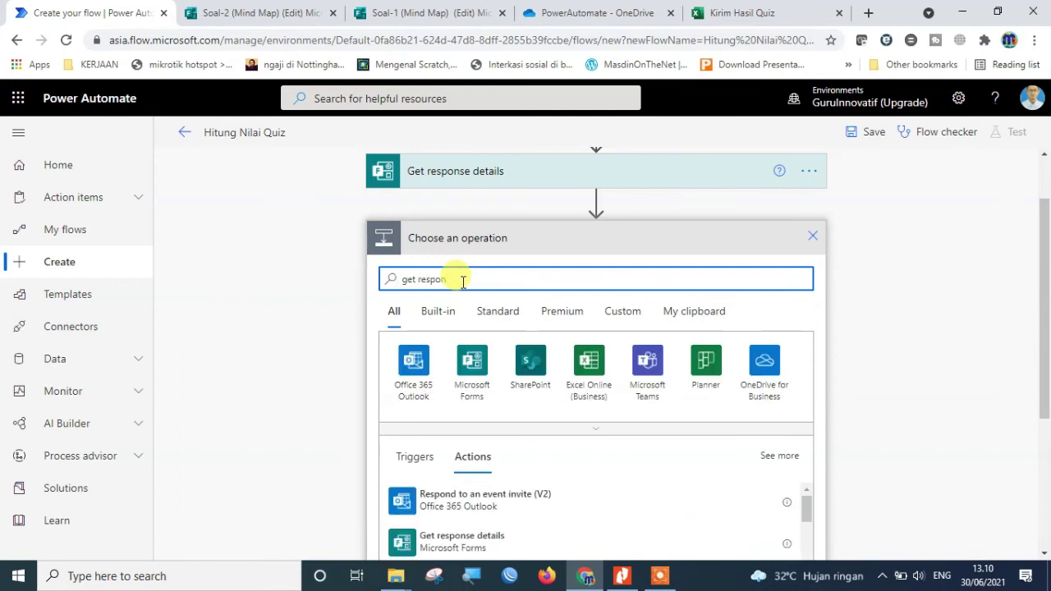
pyautogui.click(462, 538)
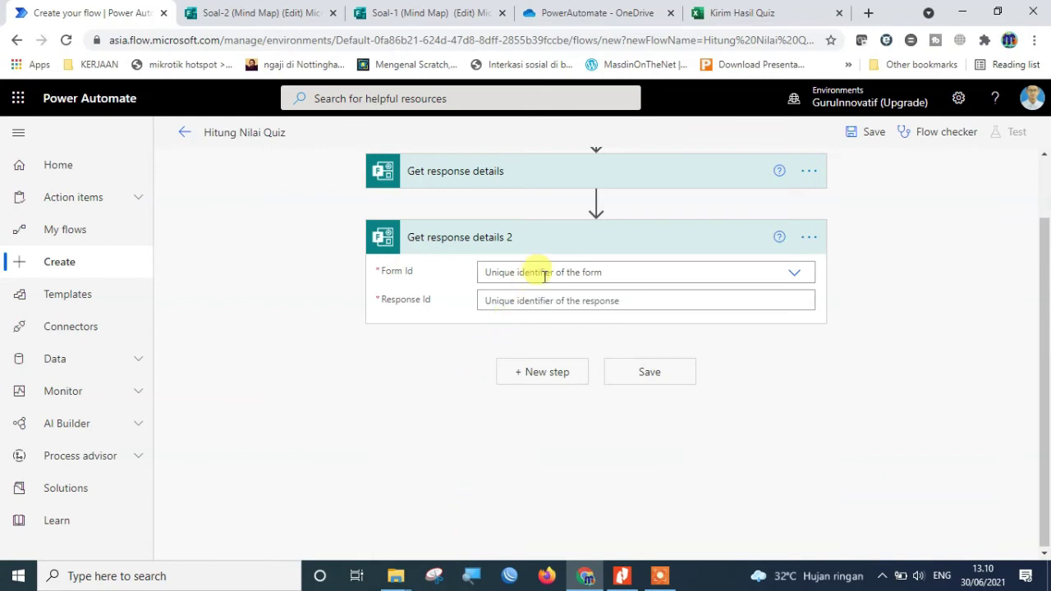
# Step: Set Get response details 2 to form Soal-2 (Mind Map) with the trigger's Response Id as Response Id, and collapse the action
pyautogui.click(793, 274)
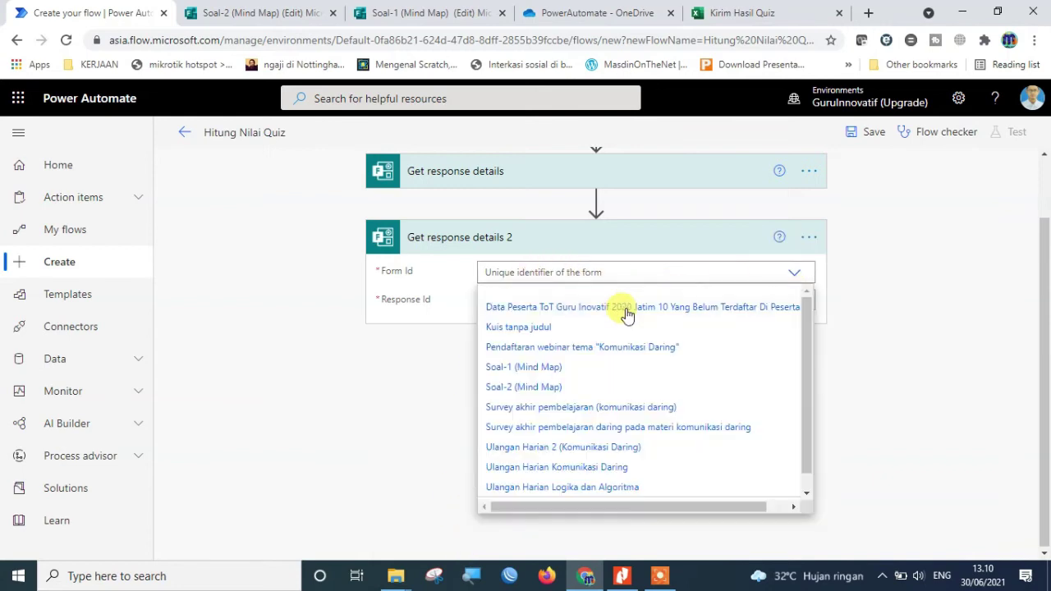
pyautogui.click(514, 389)
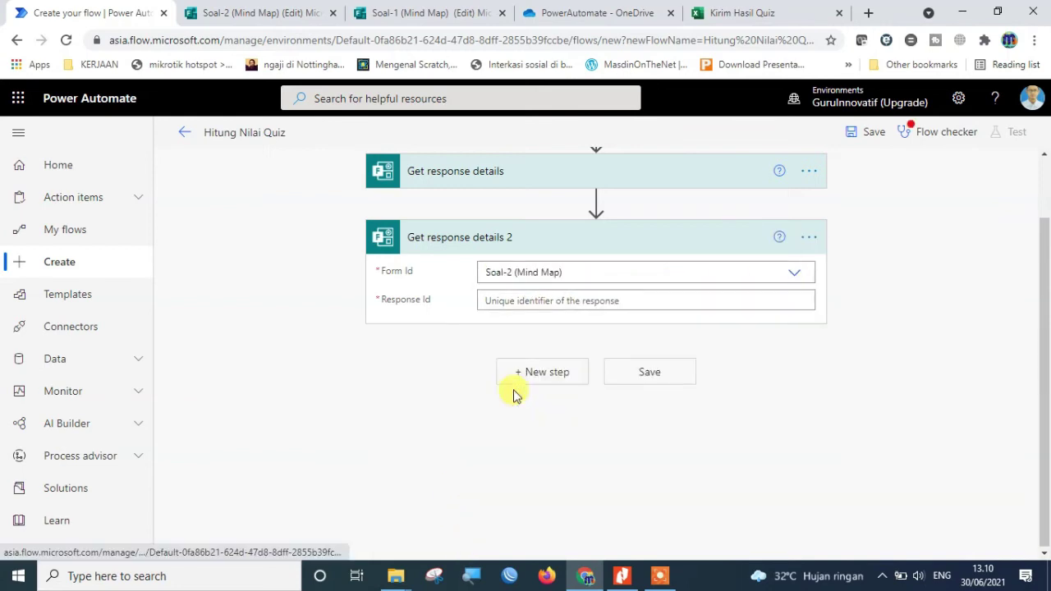
pyautogui.click(540, 300)
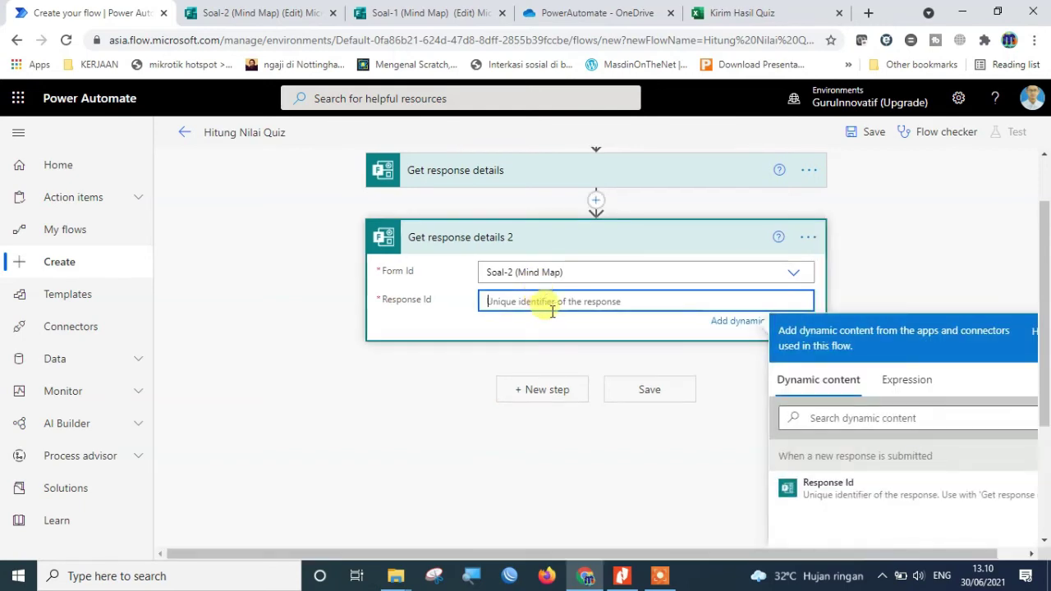
pyautogui.click(821, 497)
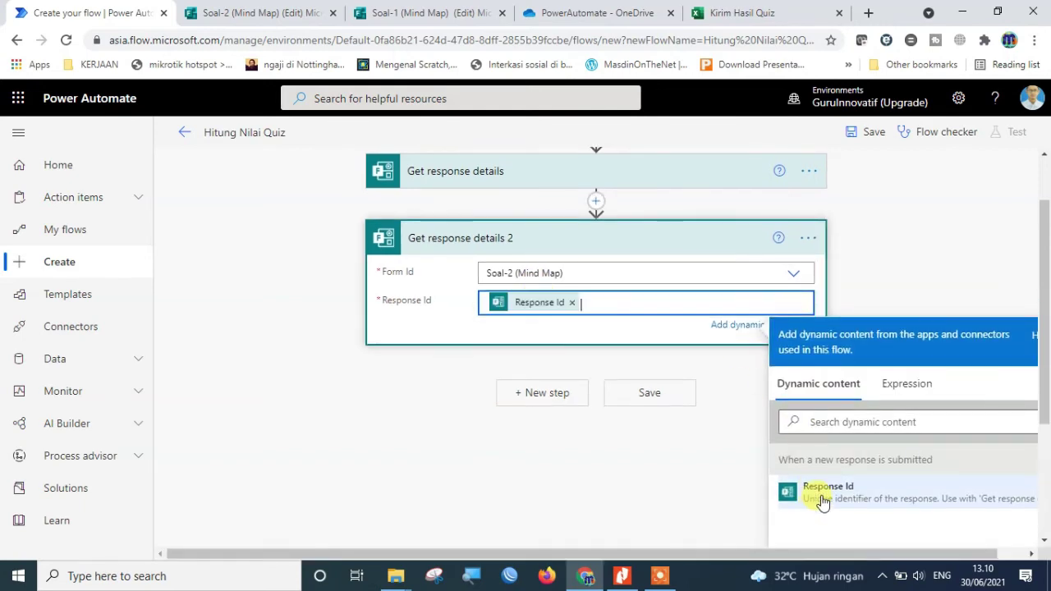
pyautogui.click(908, 287)
pyautogui.moveTo(1048, 322); pyautogui.dragTo(1048, 319)
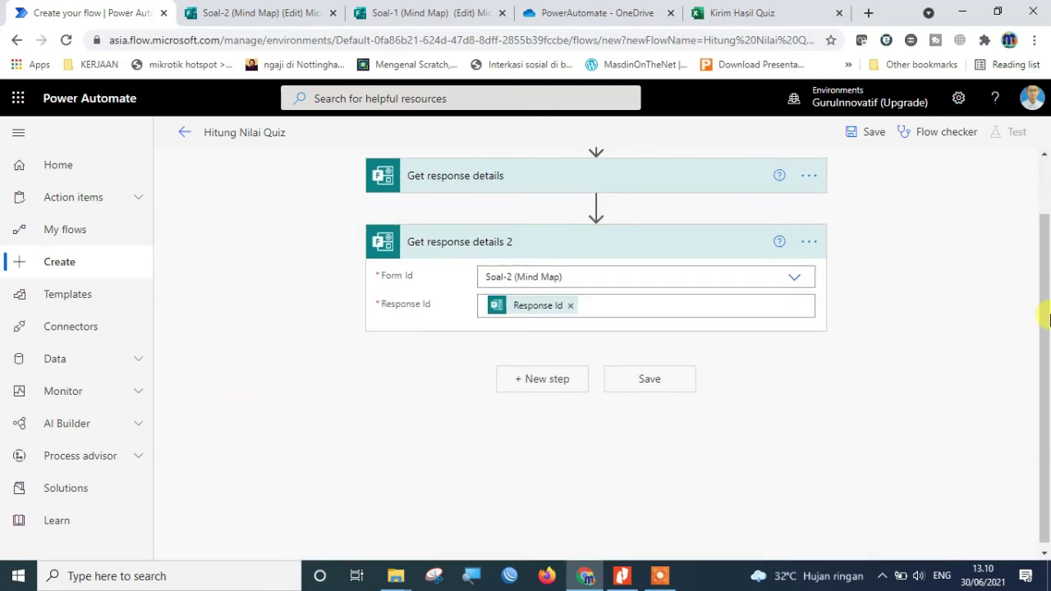
pyautogui.scroll(1, 1048, 319)
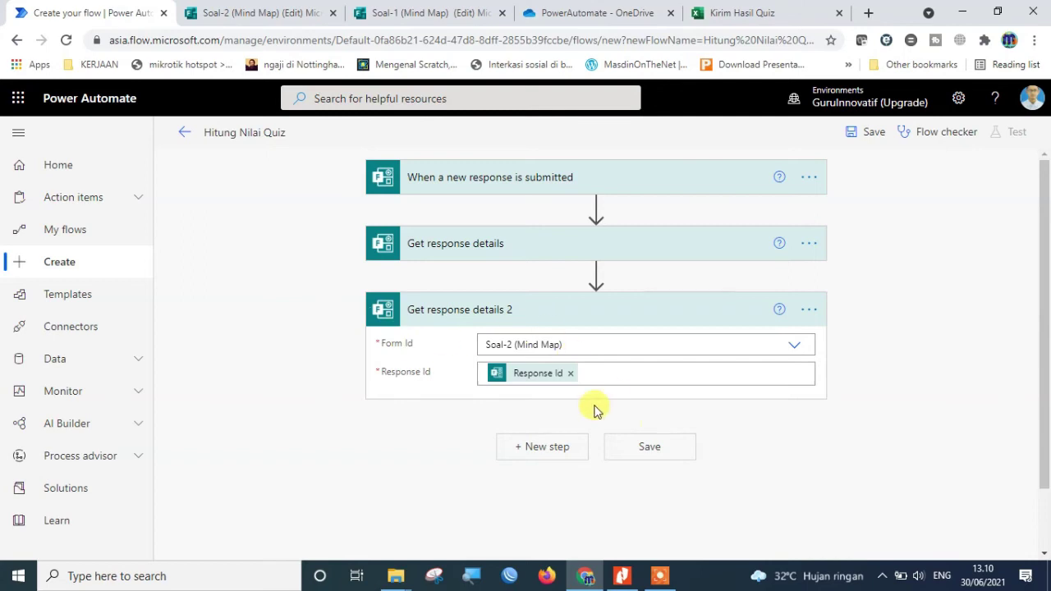
pyautogui.click(544, 318)
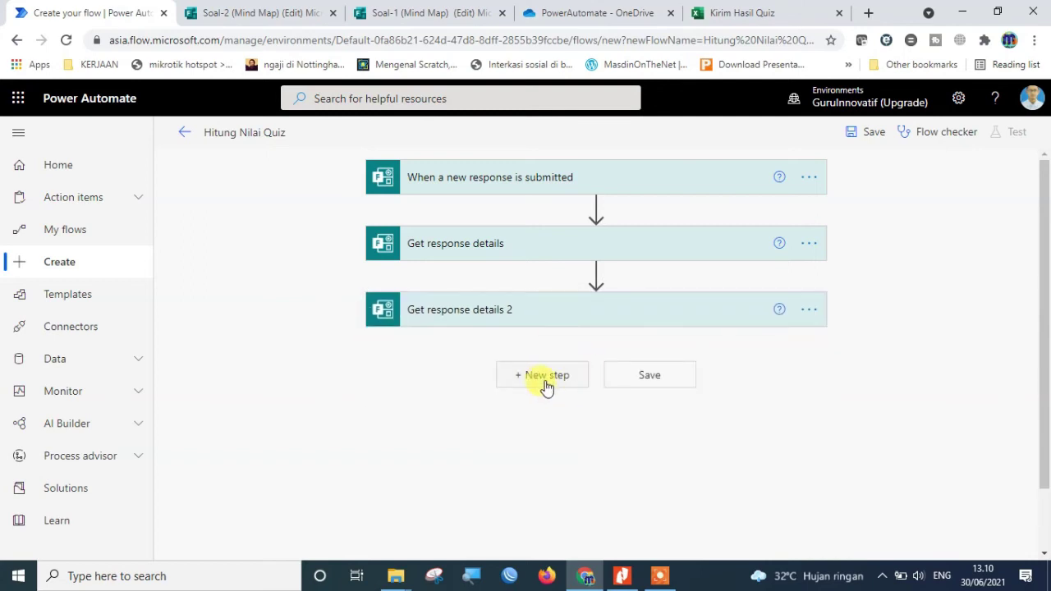
# Step: Switch to the Modul 3 PDF in Nitro Pro and examine the Get user profile (V2) example on page 9, and return to Chrome
pyautogui.click(622, 577)
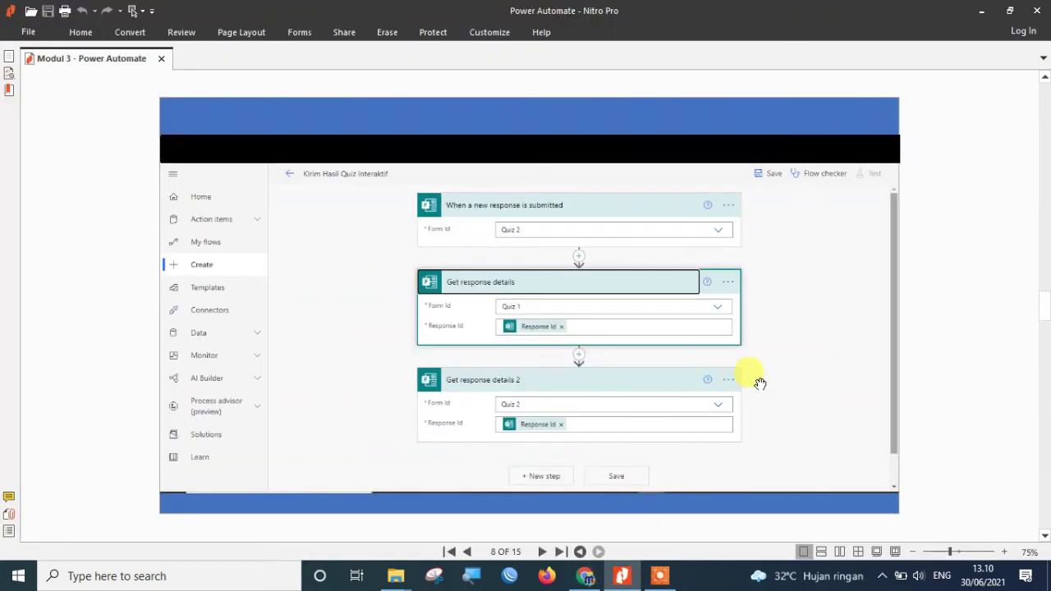
pyautogui.scroll(-3, 797, 377)
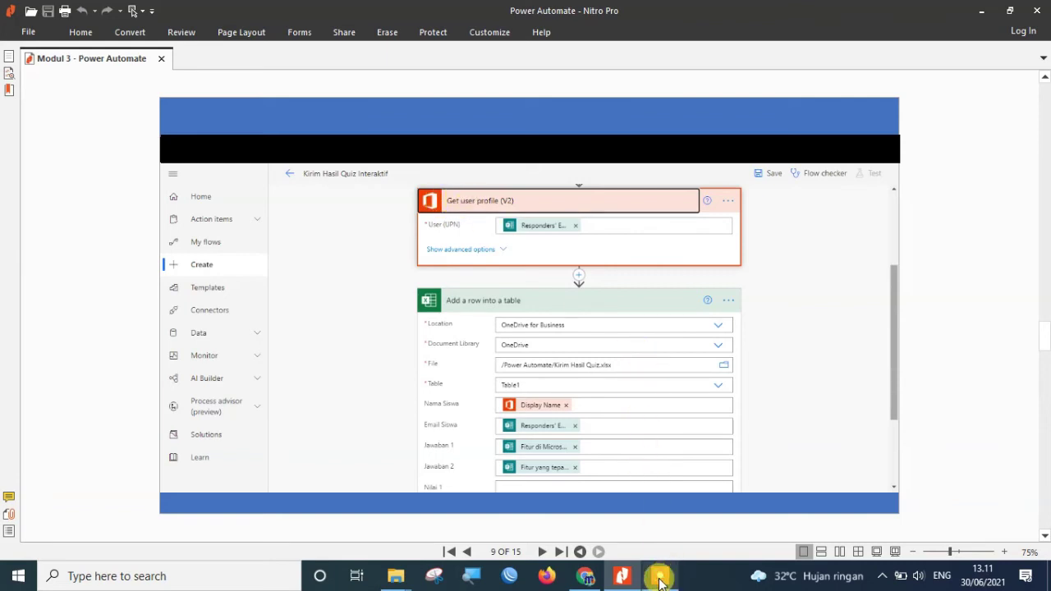
pyautogui.click(586, 575)
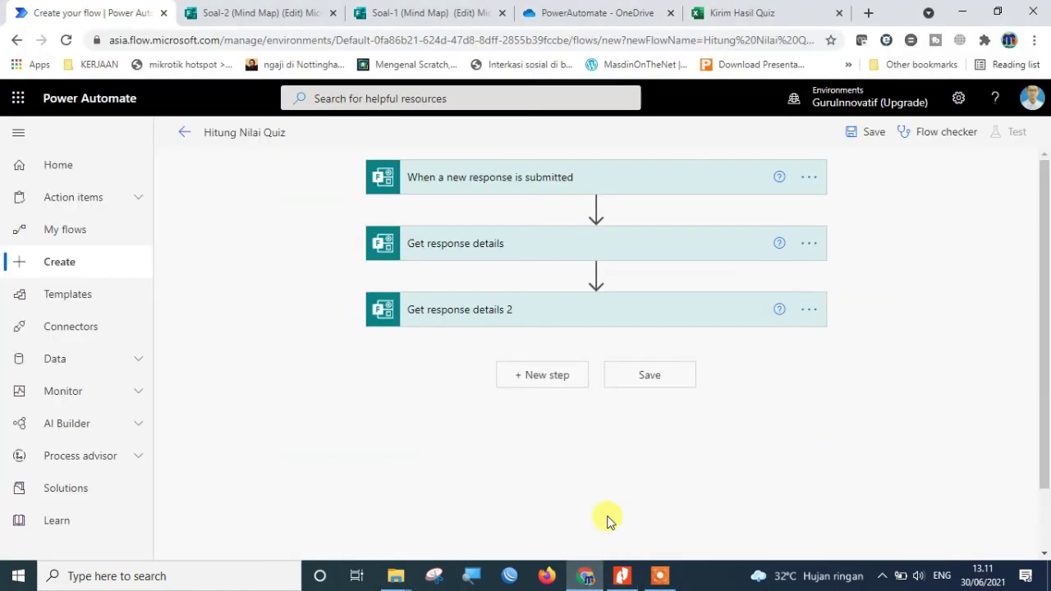
# Step: Add an Office 365 Users Get user profile (V2) action below Get response details 2
pyautogui.click(537, 381)
pyautogui.write('get user')
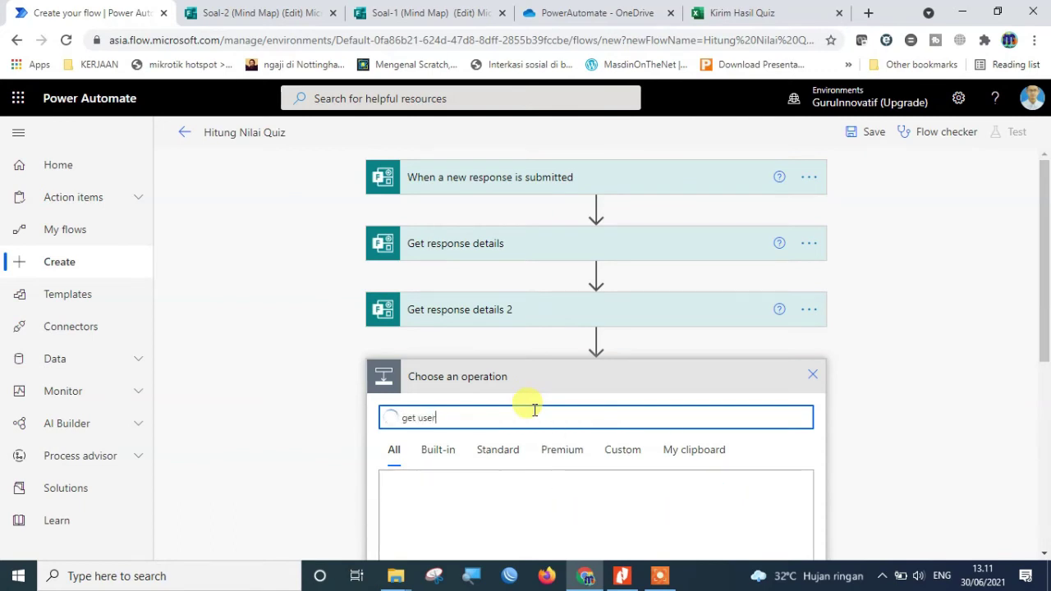
pyautogui.scroll(-2, 940, 398)
pyautogui.scroll(-1, 940, 402)
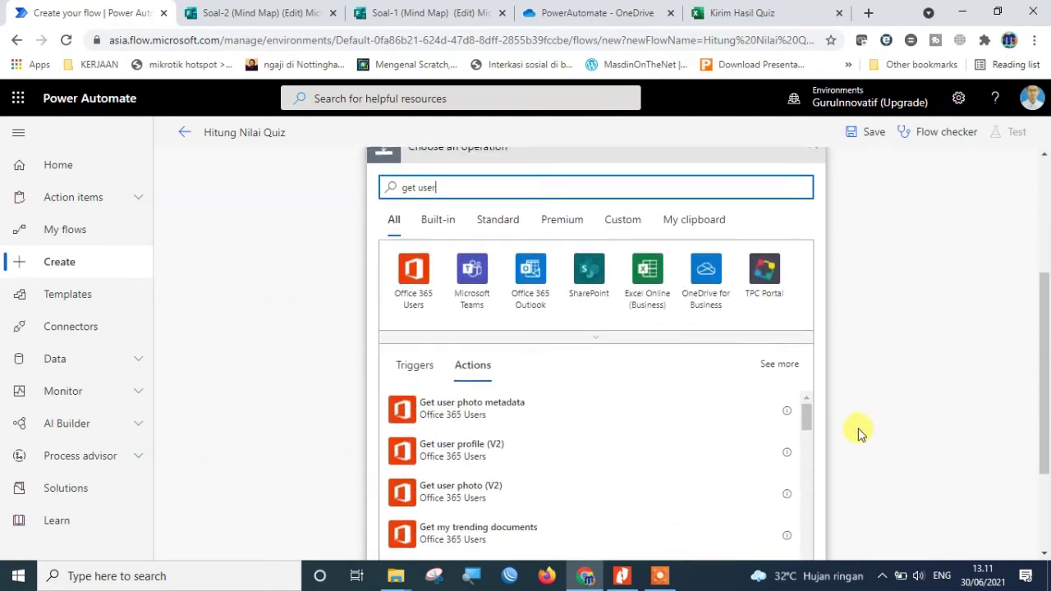
pyautogui.click(464, 458)
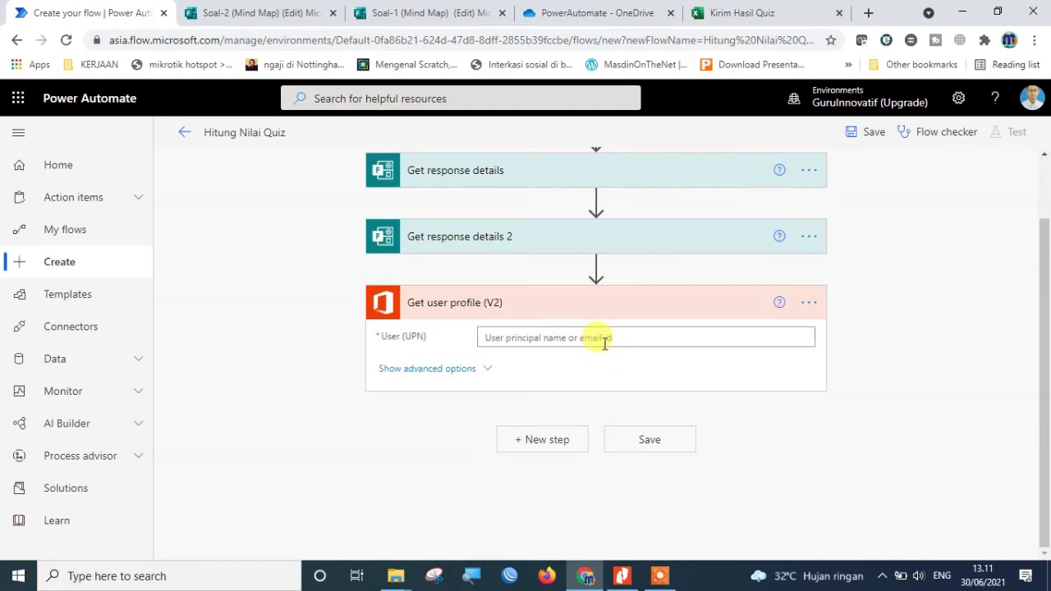
# Step: Set User (UPN) in Get user profile (V2) to the Responders' Email dynamic content from Get response details 2
pyautogui.click(544, 342)
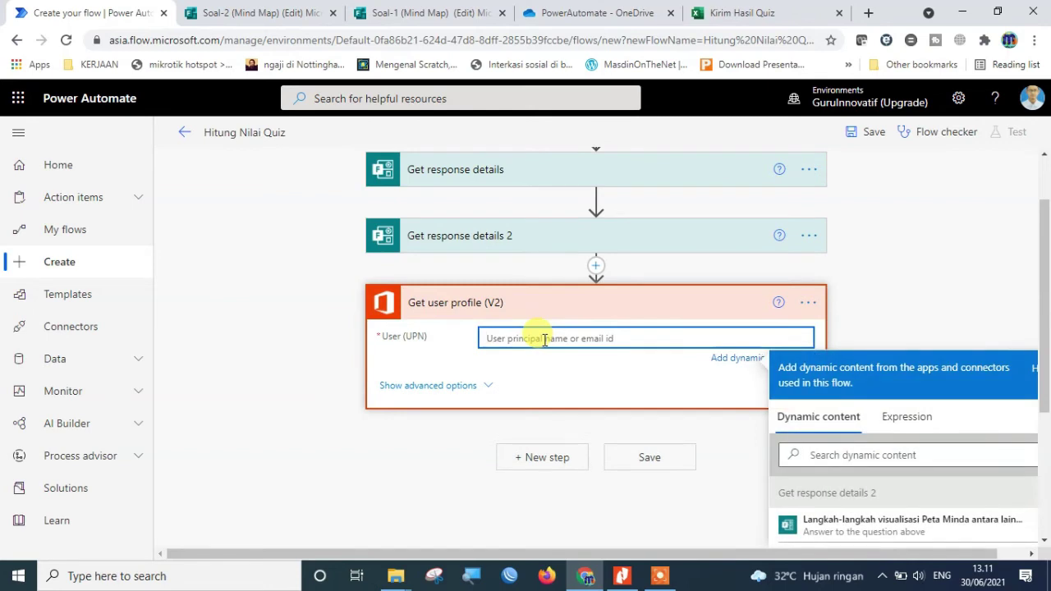
pyautogui.scroll(-3, 1014, 422)
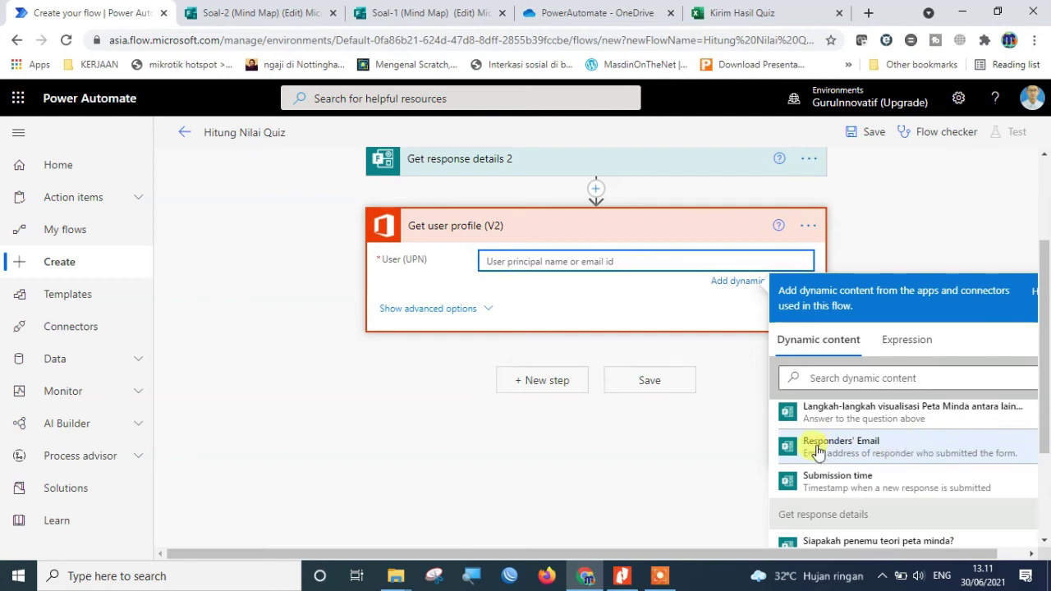
pyautogui.click(869, 453)
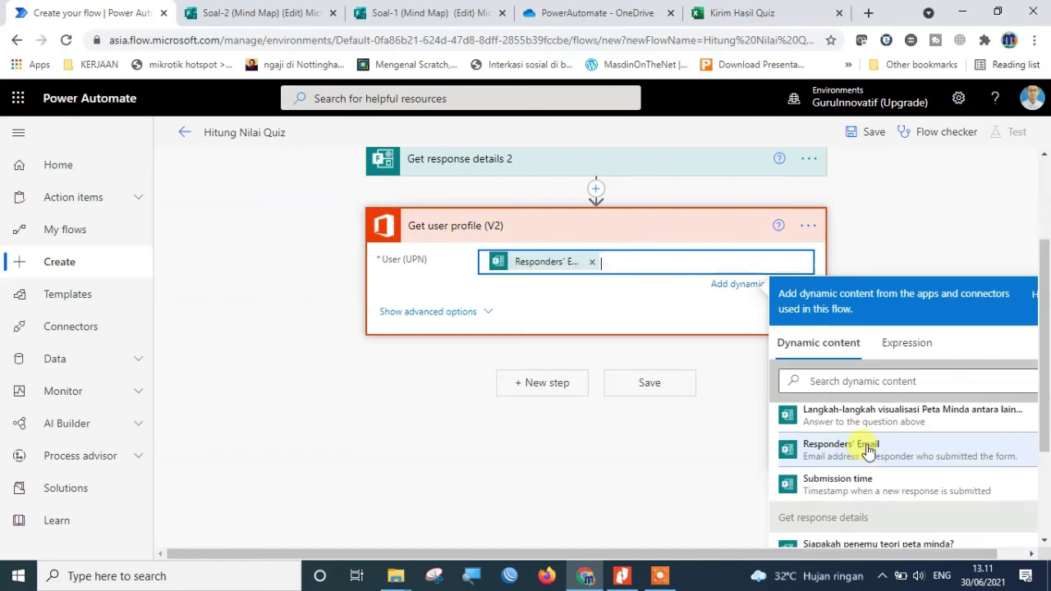
pyautogui.click(629, 301)
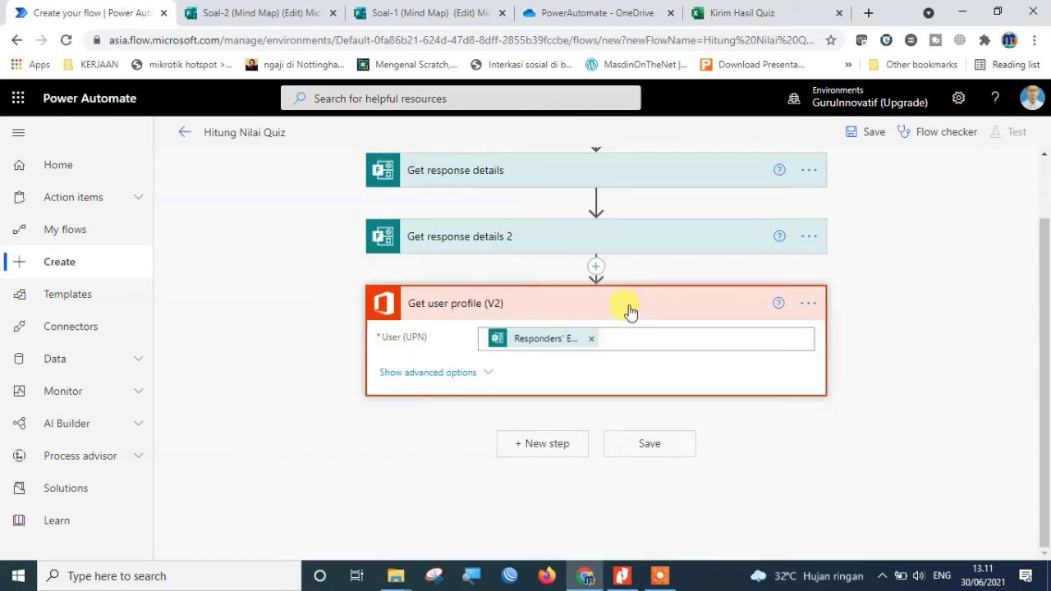
# Step: Check the Modul 3 PDF in Nitro Pro, return to Chrome and add Excel Online (Business) Add a row into a table below Get user profile (V2)
pyautogui.hotkey('alt', 'Tab')
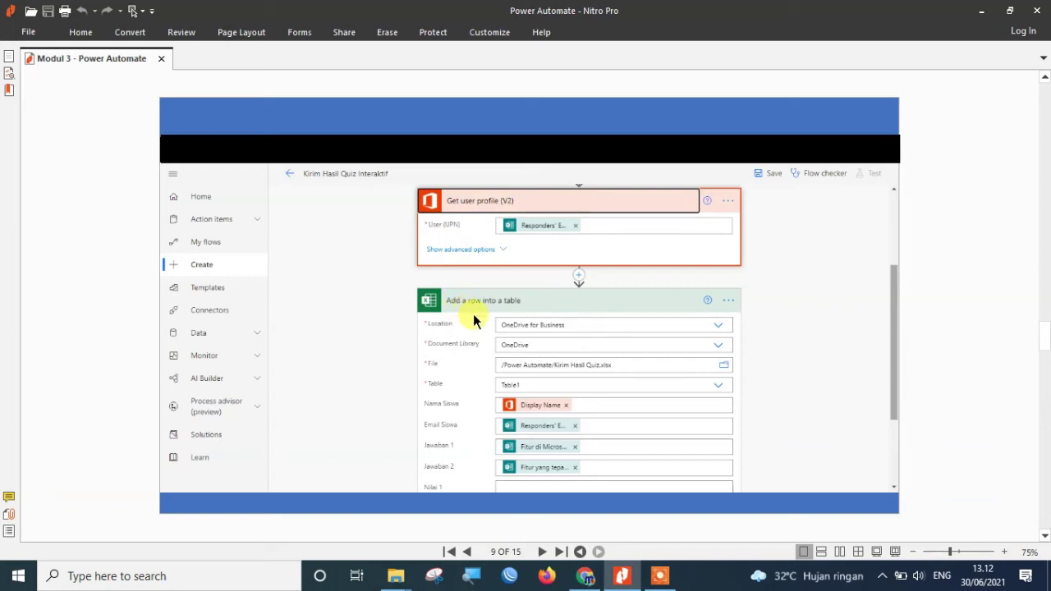
pyautogui.click(588, 575)
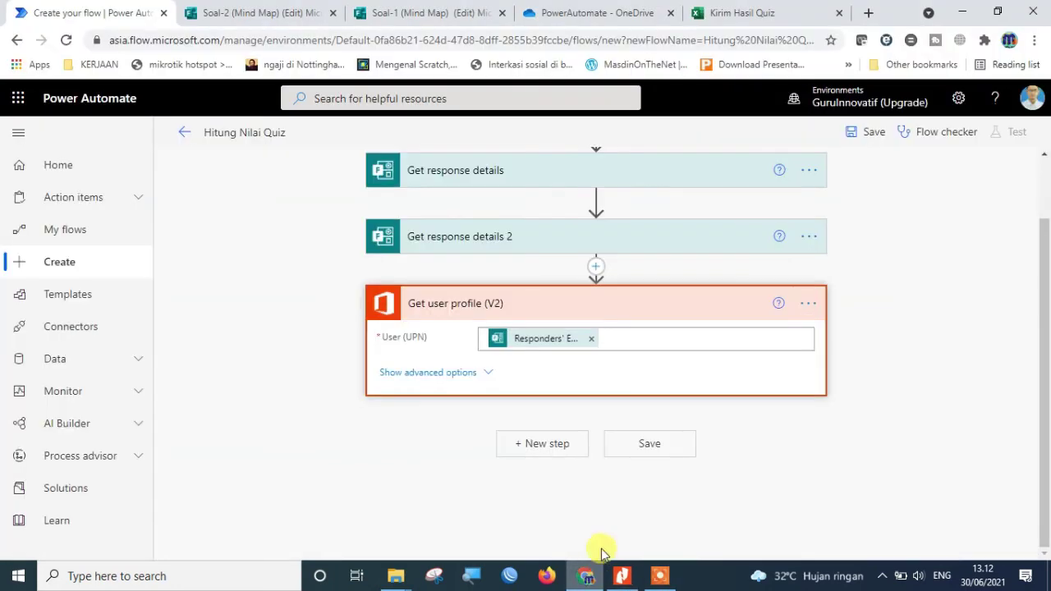
pyautogui.click(539, 447)
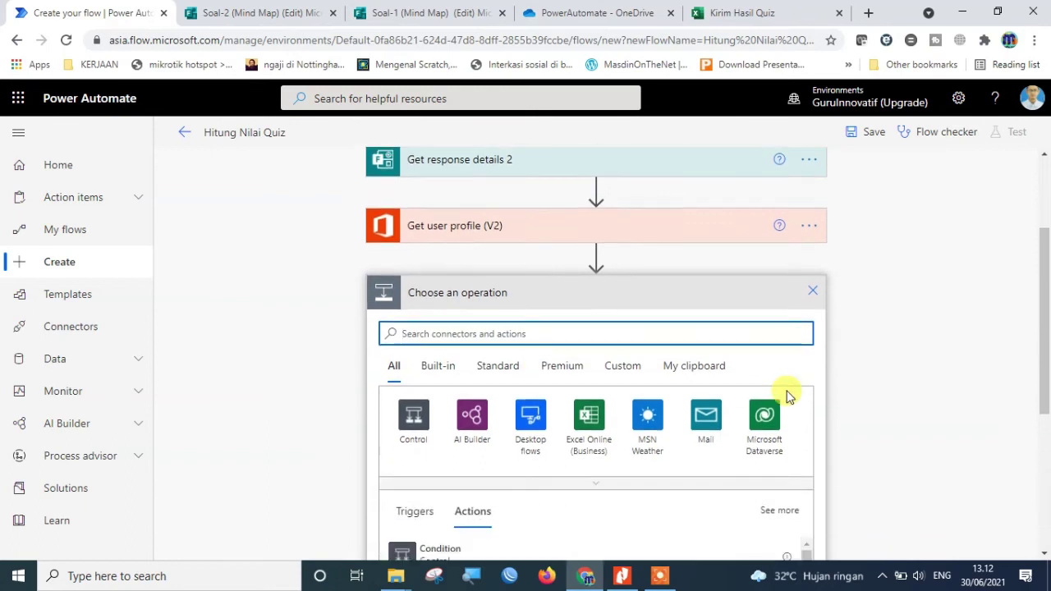
pyautogui.write('add a row')
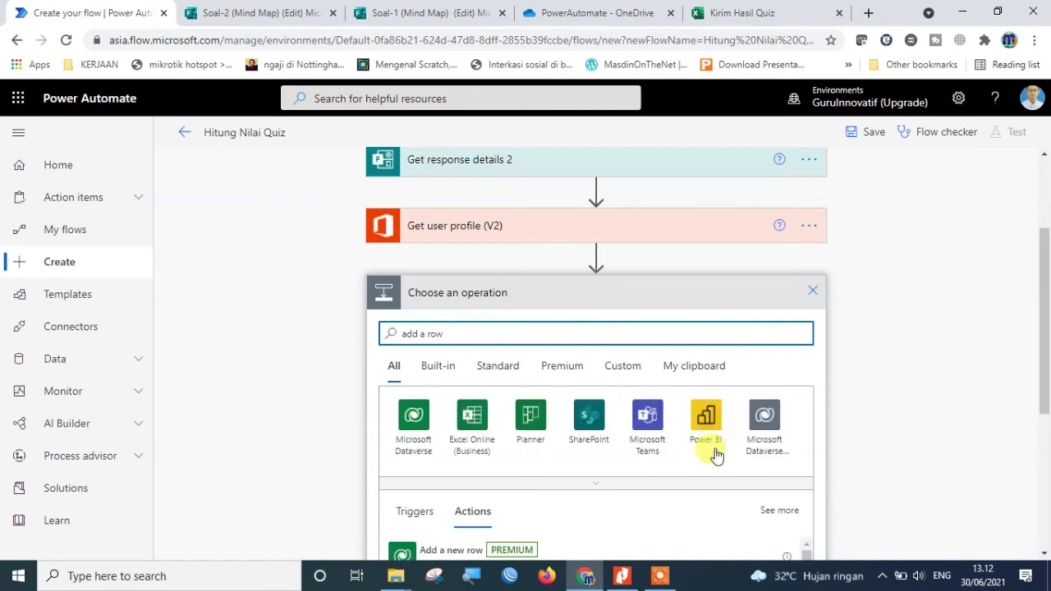
pyautogui.write(' into')
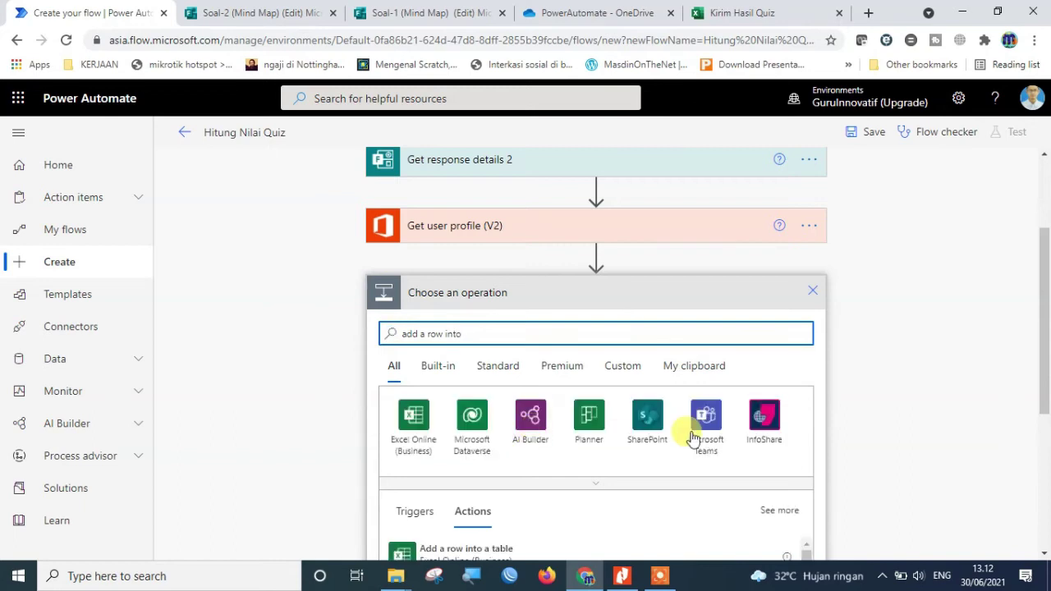
pyautogui.scroll(-2, 900, 415)
pyautogui.scroll(-1, 900, 415)
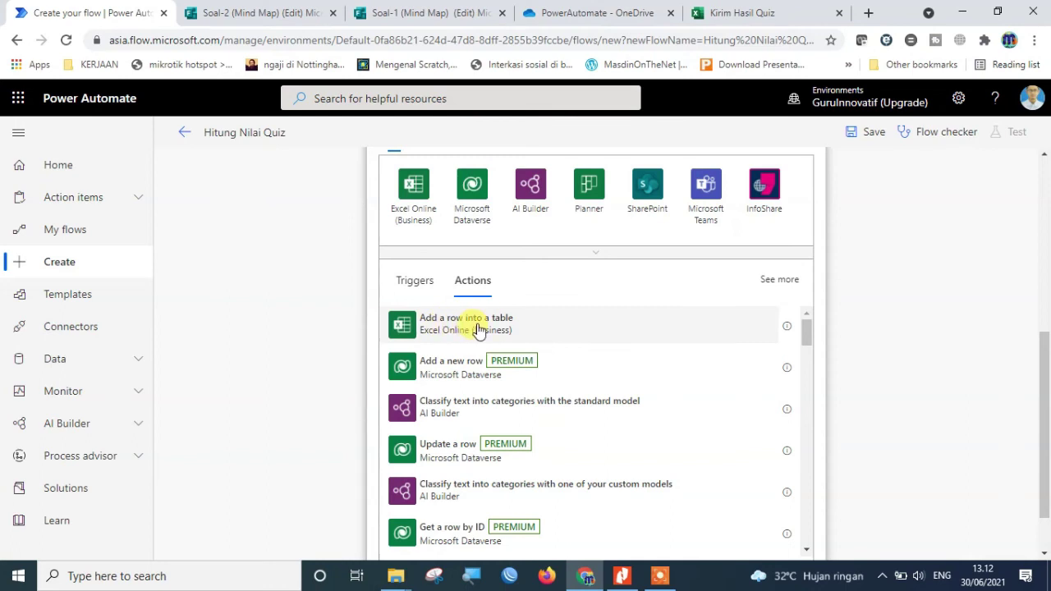
pyautogui.click(517, 328)
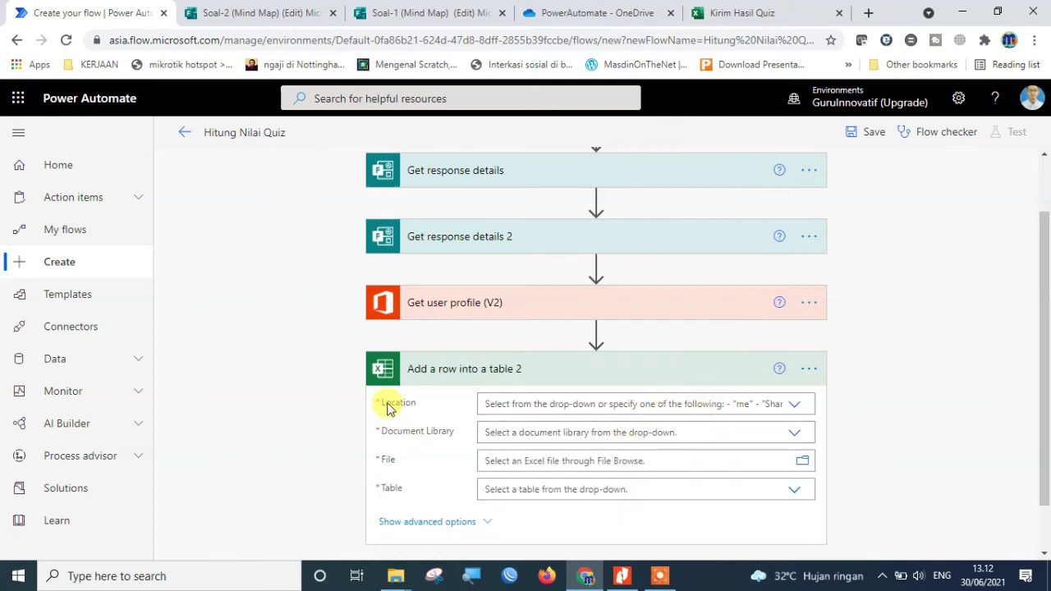
# Step: Set the Location of the Add a row into a table action to OneDrive for Business and open the Document Library choices
pyautogui.click(795, 404)
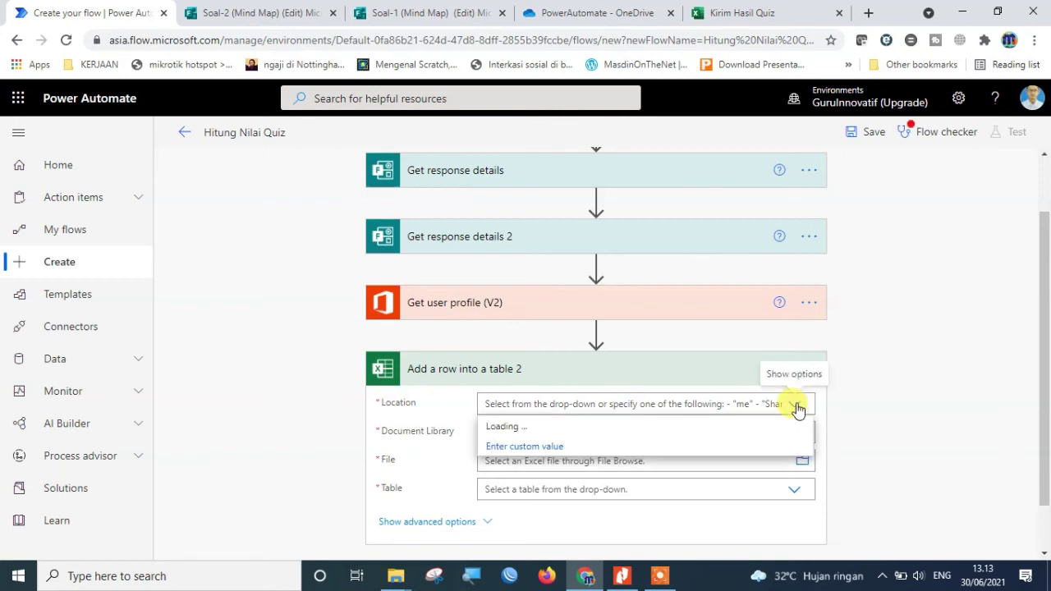
pyautogui.scroll(-1, 898, 386)
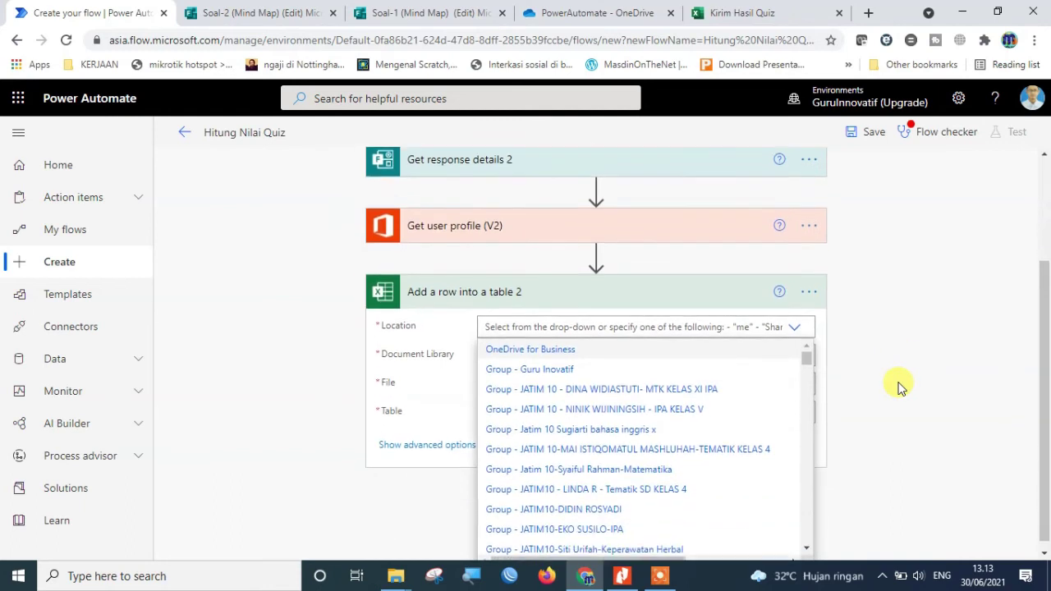
pyautogui.click(524, 351)
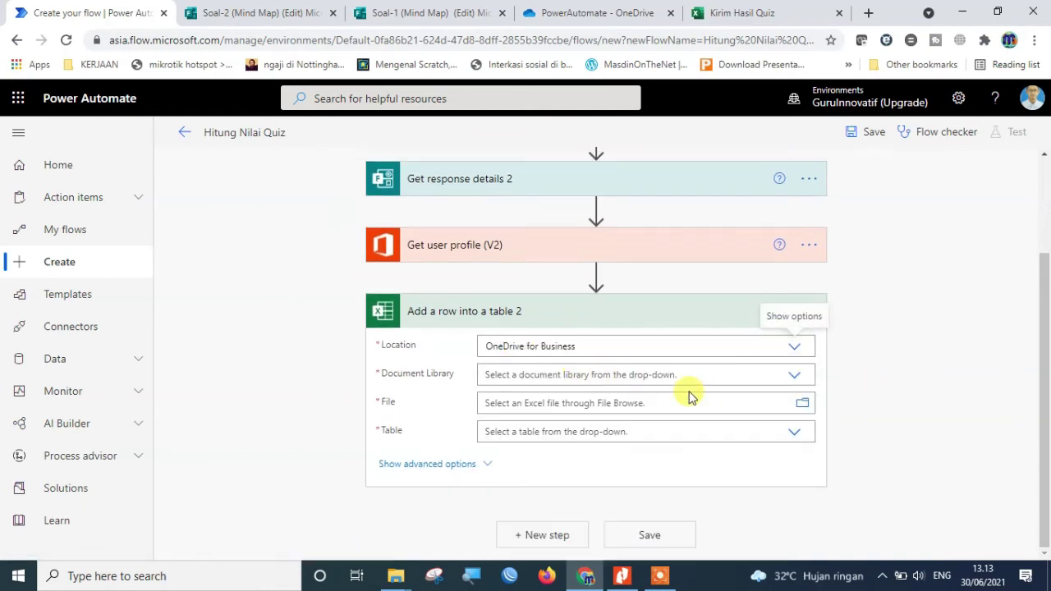
pyautogui.click(795, 376)
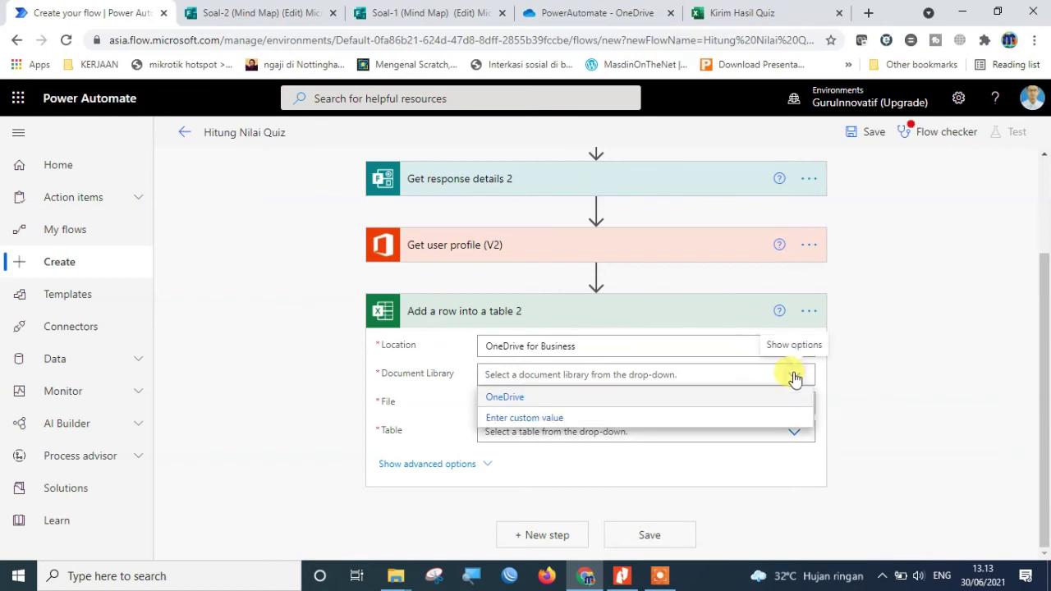
# Step: Set the Excel row action's document library to OneDrive and its file to Kirim Hasil Quiz.xlsx in the PowerAutomate folder
pyautogui.click(508, 400)
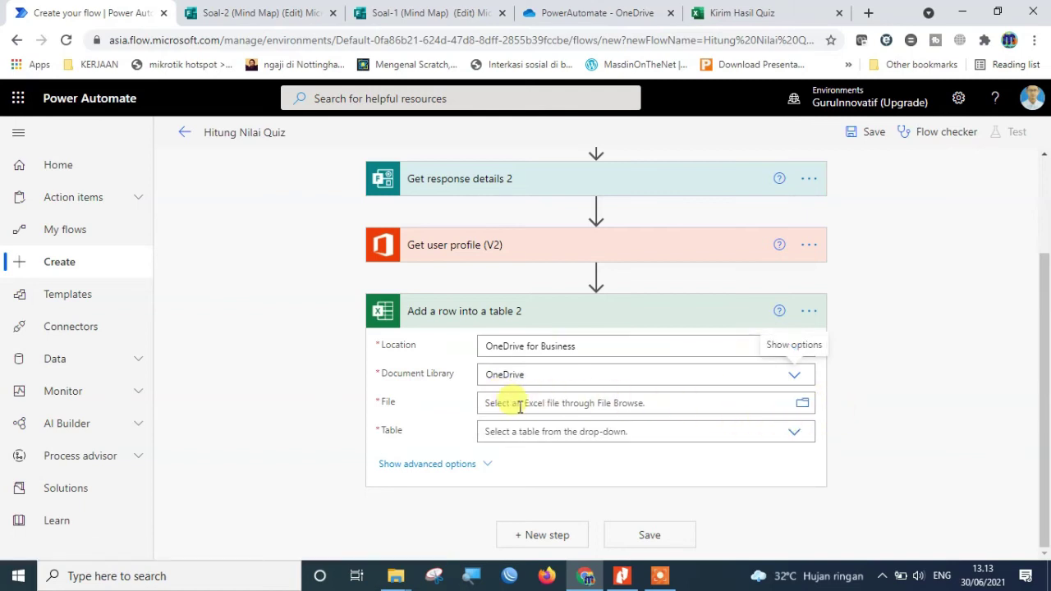
pyautogui.click(803, 405)
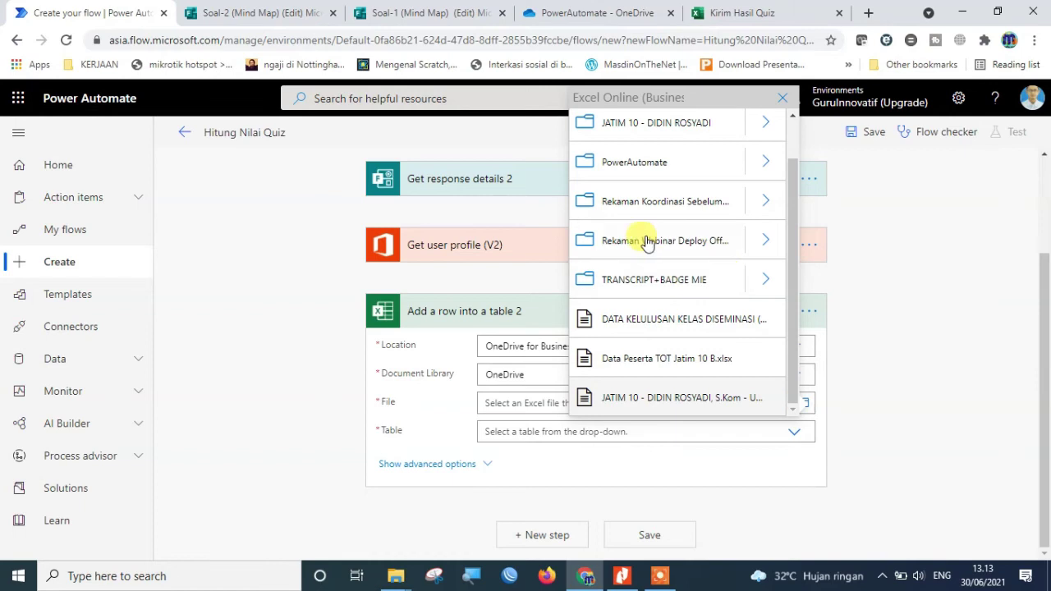
pyautogui.scroll(2, 675, 300)
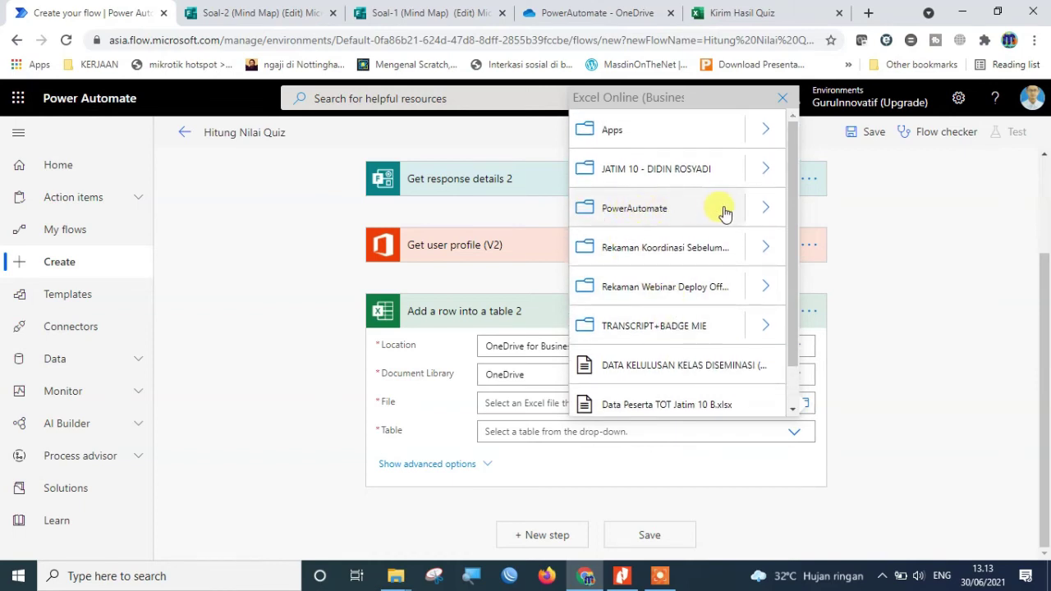
pyautogui.click(766, 209)
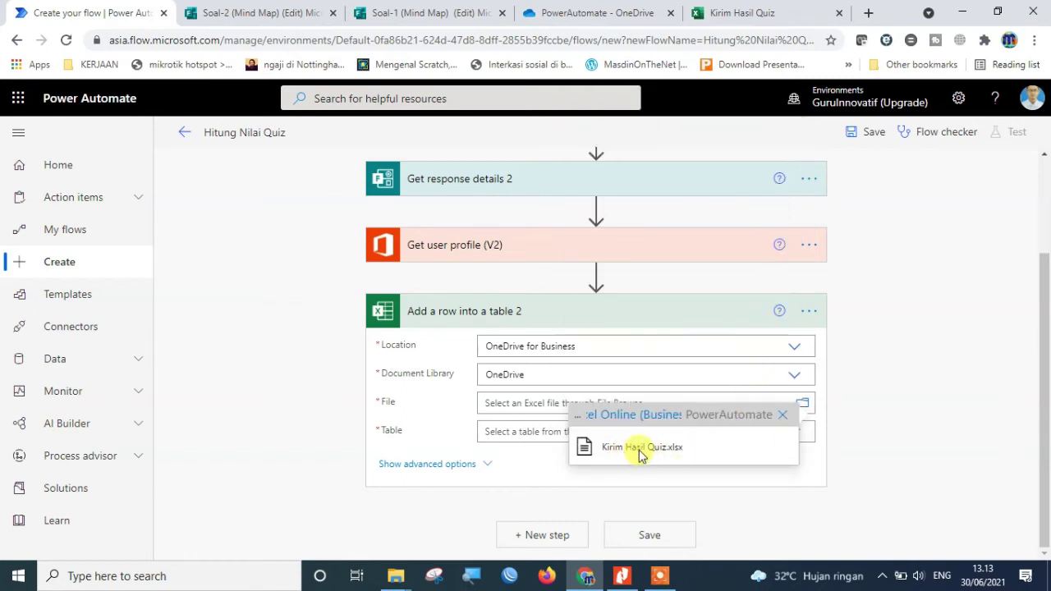
pyautogui.click(634, 450)
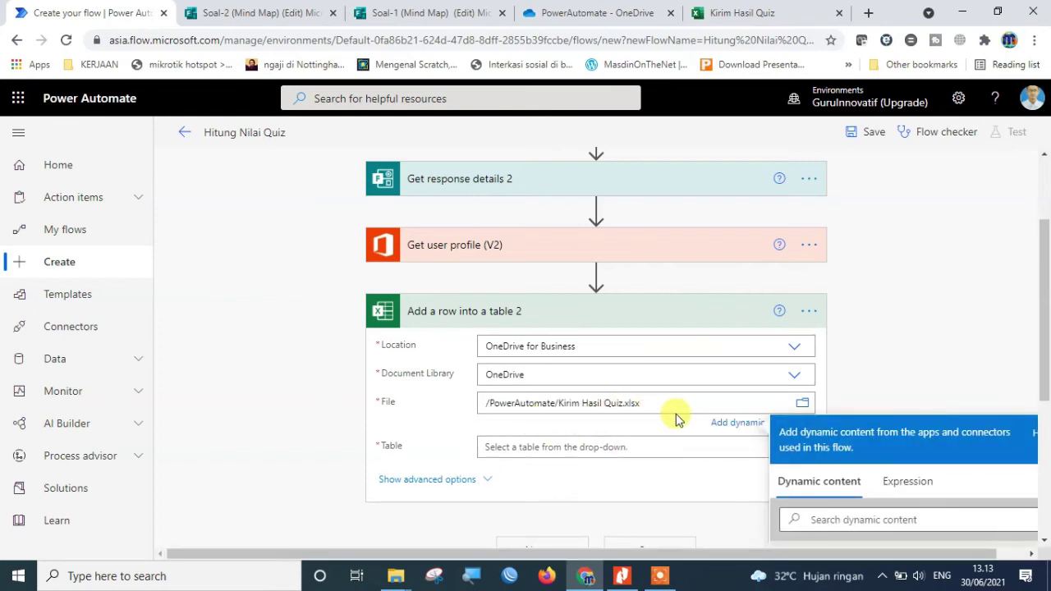
# Step: Choose Table1 as the table for the new row and compare its fields with the Kirim Hasil Quiz workbook's columns
pyautogui.click(643, 450)
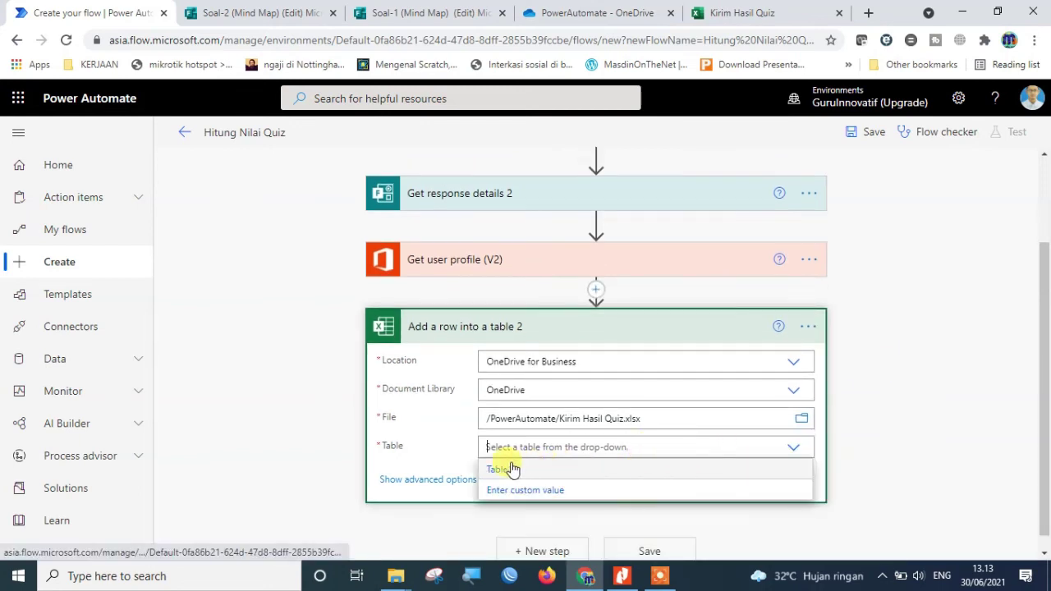
pyautogui.click(506, 475)
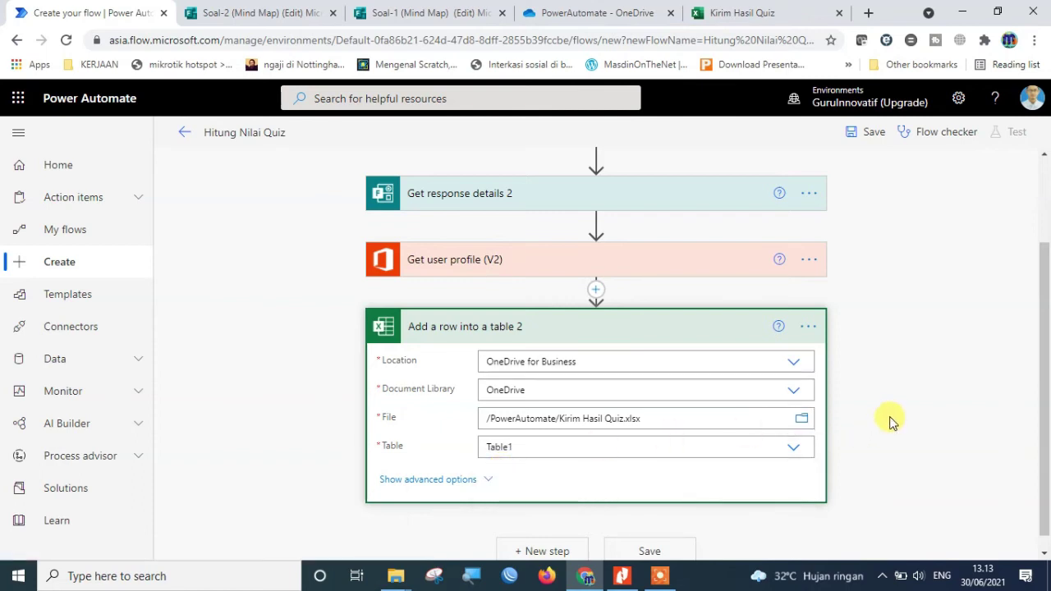
pyautogui.scroll(-1, 893, 419)
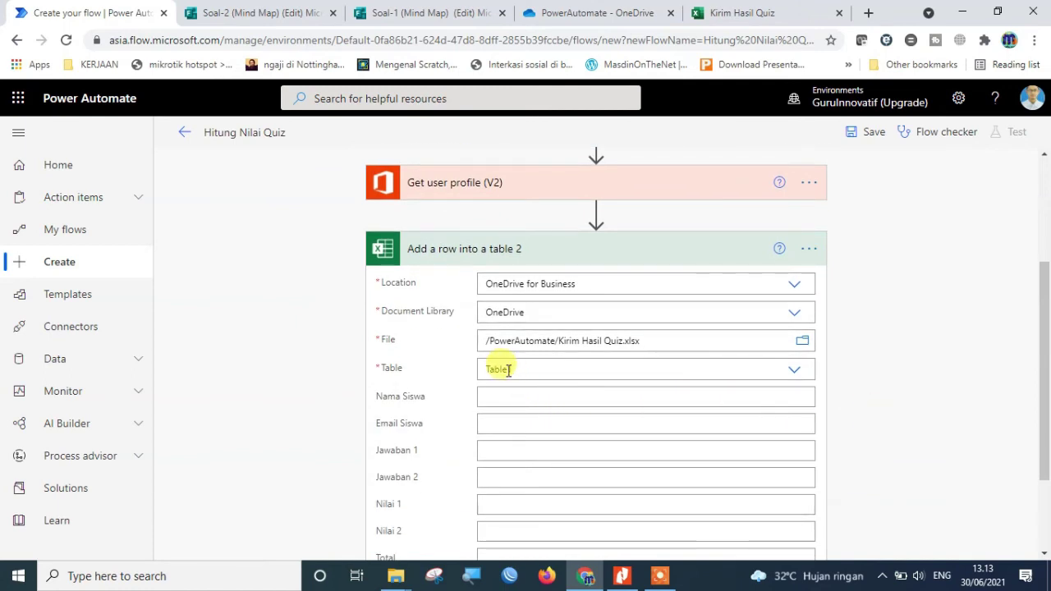
pyautogui.scroll(-2, 419, 379)
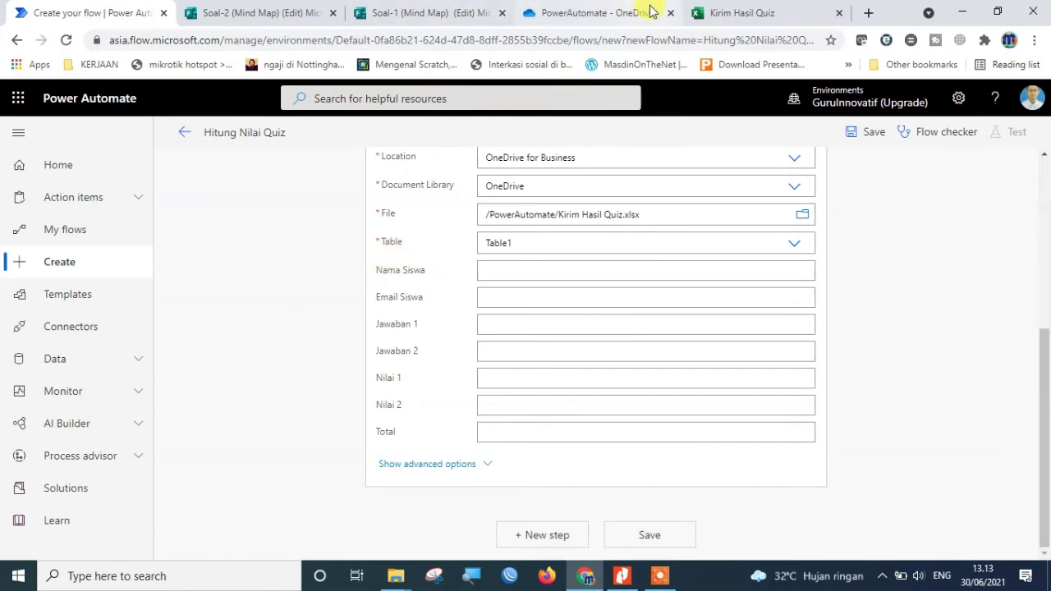
pyautogui.click(772, 12)
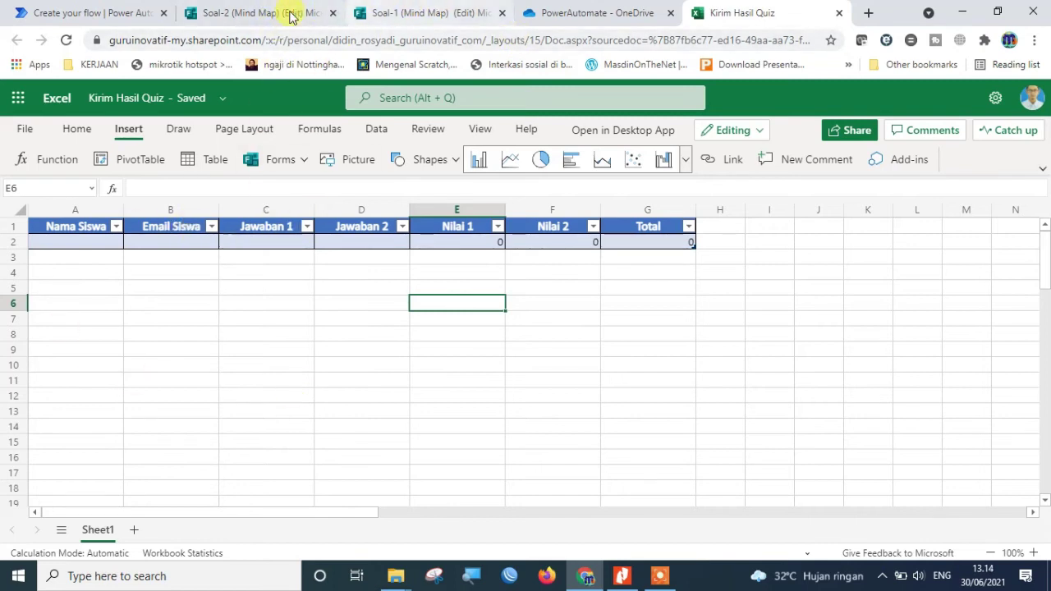
pyautogui.click(150, 13)
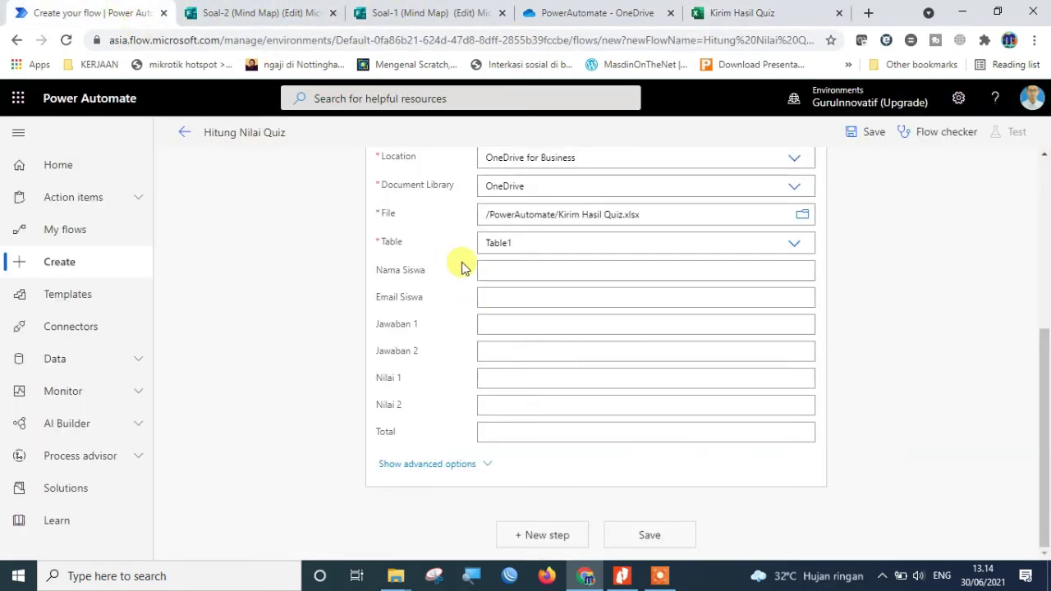
# Step: Consult the Modul 3 PDF in Nitro Pro and fill Nama Siswa with Display Name from Get user profile (V2)
pyautogui.click(499, 273)
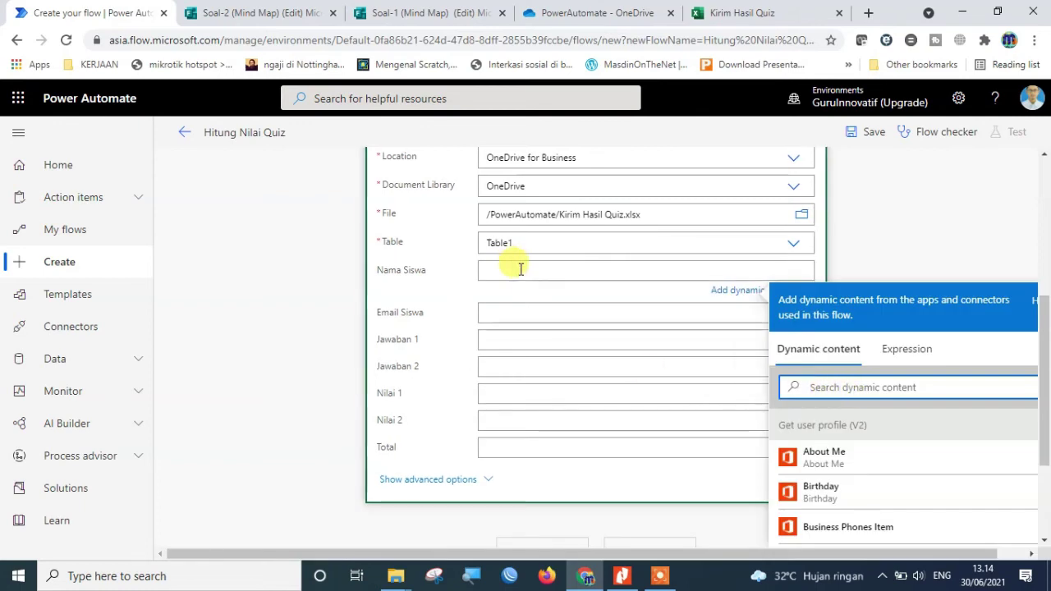
pyautogui.click(622, 576)
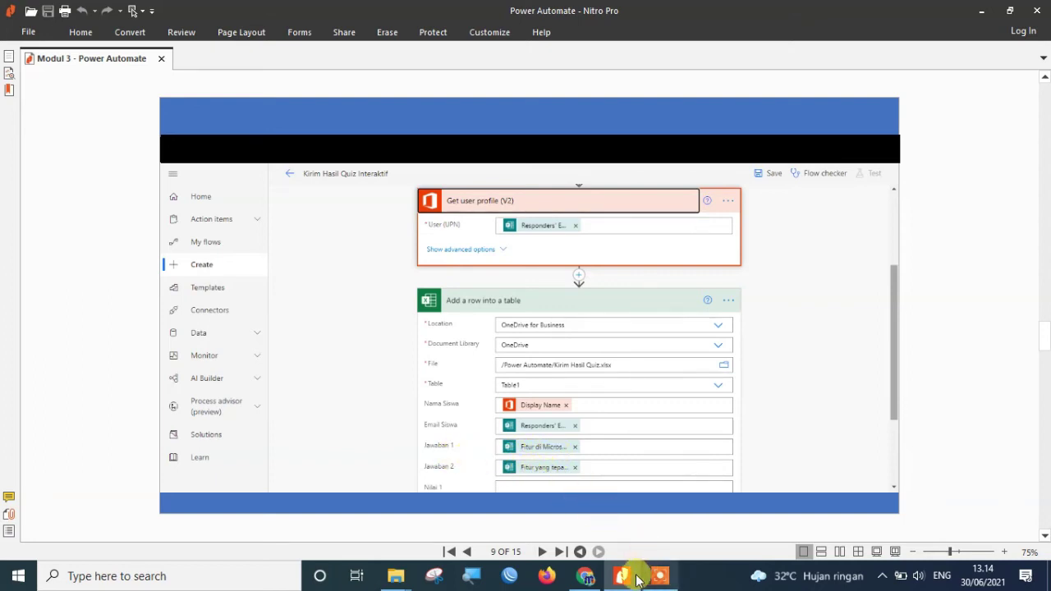
pyautogui.click(590, 574)
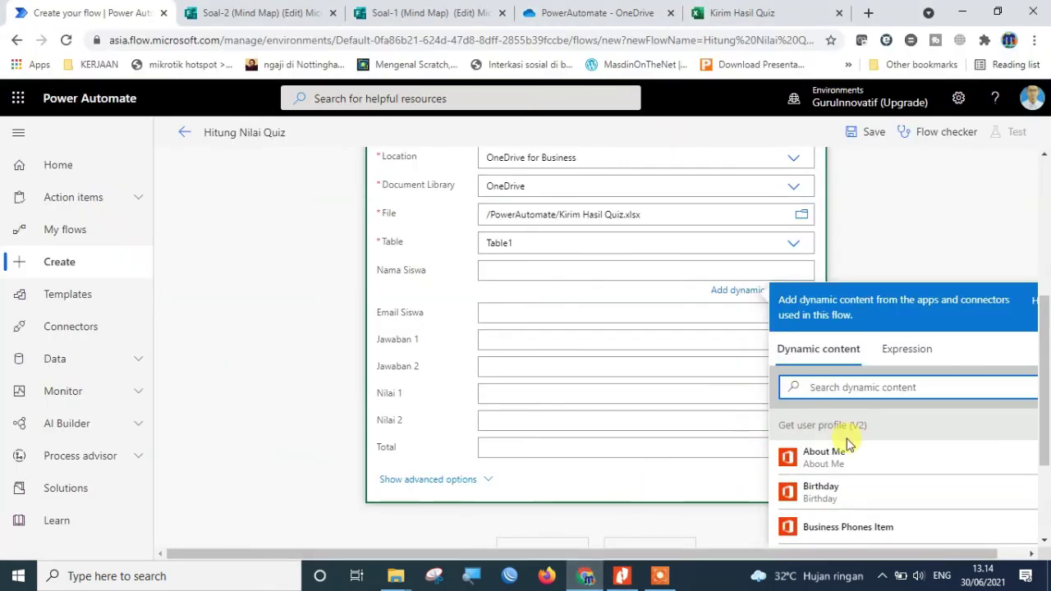
pyautogui.write('dis')
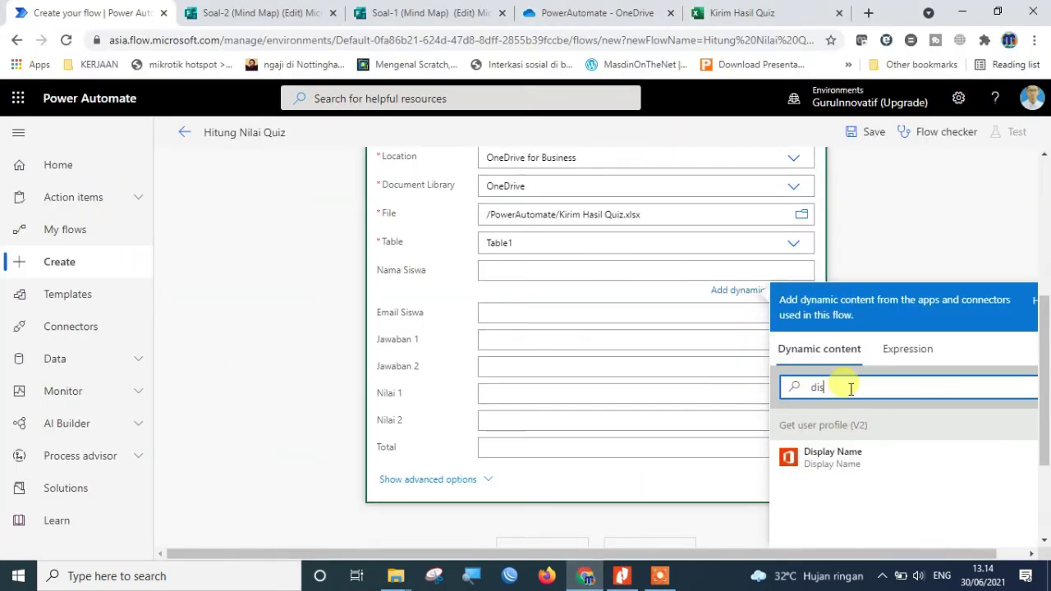
pyautogui.click(849, 460)
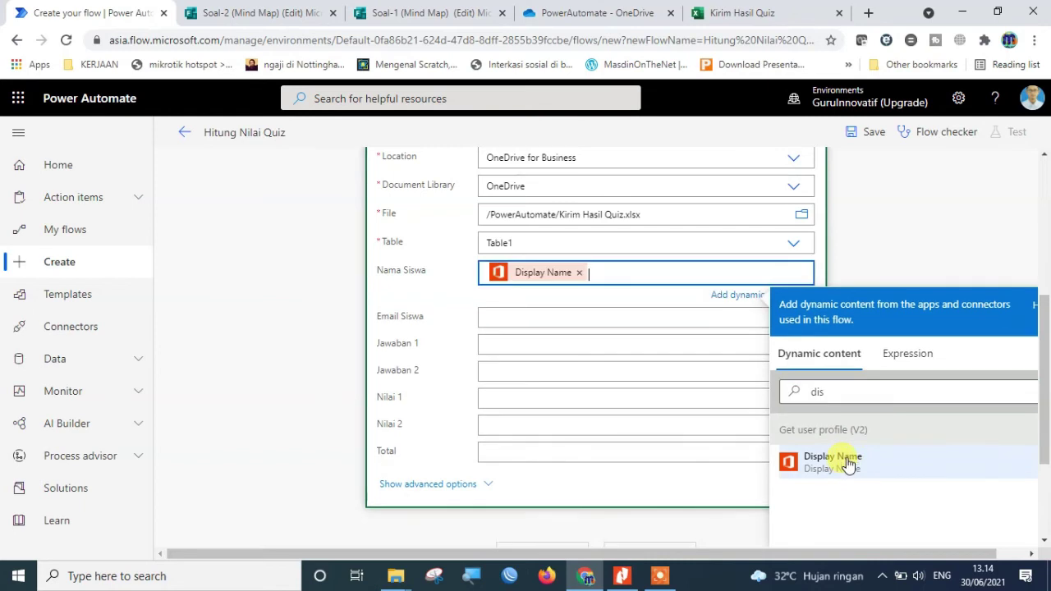
# Step: Fill Email Siswa with the Responders' Email dynamic content from Get response details 2
pyautogui.click(493, 317)
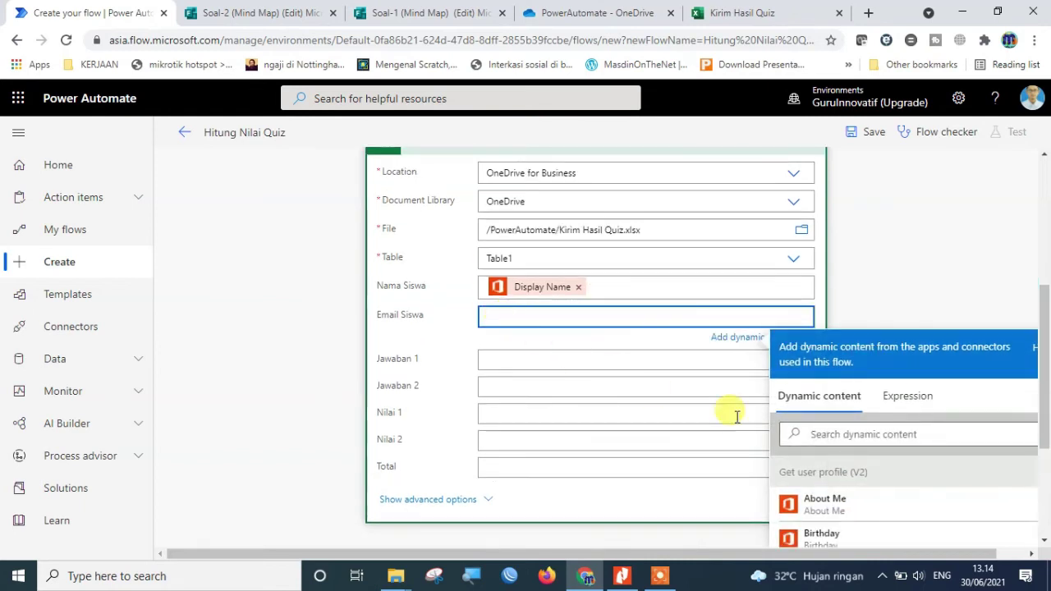
pyautogui.scroll(-5, 862, 468)
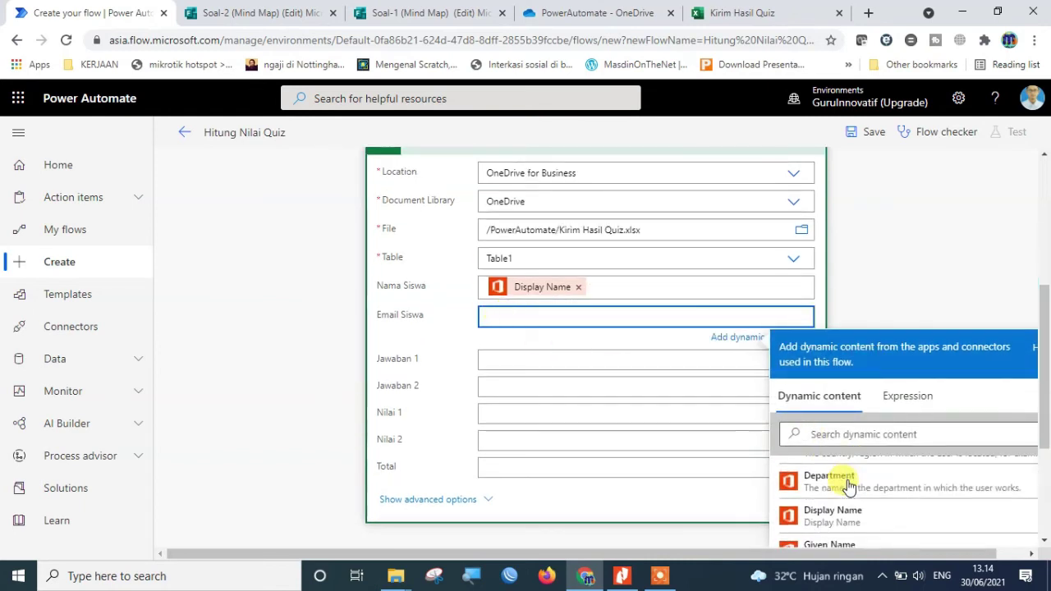
pyautogui.click(811, 436)
pyautogui.write('email')
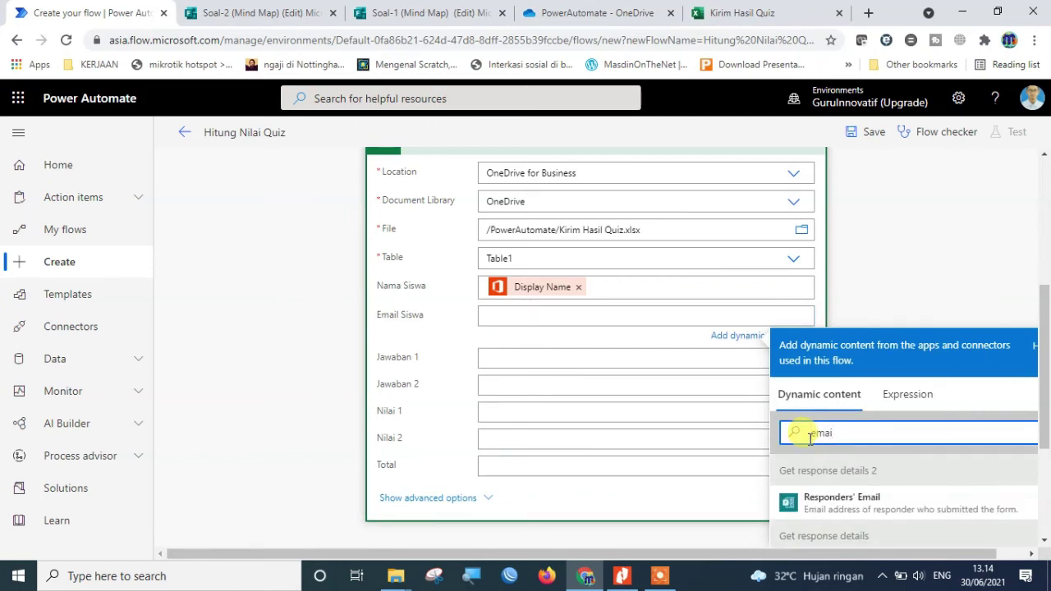
pyautogui.click(827, 510)
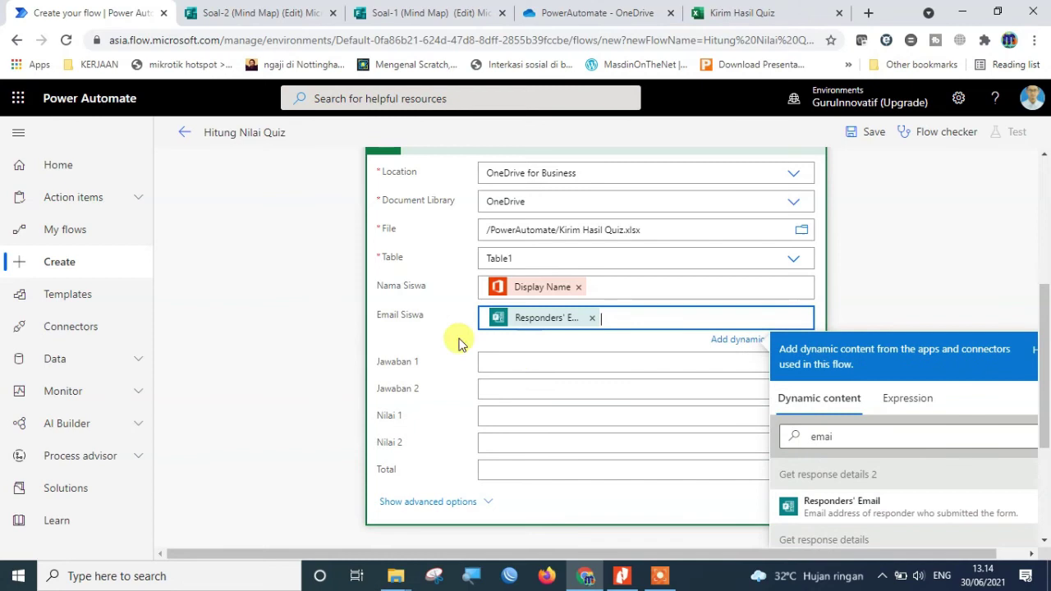
# Step: Fill Jawaban 1 with the answer to "Siapakah penemu teori peta minda?" from Get response details
pyautogui.click(552, 361)
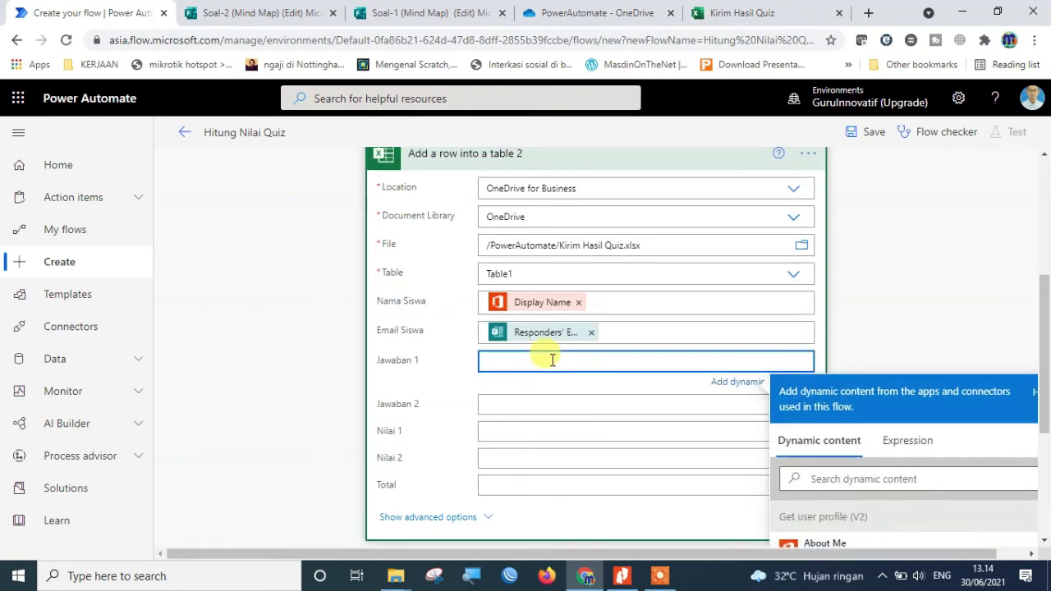
pyautogui.scroll(-3, 892, 392)
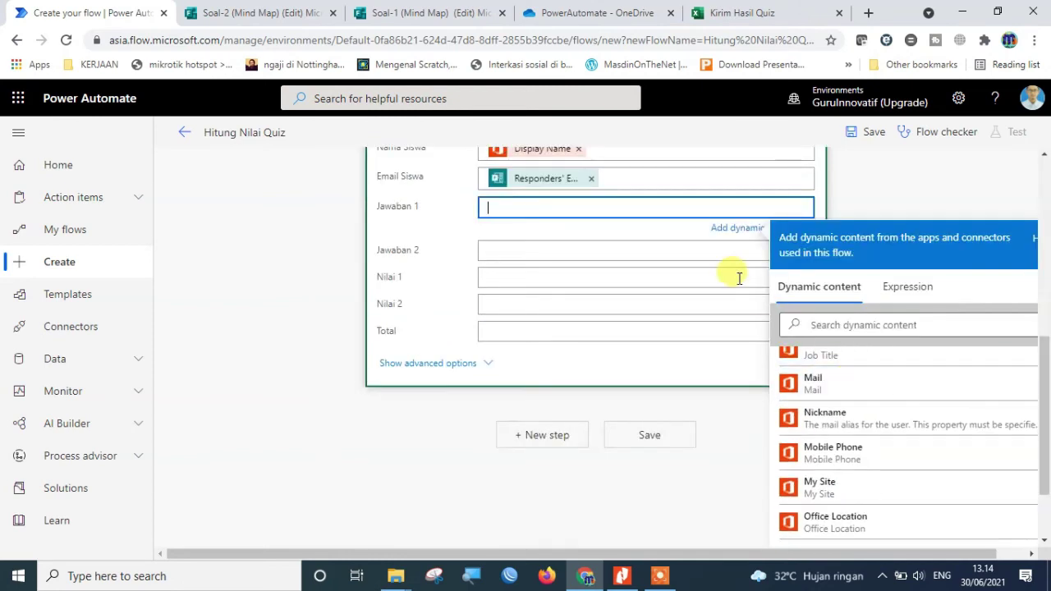
pyautogui.click(735, 233)
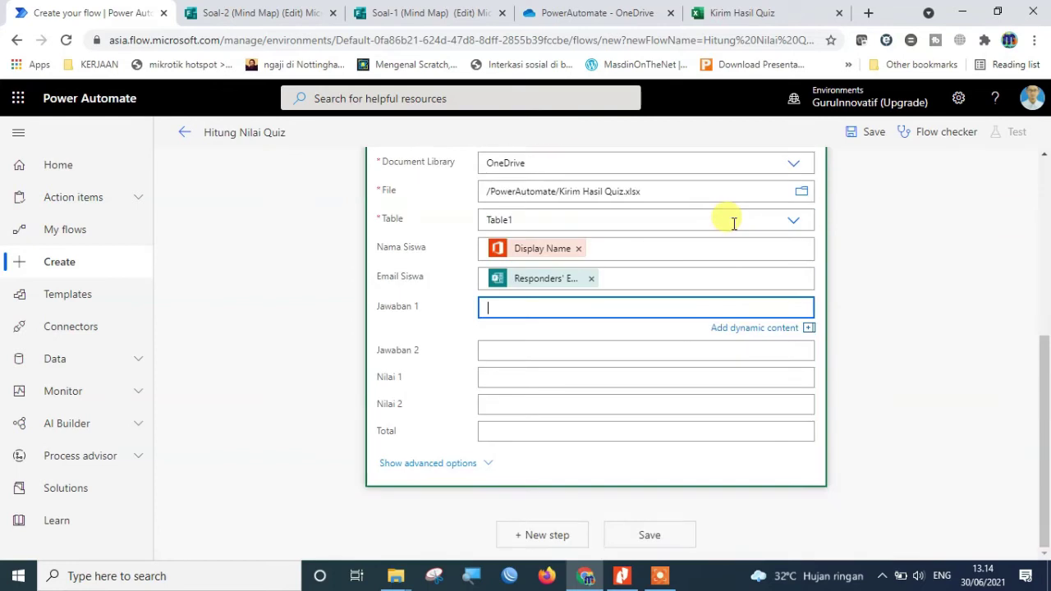
pyautogui.click(741, 329)
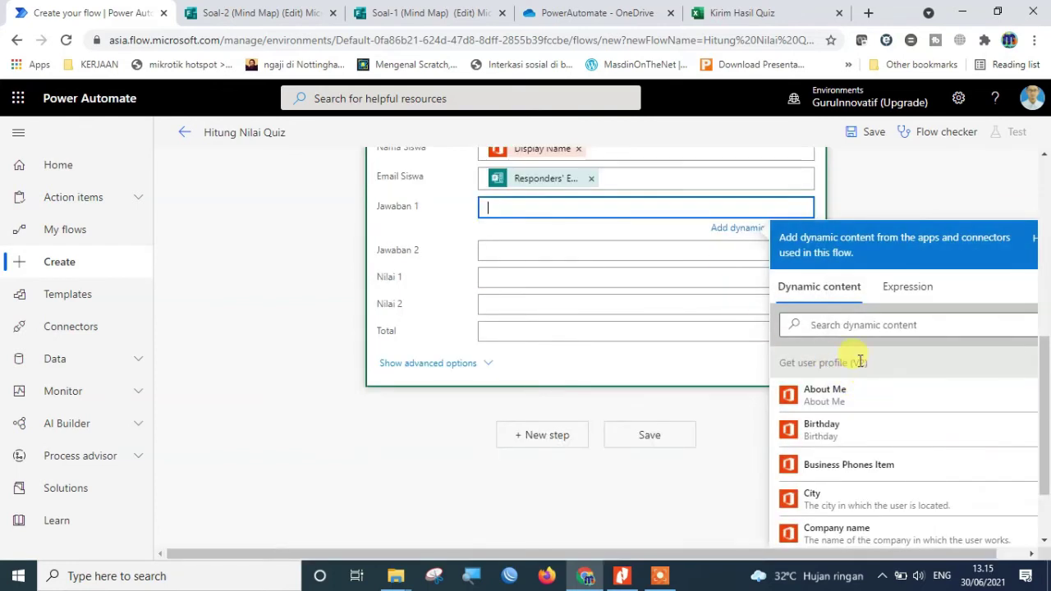
pyautogui.scroll(-6, 858, 431)
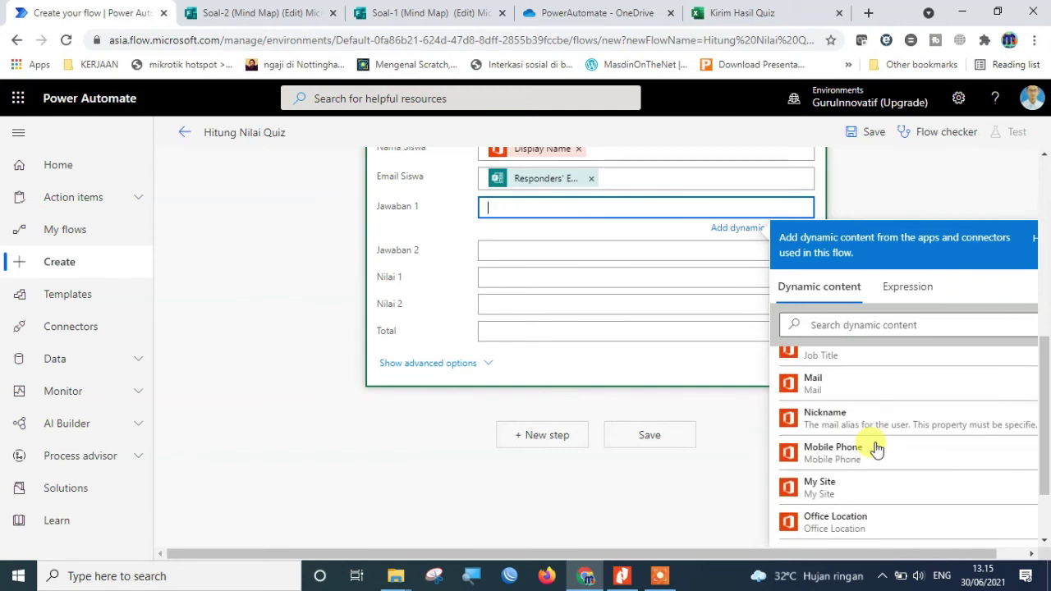
pyautogui.scroll(-10, 877, 447)
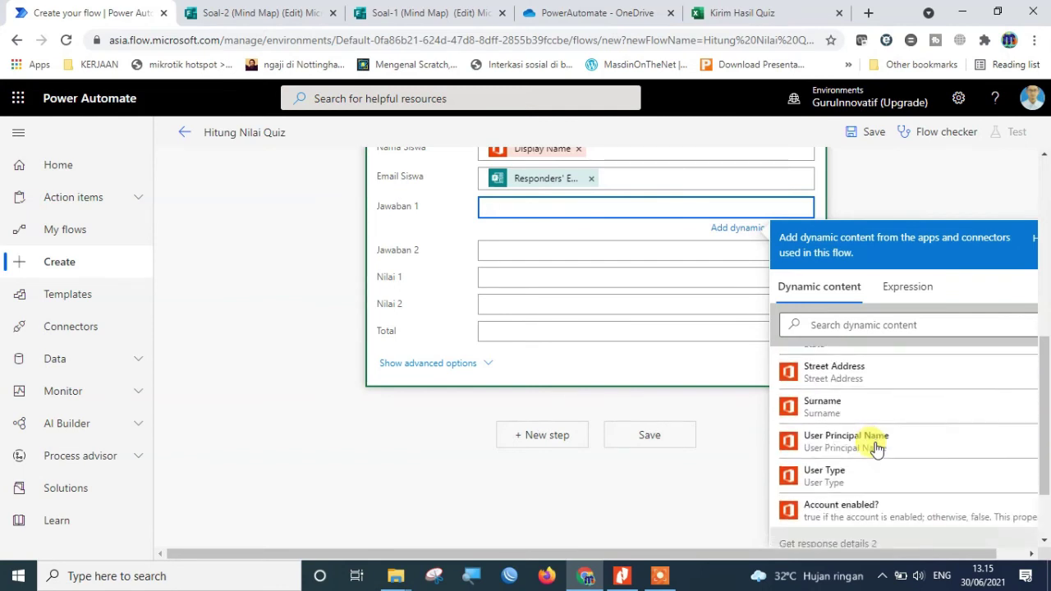
pyautogui.scroll(-3, 904, 444)
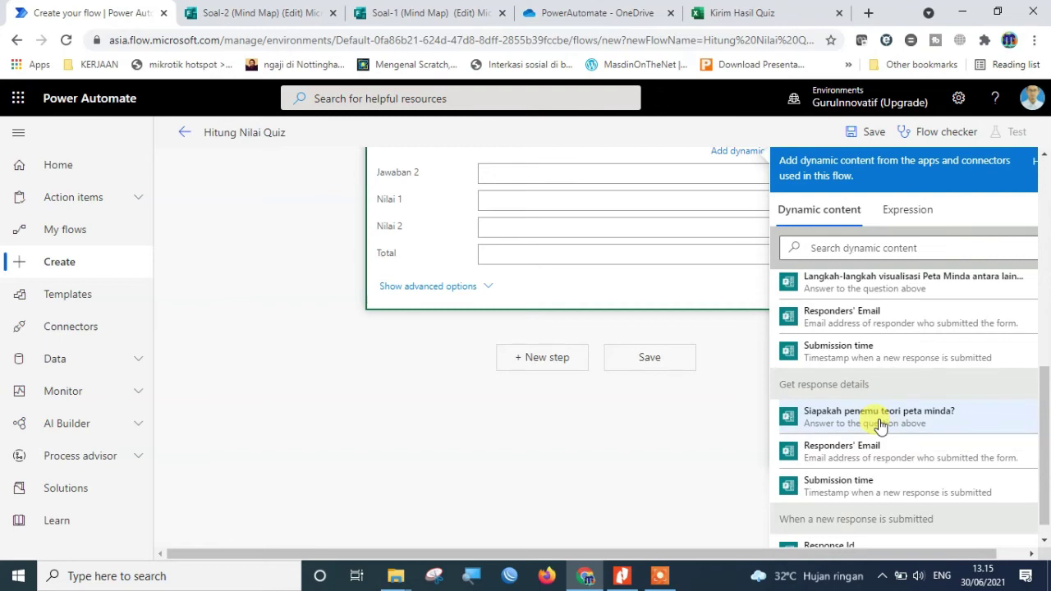
pyautogui.click(880, 417)
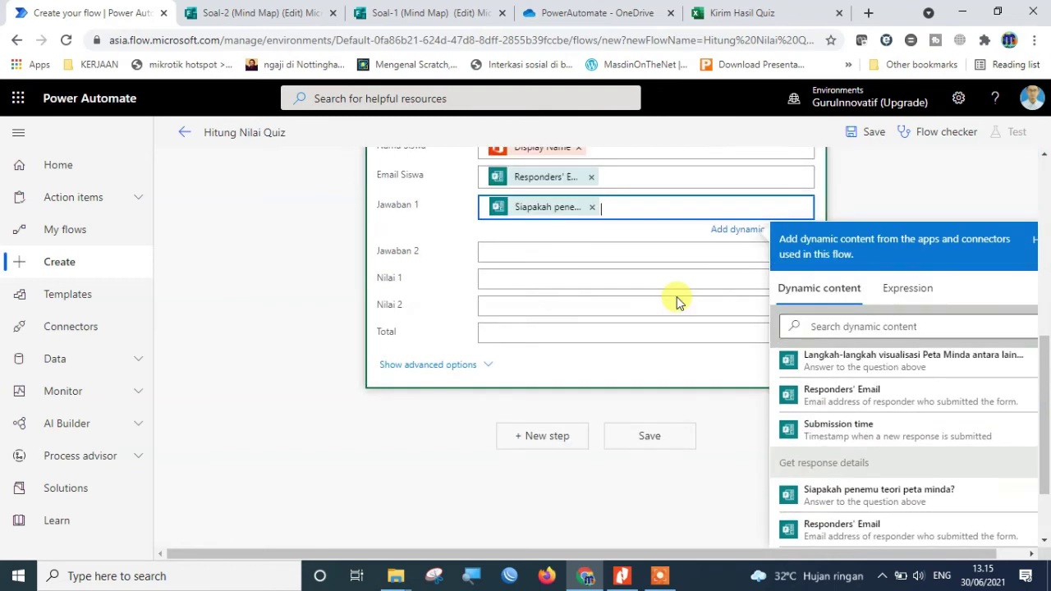
# Step: Fill Jawaban 2 with the "Langkah-langkah visualisasi Peta Minda" answer from Get response details 2
pyautogui.click(577, 252)
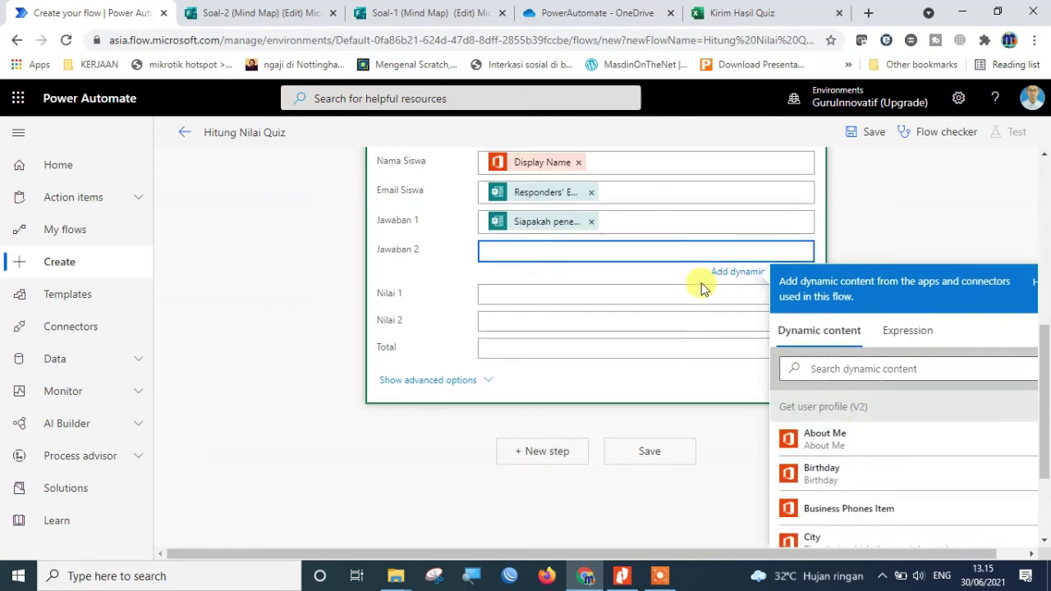
pyautogui.click(730, 272)
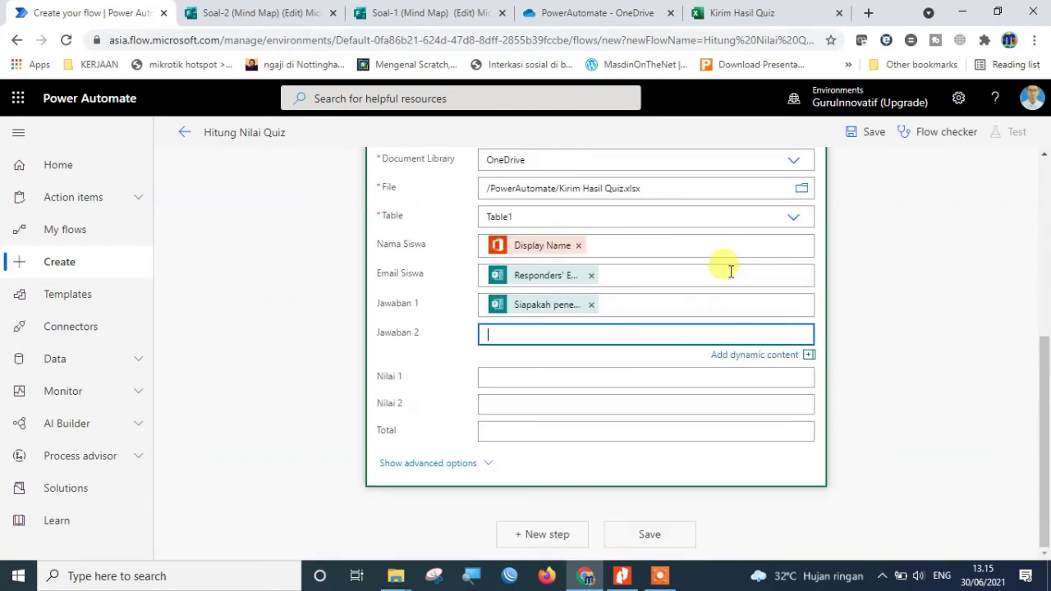
pyautogui.click(715, 360)
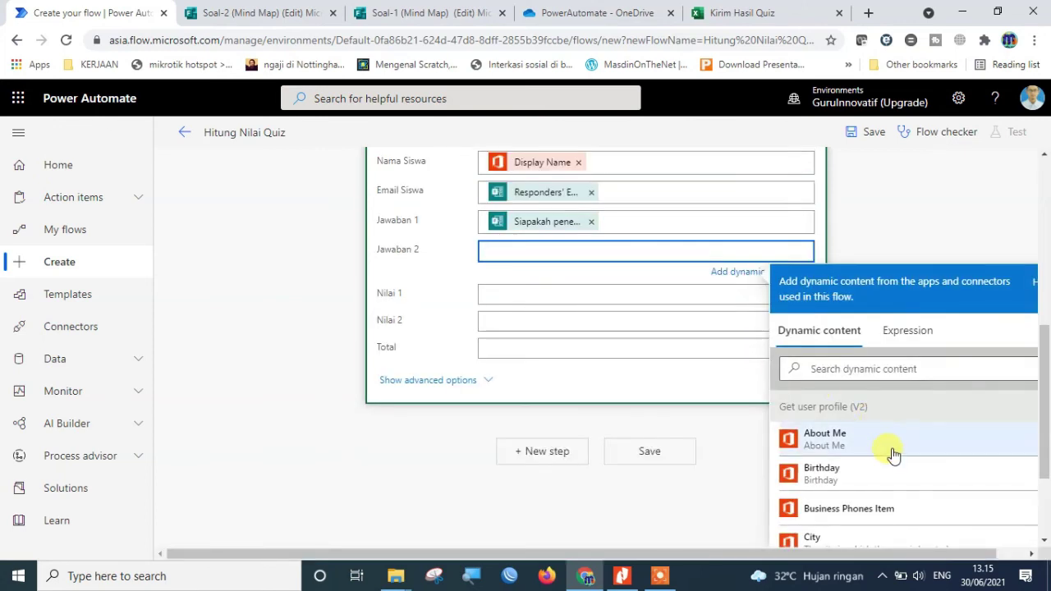
pyautogui.scroll(-2, 893, 454)
pyautogui.scroll(-10, 893, 454)
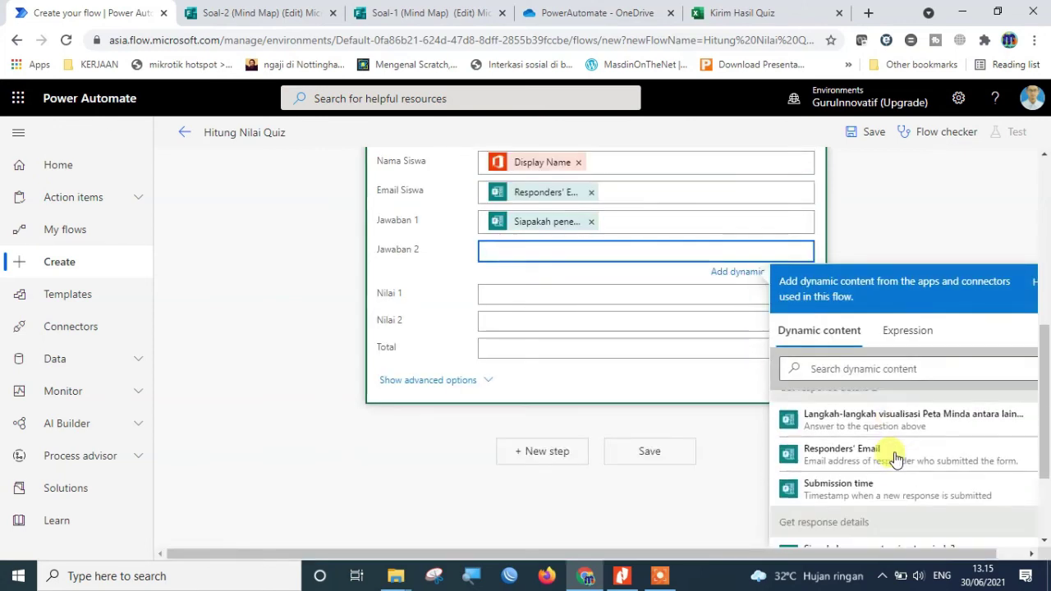
pyautogui.click(879, 413)
pyautogui.click(535, 296)
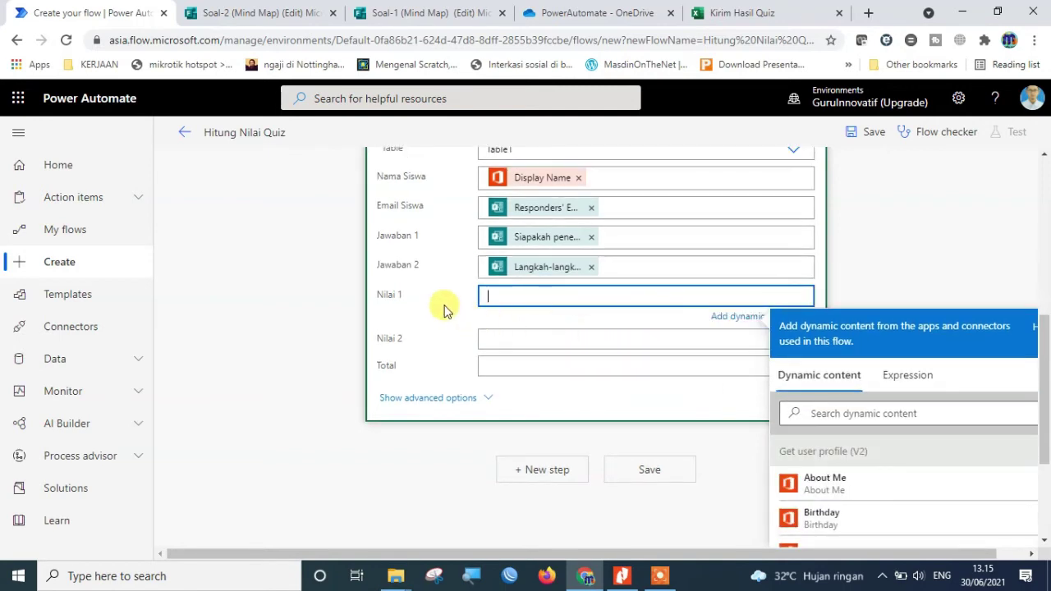
pyautogui.click(515, 341)
pyautogui.click(509, 370)
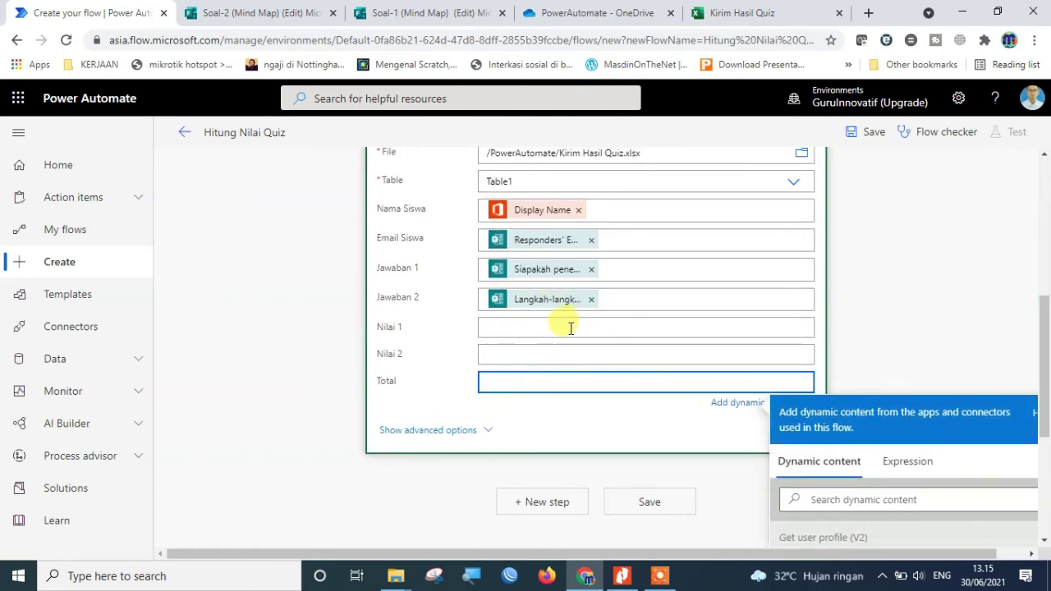
pyautogui.click(502, 332)
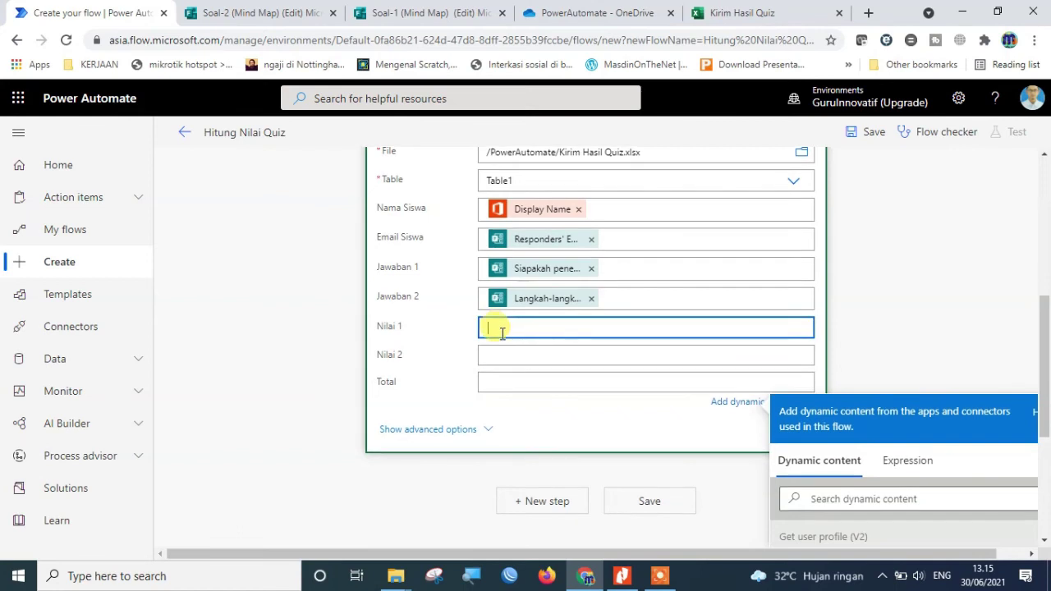
pyautogui.click(503, 356)
pyautogui.click(517, 418)
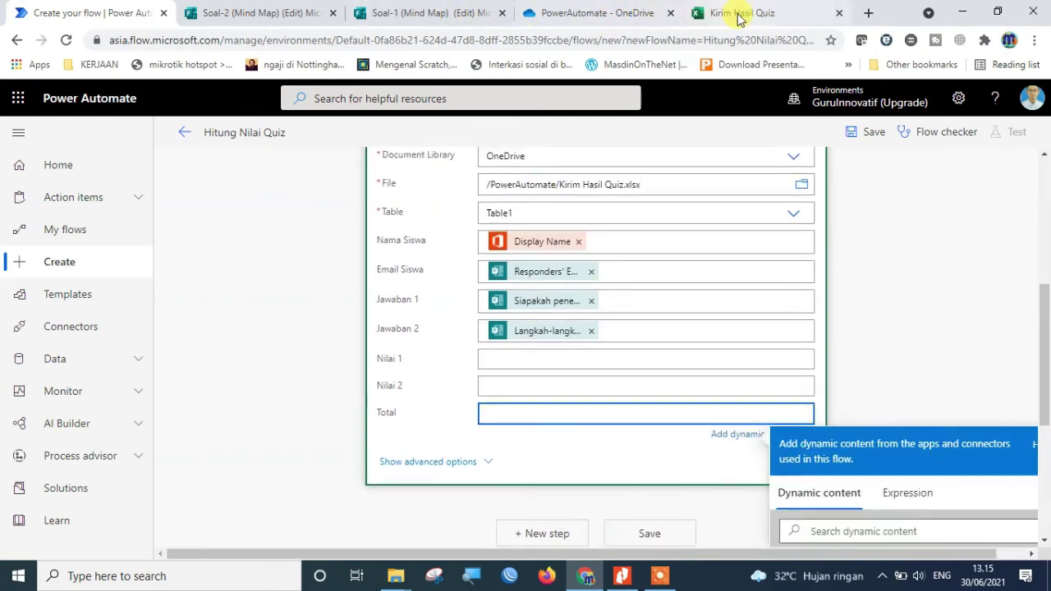
# Step: Check the Nilai 1, Nilai 2 and Total formulas in row 2 of the Kirim Hasil Quiz workbook and return to the flow
pyautogui.click(739, 13)
pyautogui.click(472, 242)
pyautogui.click(549, 241)
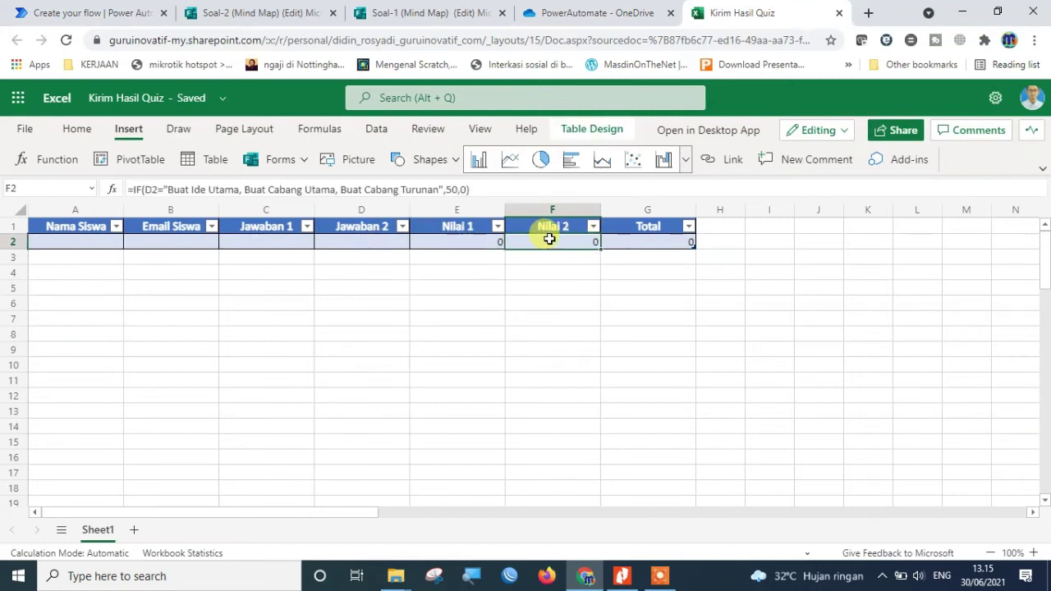
pyautogui.click(616, 241)
pyautogui.click(94, 13)
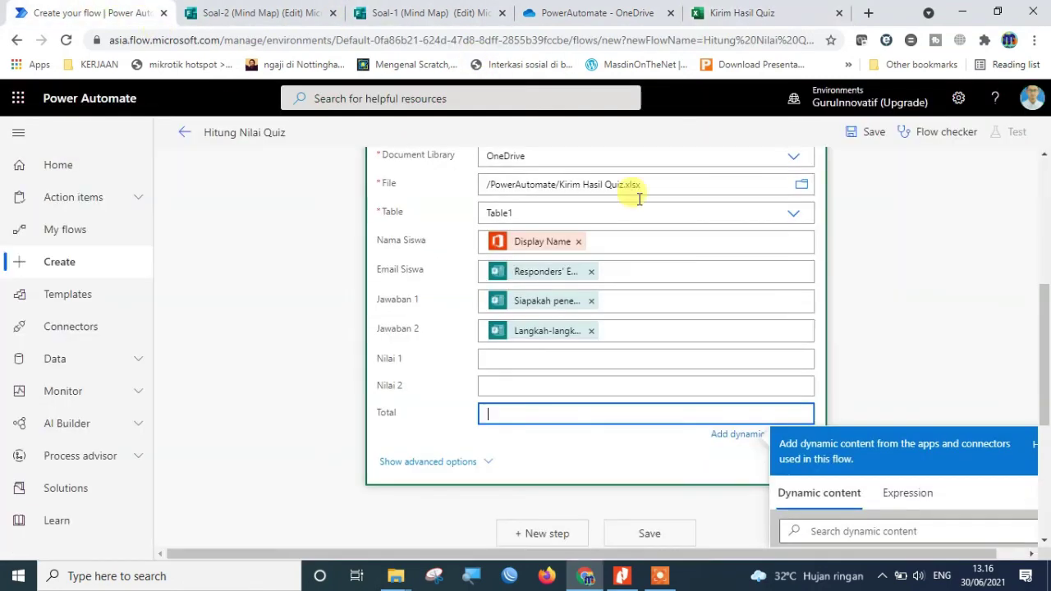
pyautogui.click(595, 510)
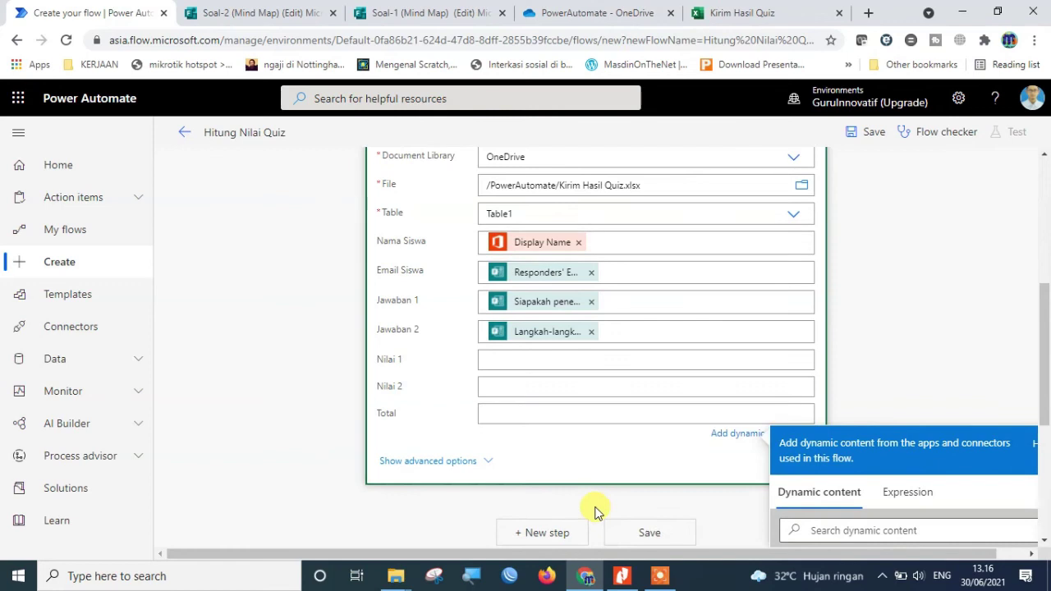
# Step: Consult the Modul 3 PDF in Nitro Pro and add the Excel Online (Business) Get a row action at the end of the flow
pyautogui.click(621, 575)
pyautogui.scroll(-2, 829, 407)
pyautogui.scroll(1, 821, 418)
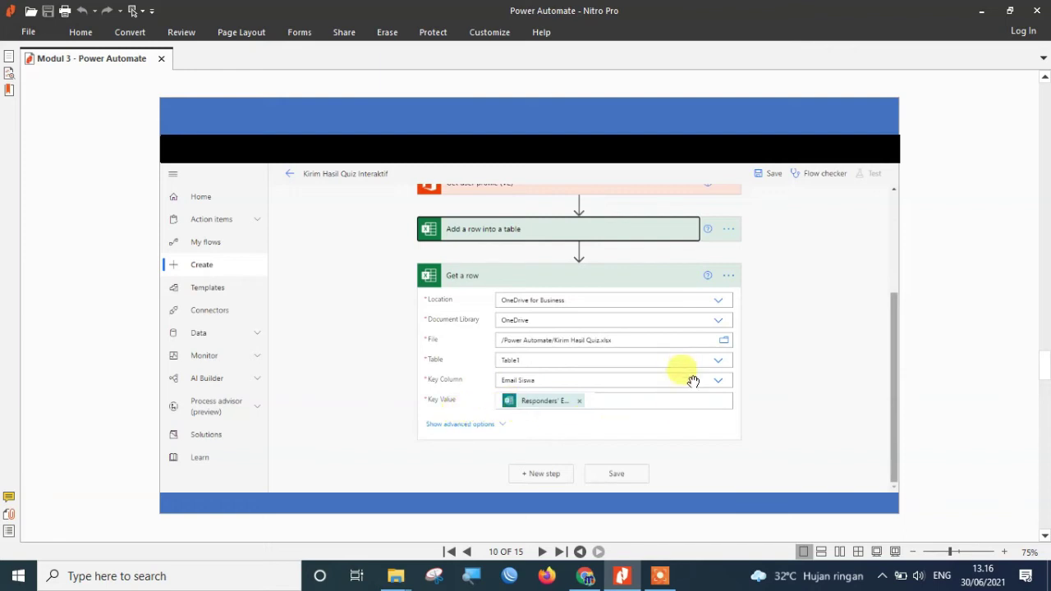
pyautogui.click(591, 580)
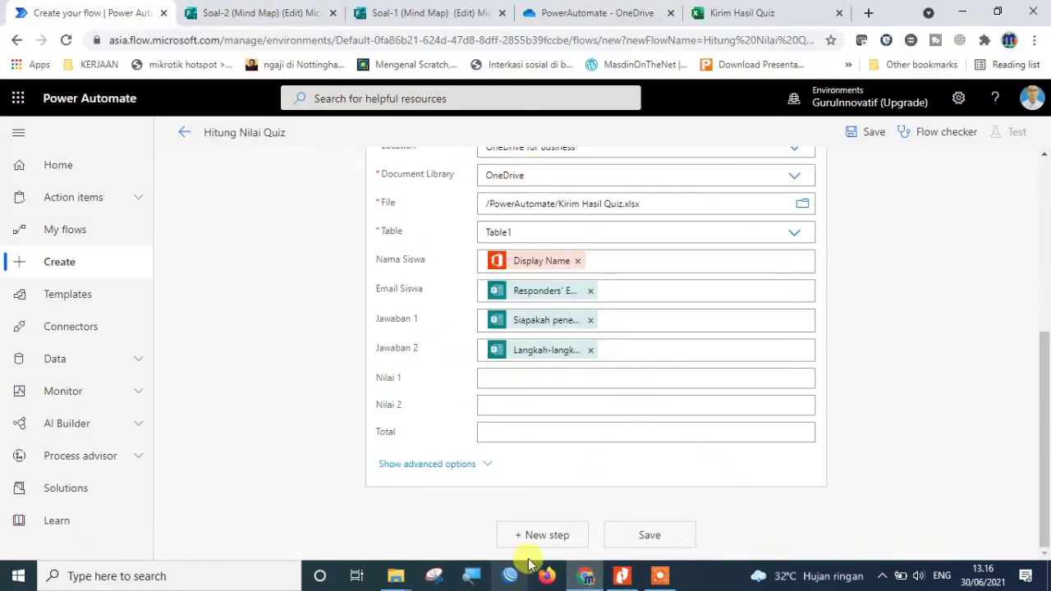
pyautogui.click(549, 535)
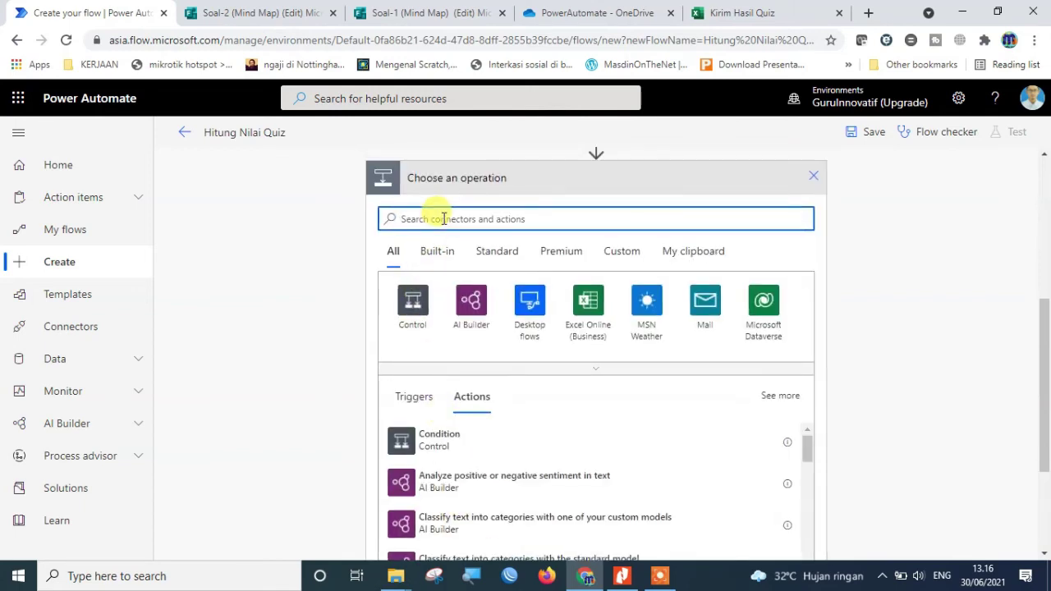
pyautogui.write('get a r')
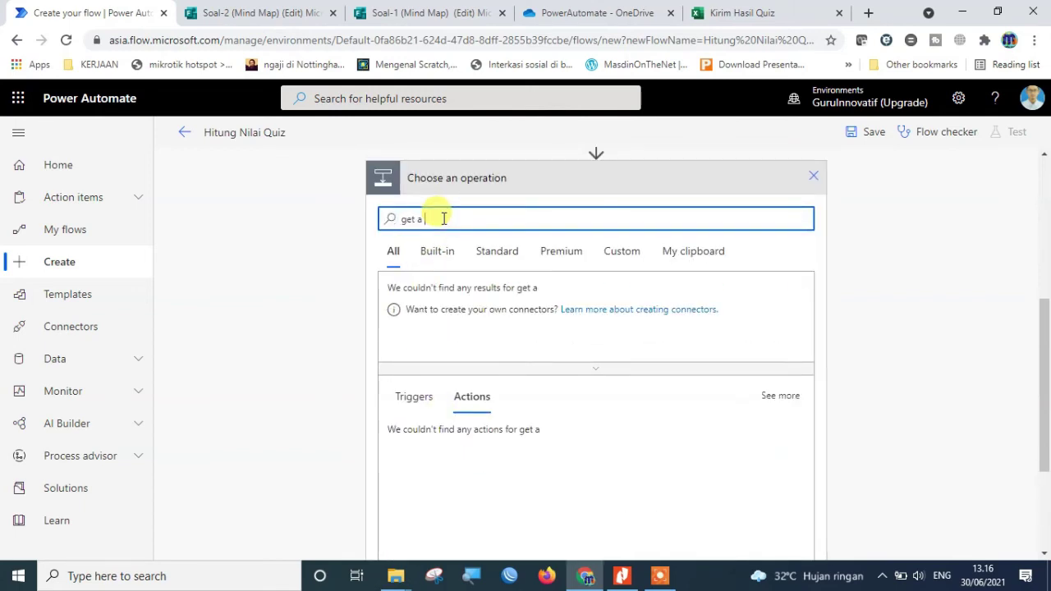
pyautogui.write('o')
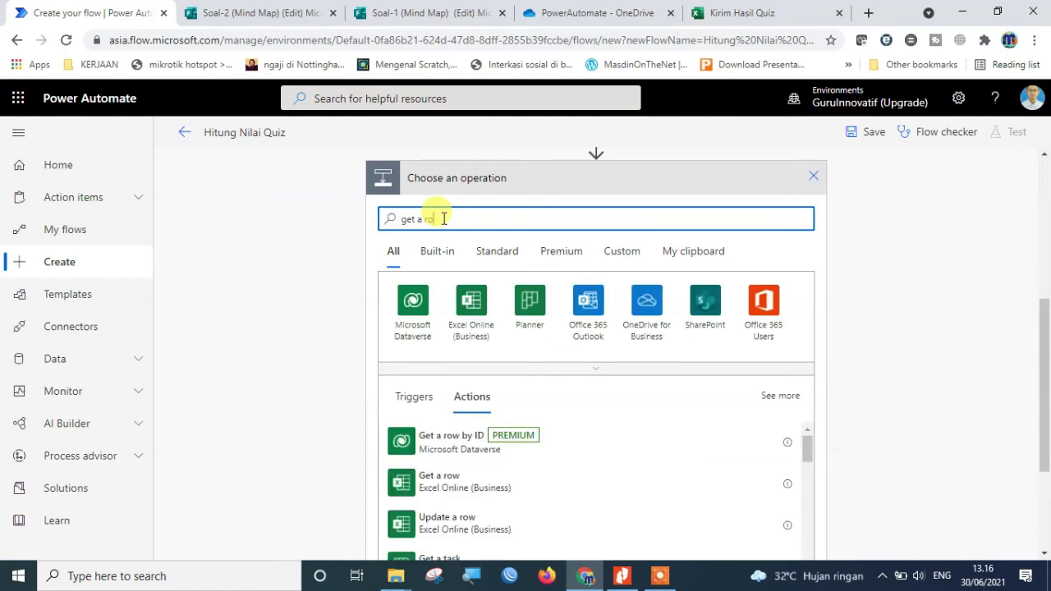
pyautogui.write('w')
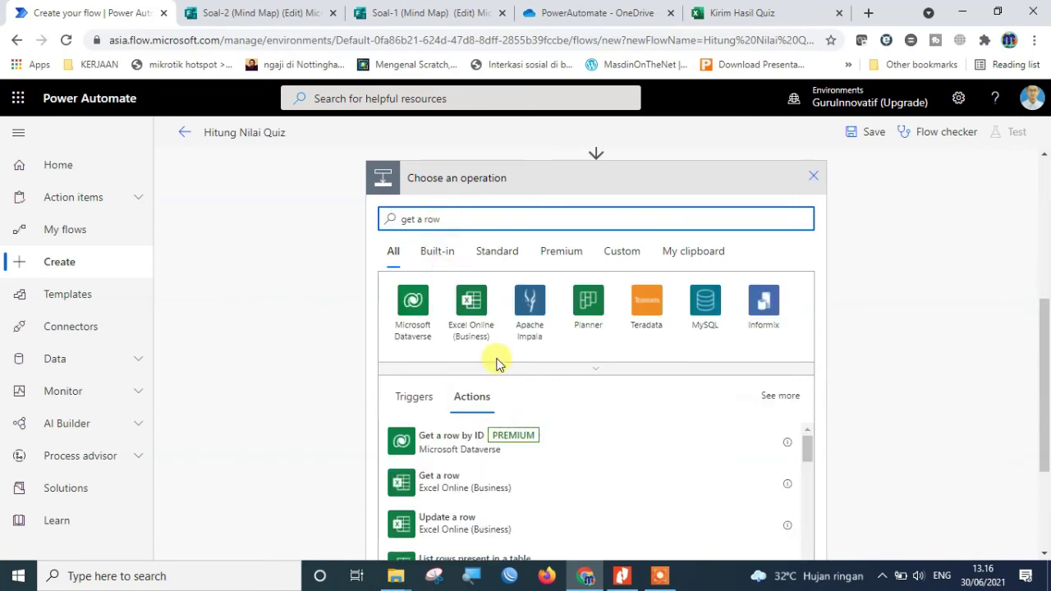
pyautogui.click(396, 484)
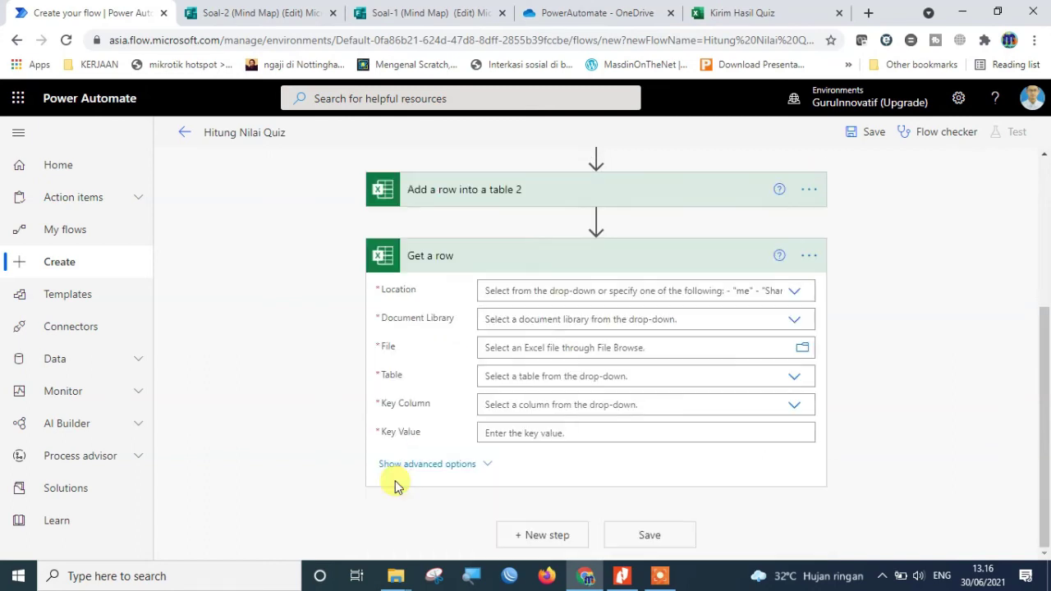
# Step: Set Get a row's Location to OneDrive for Business, Document Library to OneDrive and File to /PowerAutomate/Kirim Hasil Quiz.xlsx
pyautogui.click(791, 292)
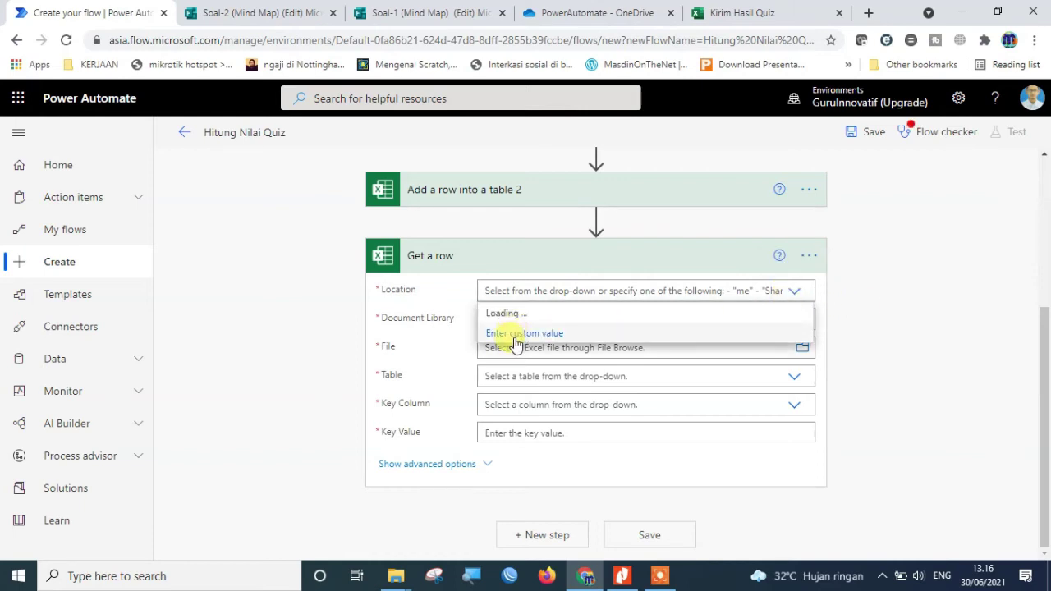
pyautogui.click(533, 315)
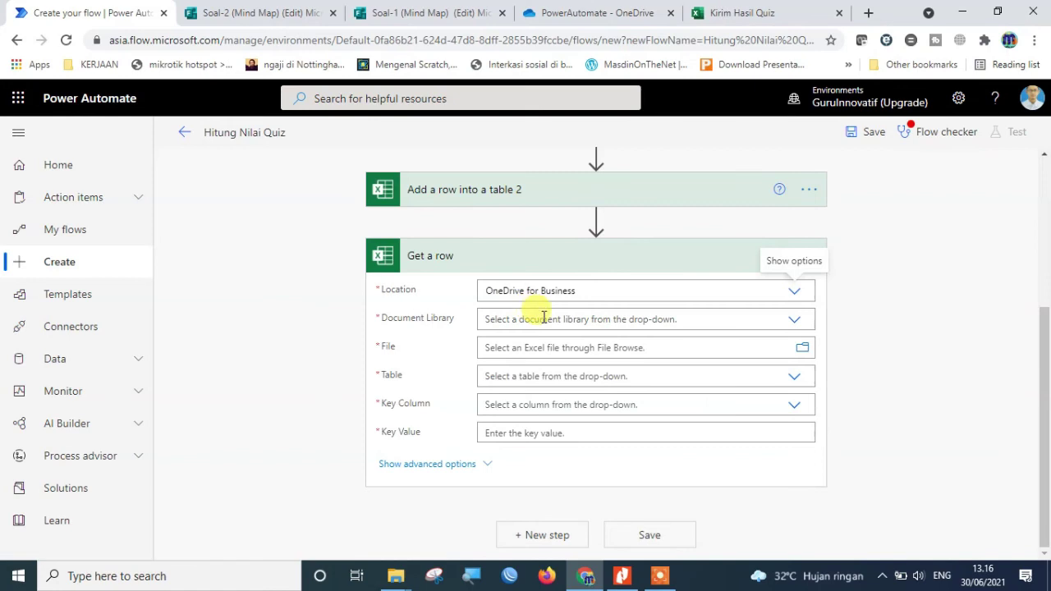
pyautogui.click(793, 322)
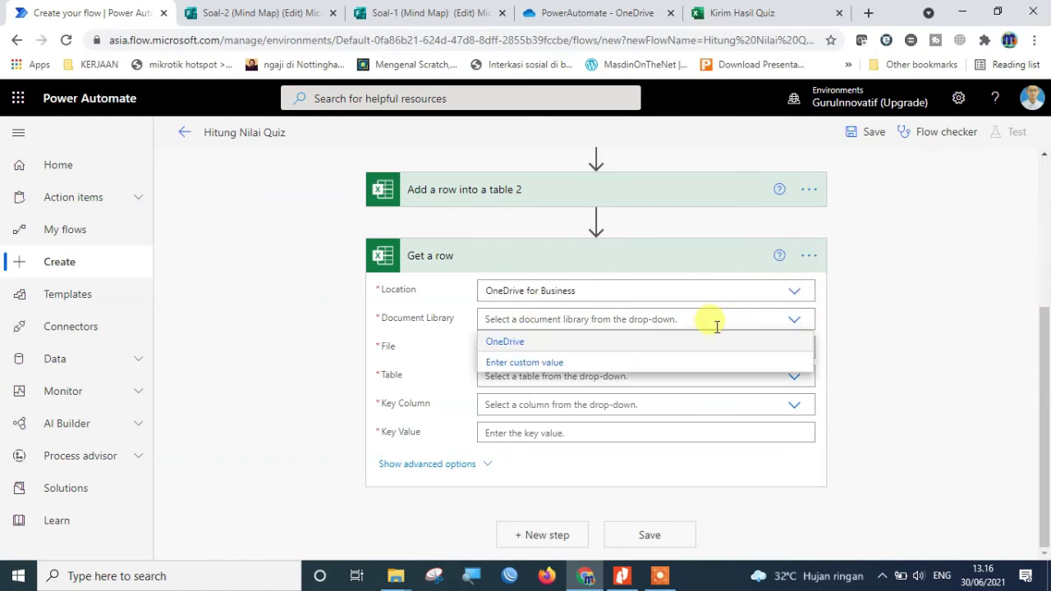
pyautogui.click(509, 344)
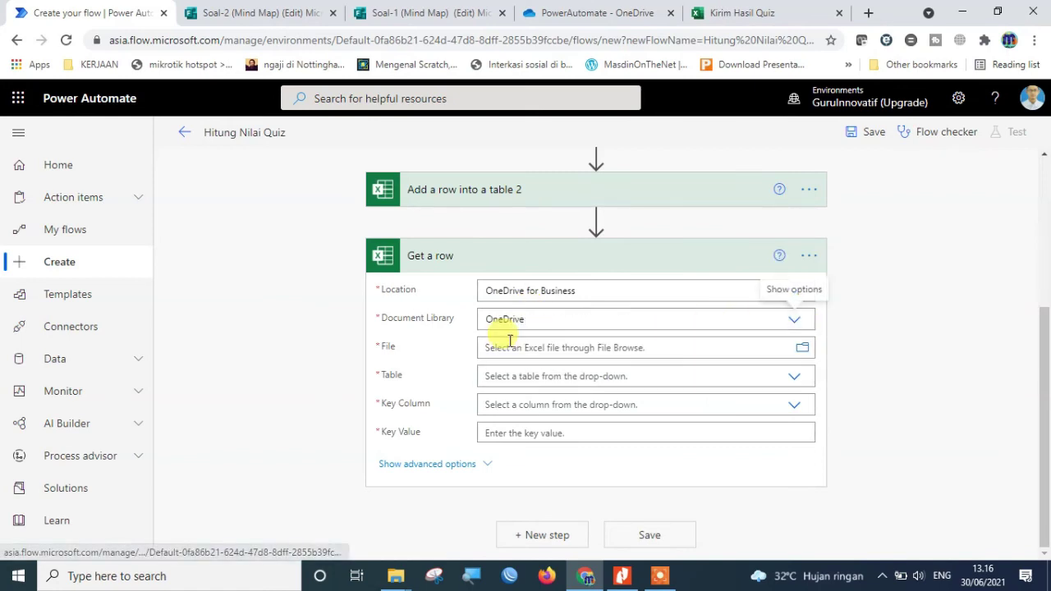
pyautogui.click(803, 351)
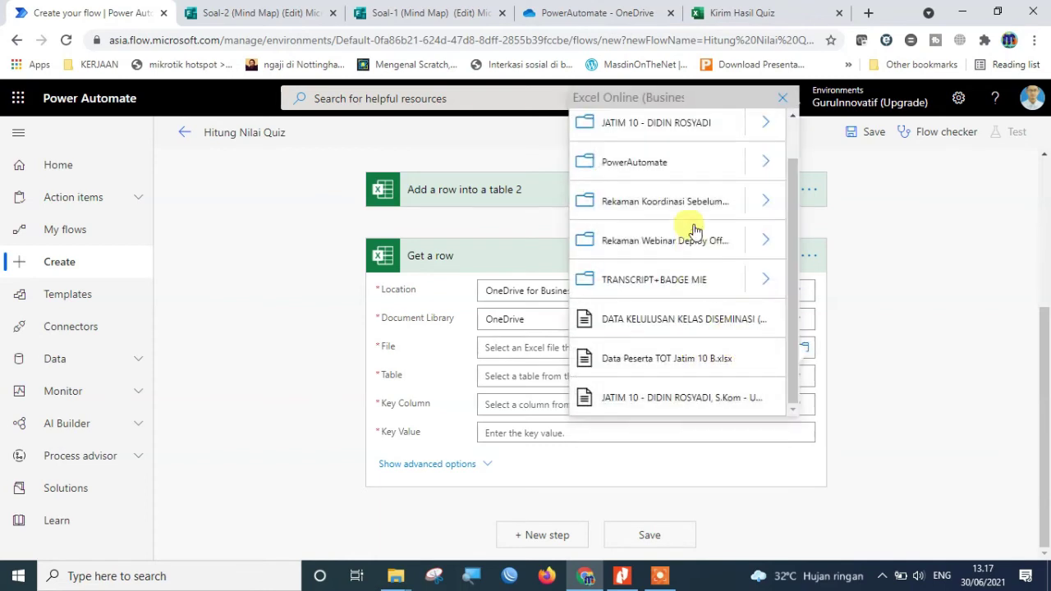
pyautogui.click(766, 163)
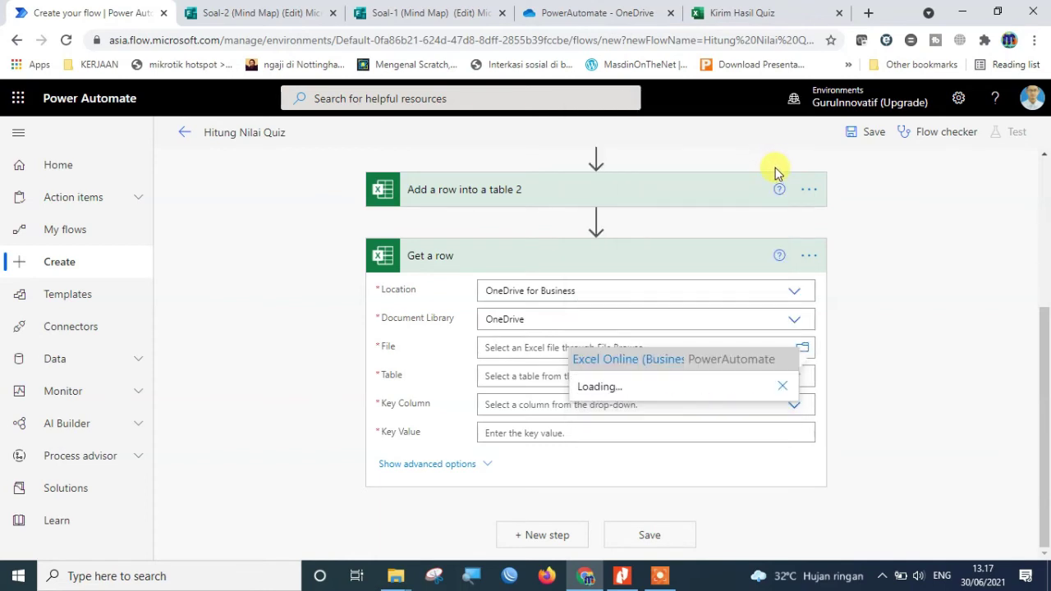
pyautogui.click(619, 393)
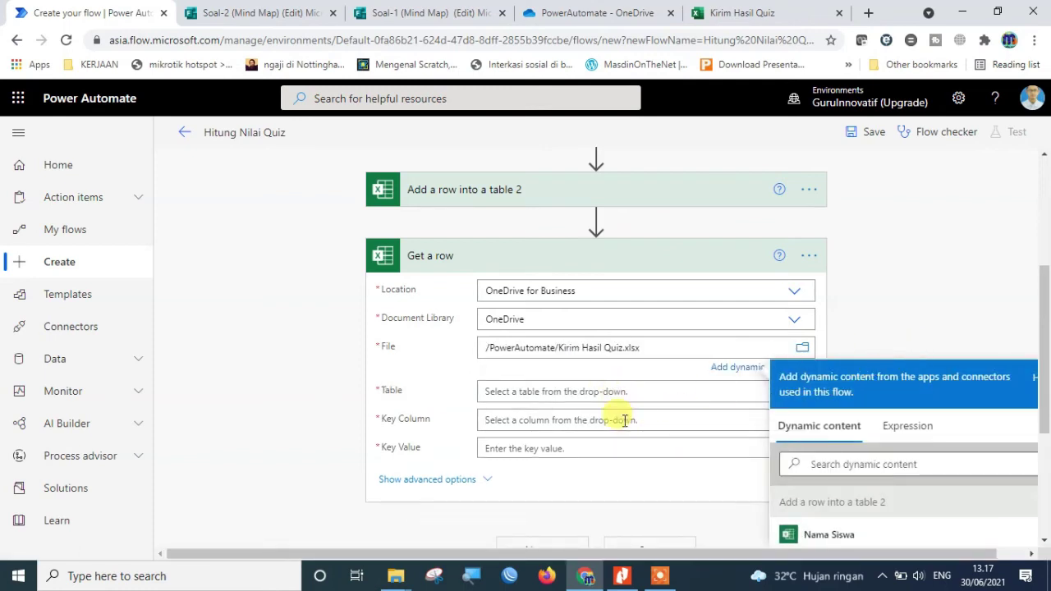
# Step: Set the Table of Get a row to Table1 and its Key Column to Email Siswa
pyautogui.click(531, 392)
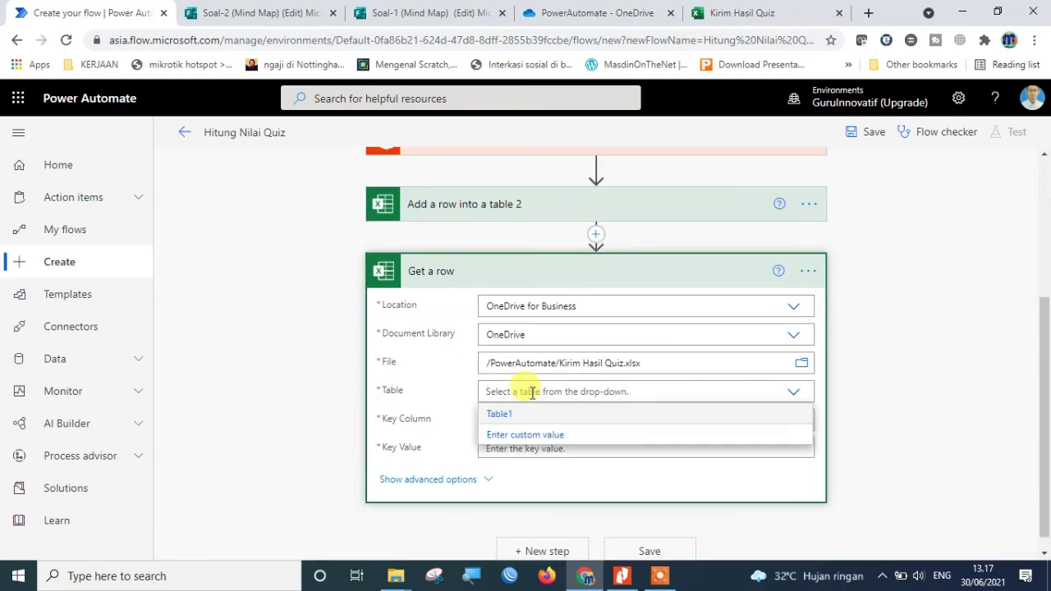
pyautogui.click(520, 413)
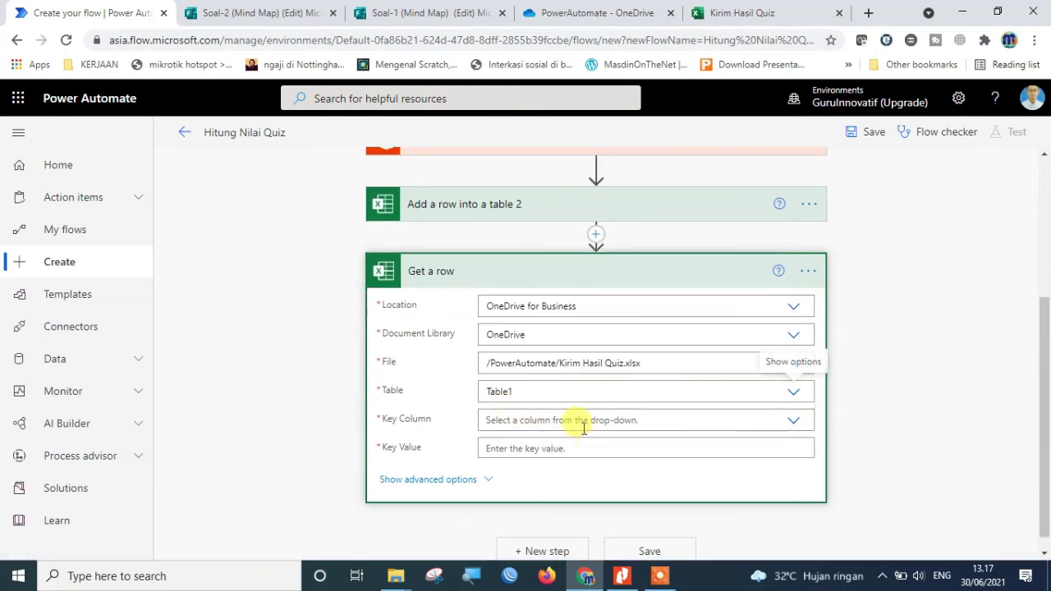
pyautogui.click(625, 420)
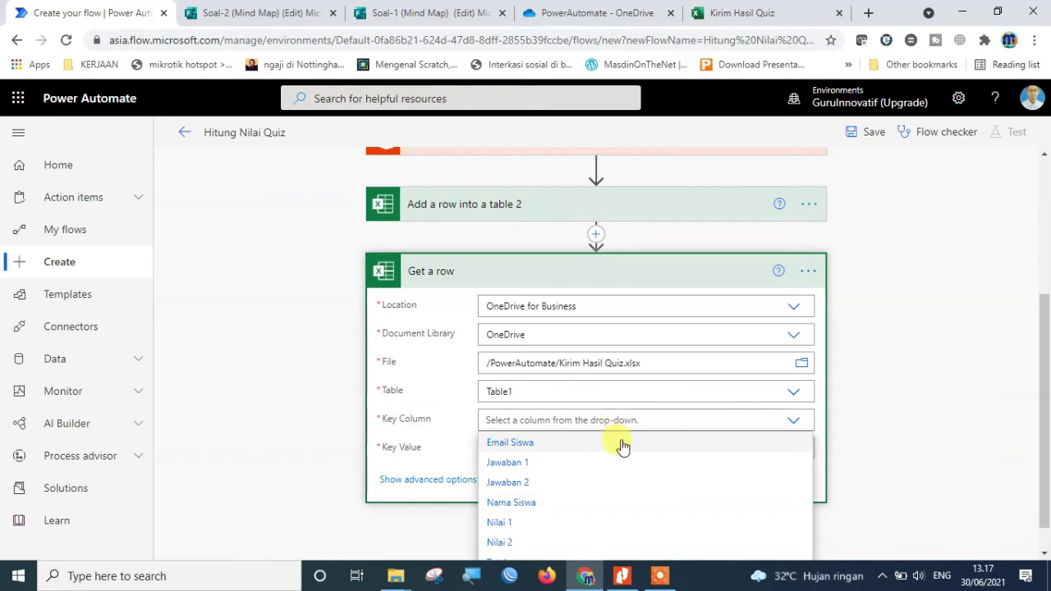
pyautogui.click(523, 445)
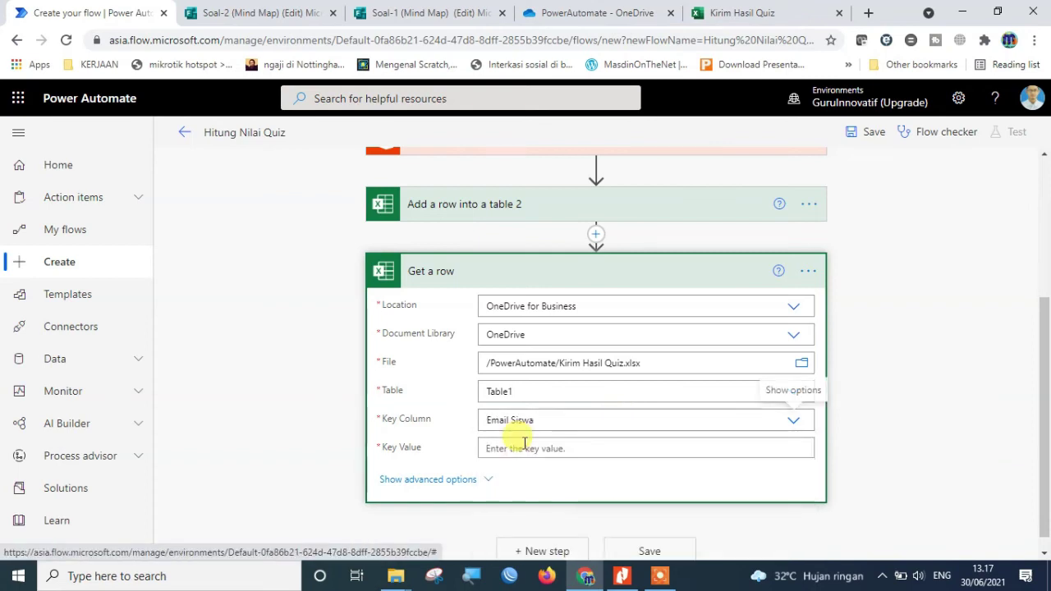
# Step: Search the dynamic content for "respon" and fill the Key Value with Responders' Email from Get response details 2
pyautogui.click(596, 451)
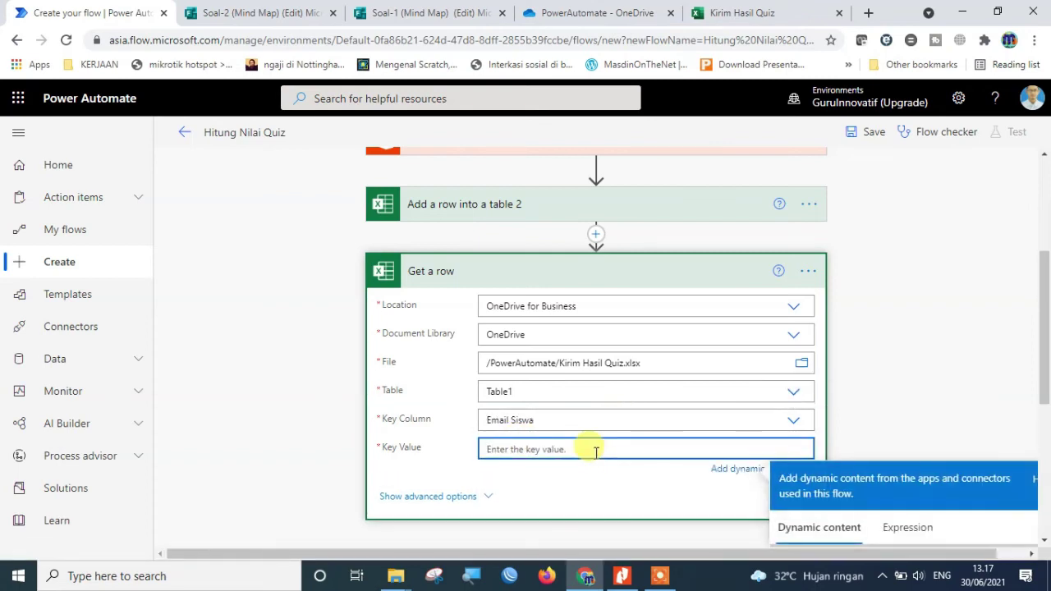
pyautogui.scroll(-1, 932, 411)
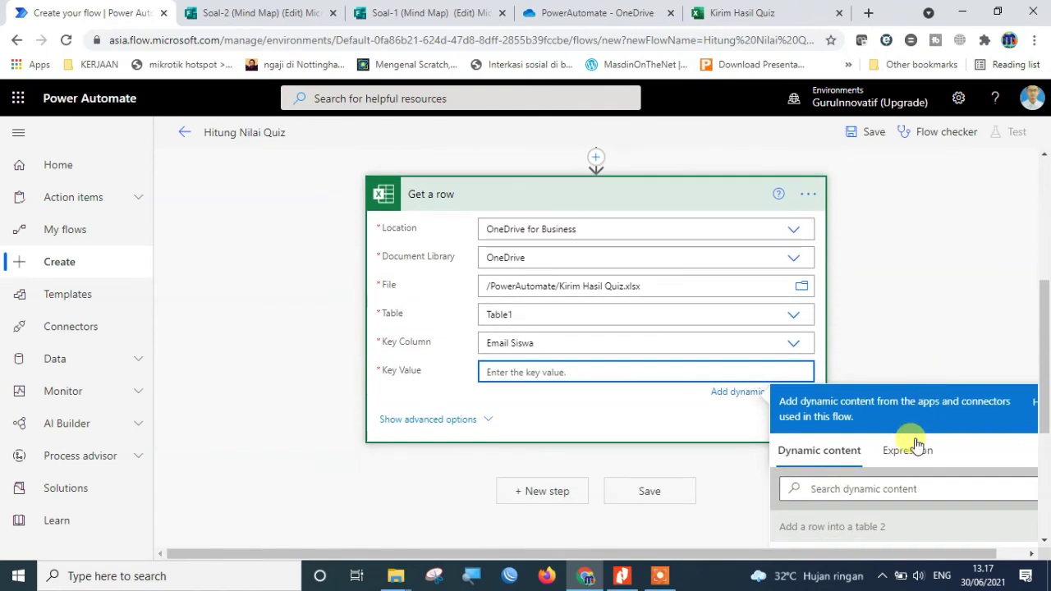
pyautogui.scroll(-1, 871, 488)
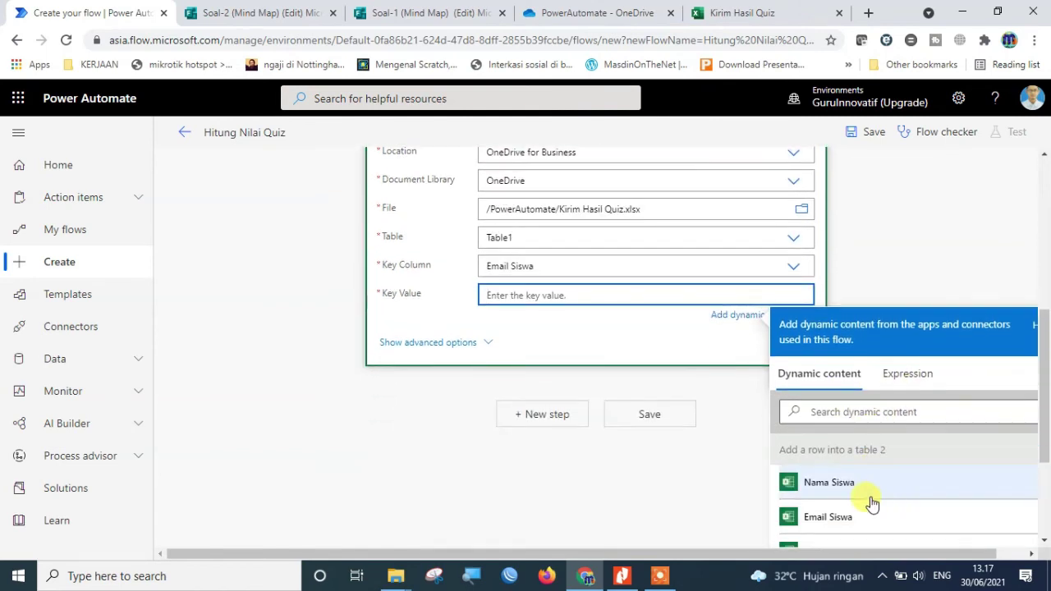
pyautogui.scroll(-3, 871, 493)
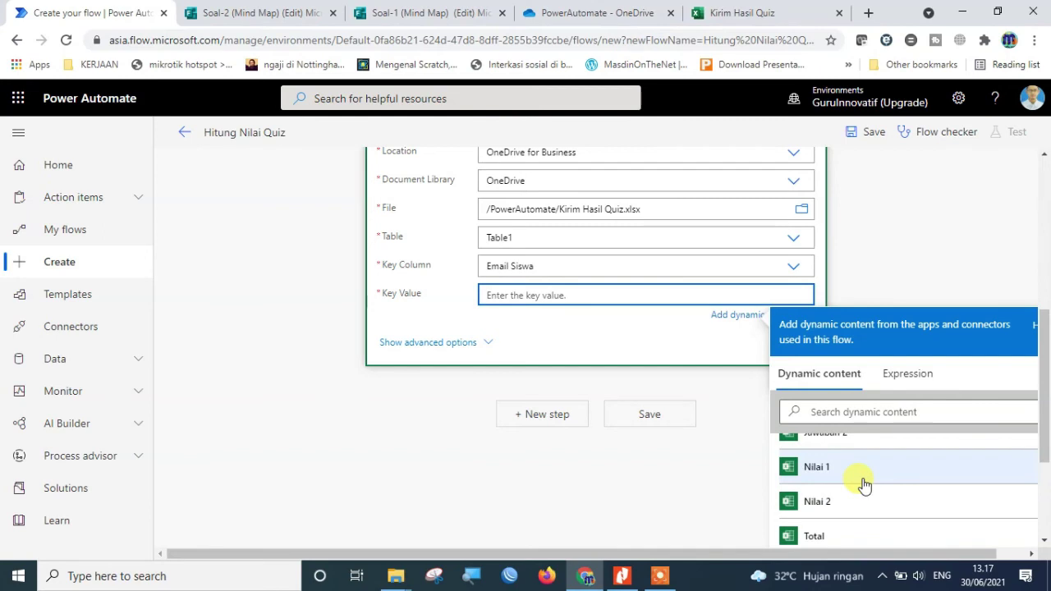
pyautogui.scroll(3, 864, 486)
pyautogui.scroll(-3, 864, 493)
pyautogui.scroll(-3, 864, 497)
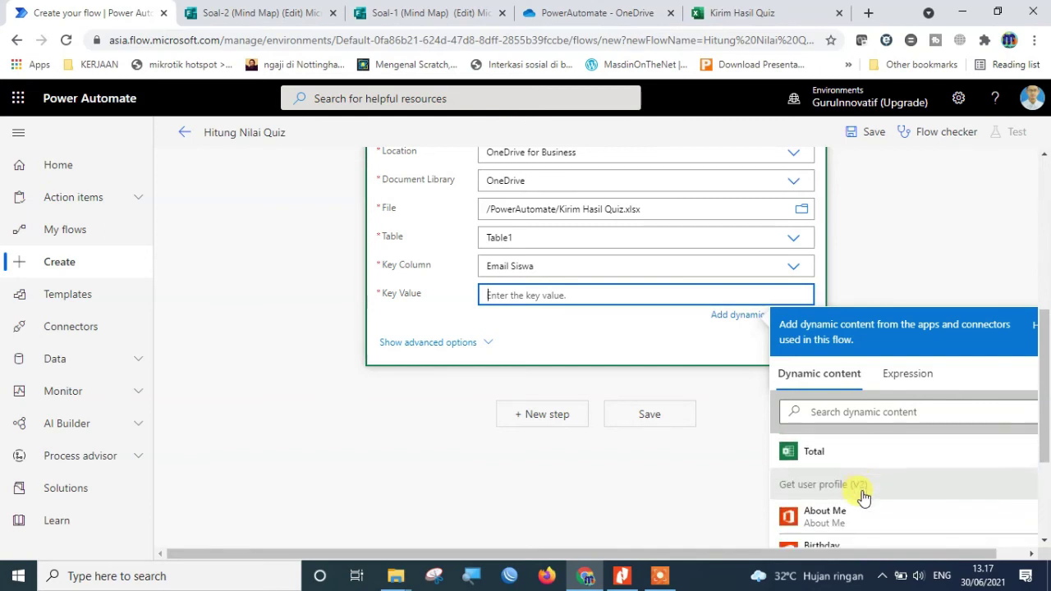
pyautogui.scroll(3, 864, 497)
pyautogui.scroll(5, 863, 497)
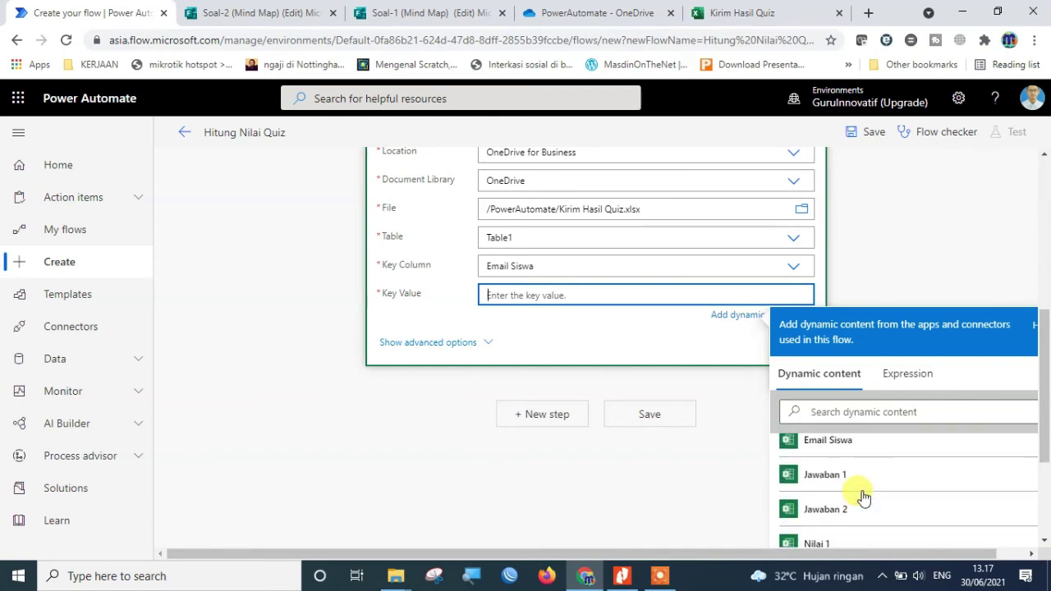
pyautogui.click(841, 412)
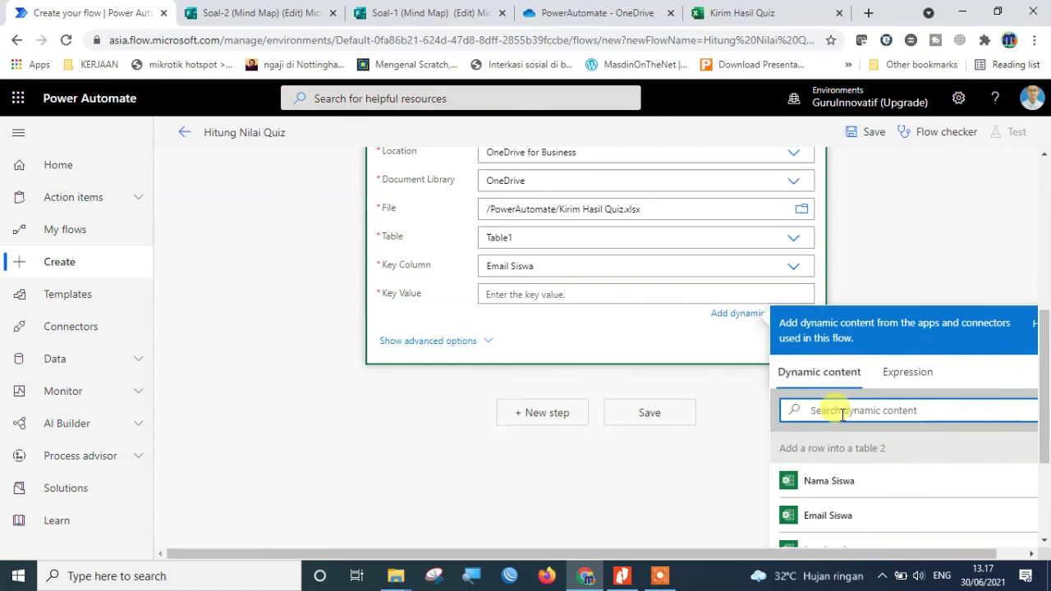
pyautogui.write('respon')
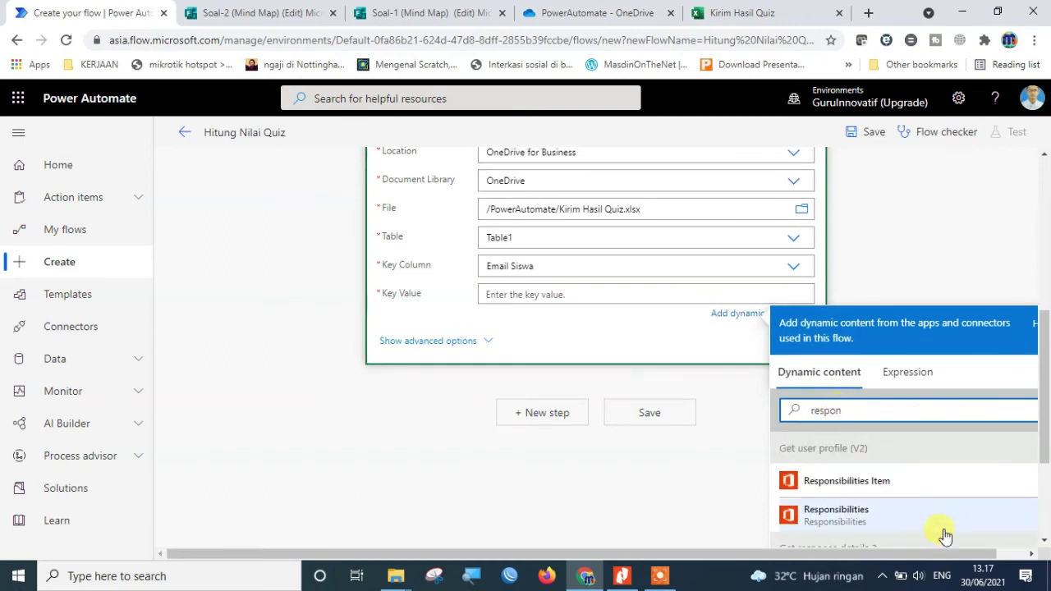
pyautogui.scroll(-1, 907, 483)
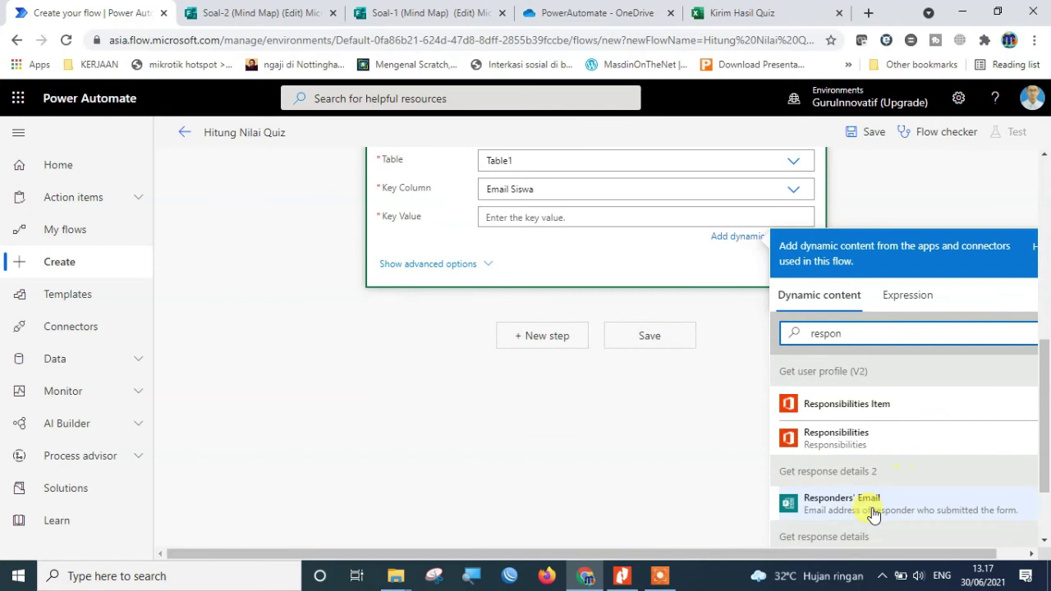
pyautogui.click(828, 510)
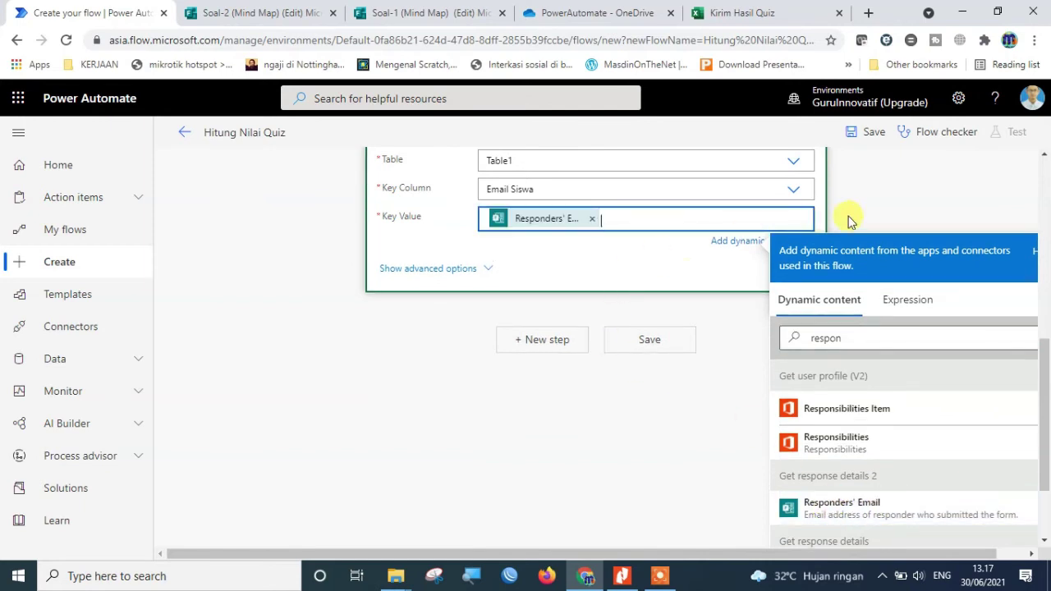
# Step: Consult the Send an email (V2) example in the Modul 3 PDF in Nitro Pro and return to the flow in Chrome
pyautogui.click(621, 262)
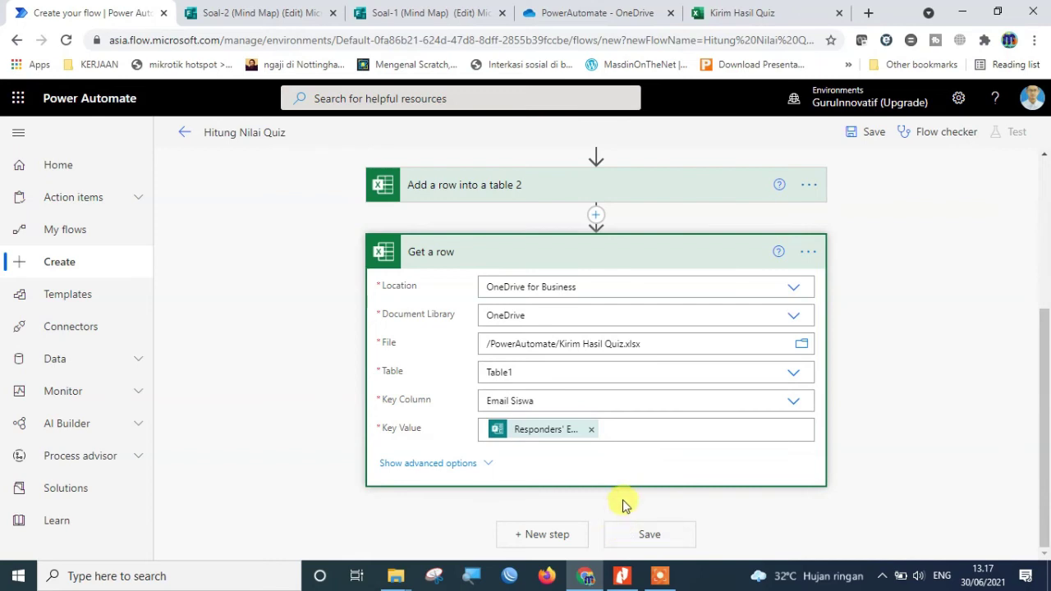
pyautogui.click(661, 576)
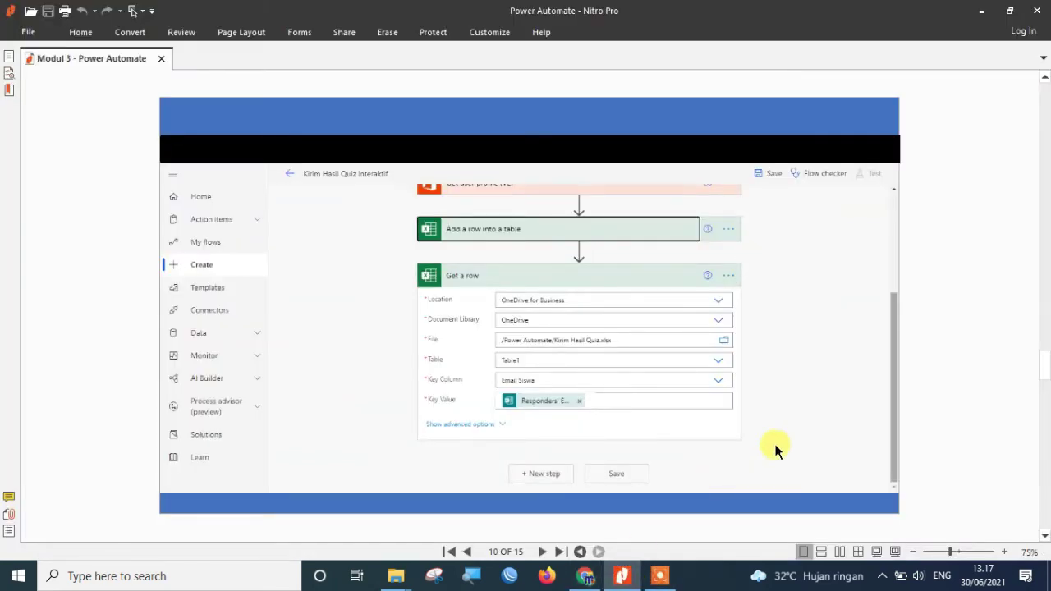
pyautogui.scroll(-1, 776, 449)
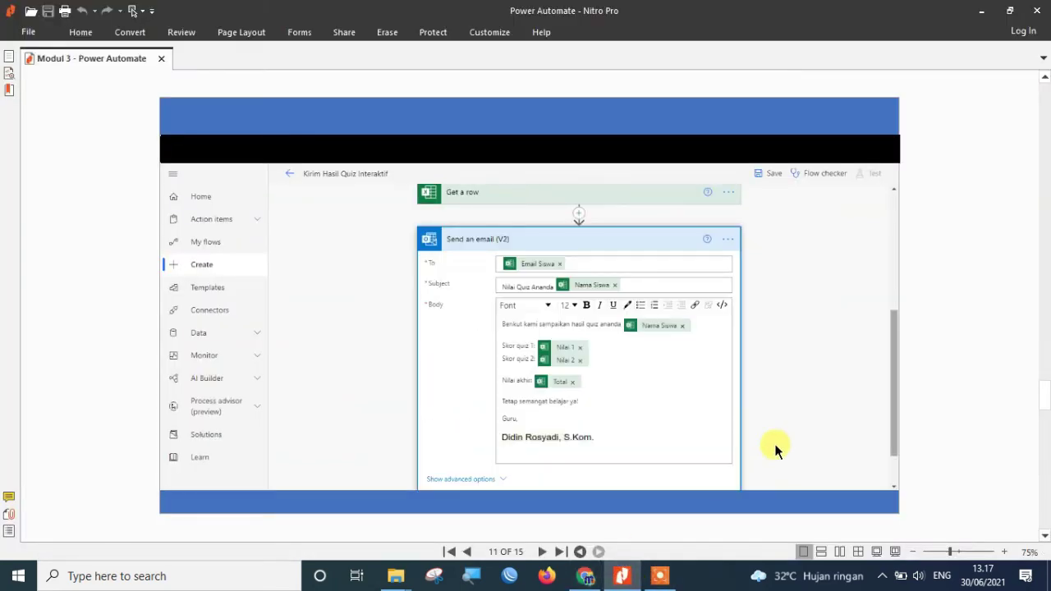
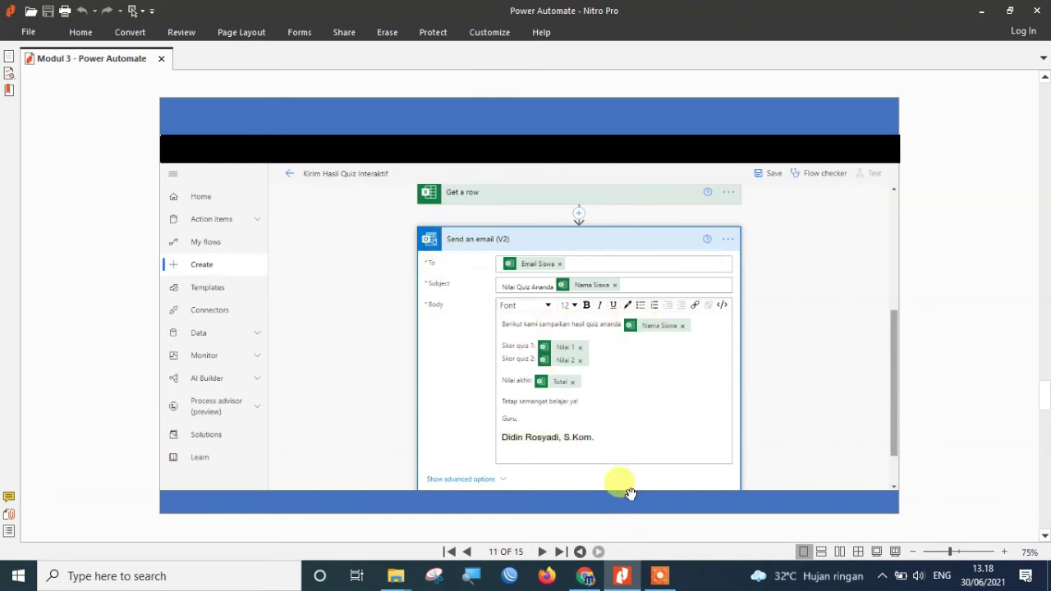
pyautogui.click(585, 576)
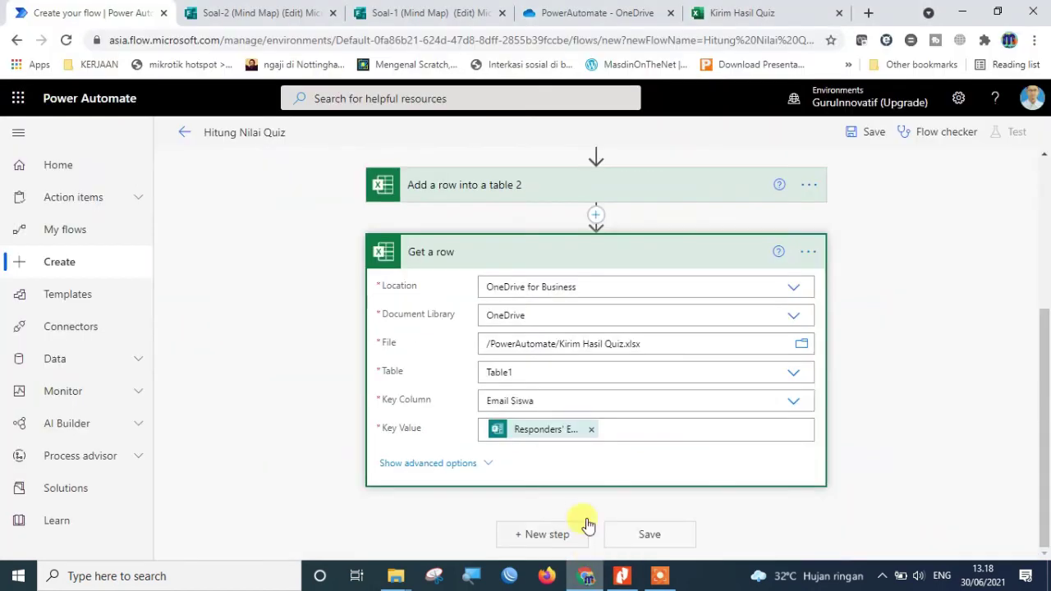
# Step: Search the operations for "send an" and add the Office 365 Outlook Send an email (V2) action after Get a row
pyautogui.click(534, 535)
pyautogui.write('send')
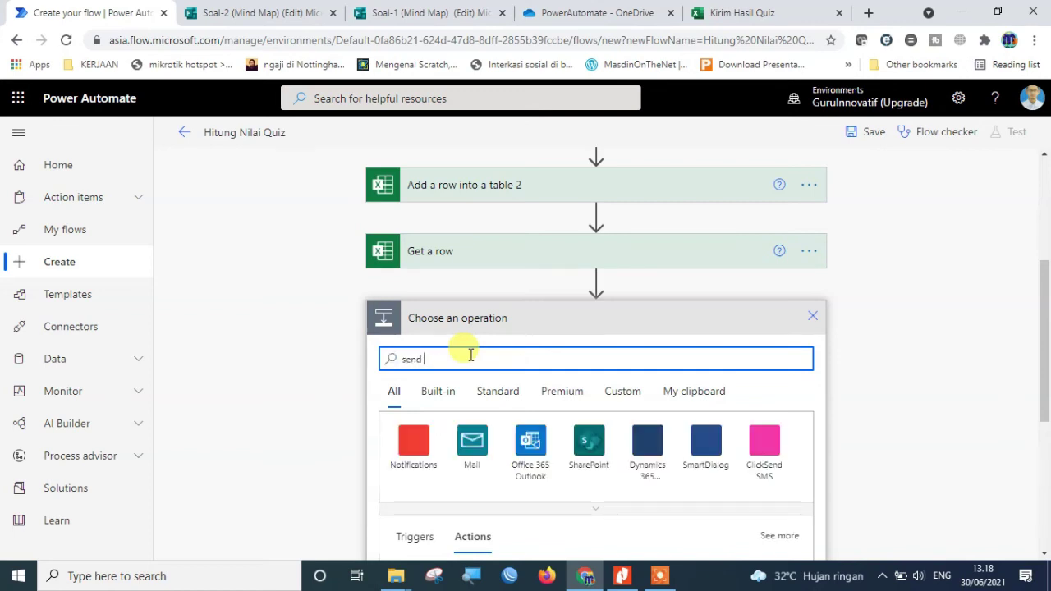
pyautogui.write(' an')
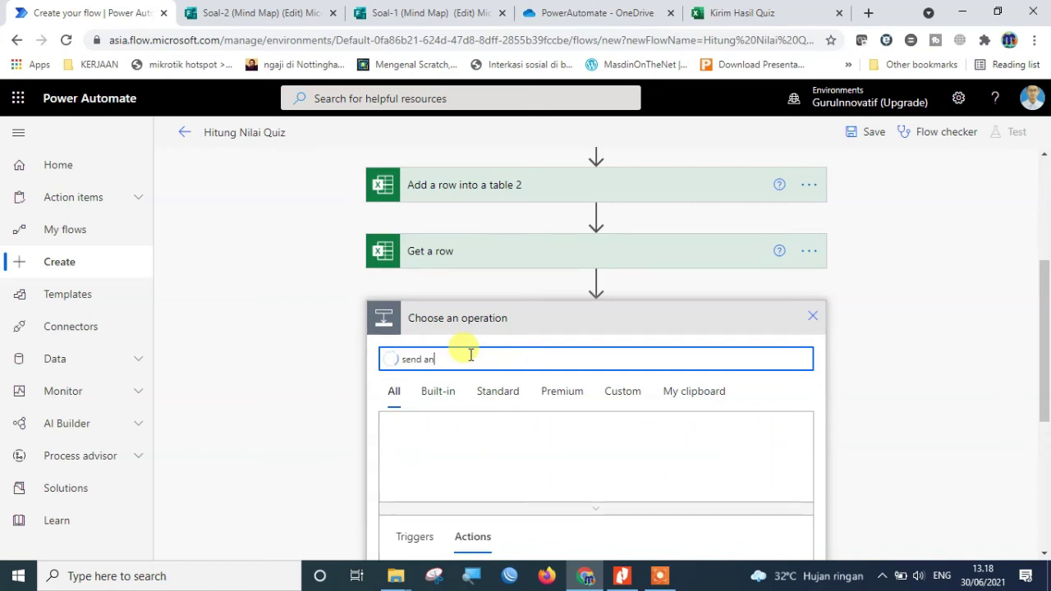
pyautogui.scroll(-2, 785, 451)
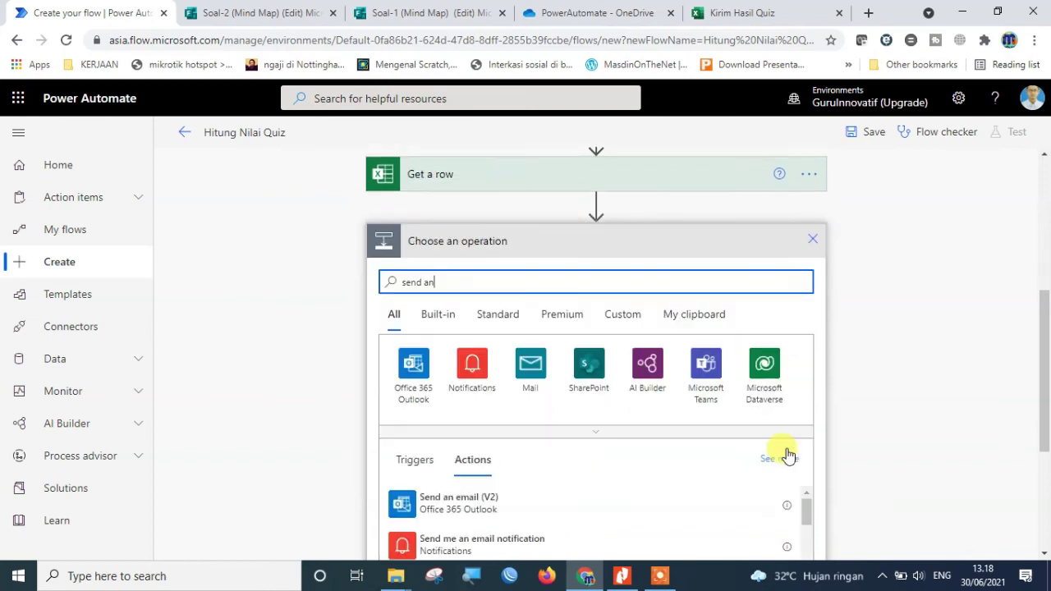
pyautogui.click(404, 427)
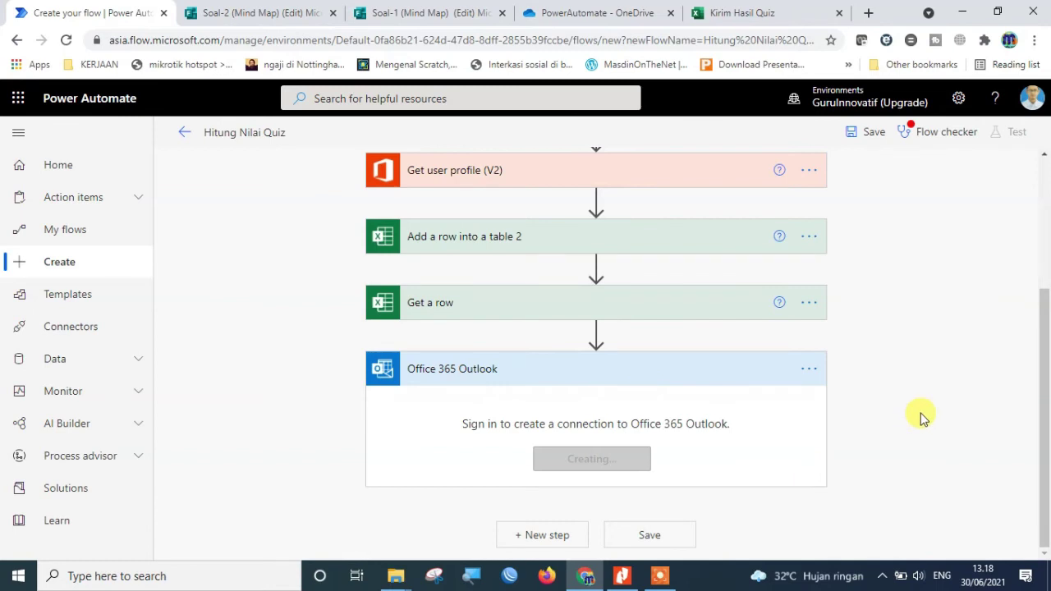
pyautogui.scroll(-1, 920, 417)
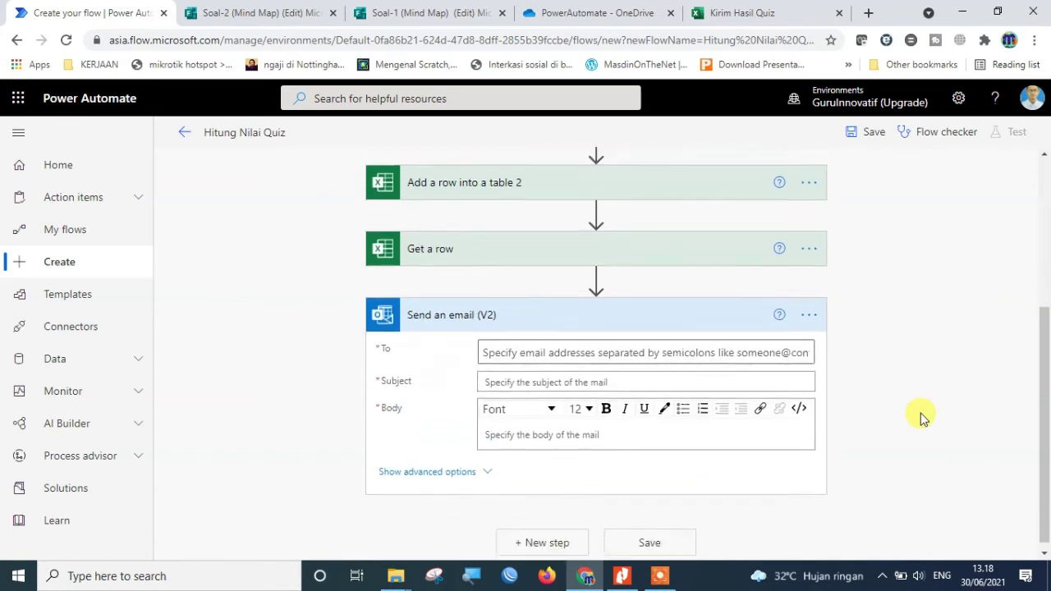
# Step: Fill the To field of Send an email (V2) with the dynamic content Email Siswa from Get a row
pyautogui.click(501, 345)
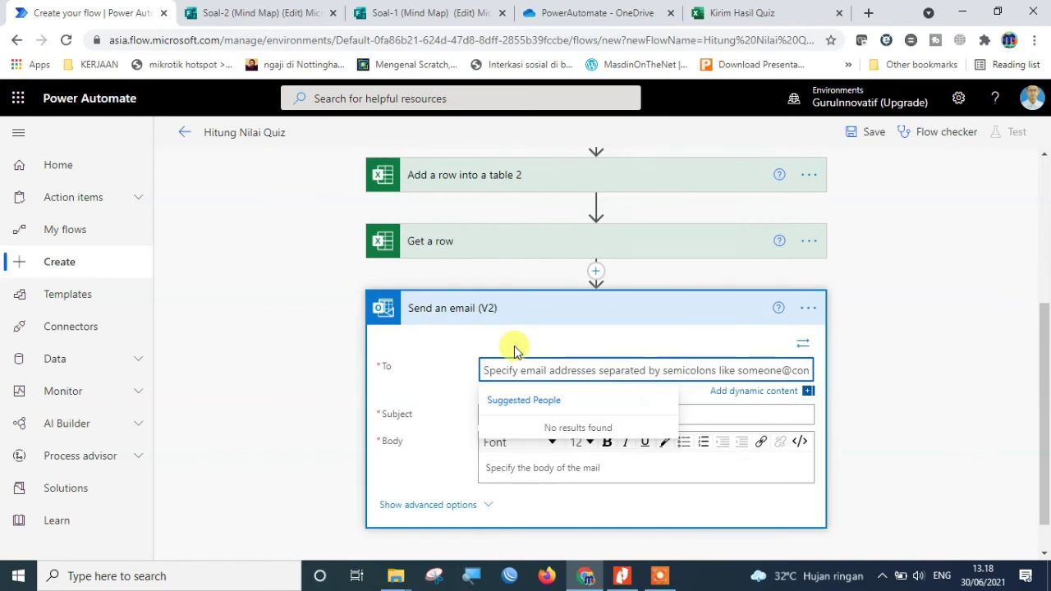
pyautogui.click(740, 393)
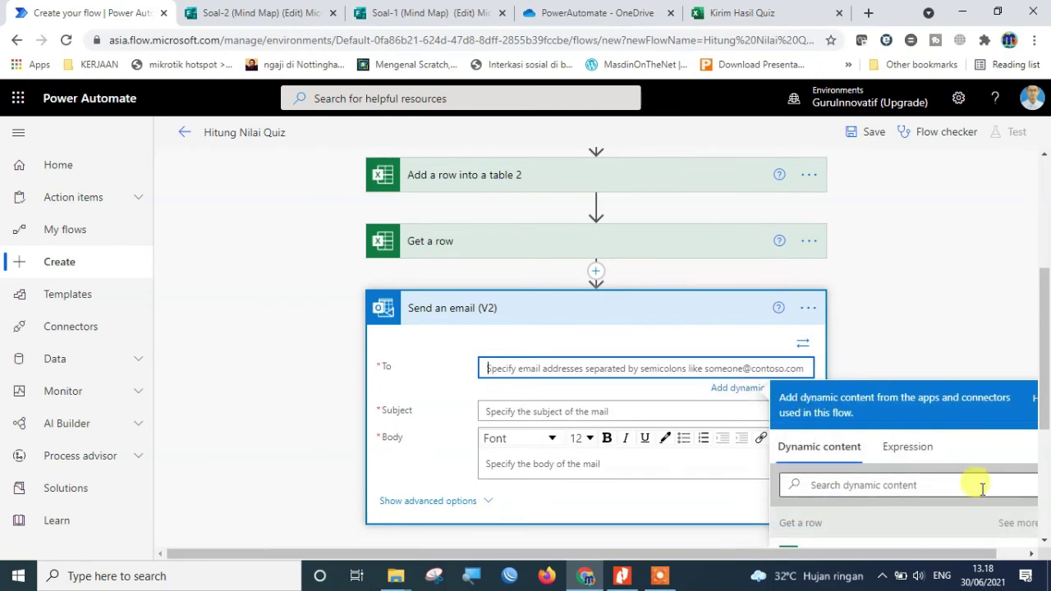
pyautogui.scroll(-1, 903, 480)
pyautogui.scroll(-1, 895, 476)
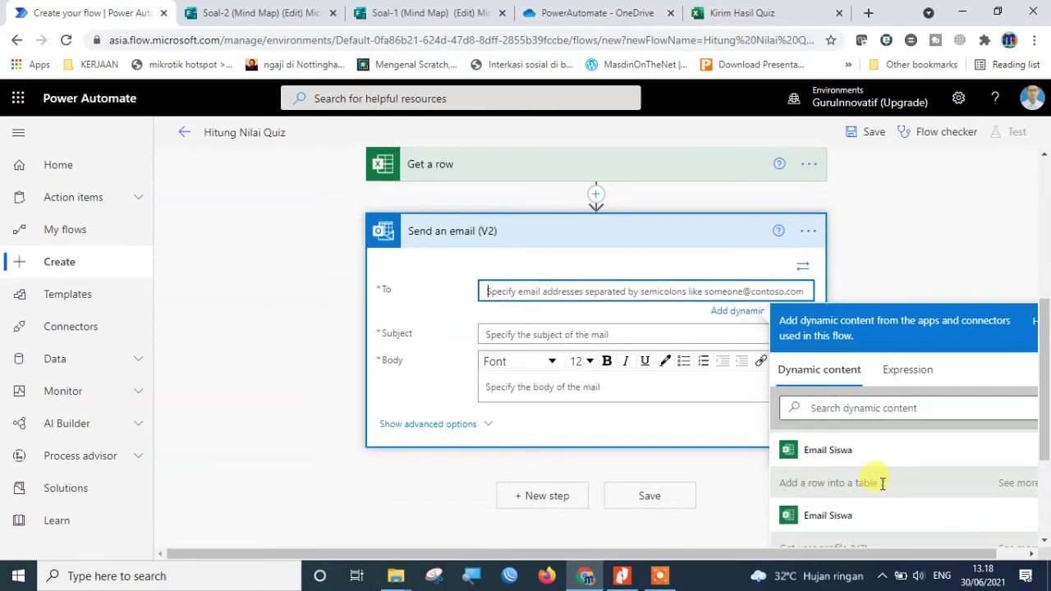
pyautogui.scroll(-1, 887, 509)
pyautogui.scroll(1, 881, 485)
pyautogui.scroll(1, 881, 482)
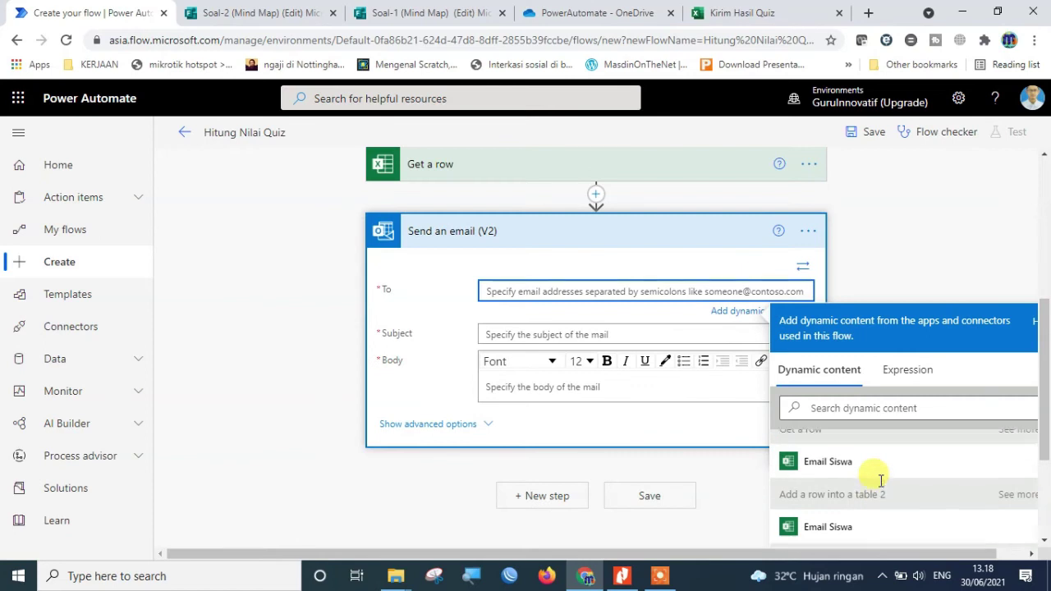
pyautogui.click(826, 479)
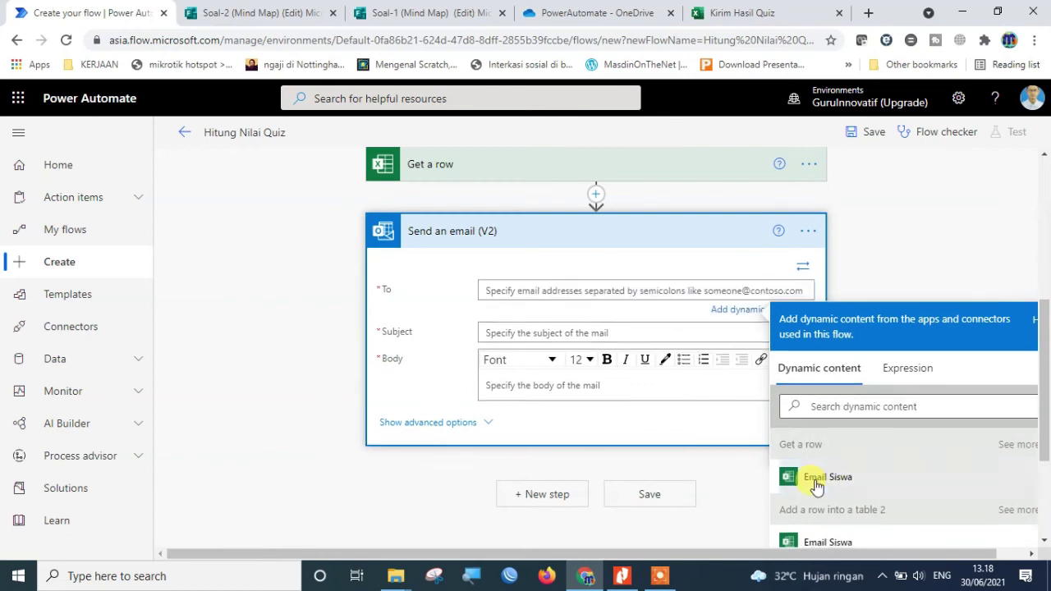
# Step: Set the email's Subject to "Nilai Quiz Materi Peta Minda Atas Nama" followed by Nama Siswa from Get a row
pyautogui.click(514, 337)
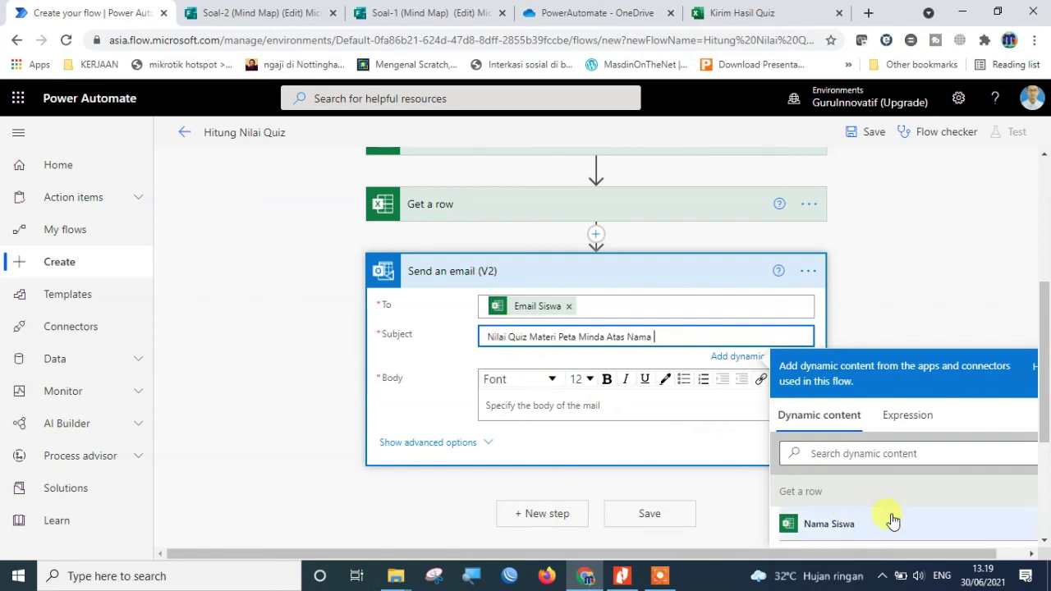
pyautogui.click(825, 530)
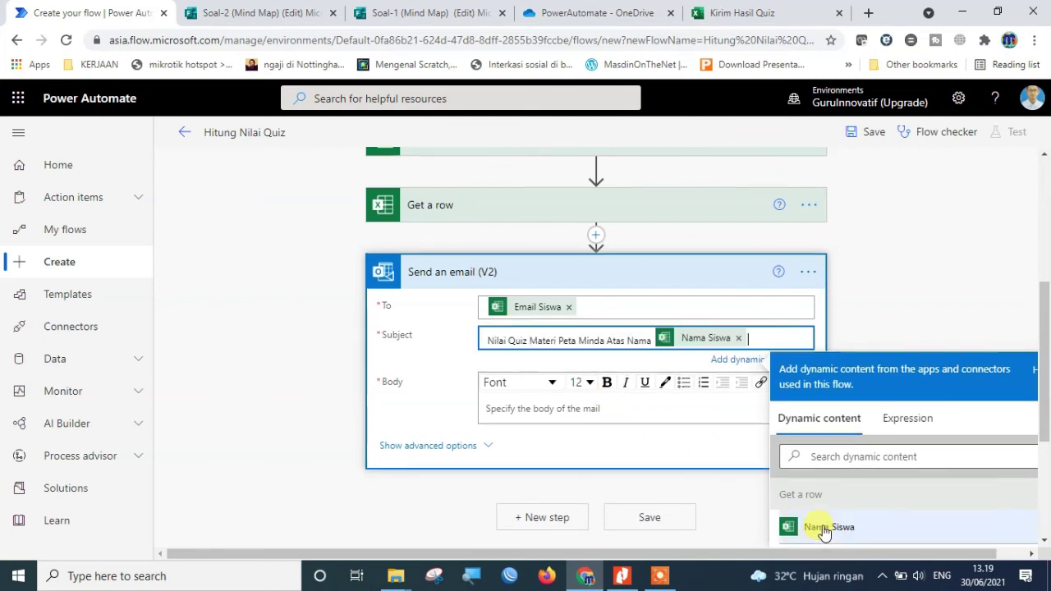
# Step: Begin the email body with "Salam." and "Berikut ini kami lampirkan nilai quiz materi peta minda, untuk siswa yang bernama :" followed by Nama Siswa
pyautogui.scroll(-1, 821, 316)
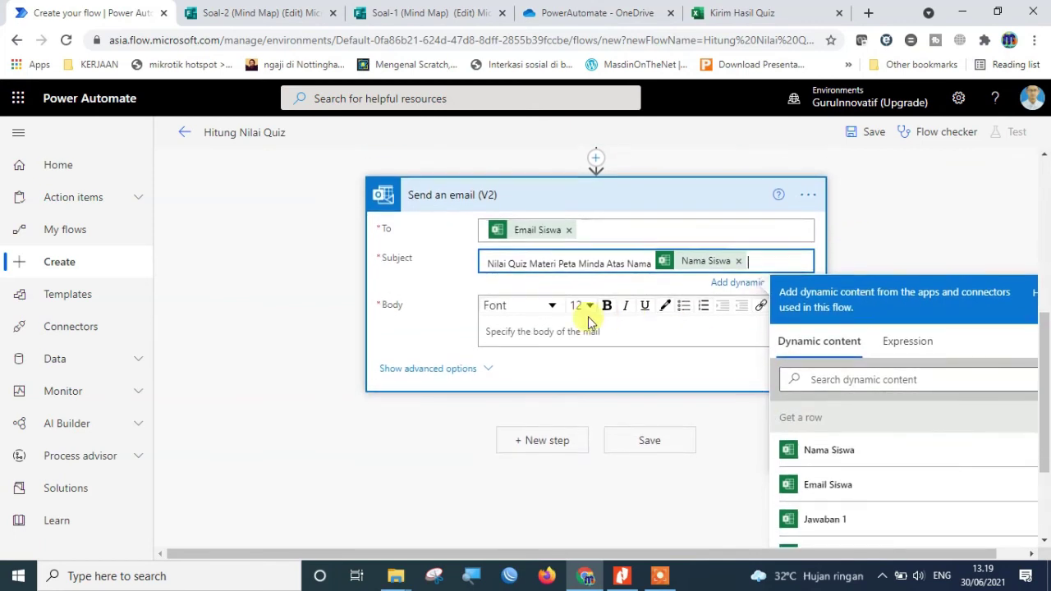
pyautogui.click(498, 329)
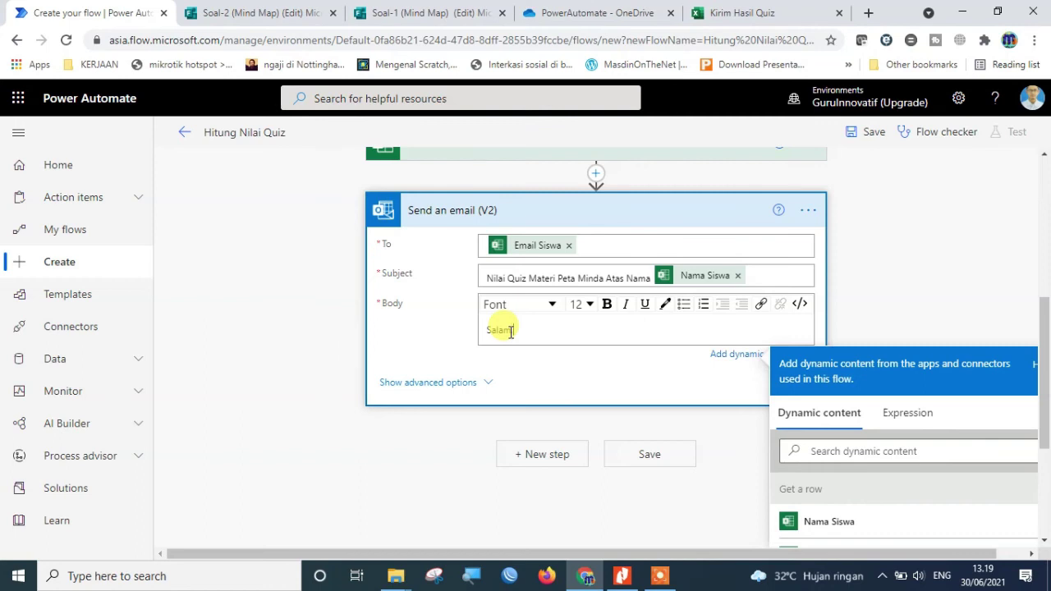
pyautogui.write('Salam')
pyautogui.press('Return')
pyautogui.press('Return')
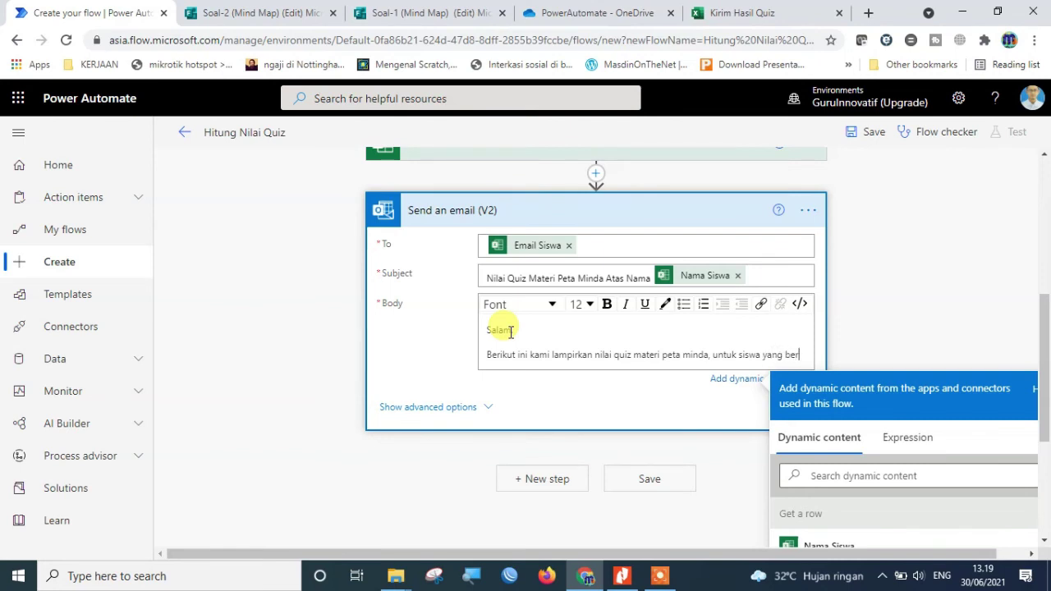
pyautogui.write('nama :')
pyautogui.scroll(-2, 884, 479)
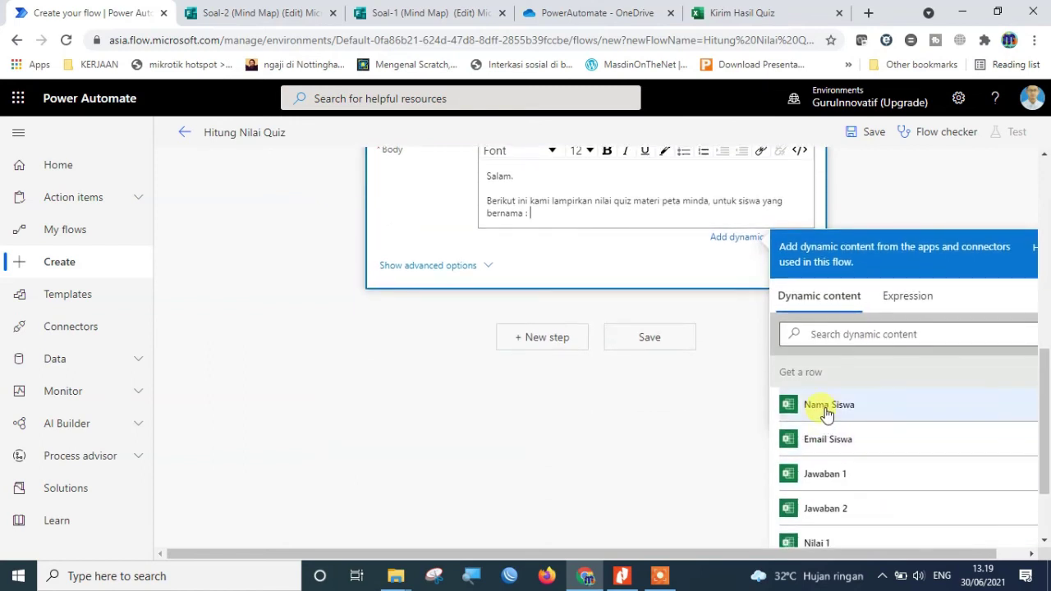
pyautogui.click(827, 413)
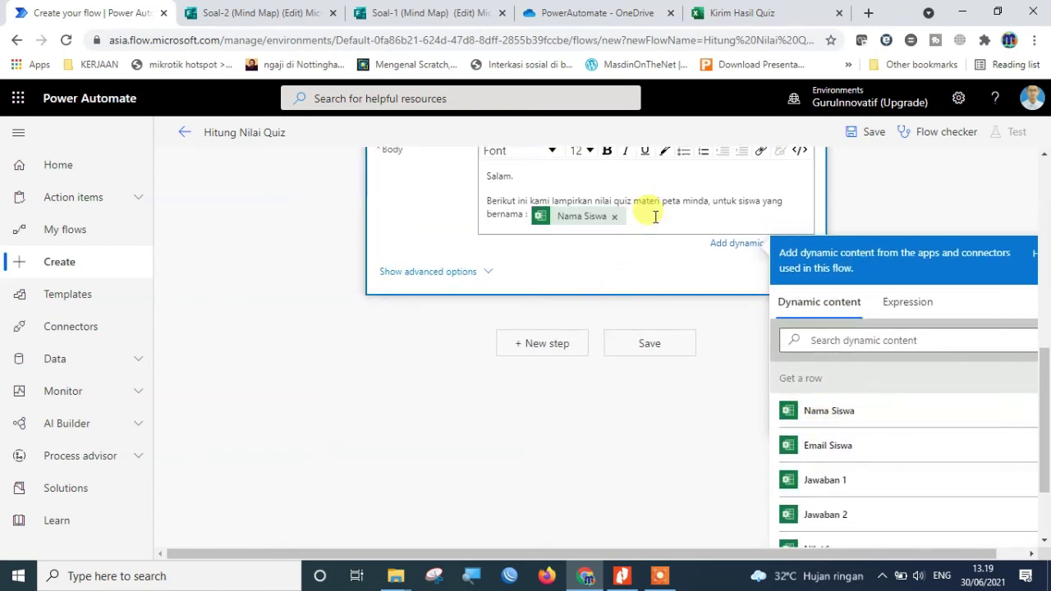
# Step: Add the body lines "Dengan rincian hasil berikut ini :" and "Skor Ke-1 :", the latter followed by Nilai 1 from Get a row
pyautogui.press('Return')
pyautogui.write('De')
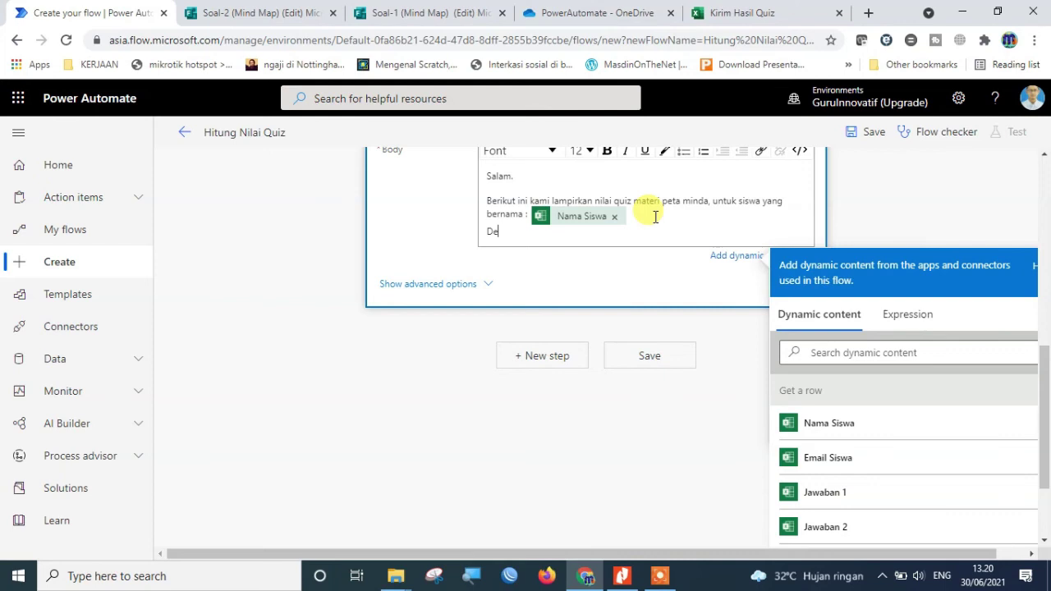
pyautogui.write('ngan rincian hasil berikut')
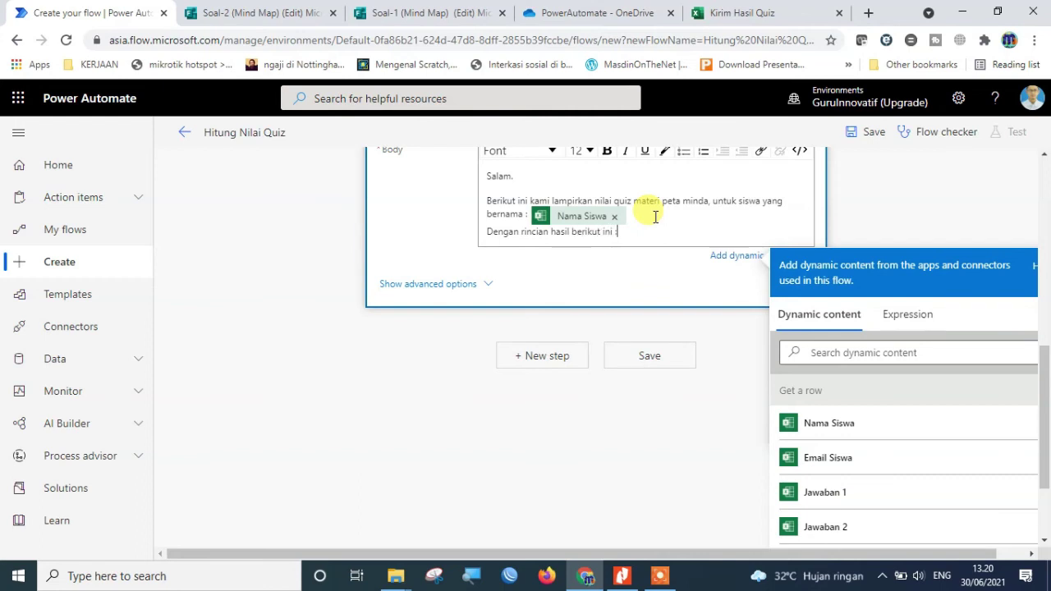
pyautogui.write(' ini :')
pyautogui.press('Return')
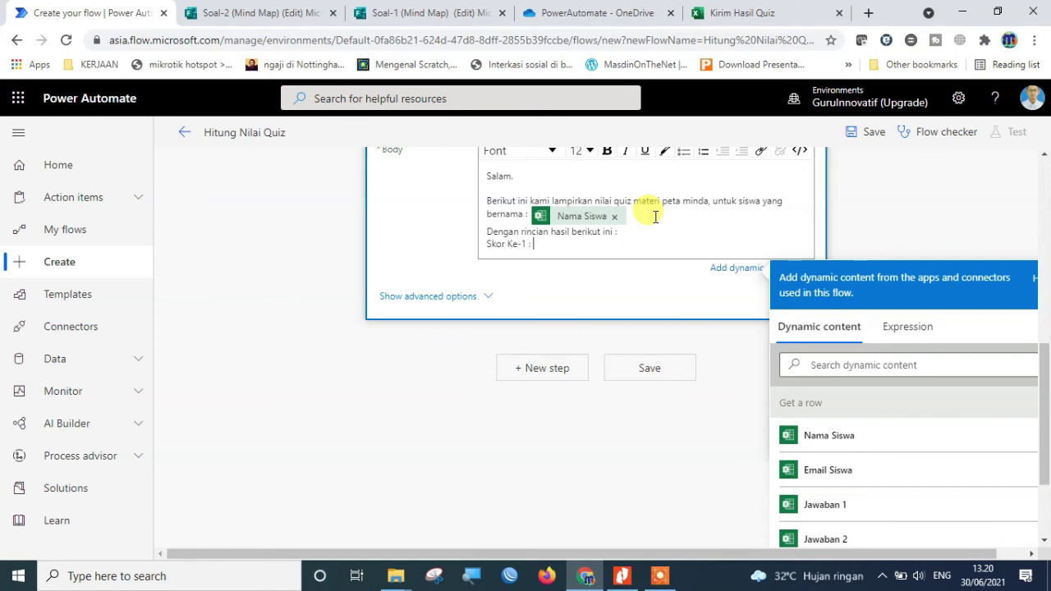
pyautogui.scroll(-2, 887, 484)
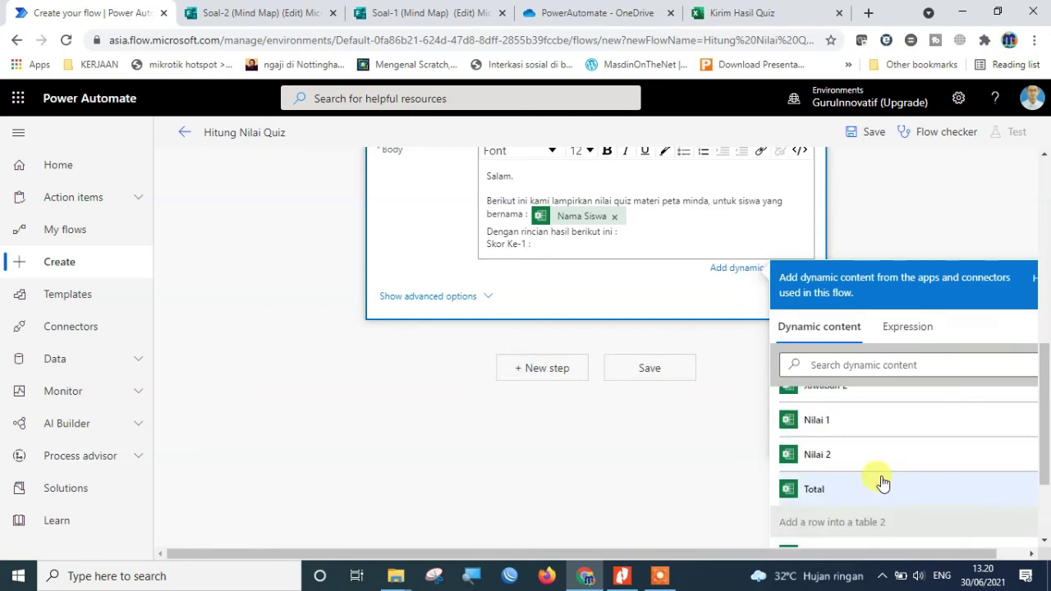
pyautogui.click(845, 427)
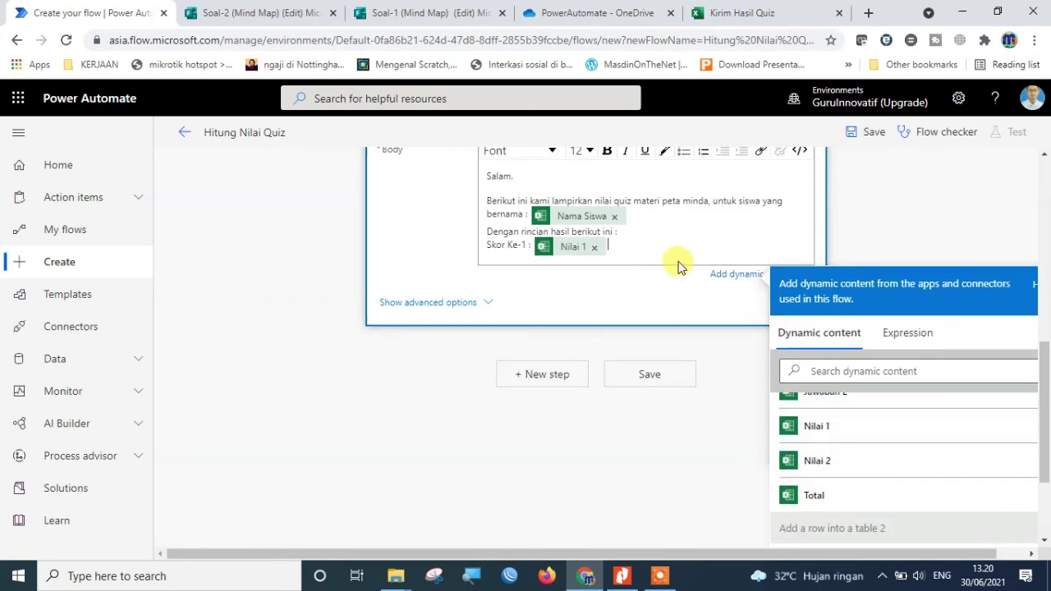
# Step: Add the body lines "Skor Ke-2 :" with Nilai 2 and "Total Nilai :" with Total from Get a row
pyautogui.press('Return')
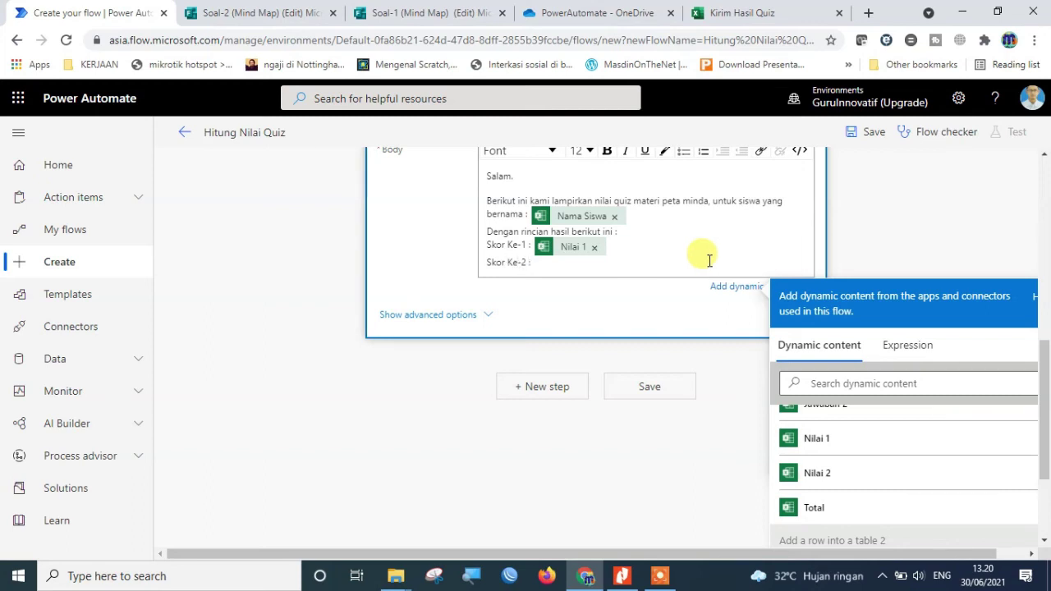
pyautogui.click(825, 483)
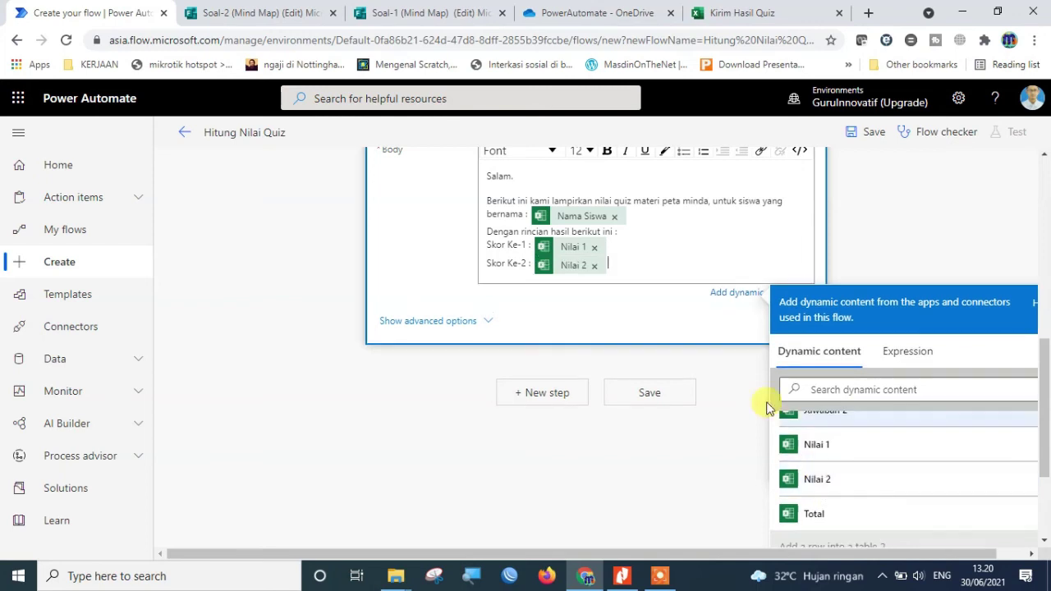
pyautogui.press('Return')
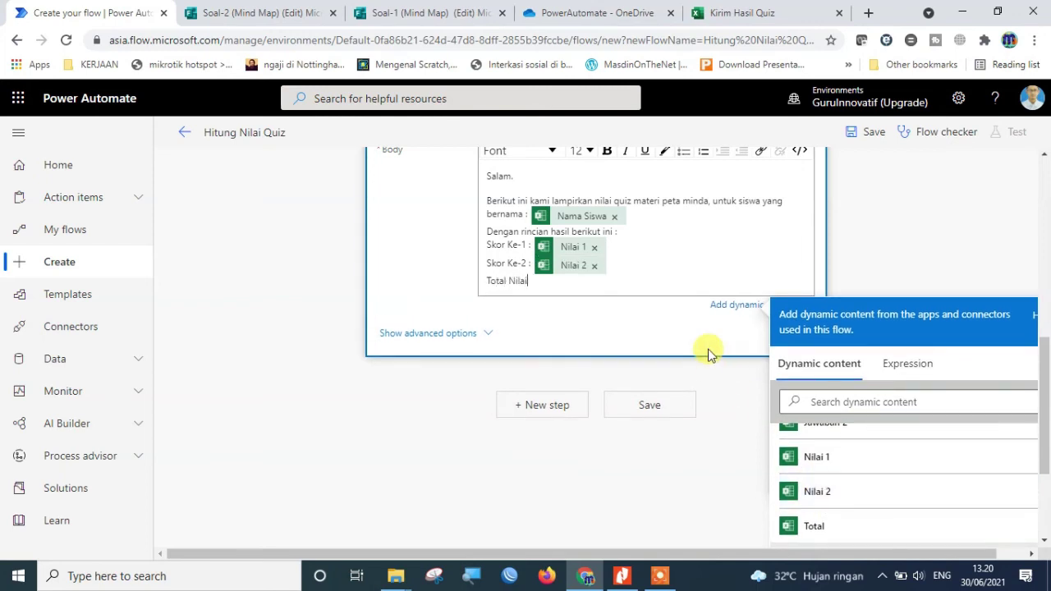
pyautogui.click(850, 528)
# Step: Close the email body with "Demikian informasi dari kami, tetap semangat belajar dan jaga kesehatan." and sign off with "Salam." and the teacher's name
pyautogui.press('Return')
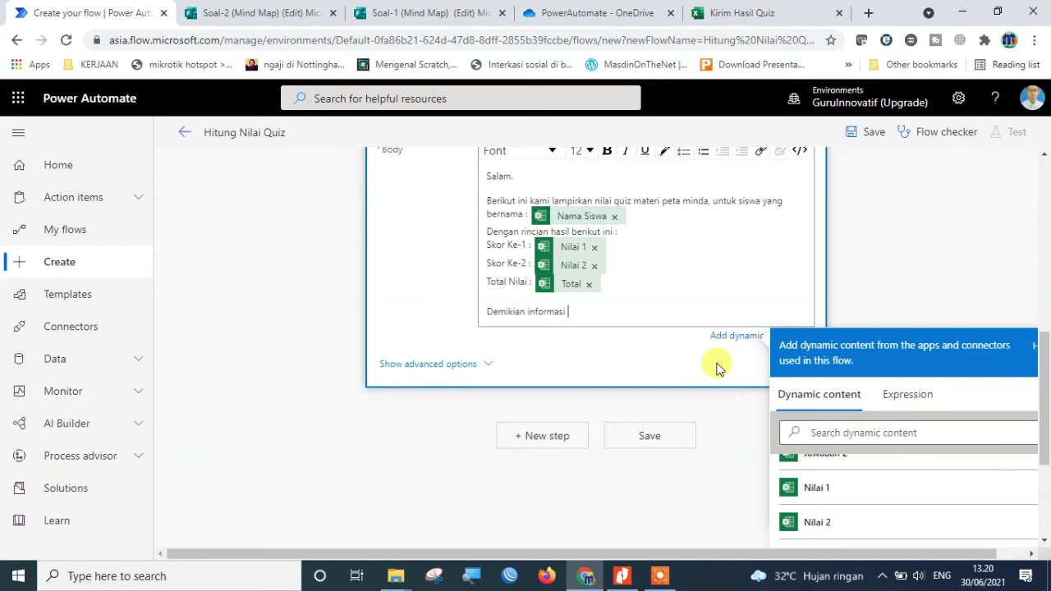
pyautogui.write('ri kami, tetap semangat belajar dan jaga ke')
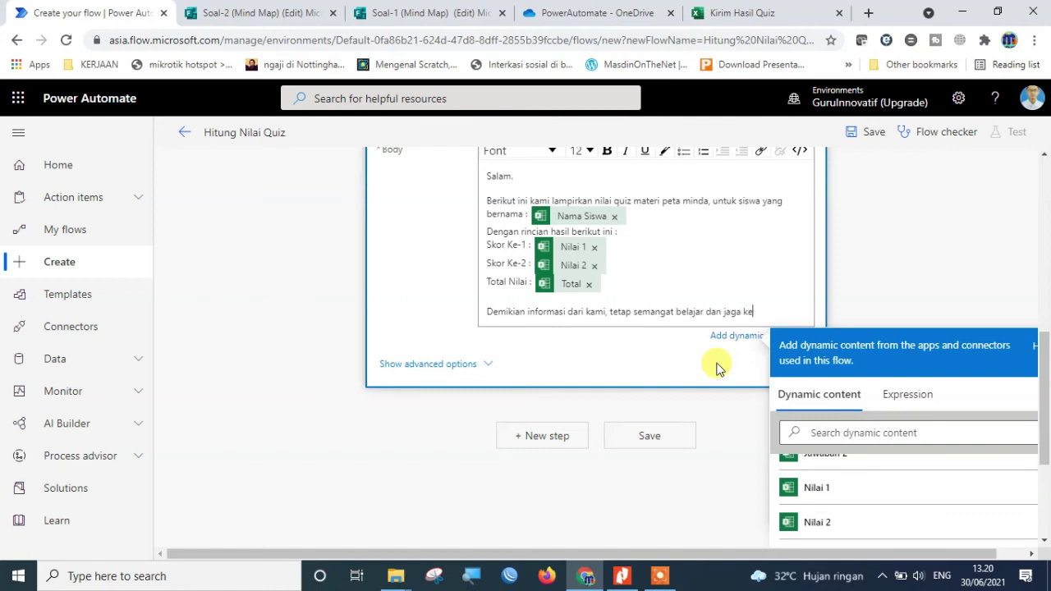
pyautogui.write('.')
pyautogui.press('Return')
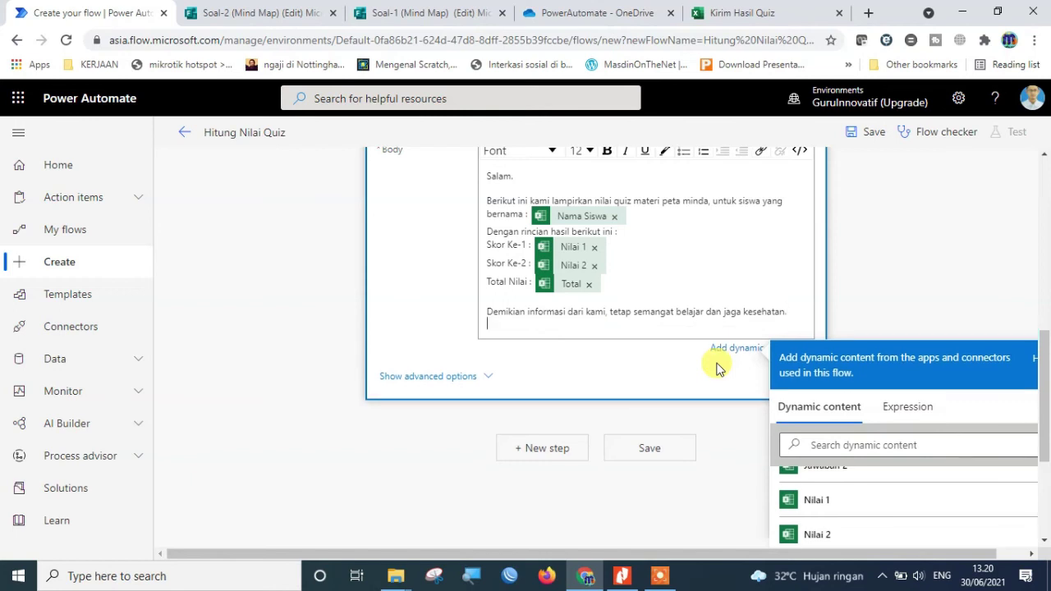
pyautogui.write('Salam')
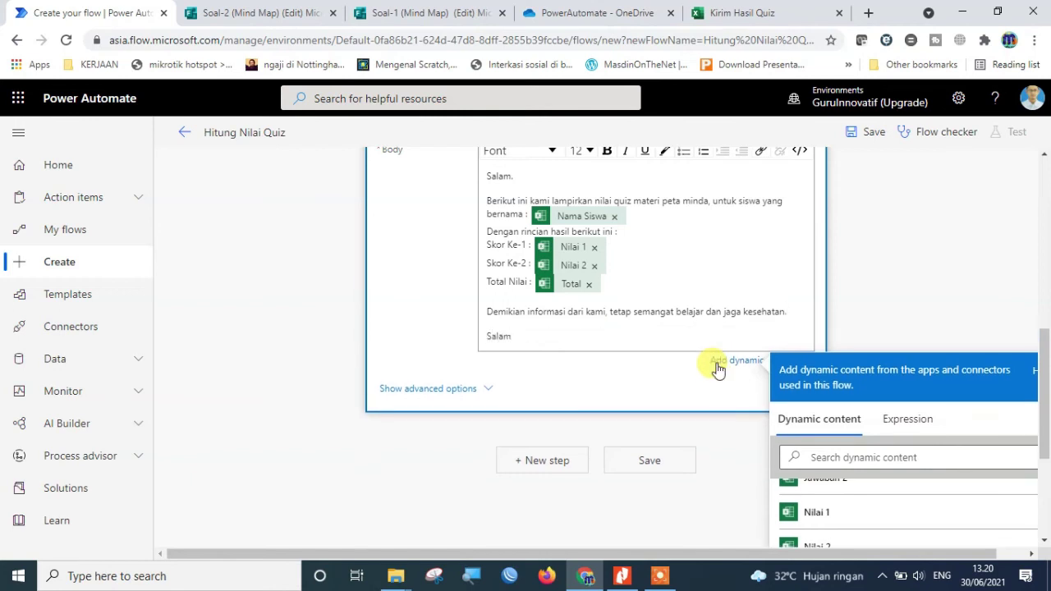
pyautogui.write('.')
pyautogui.press('Return')
pyautogui.write('Didin Rosyadi, S.Kom')
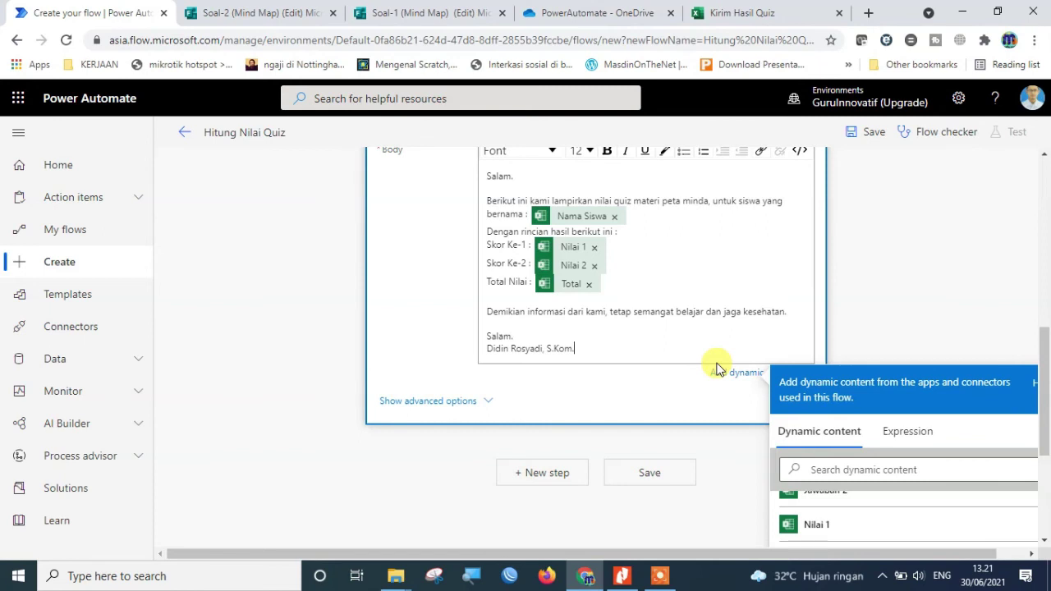
# Step: Make the teacher's name in the email sign-off bold and save the flow
pyautogui.scroll(1, 638, 333)
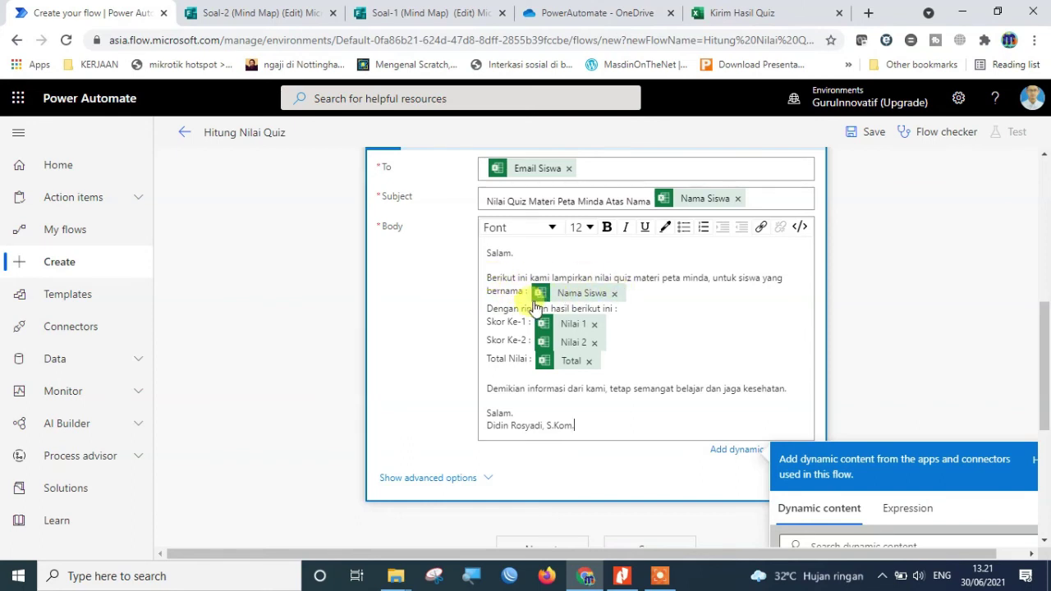
pyautogui.moveTo(486, 425); pyautogui.dragTo(575, 424)
pyautogui.click(607, 233)
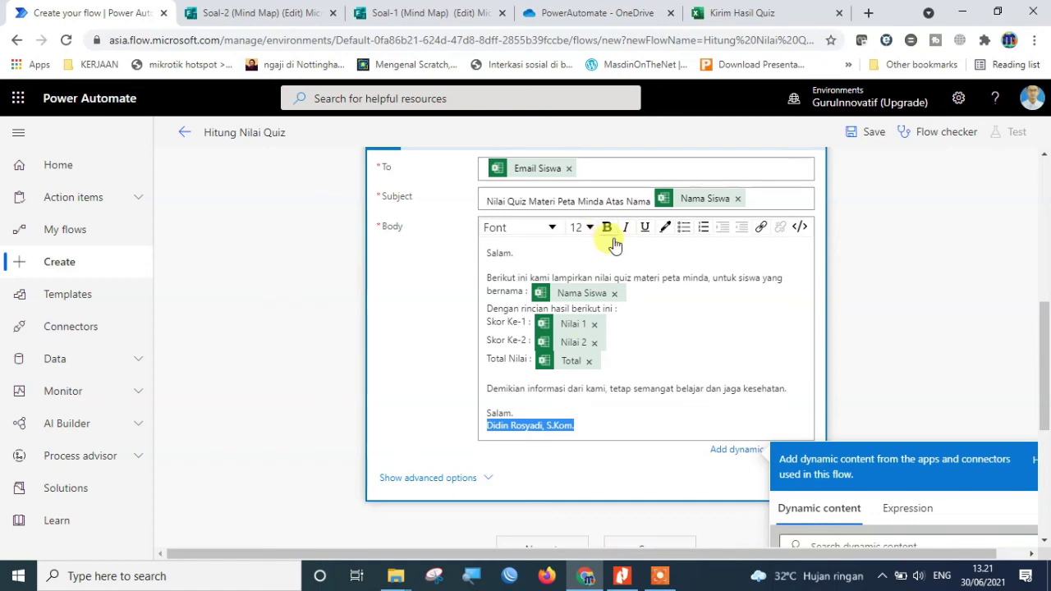
pyautogui.click(585, 414)
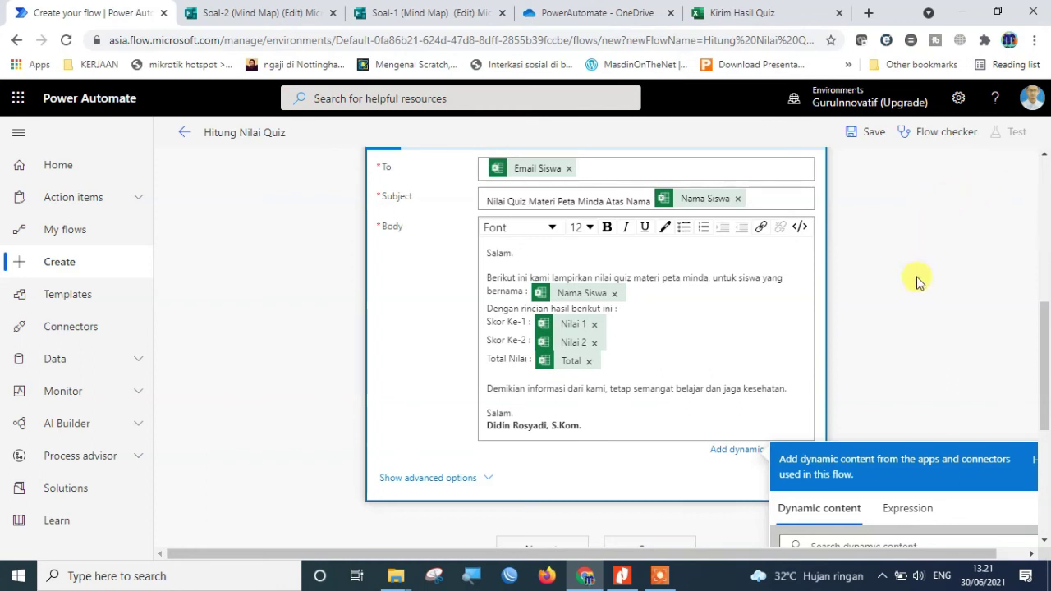
pyautogui.click(804, 349)
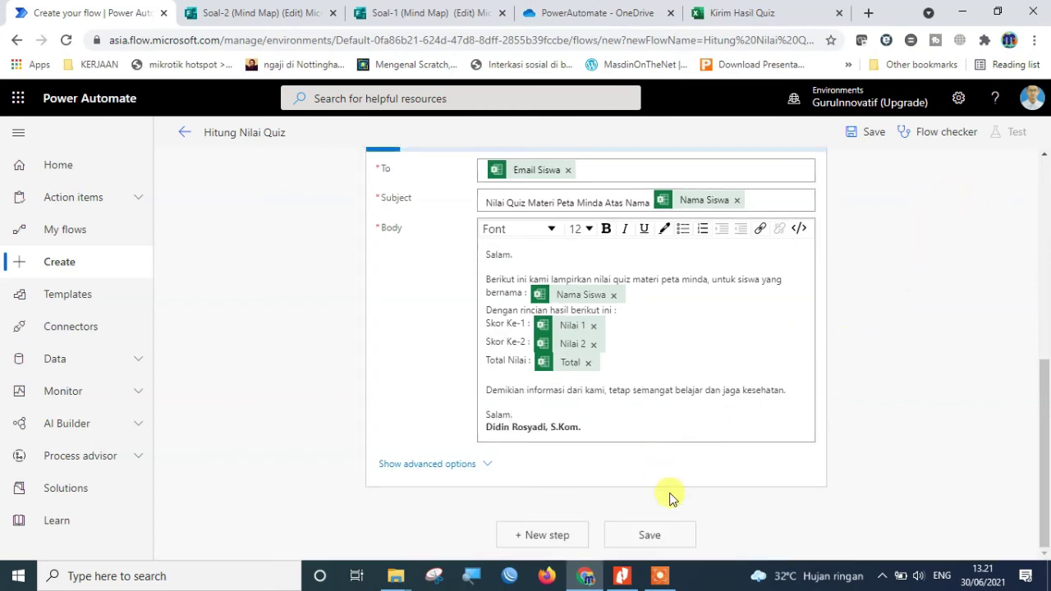
pyautogui.click(656, 537)
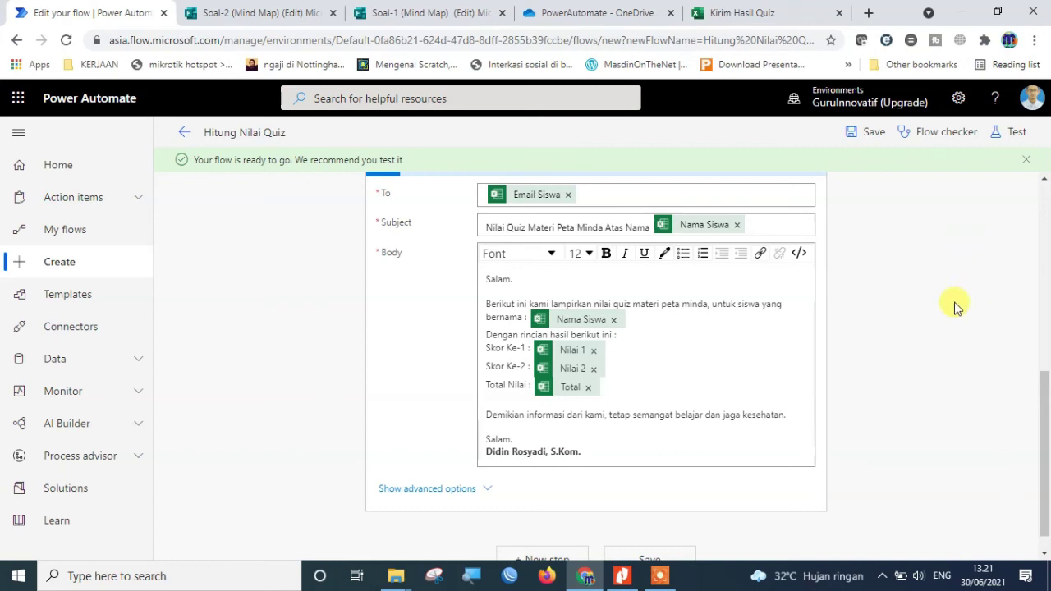
# Step: Review the saved flow's sequence from the form trigger to Send an email (V2), collapsing the email action
pyautogui.scroll(2, 957, 306)
pyautogui.scroll(4, 957, 305)
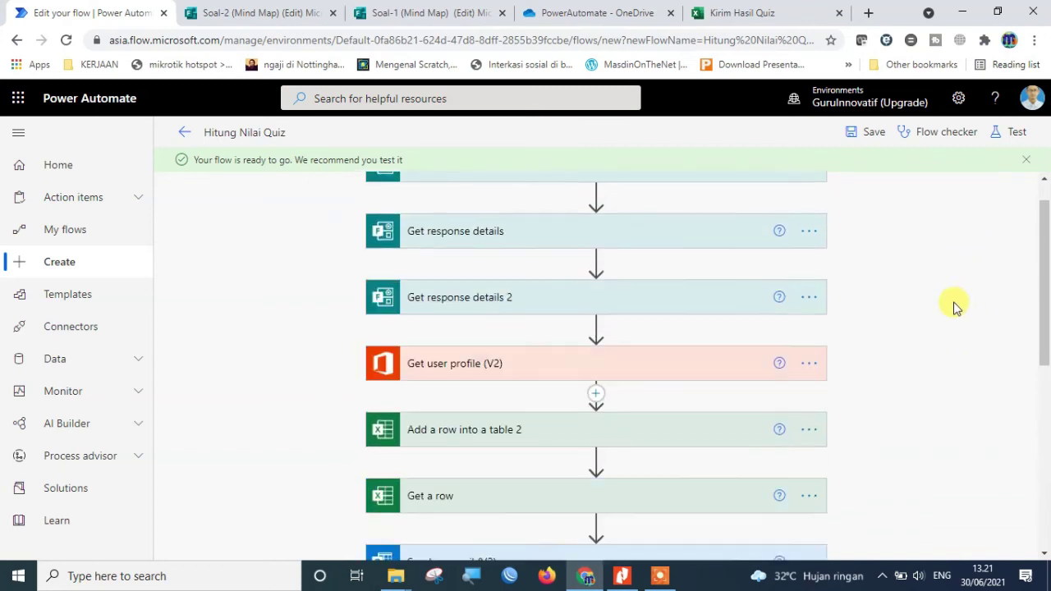
pyautogui.scroll(-3, 955, 307)
pyautogui.scroll(3, 957, 306)
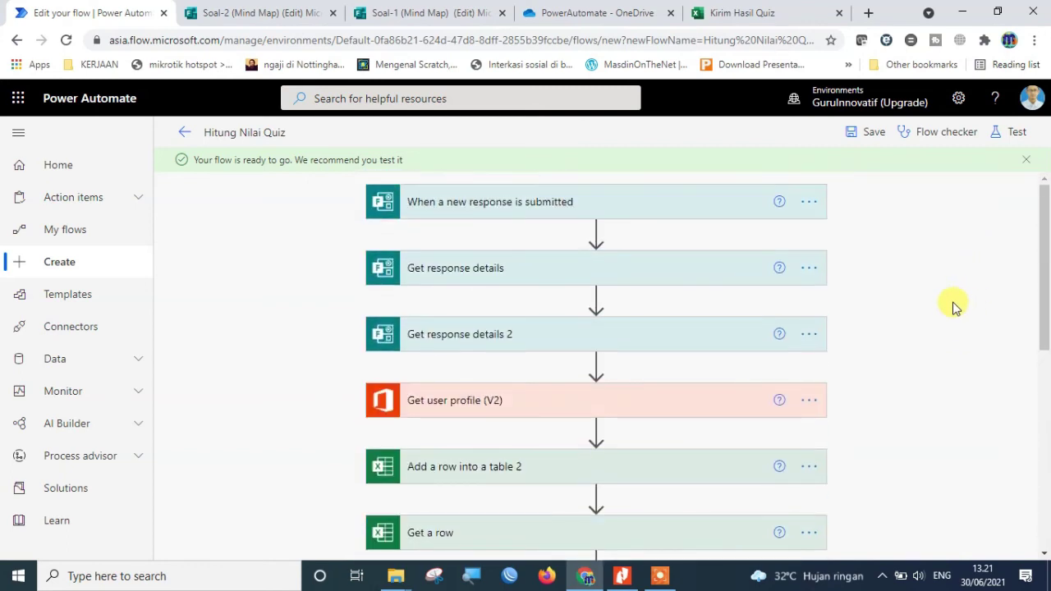
pyautogui.scroll(-1, 939, 270)
pyautogui.scroll(1, 941, 269)
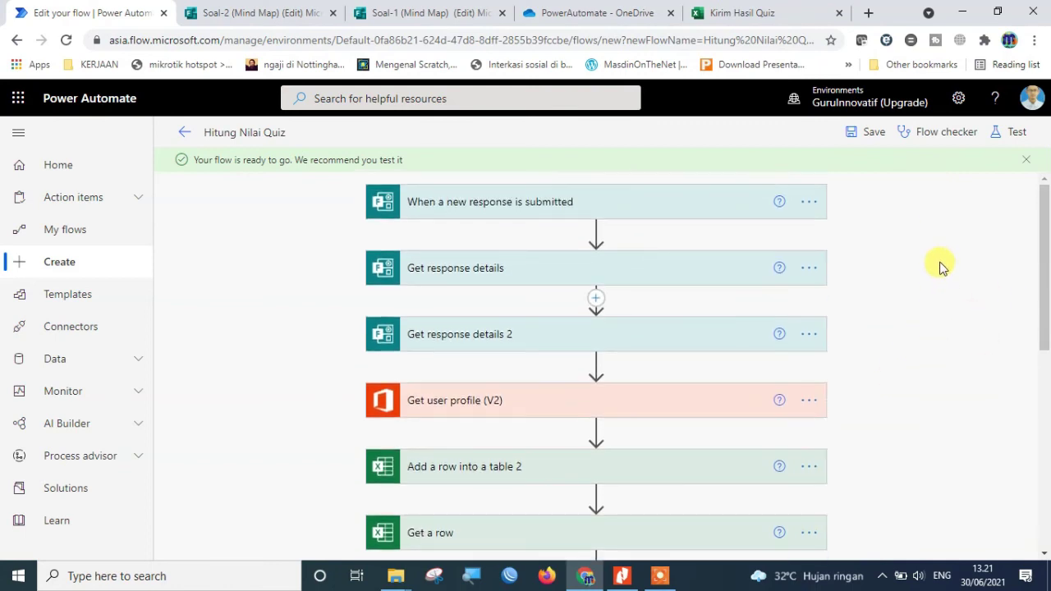
pyautogui.scroll(-4, 887, 279)
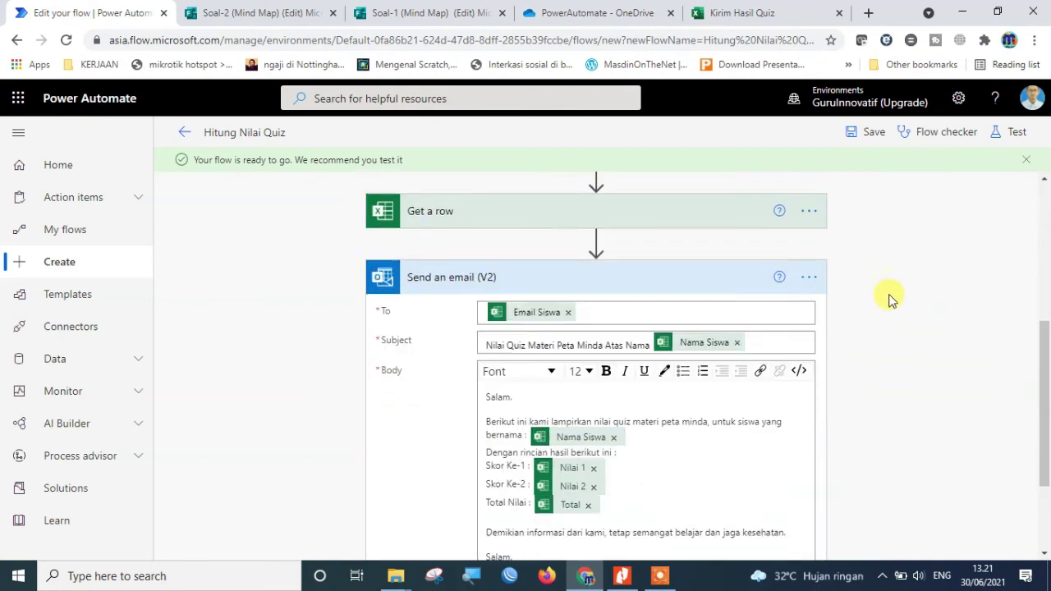
pyautogui.scroll(-1, 892, 300)
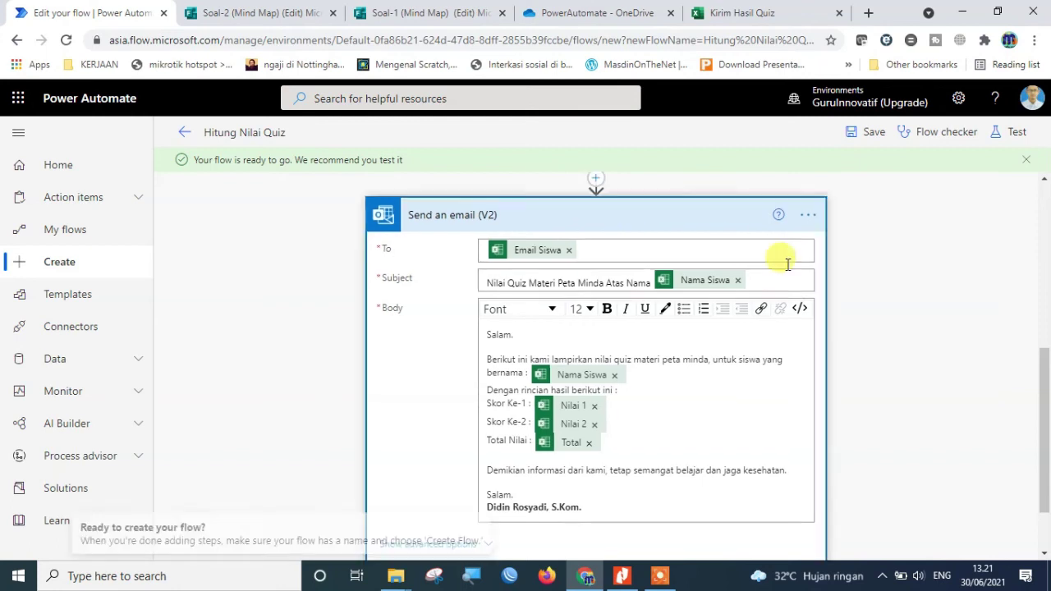
pyautogui.click(739, 215)
pyautogui.scroll(2, 926, 312)
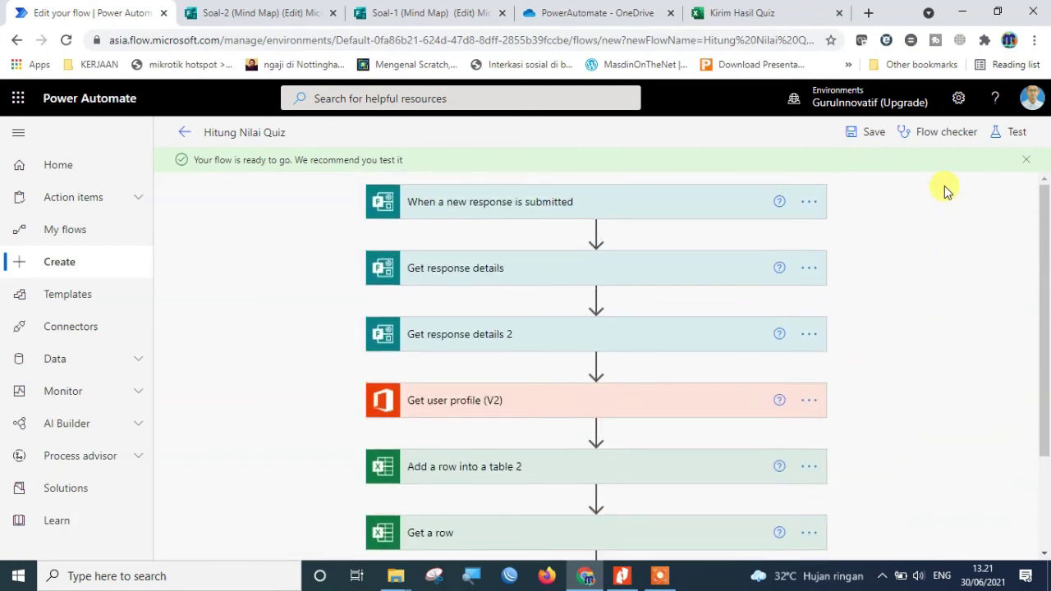
# Step: Start a manual test of the Hitung Nilai Quiz flow
pyautogui.click(1012, 129)
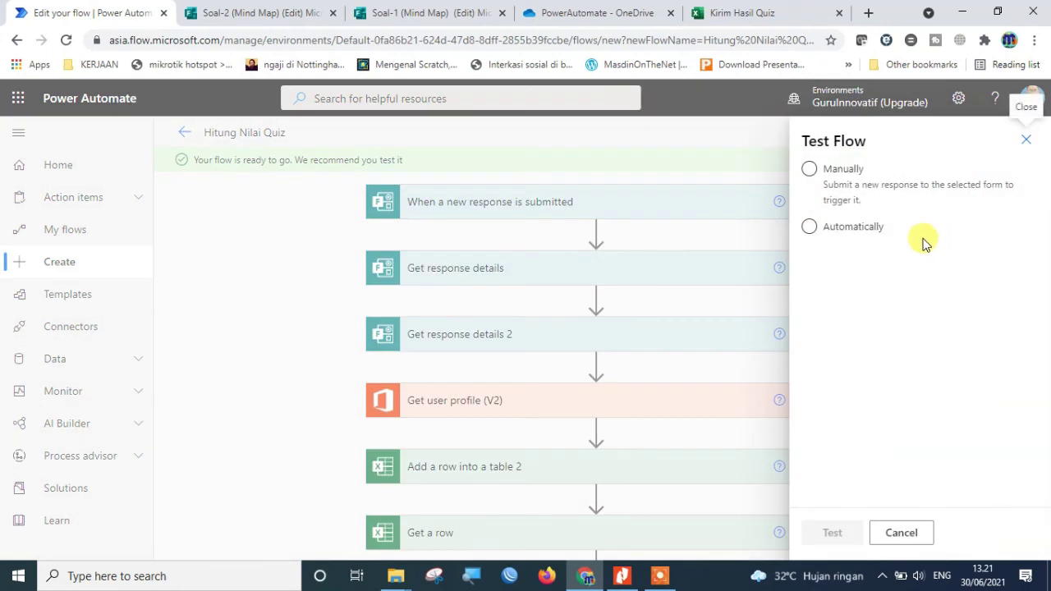
pyautogui.click(836, 171)
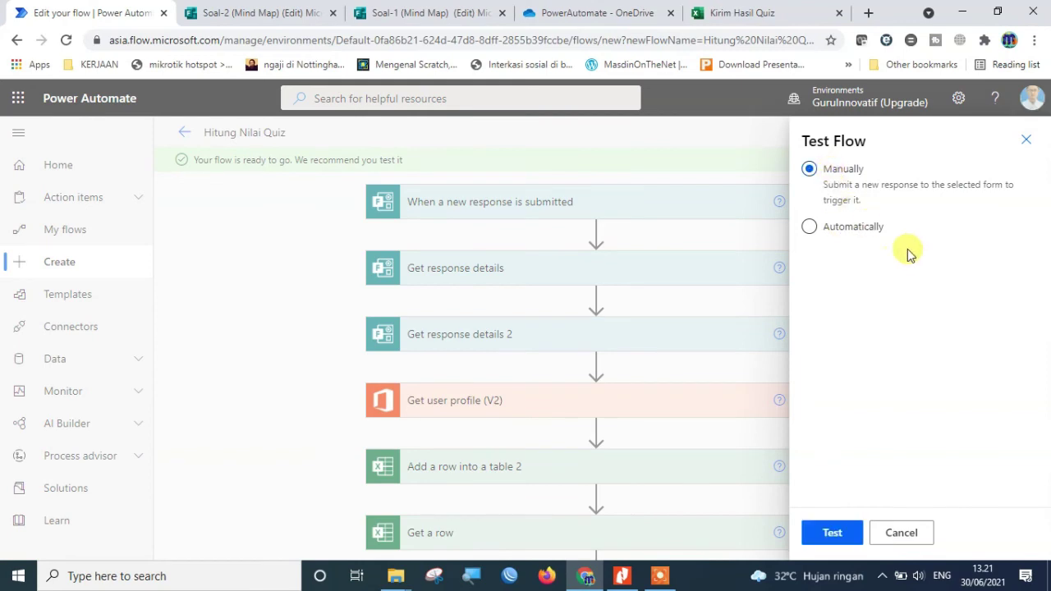
pyautogui.click(827, 532)
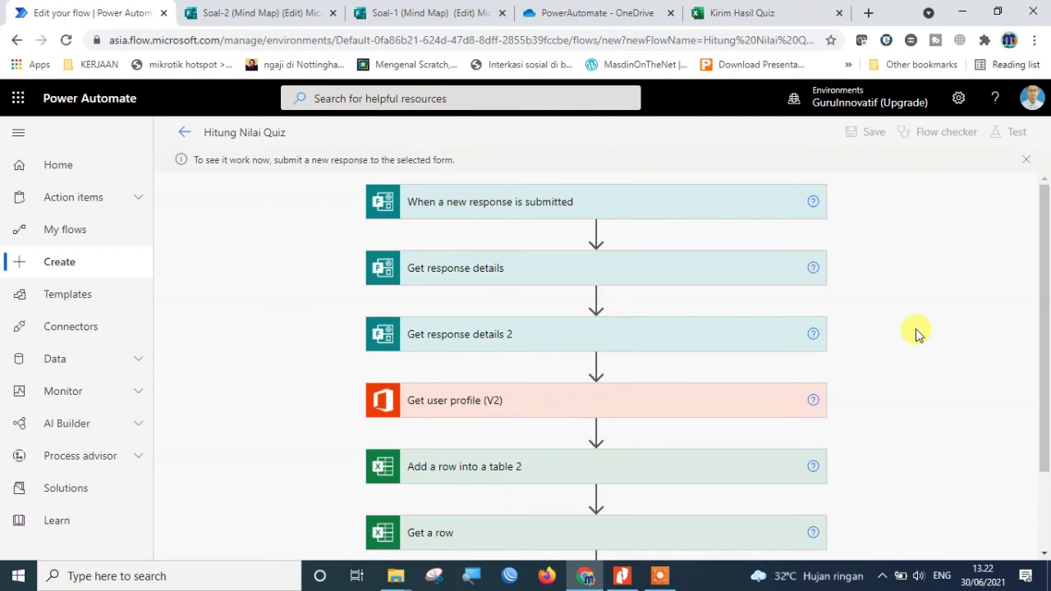
pyautogui.scroll(-2, 906, 329)
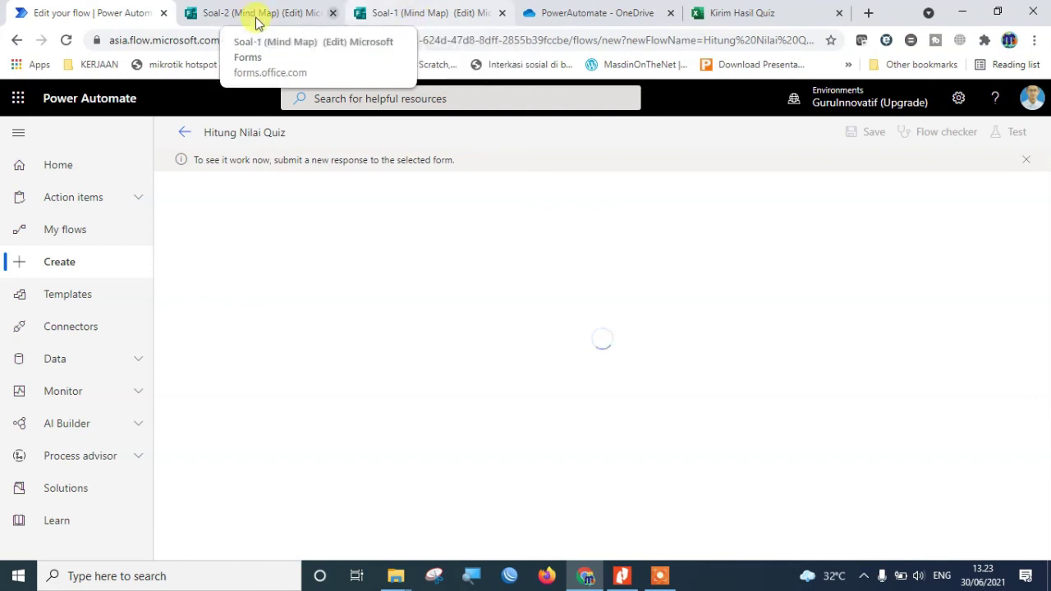
# Step: Preview the Soal-1 (Mind Map) form in Microsoft Forms and submit a response with the answer "Tony Buzan"
pyautogui.click(416, 13)
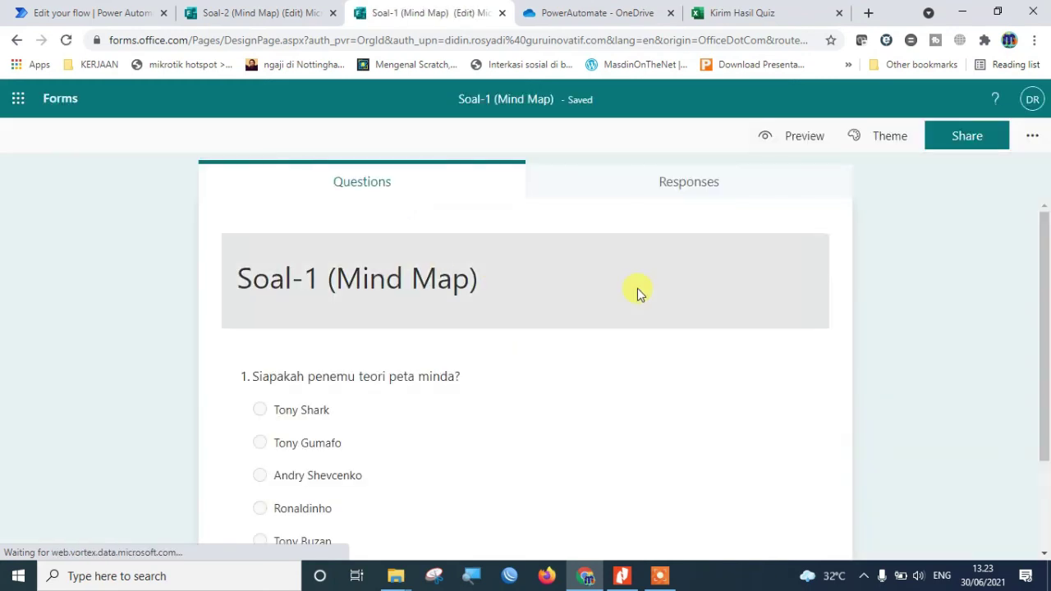
pyautogui.click(444, 380)
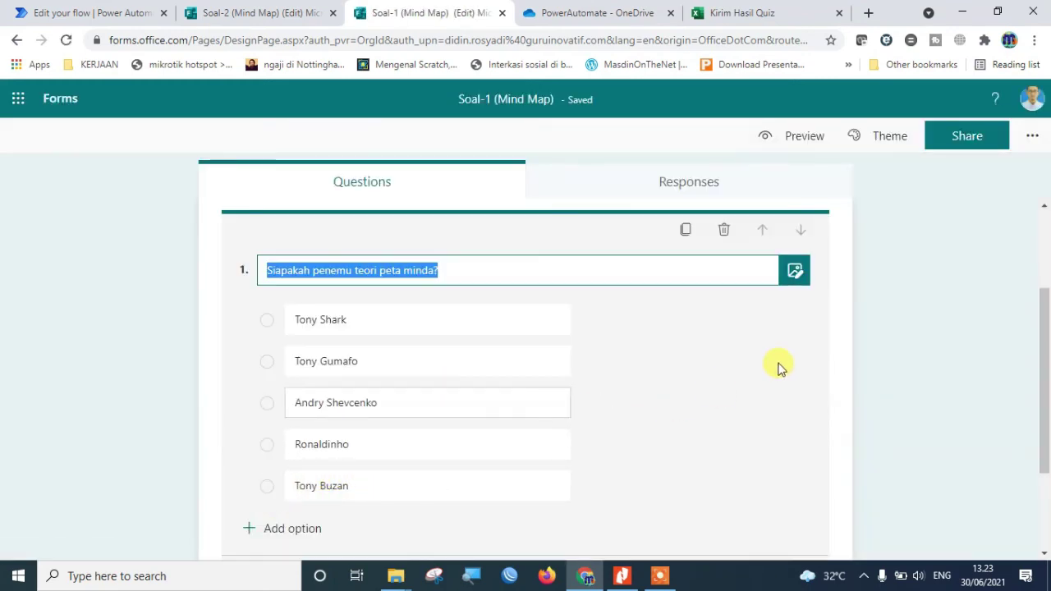
pyautogui.click(793, 136)
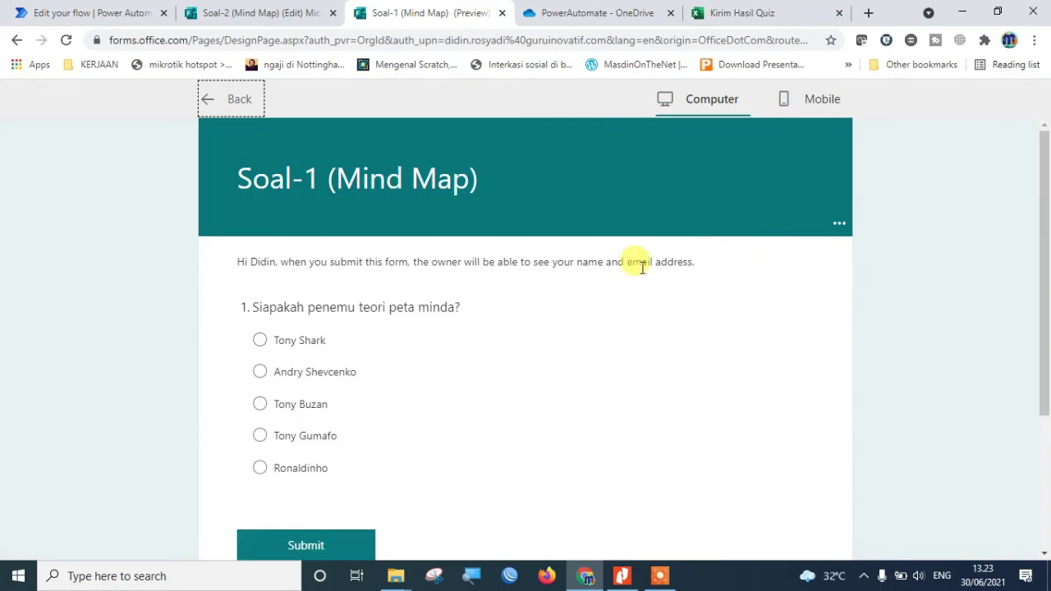
pyautogui.click(259, 404)
pyautogui.click(293, 546)
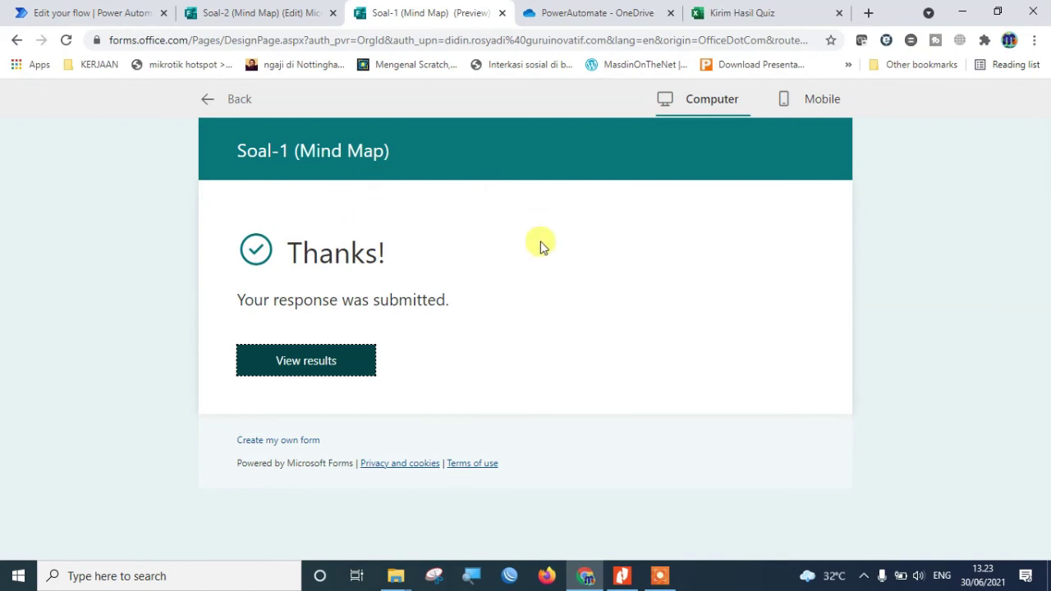
# Step: Preview the Soal-2 (Mind Map) form and submit a response with "Buat Ide Utama, Buat Cabang Utama, Buat Cabang Turunan"
pyautogui.click(246, 16)
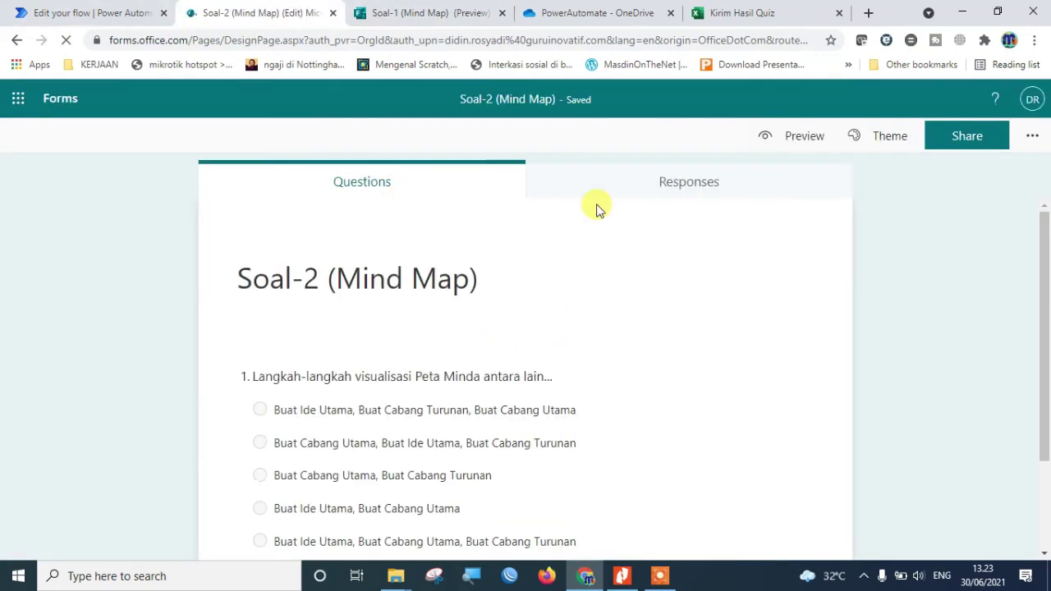
pyautogui.click(796, 145)
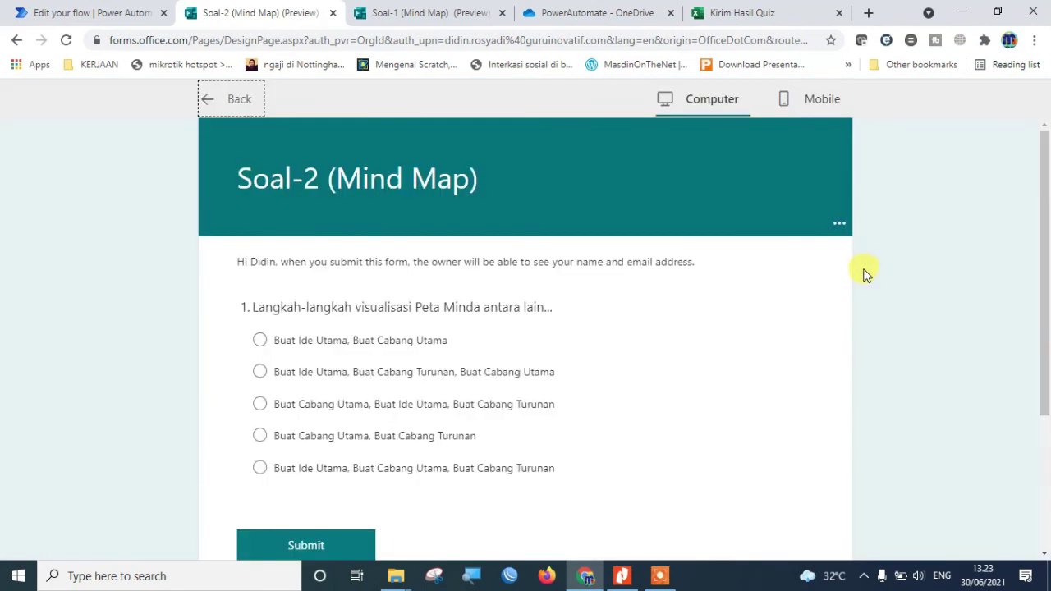
pyautogui.scroll(-2, 866, 271)
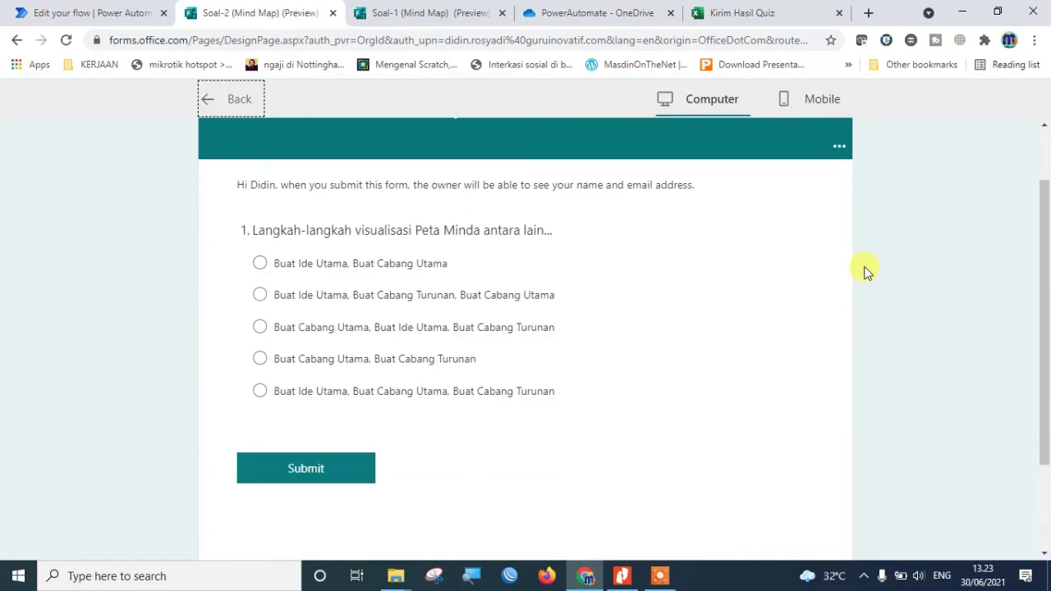
pyautogui.scroll(2, 867, 271)
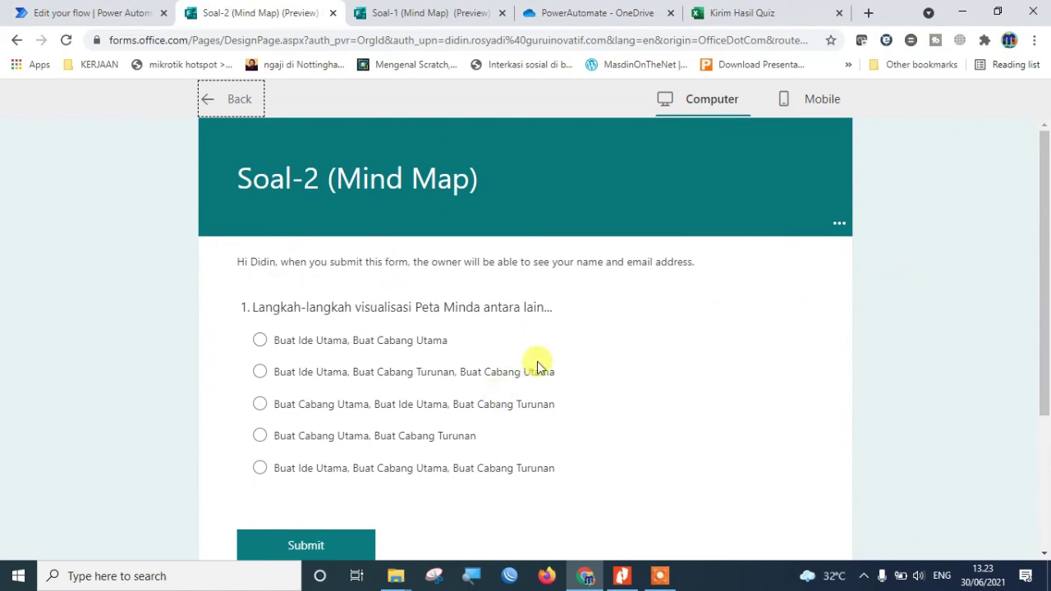
pyautogui.scroll(-2, 700, 359)
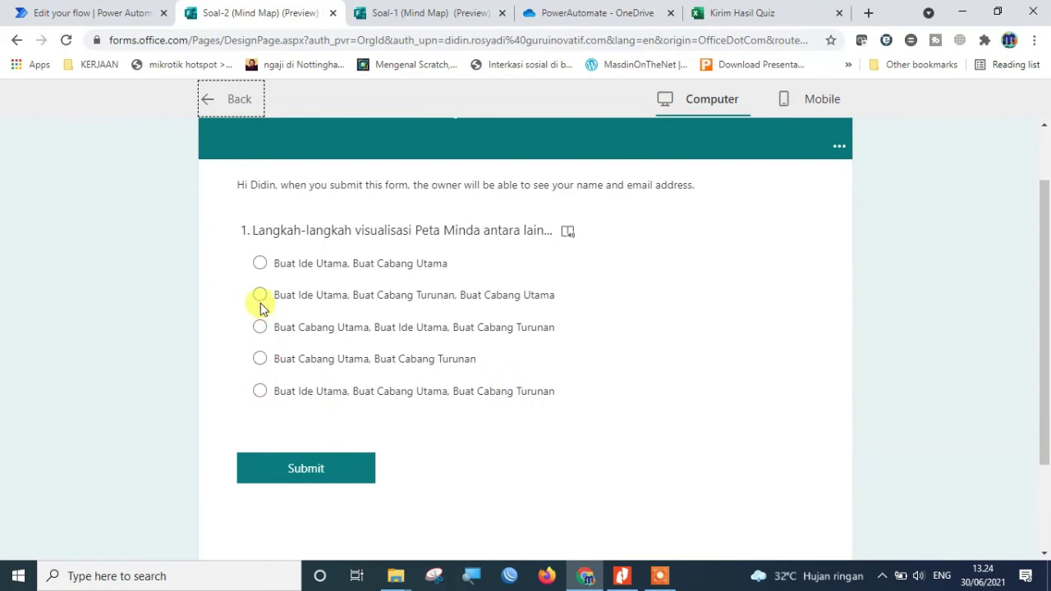
pyautogui.click(261, 392)
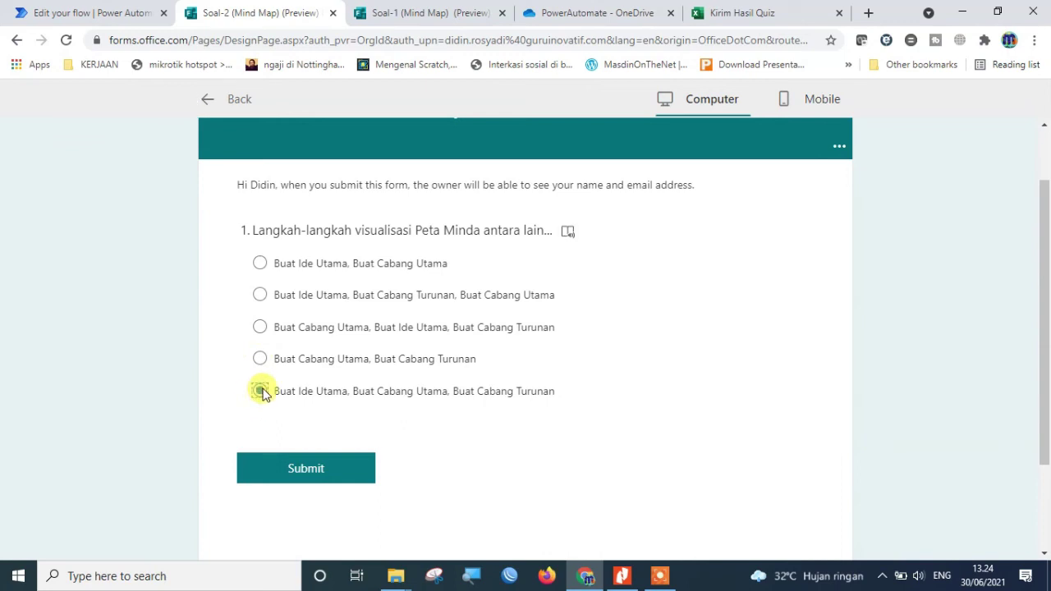
pyautogui.click(310, 473)
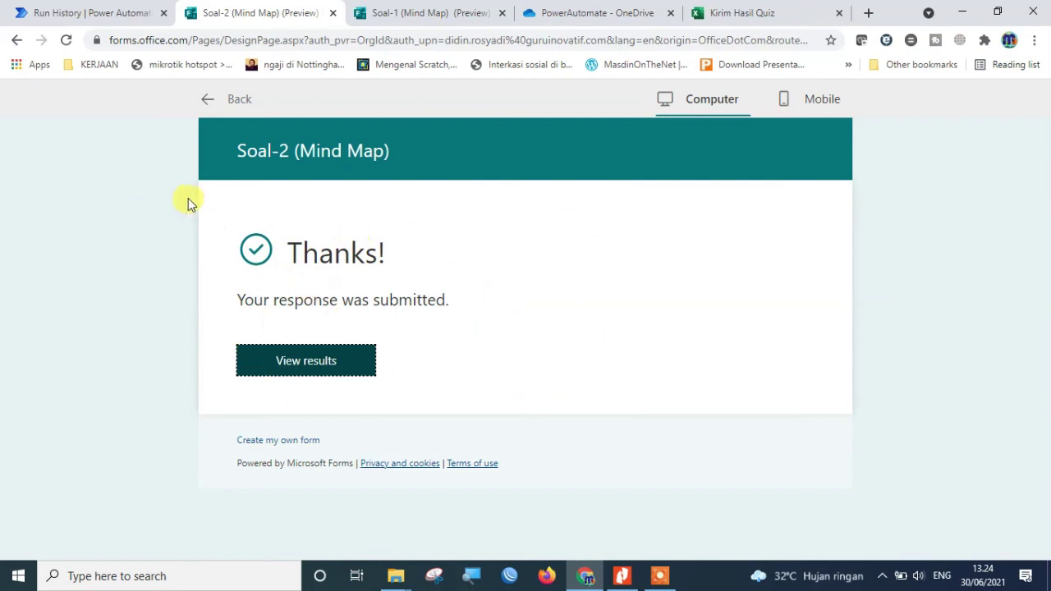
# Step: Reload the Kirim Hasil Quiz workbook in Excel and widen the Email Siswa column to fit the recorded address
pyautogui.click(749, 15)
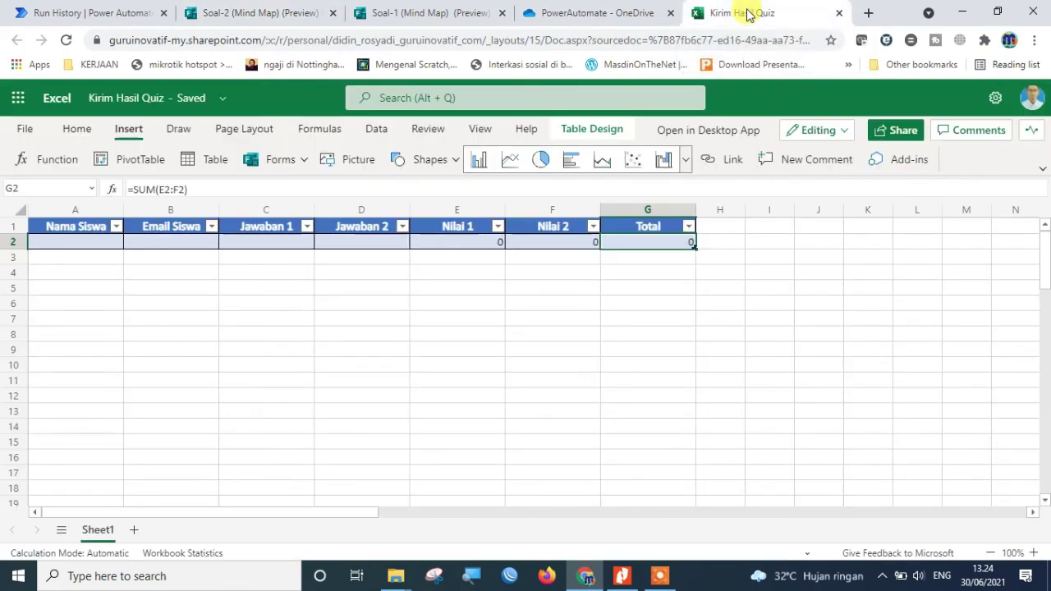
pyautogui.click(66, 43)
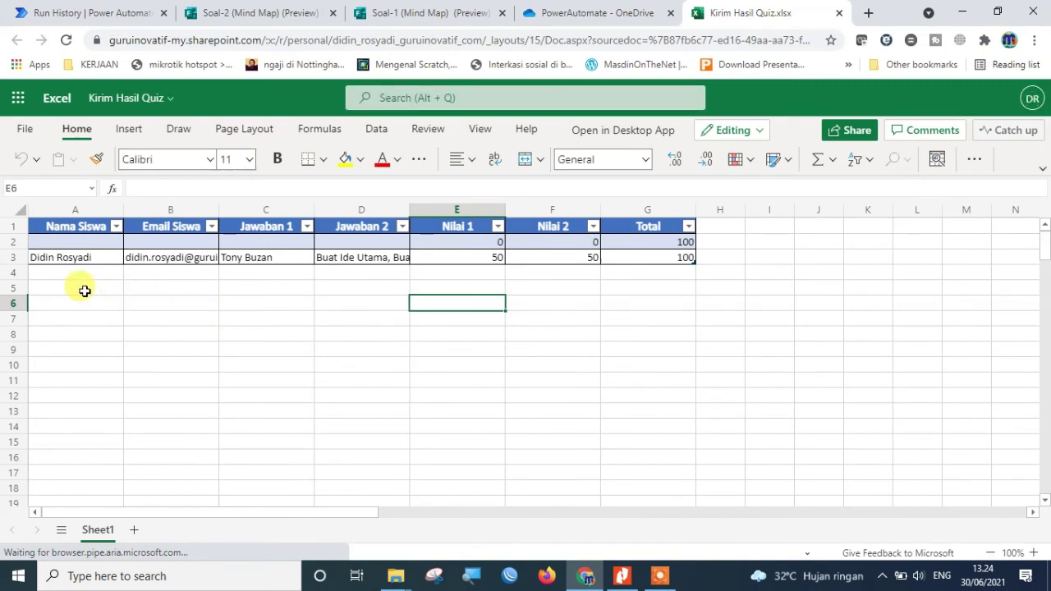
pyautogui.click(80, 258)
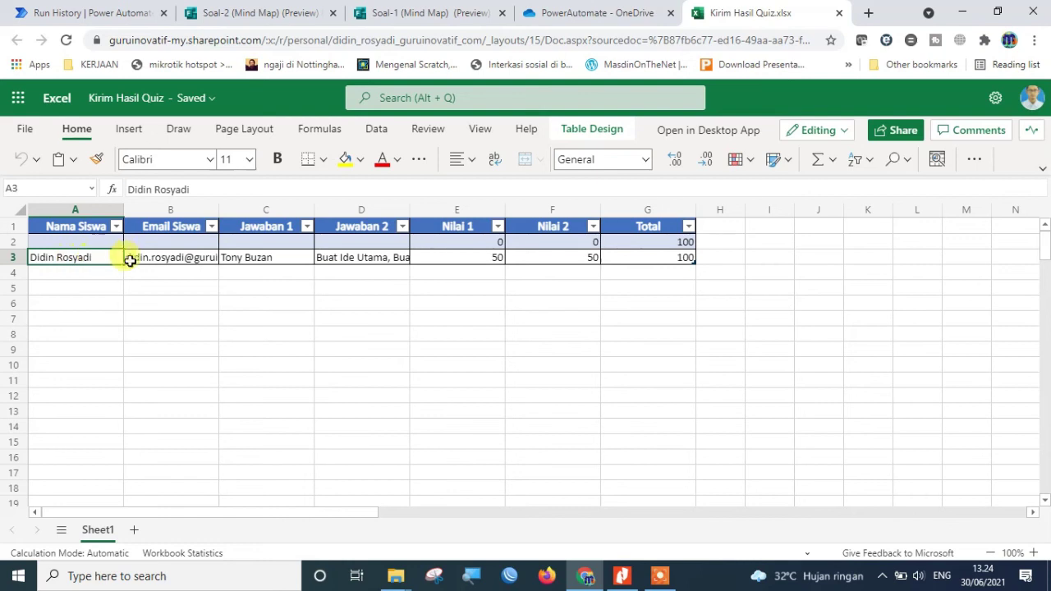
pyautogui.click(162, 258)
pyautogui.moveTo(219, 210); pyautogui.dragTo(309, 209)
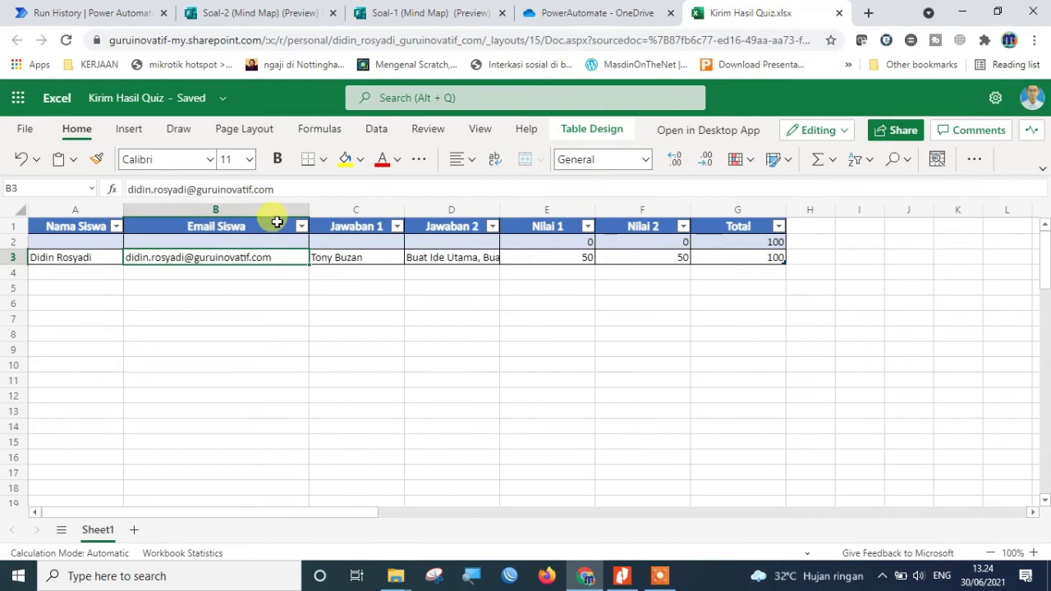
# Step: Widen the Jawaban 2 column and check the two recorded answers in row 3
pyautogui.click(370, 258)
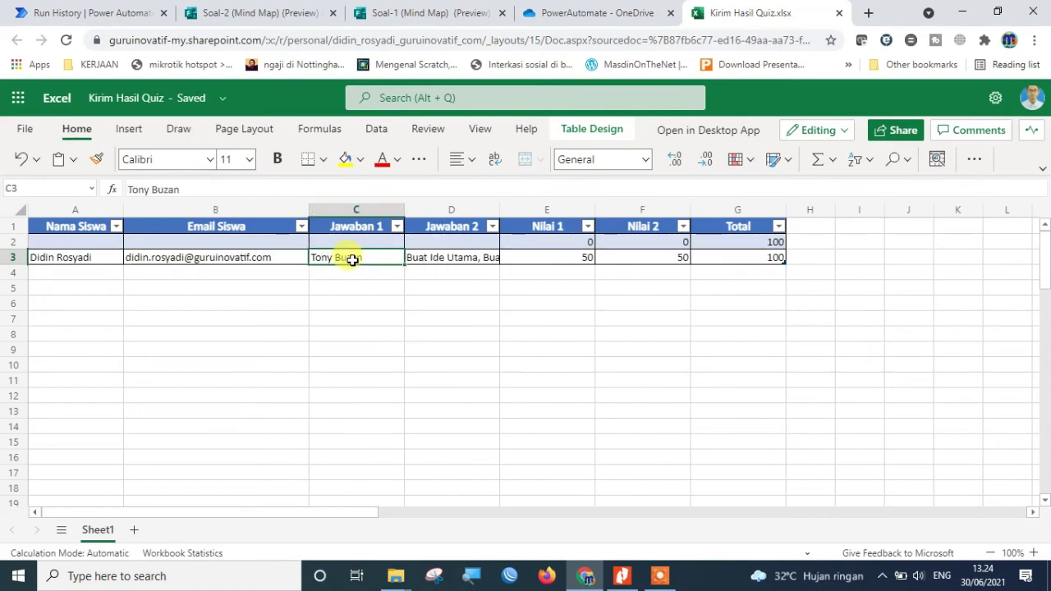
pyautogui.moveTo(501, 211); pyautogui.dragTo(562, 210)
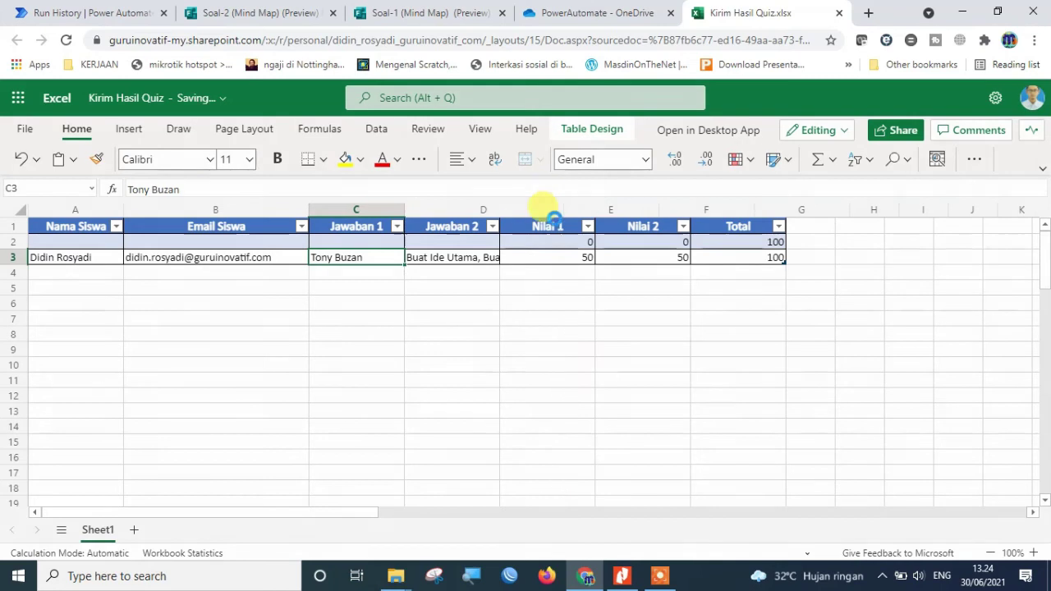
pyautogui.click(436, 259)
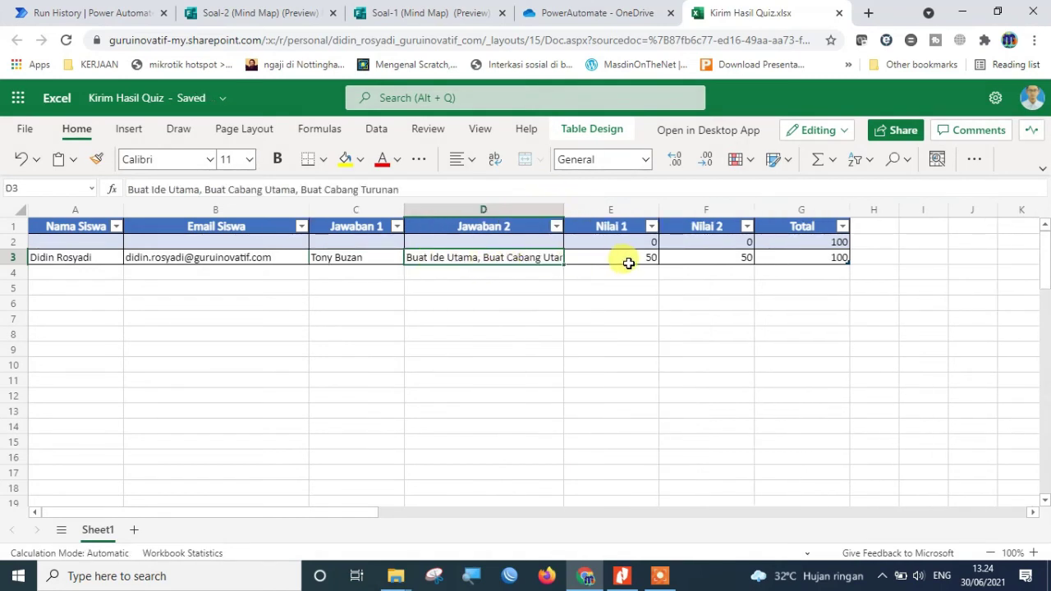
# Step: Check the Nilai 1, Nilai 2 and Total cells of the new response in row 3
pyautogui.click(628, 263)
pyautogui.click(738, 258)
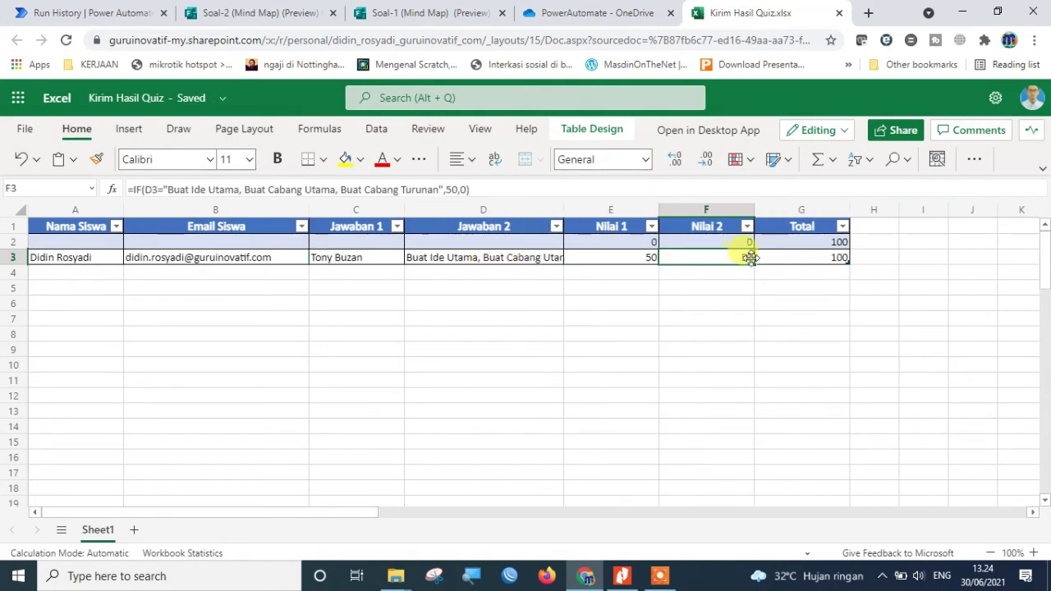
pyautogui.click(811, 255)
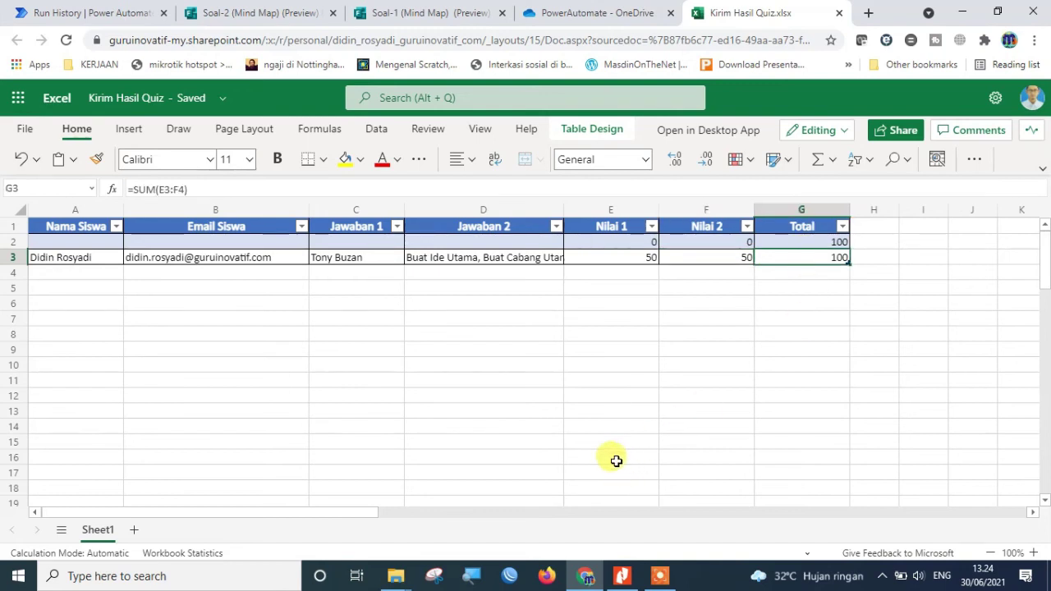
# Step: Widen the Jawaban 2 column further and check the student name and email recorded in row 3
pyautogui.moveTo(332, 518); pyautogui.dragTo(265, 507)
pyautogui.click(671, 333)
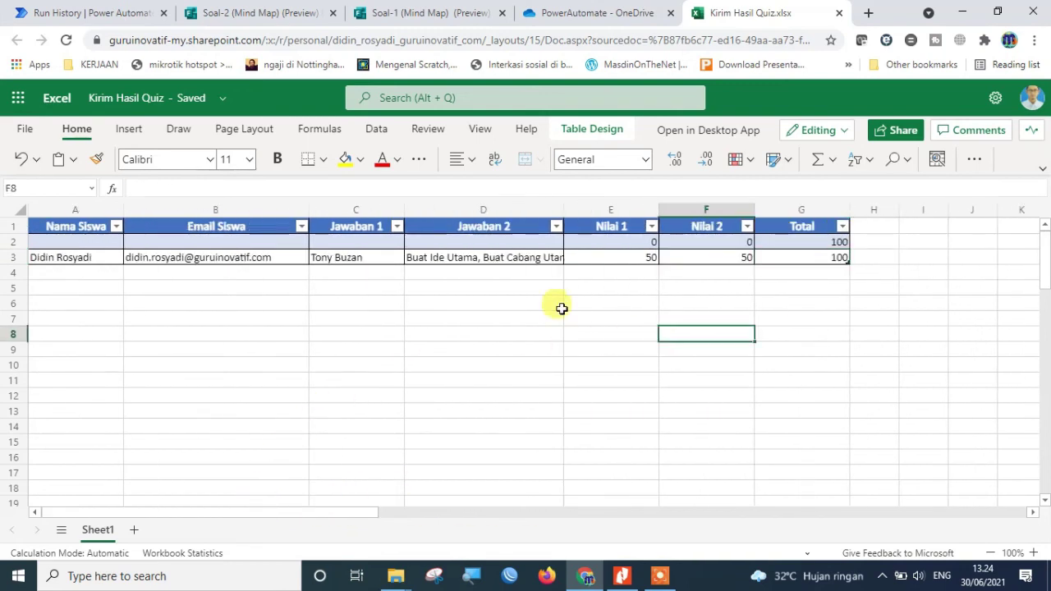
pyautogui.click(56, 257)
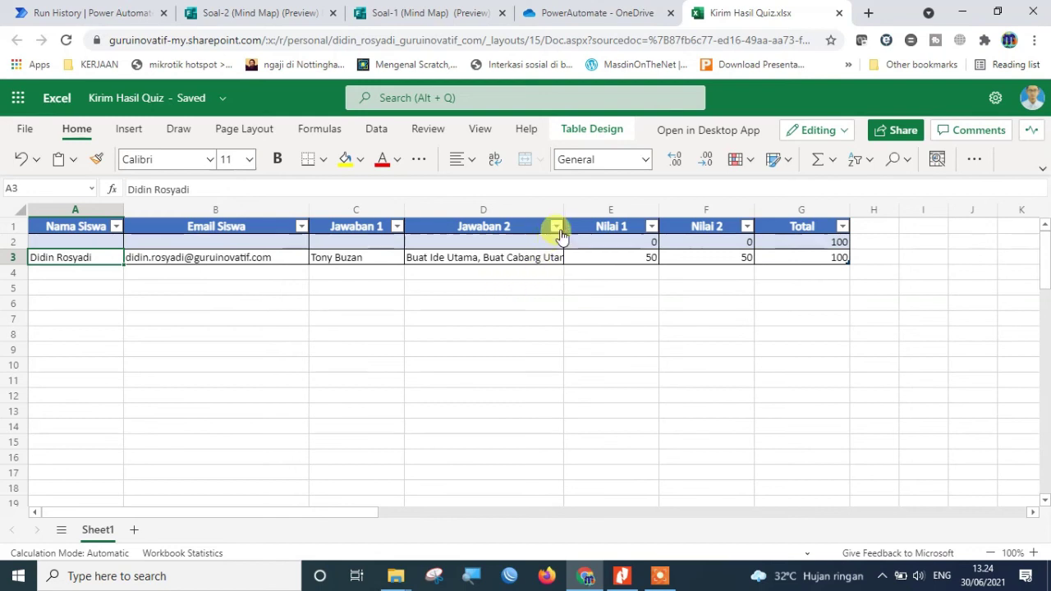
pyautogui.moveTo(563, 210); pyautogui.dragTo(589, 212)
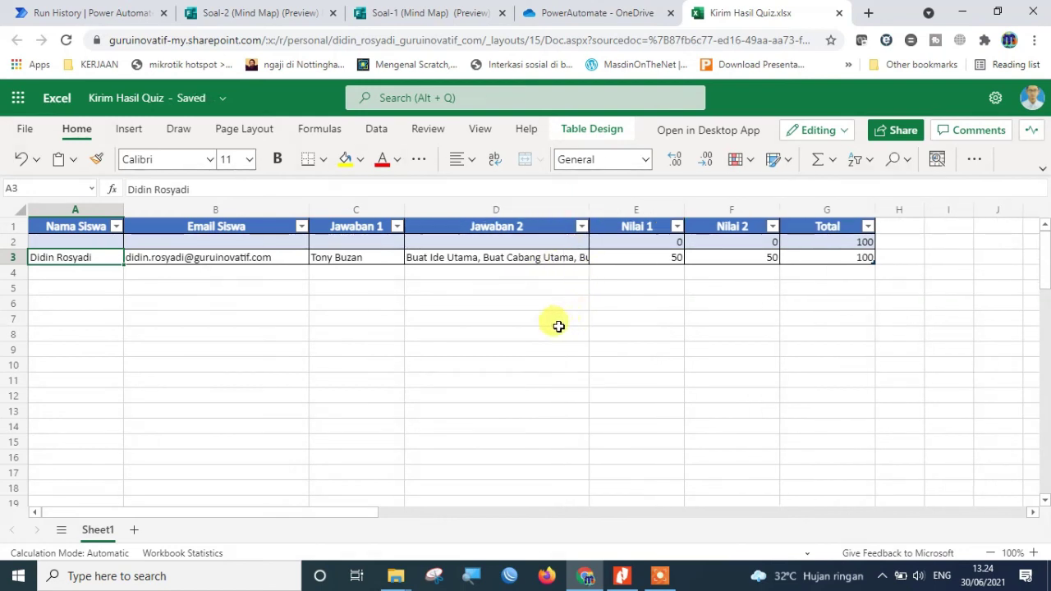
pyautogui.click(517, 328)
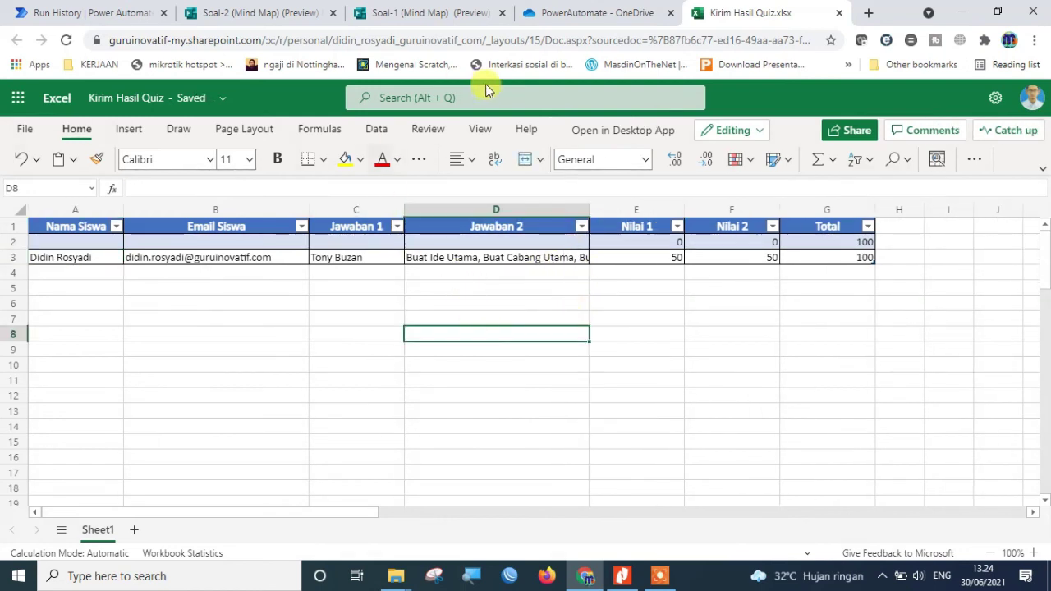
pyautogui.click(197, 259)
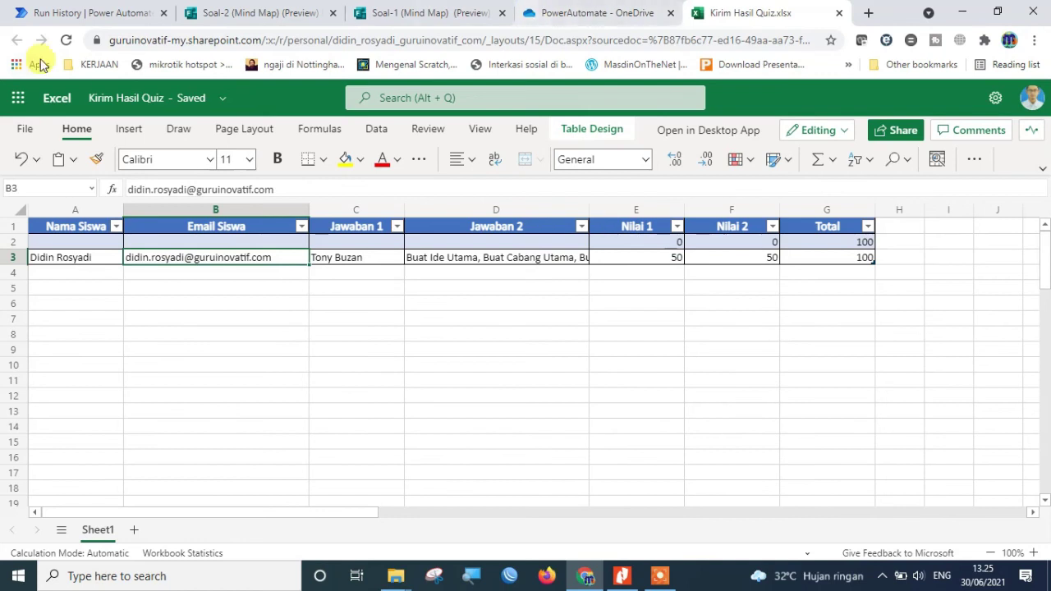
# Step: Open Outlook in a new browser tab from OneDrive and open the Nilai Quiz Materi Peta Minda email in the inbox
pyautogui.click(558, 10)
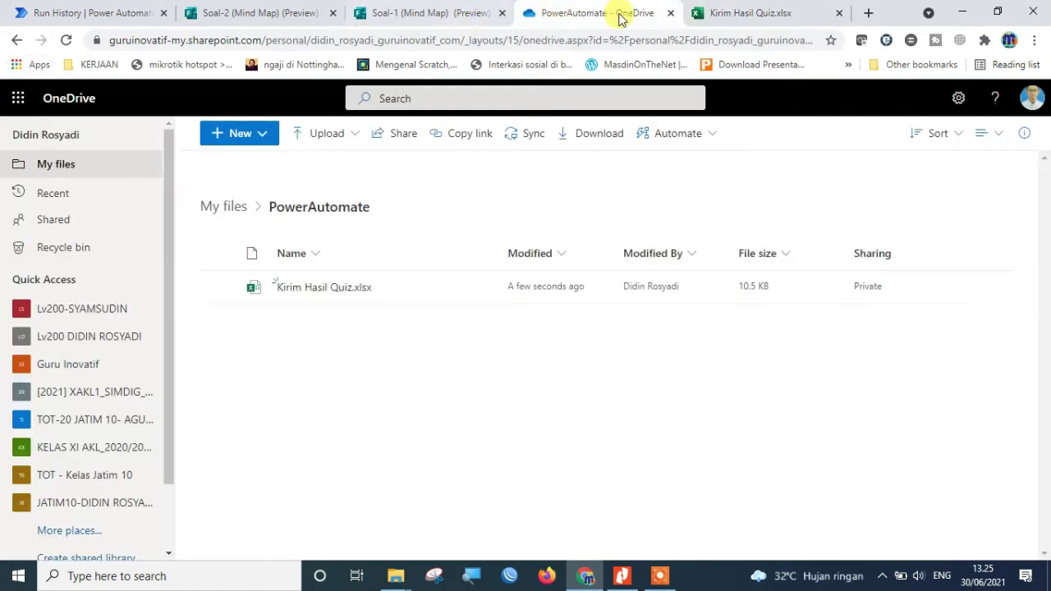
pyautogui.click(17, 98)
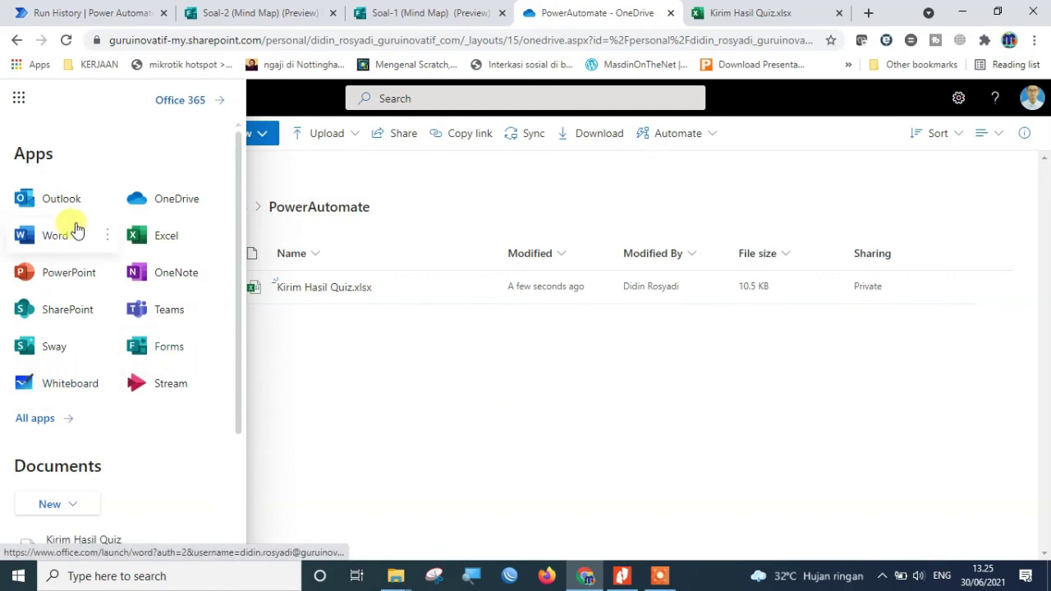
pyautogui.click(107, 200)
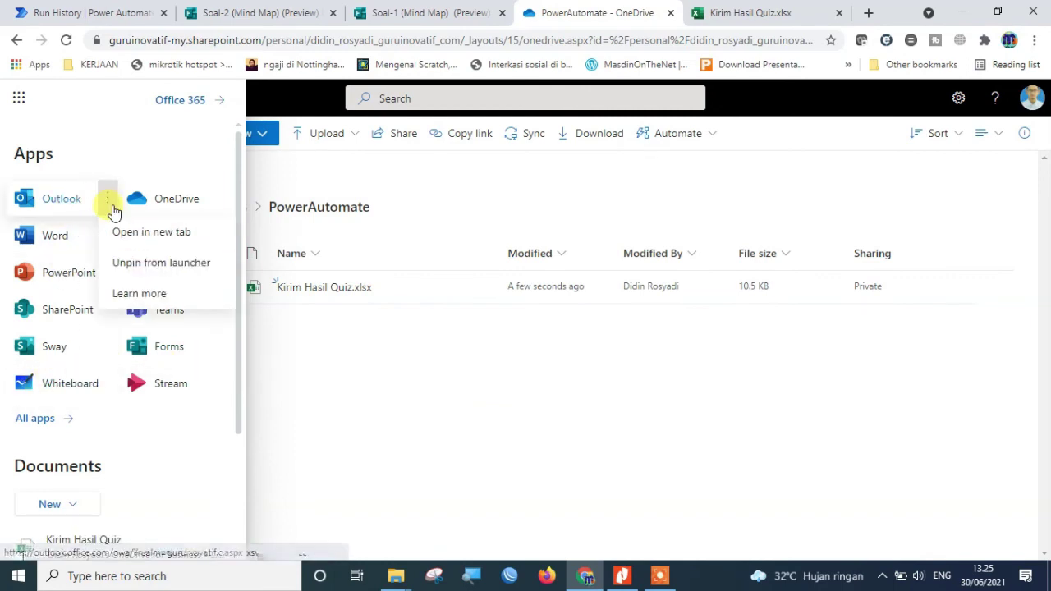
pyautogui.click(187, 234)
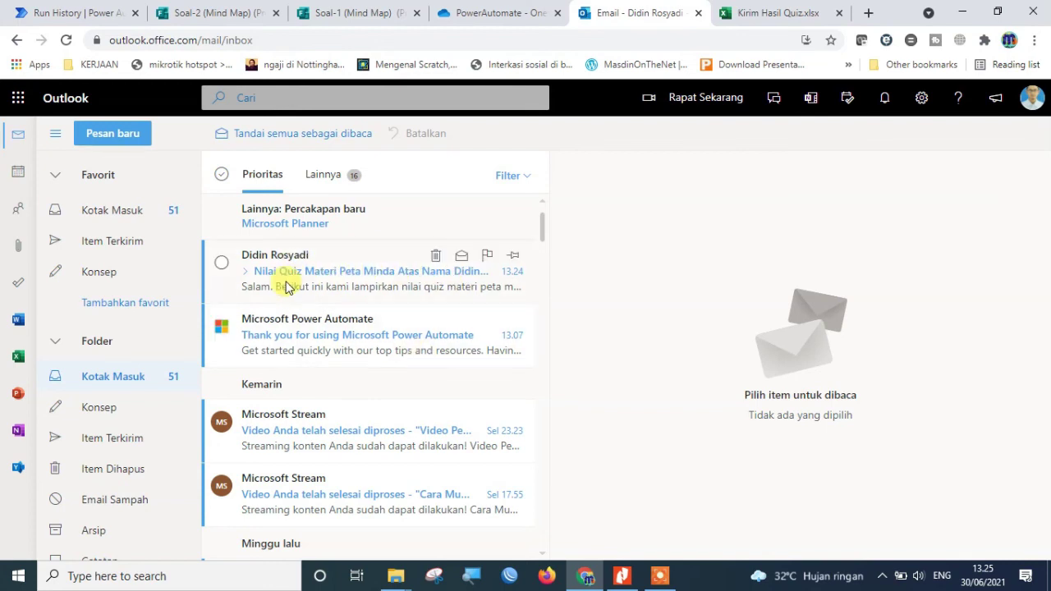
pyautogui.click(271, 258)
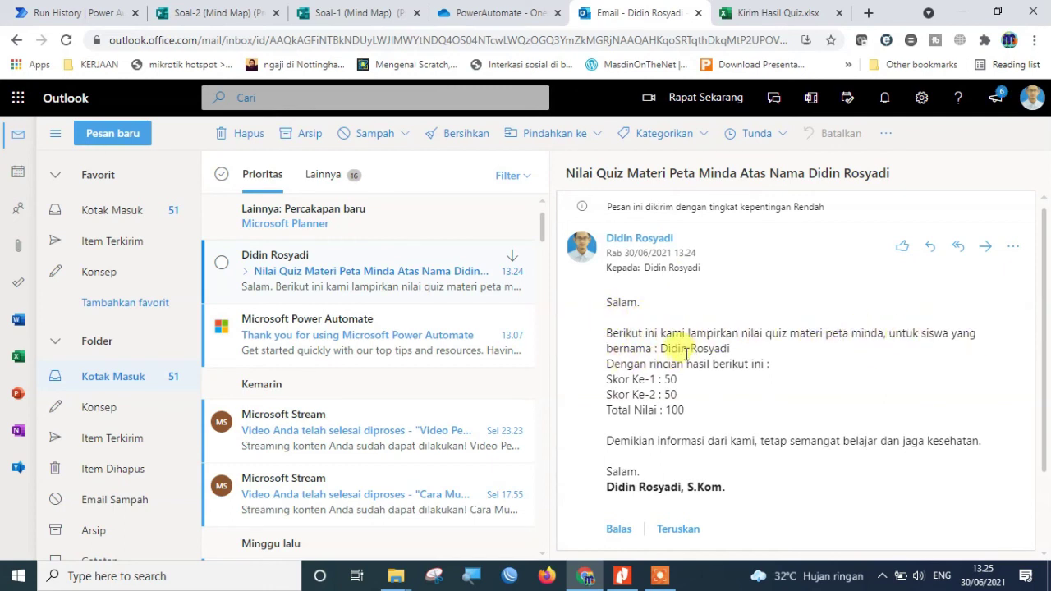
# Step: Check the student name, the two scores, the total and the subject line in the quiz result email
pyautogui.moveTo(661, 348); pyautogui.dragTo(752, 357)
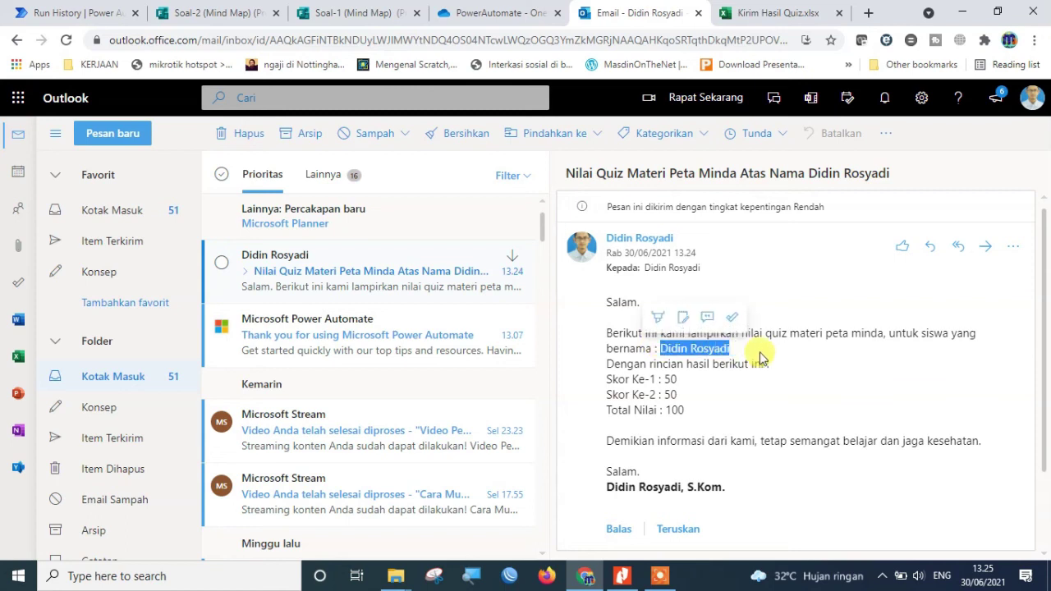
pyautogui.click(684, 371)
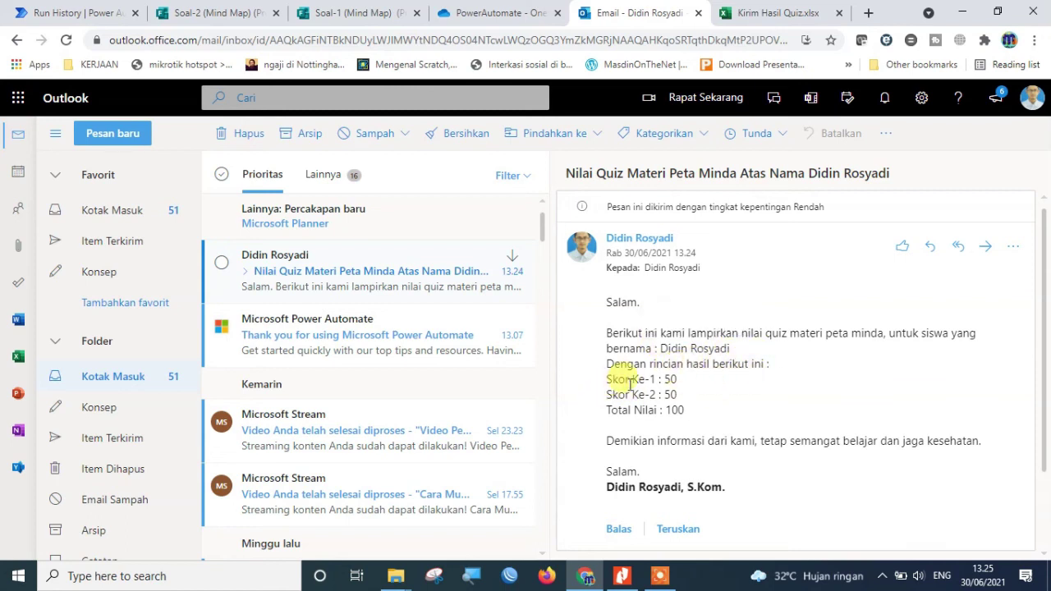
pyautogui.doubleClick(675, 409)
pyautogui.click(744, 467)
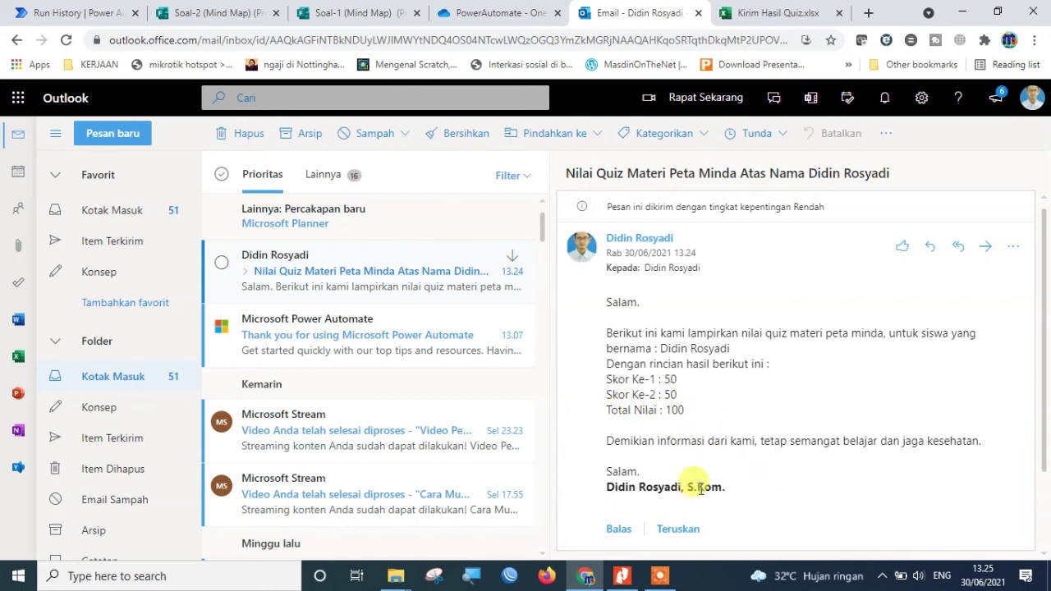
pyautogui.moveTo(568, 173); pyautogui.dragTo(904, 184)
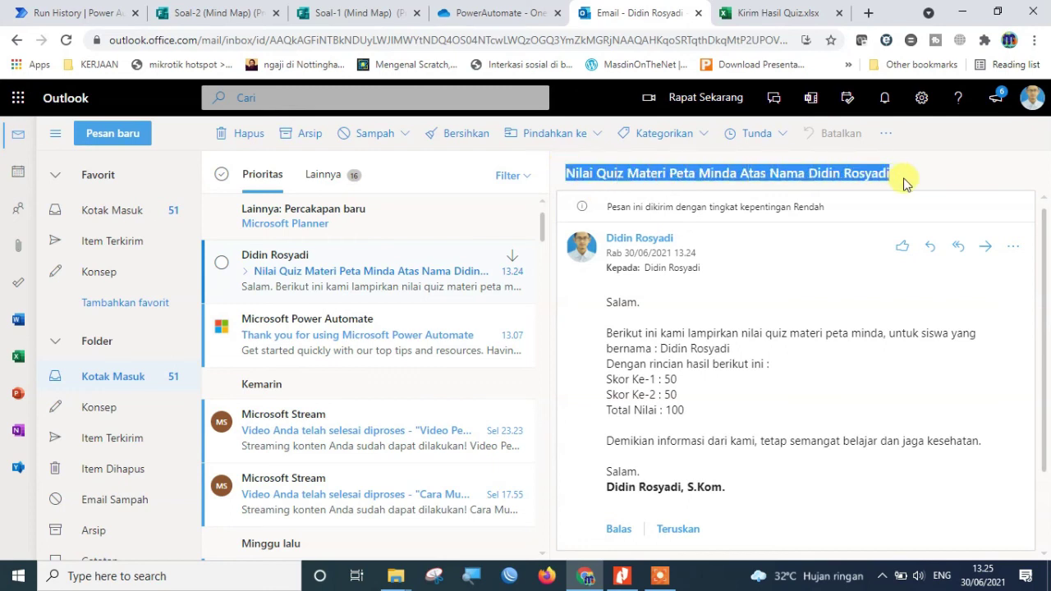
pyautogui.click(629, 177)
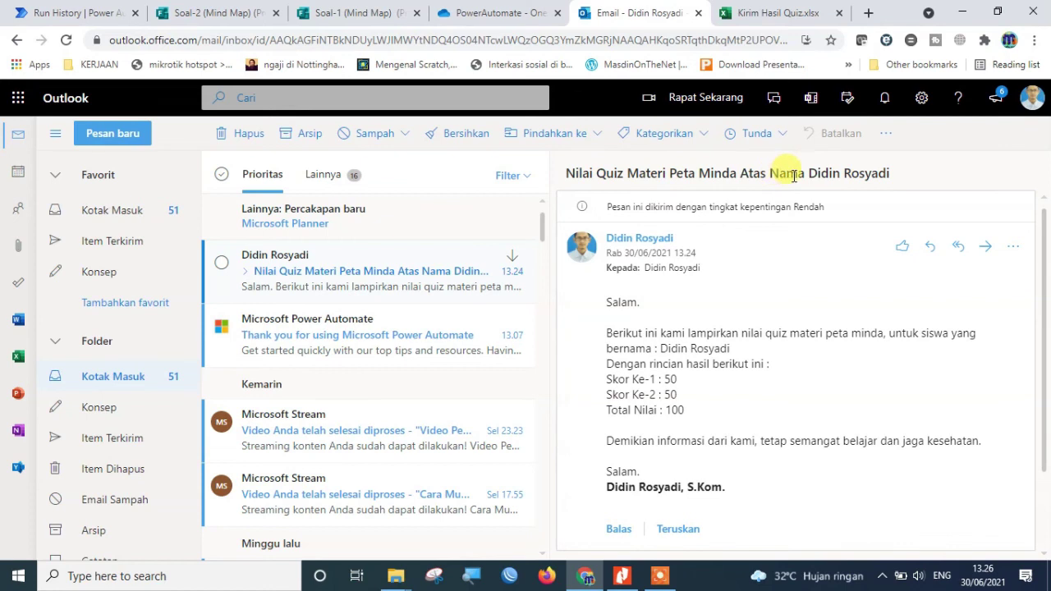
pyautogui.moveTo(812, 173); pyautogui.dragTo(888, 174)
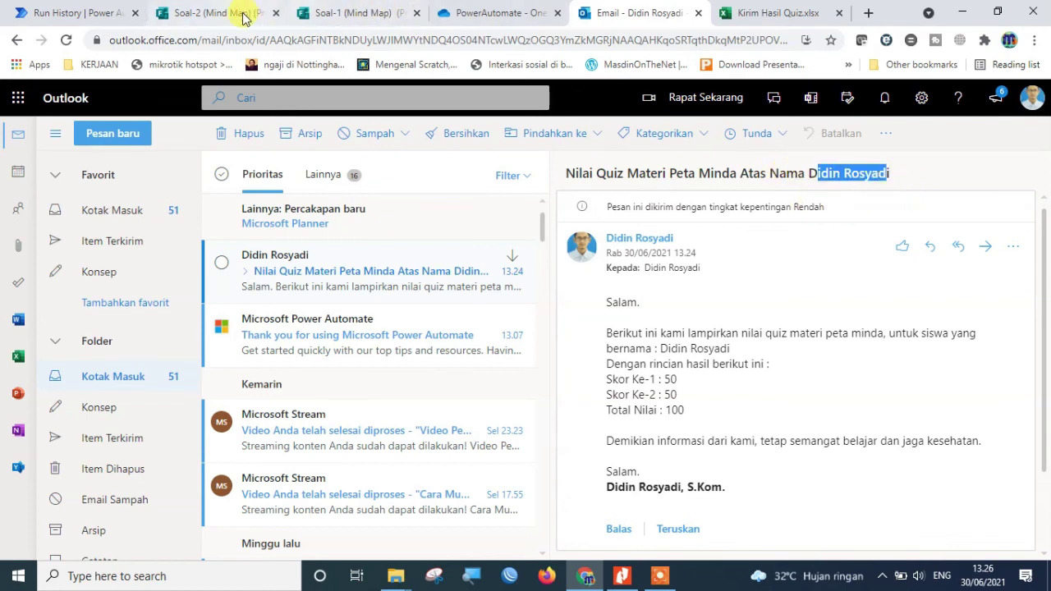
# Step: Switch to Power Automate and review the run status of every action in the Hitung Nilai Quiz flow
pyautogui.click(493, 12)
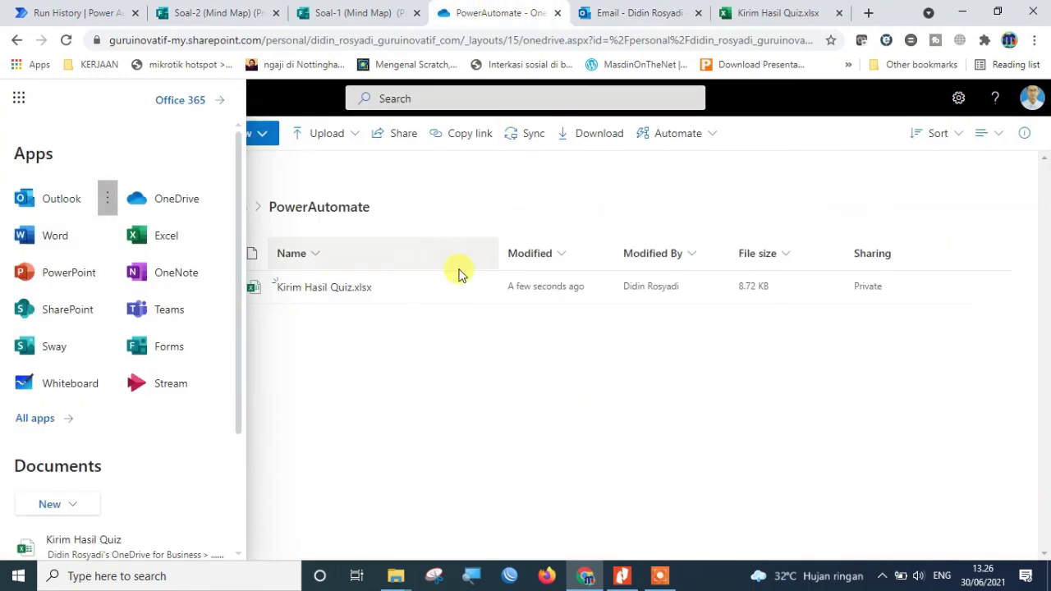
pyautogui.click(458, 185)
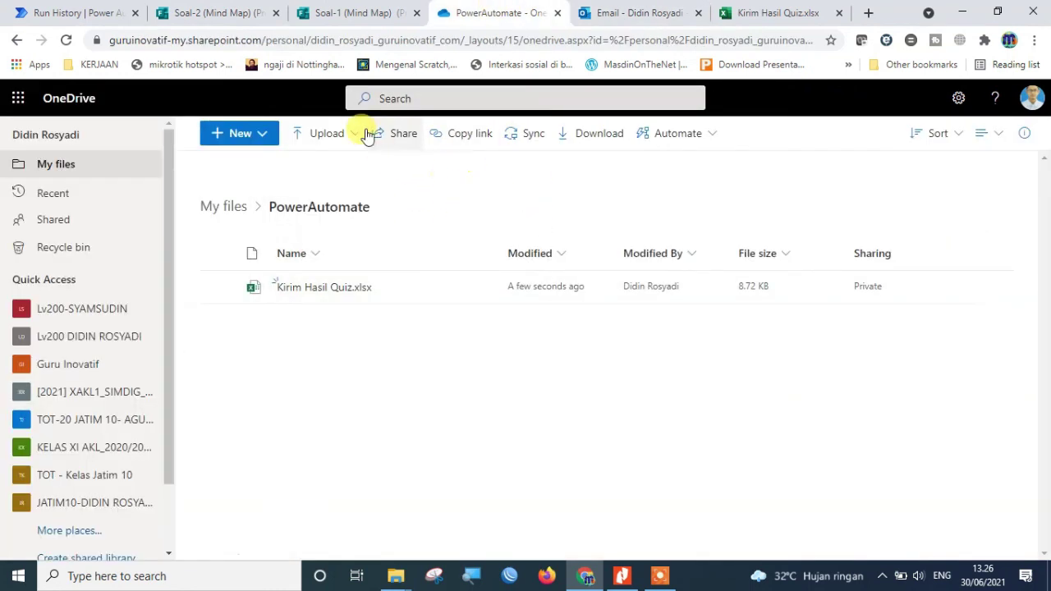
pyautogui.click(42, 14)
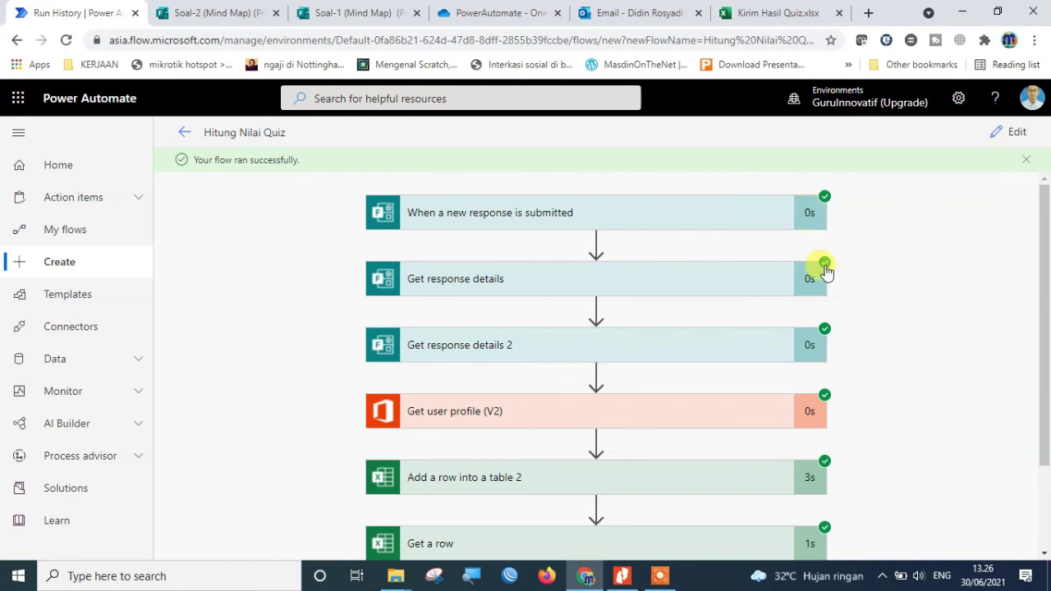
pyautogui.scroll(-1, 859, 419)
pyautogui.scroll(-1, 859, 421)
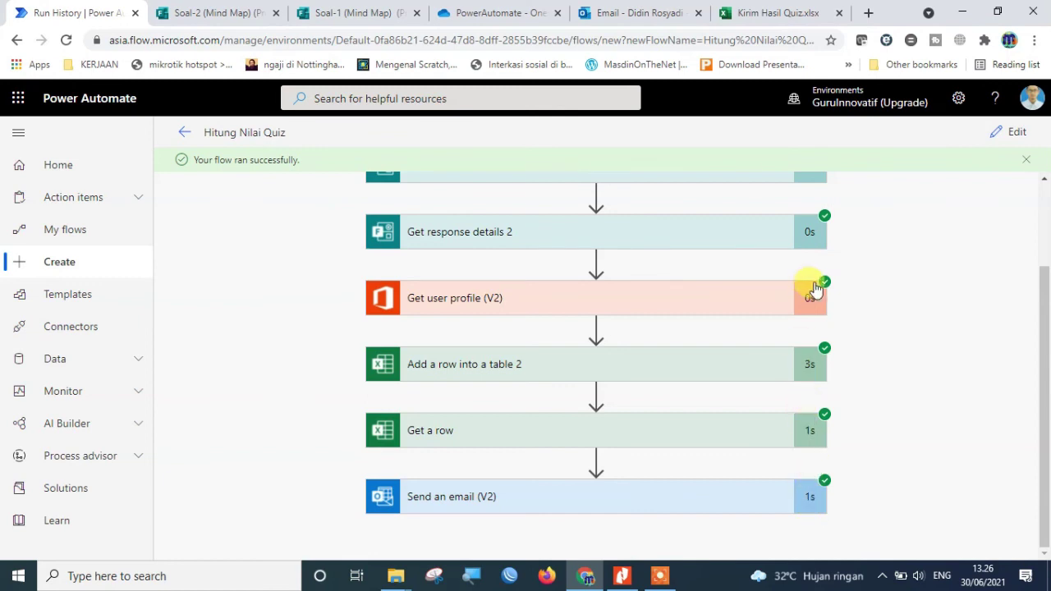
pyautogui.scroll(2, 811, 263)
pyautogui.scroll(-2, 854, 321)
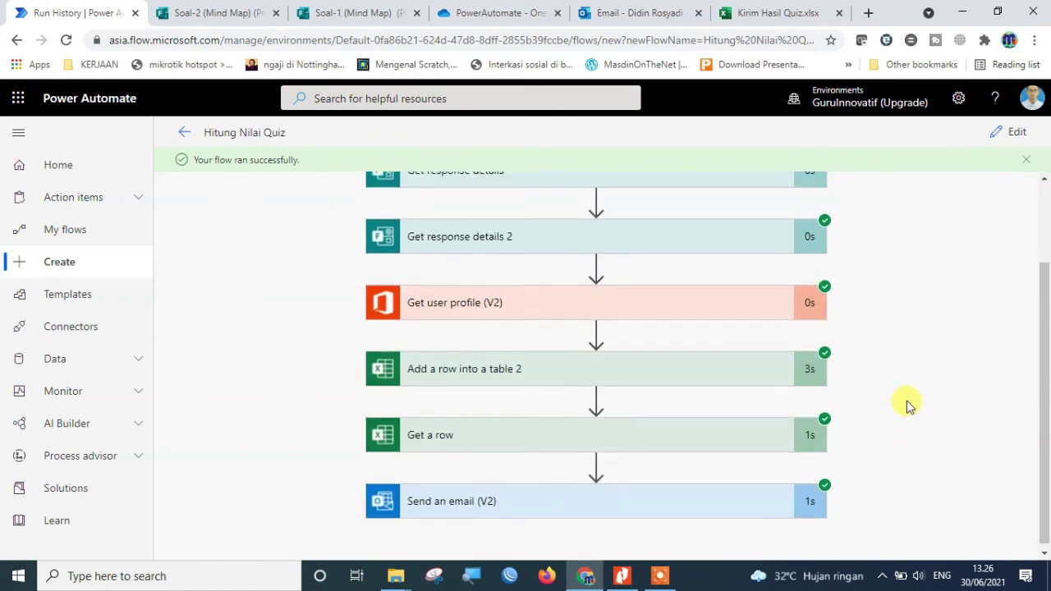
pyautogui.scroll(2, 908, 405)
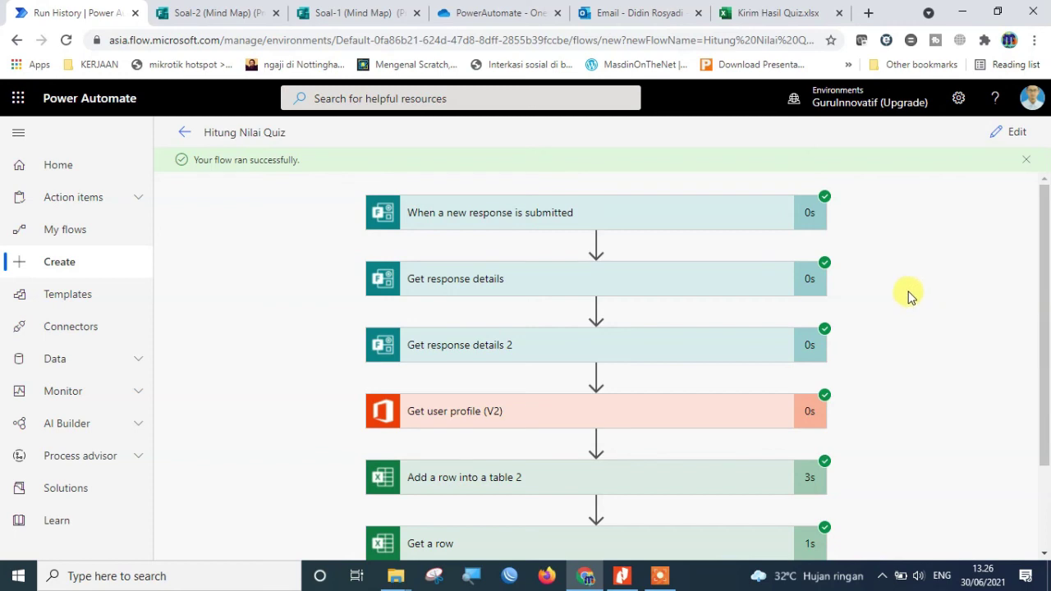
# Step: Leave the Soal-1 (Mind Map) form preview and delete all responses to that form
pyautogui.click(349, 13)
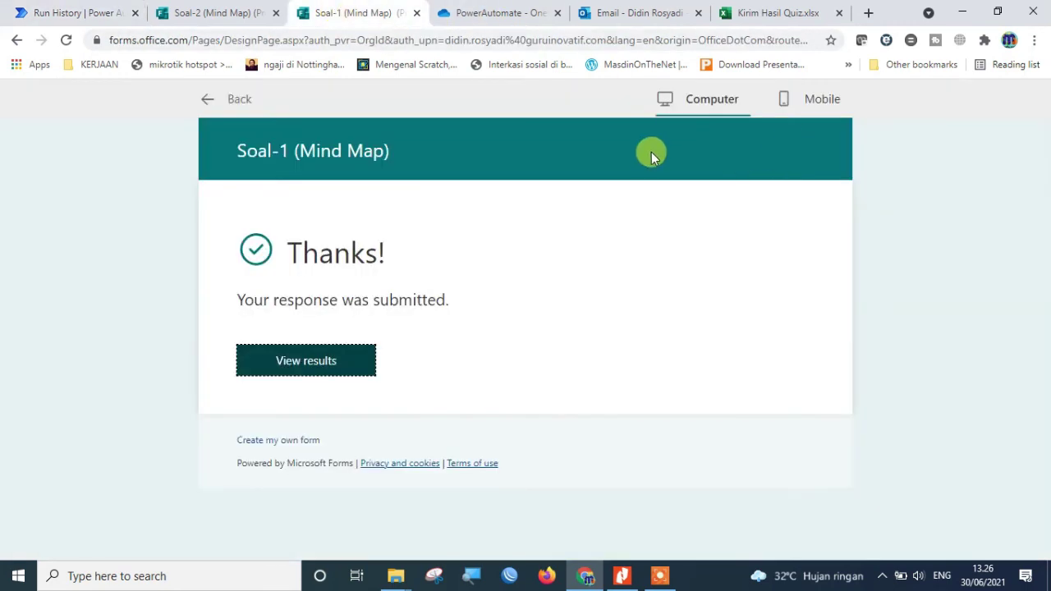
pyautogui.click(232, 100)
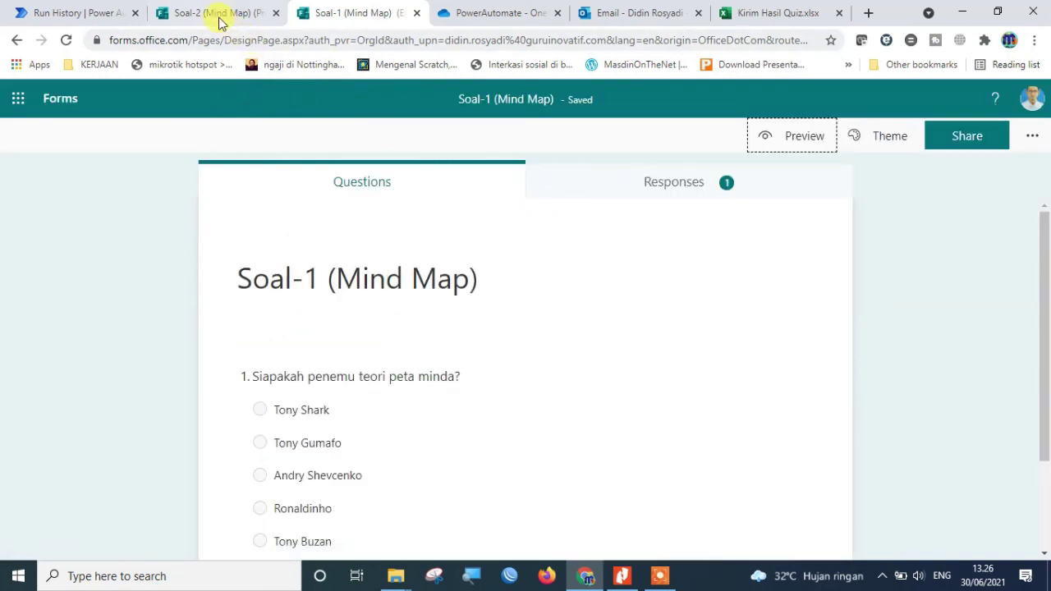
pyautogui.click(692, 185)
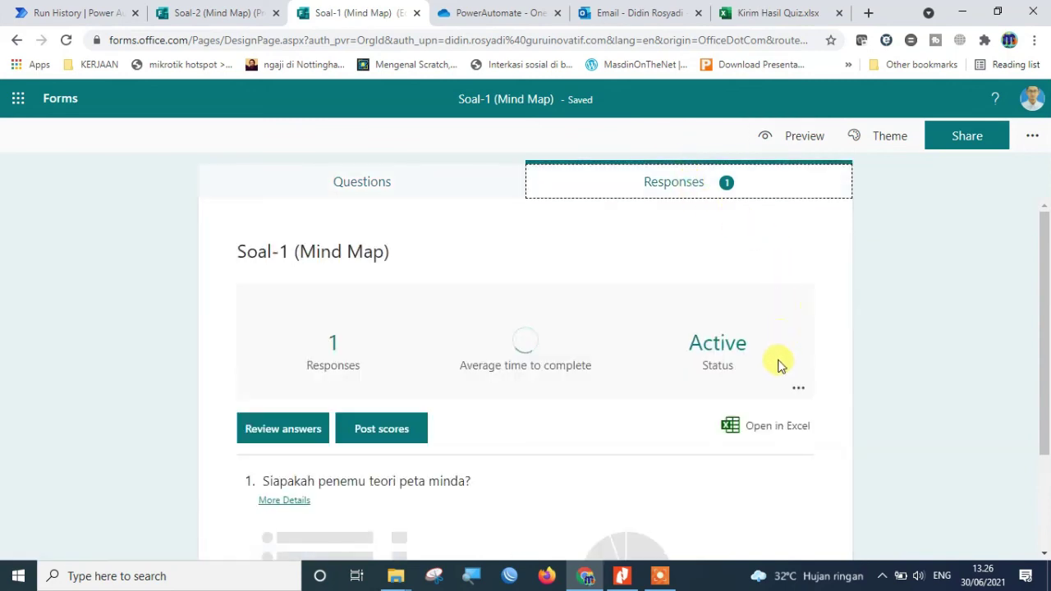
pyautogui.click(800, 391)
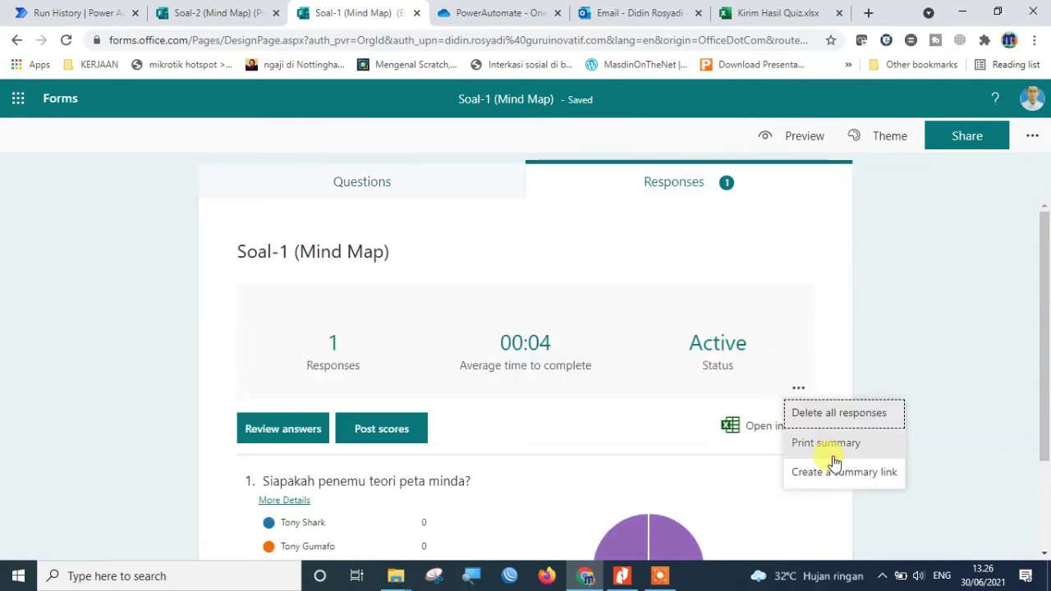
pyautogui.click(816, 413)
pyautogui.click(632, 351)
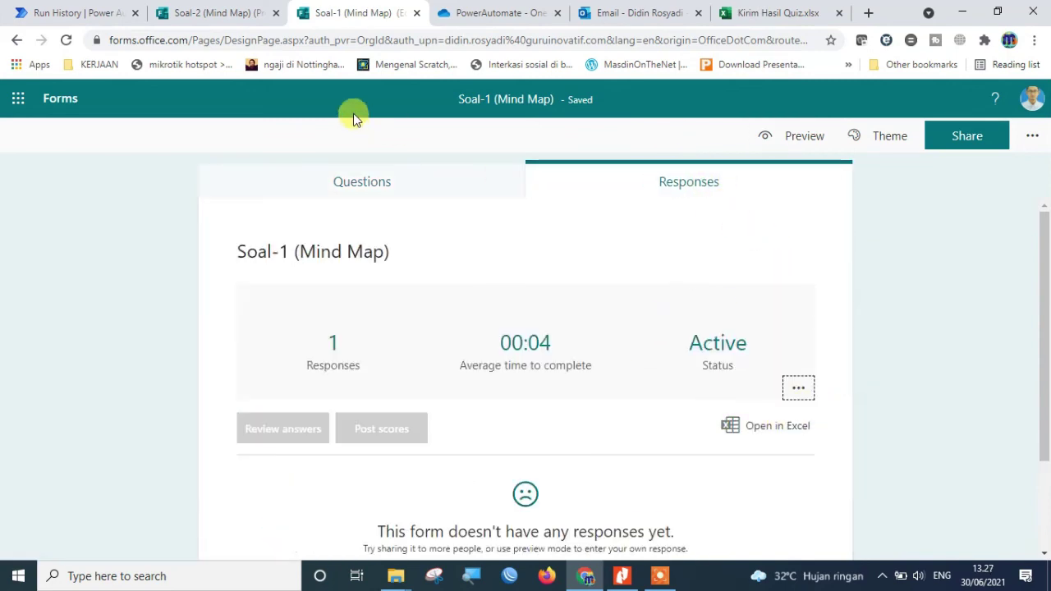
# Step: Leave the Soal-2 (Mind Map) form preview and delete all responses to that form
pyautogui.click(215, 13)
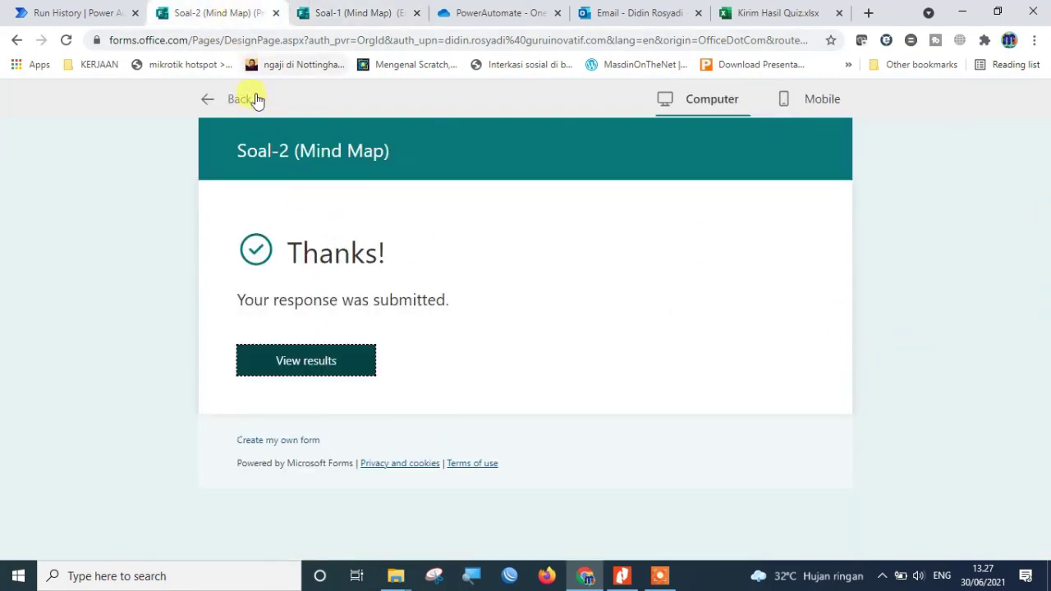
pyautogui.click(219, 98)
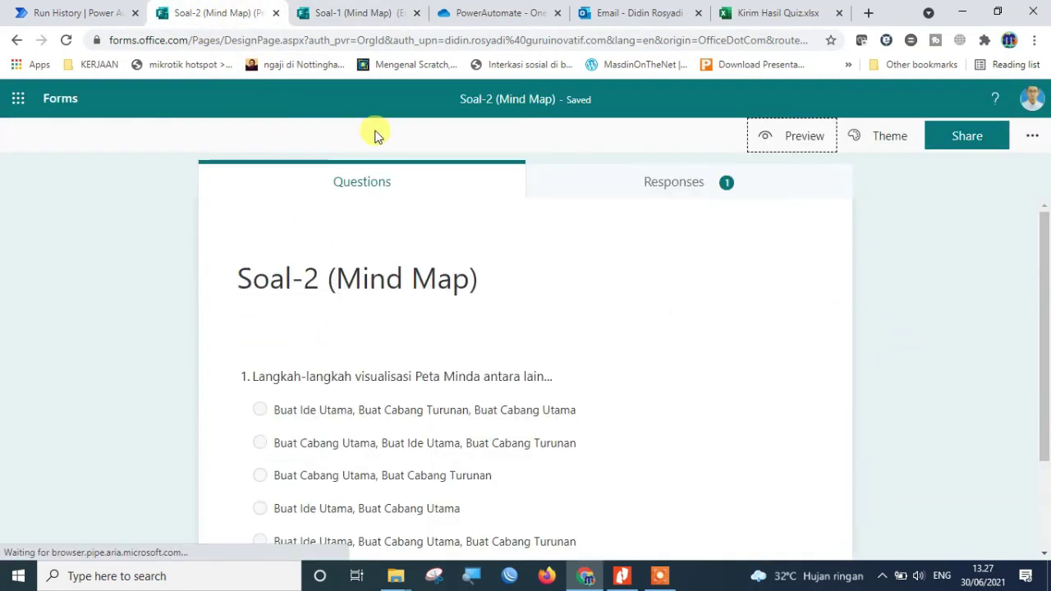
pyautogui.click(669, 182)
pyautogui.click(796, 391)
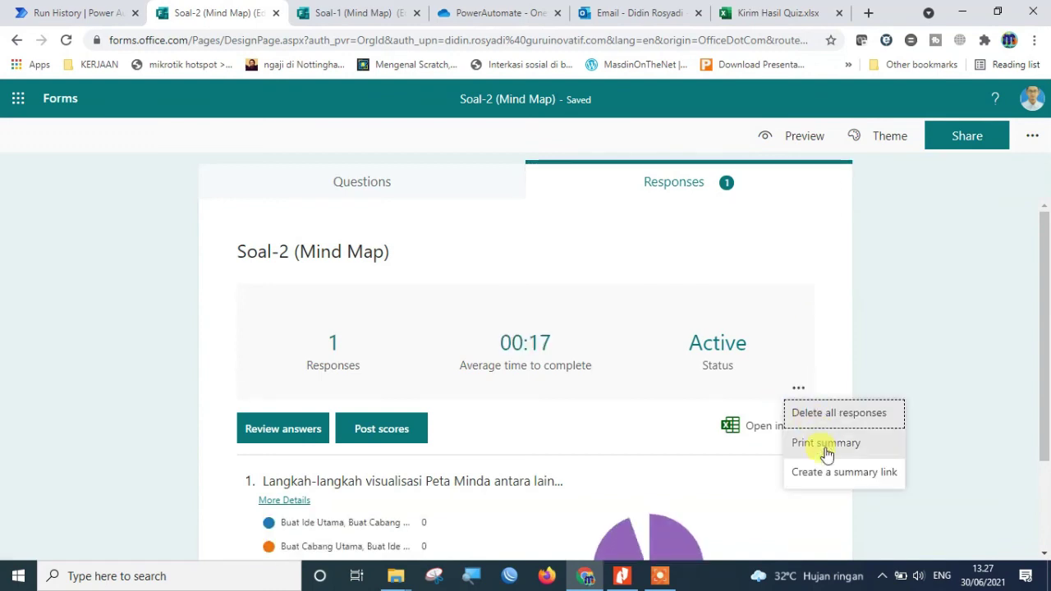
pyautogui.click(814, 416)
pyautogui.click(605, 352)
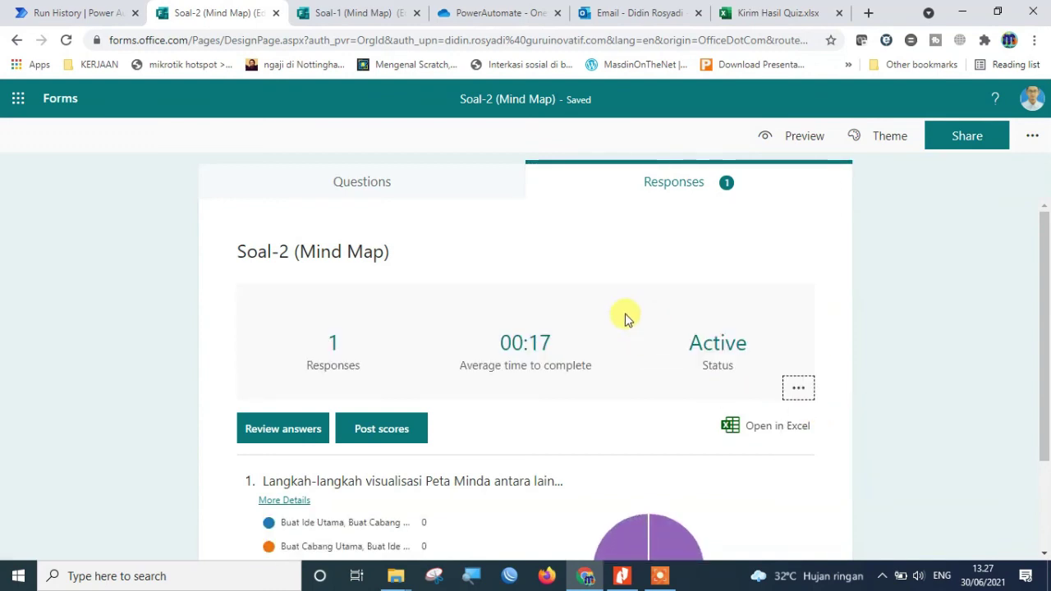
# Step: Return to the Power Automate run page and open Microsoft Stream in a new browser tab
pyautogui.click(51, 12)
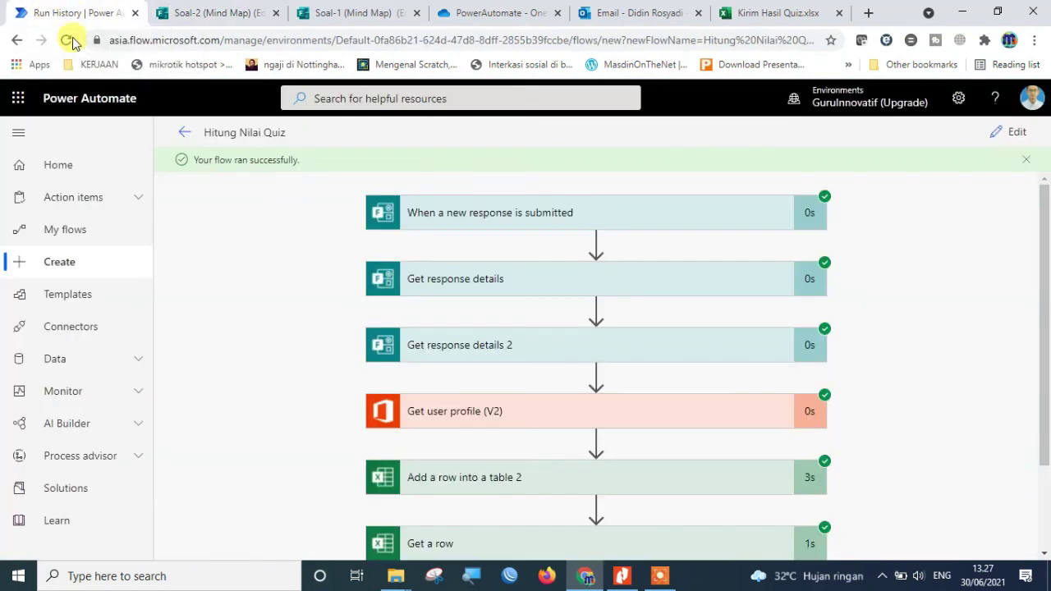
pyautogui.click(18, 98)
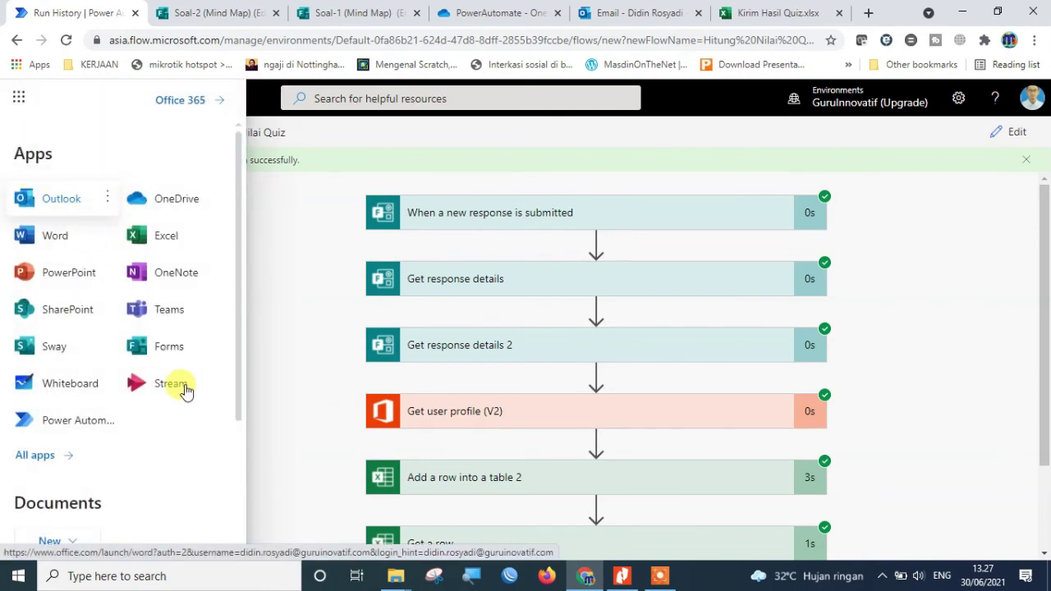
pyautogui.click(220, 386)
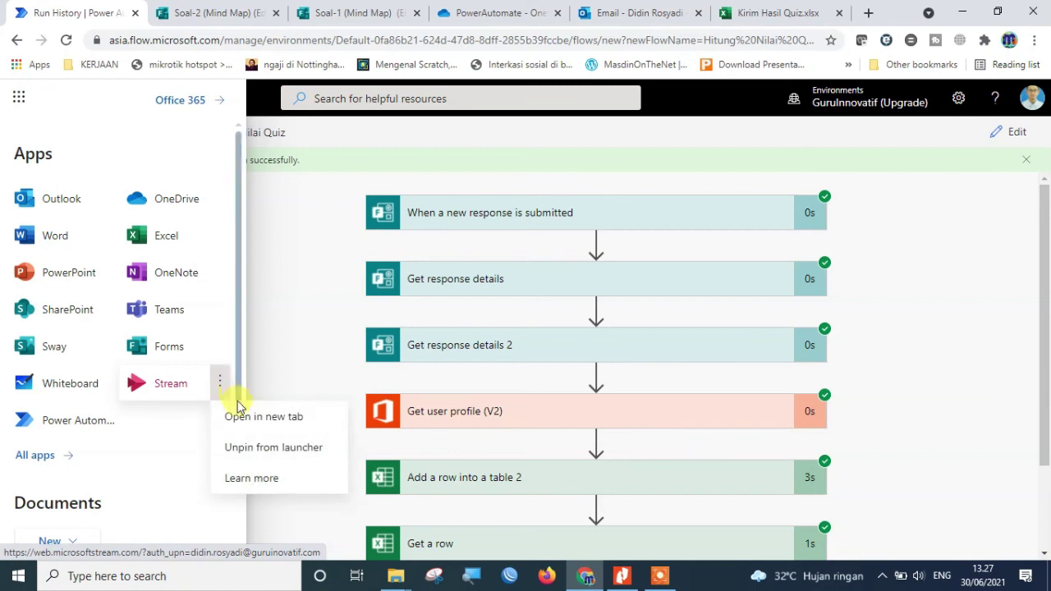
pyautogui.click(244, 416)
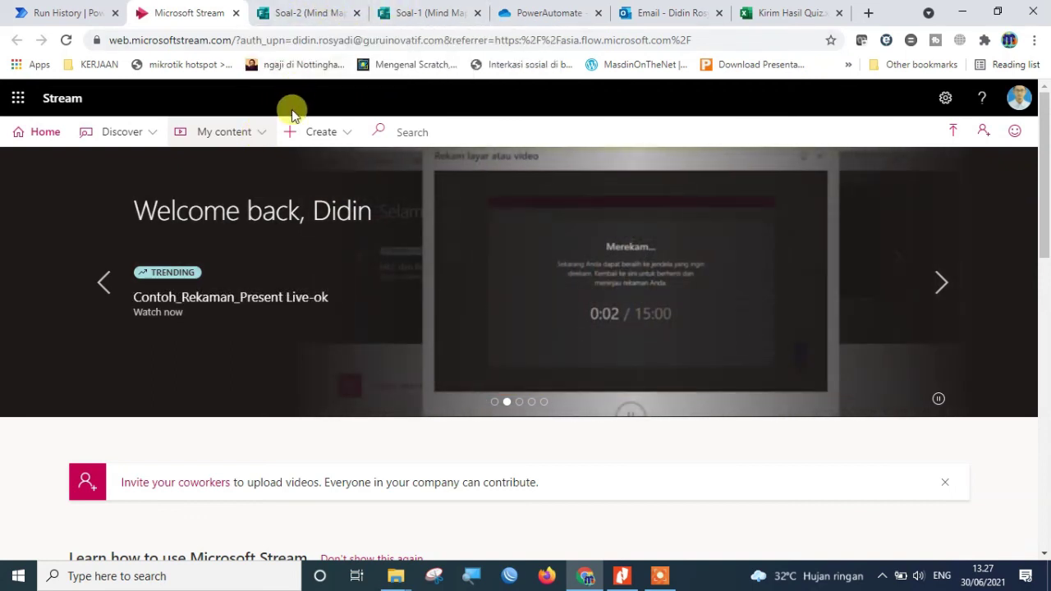
# Step: Open the Video Pembelajaran Mind Map video from the own videos and show its interactivity forms
pyautogui.click(262, 139)
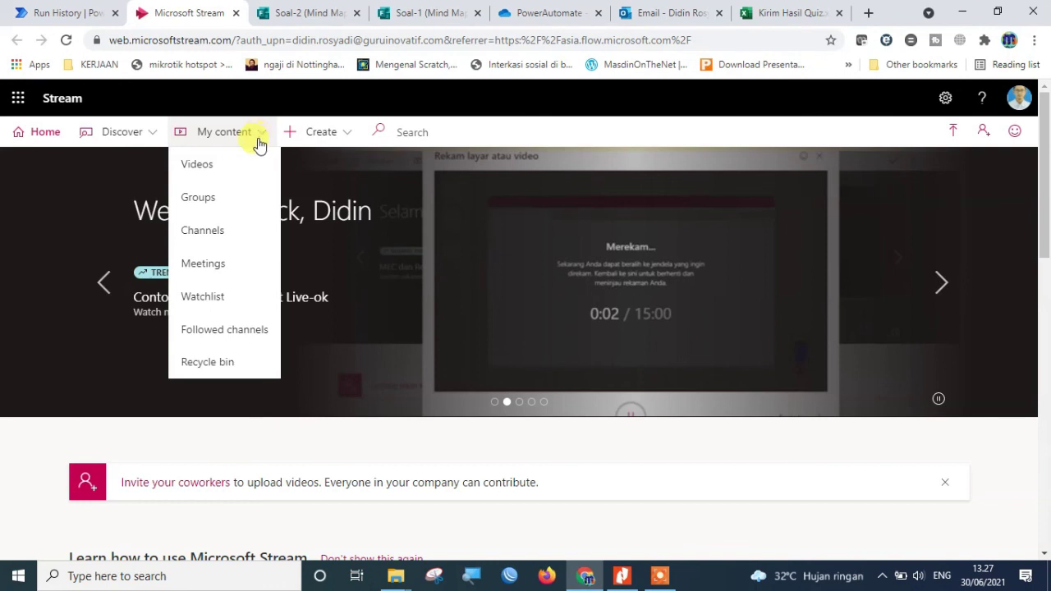
pyautogui.click(223, 164)
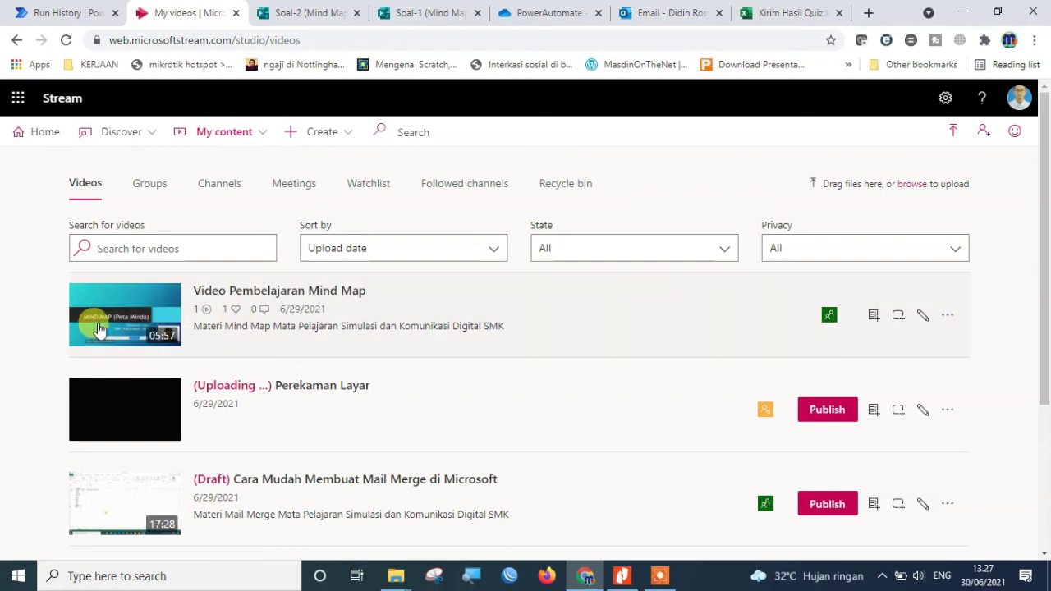
pyautogui.click(119, 305)
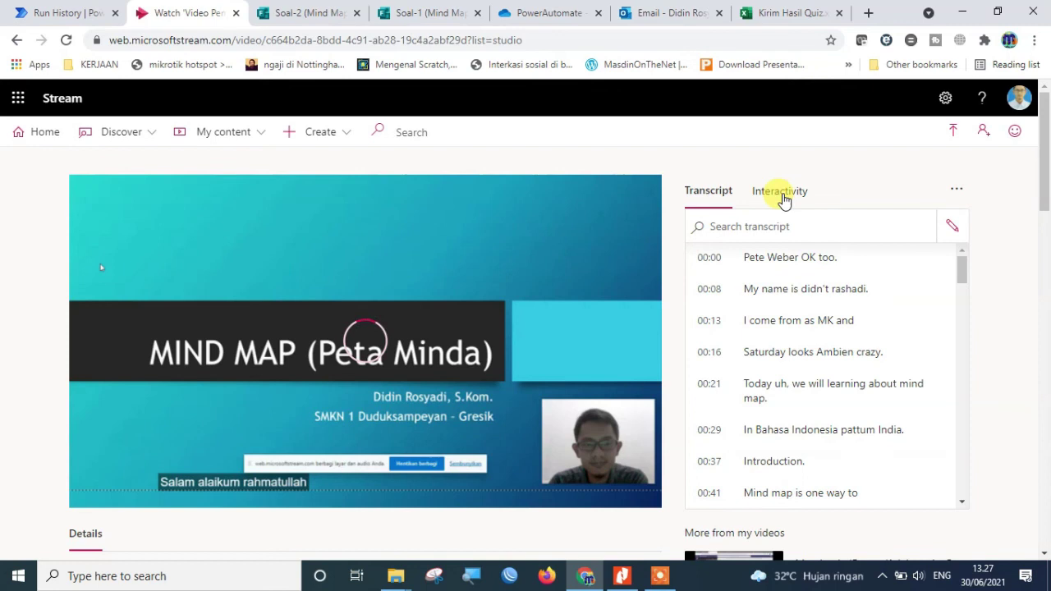
pyautogui.click(782, 197)
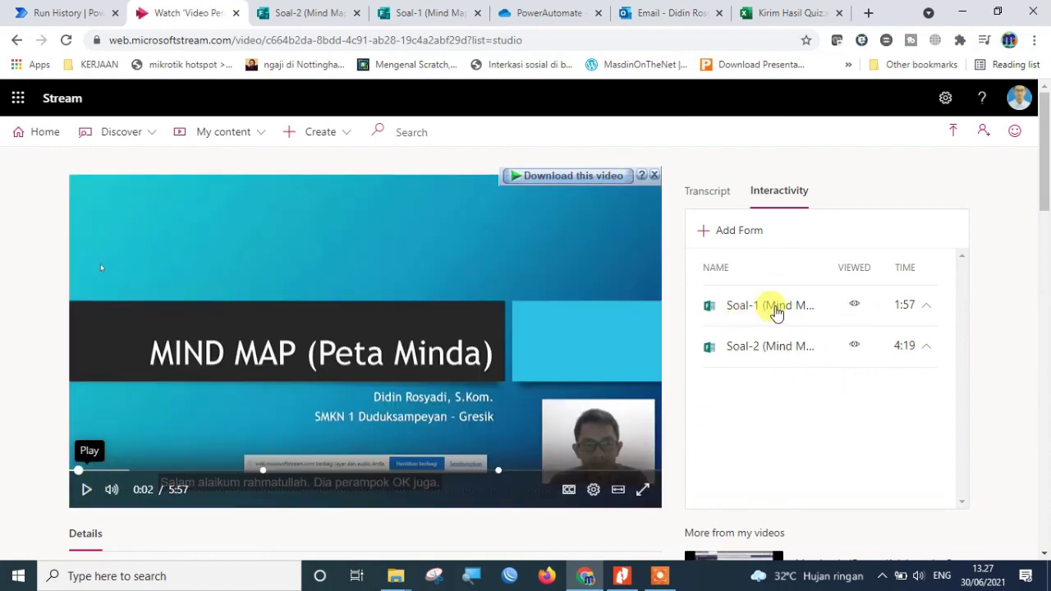
# Step: Check the responses pages of the Soal-1 and Soal-2 (Mind Map) forms and return to the Stream video
pyautogui.click(423, 13)
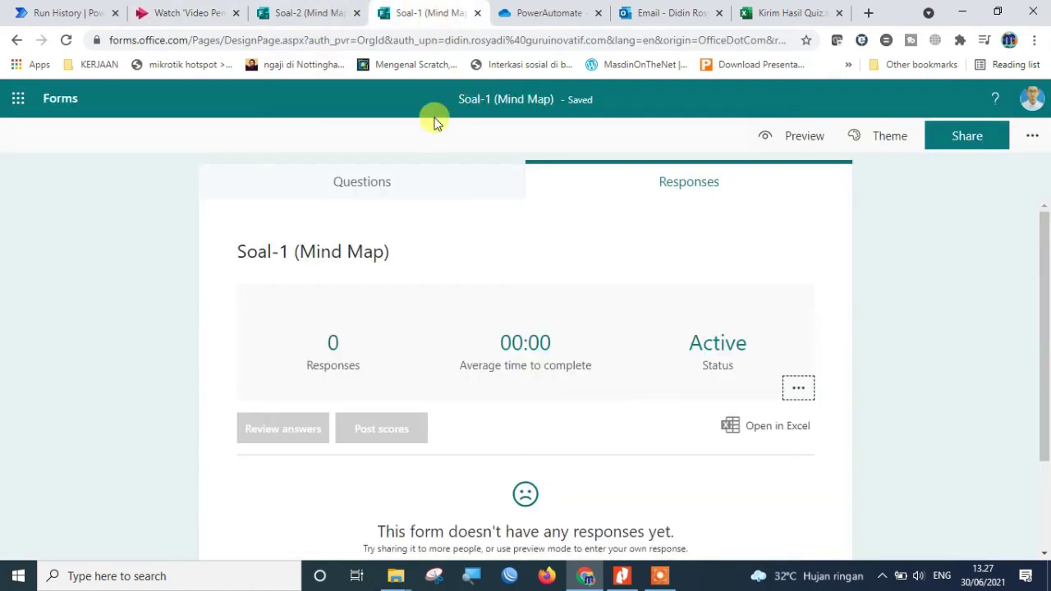
pyautogui.click(305, 12)
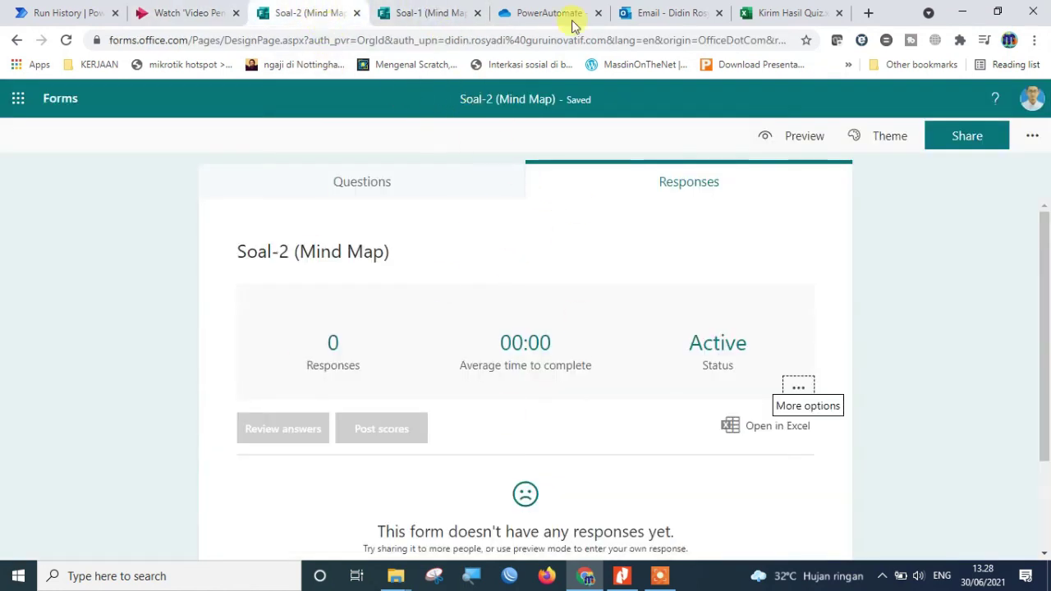
pyautogui.click(177, 12)
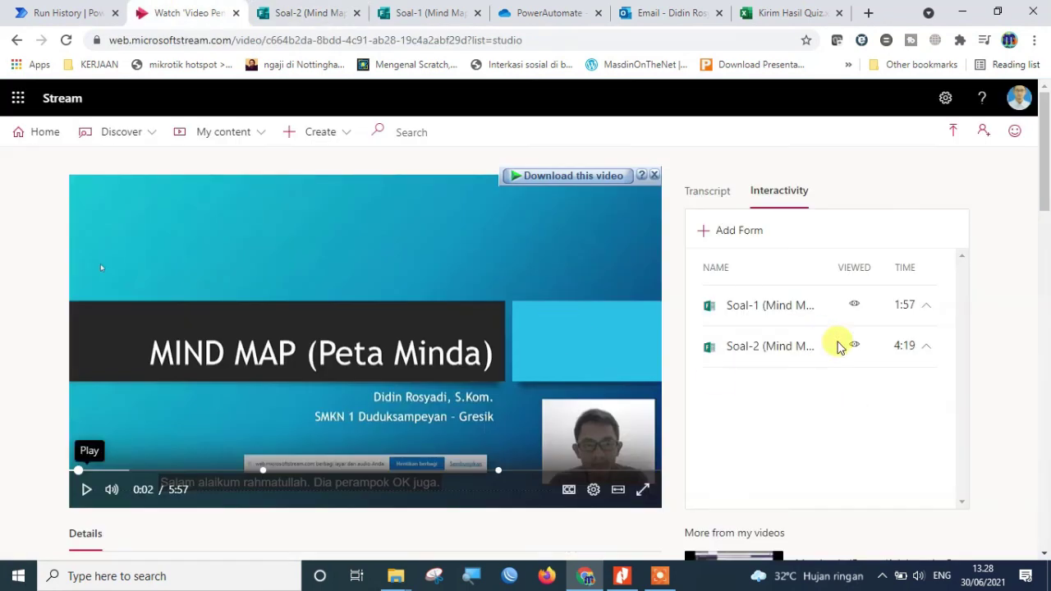
pyautogui.click(298, 16)
pyautogui.click(224, 13)
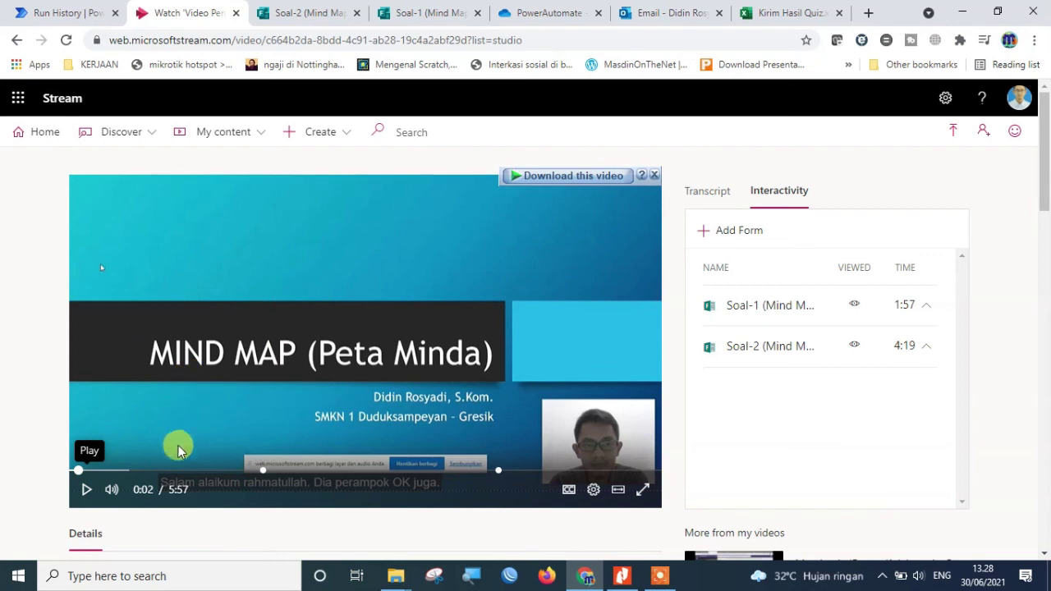
pyautogui.click(252, 470)
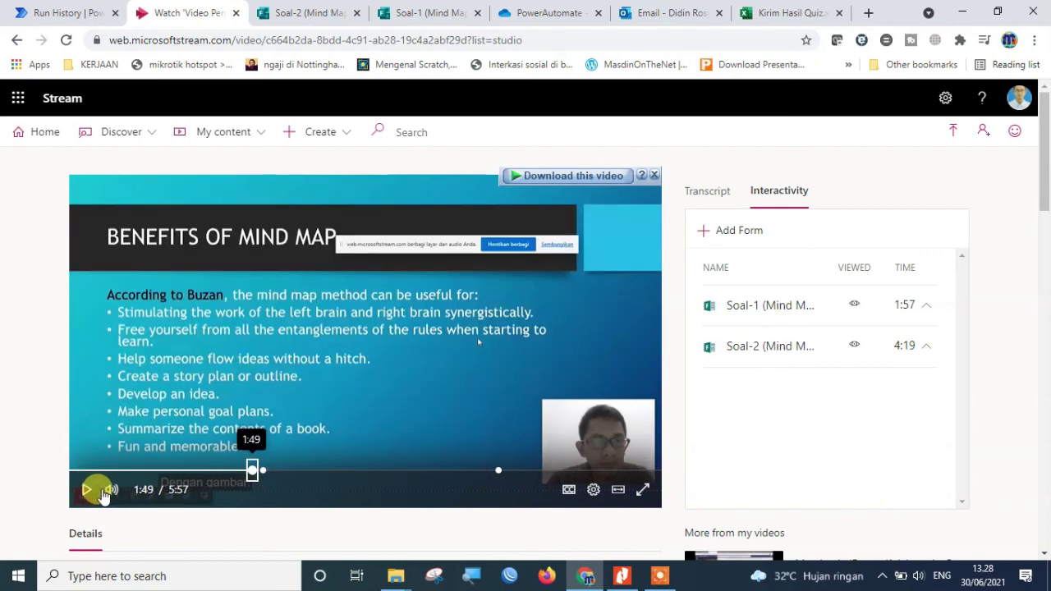
pyautogui.click(86, 490)
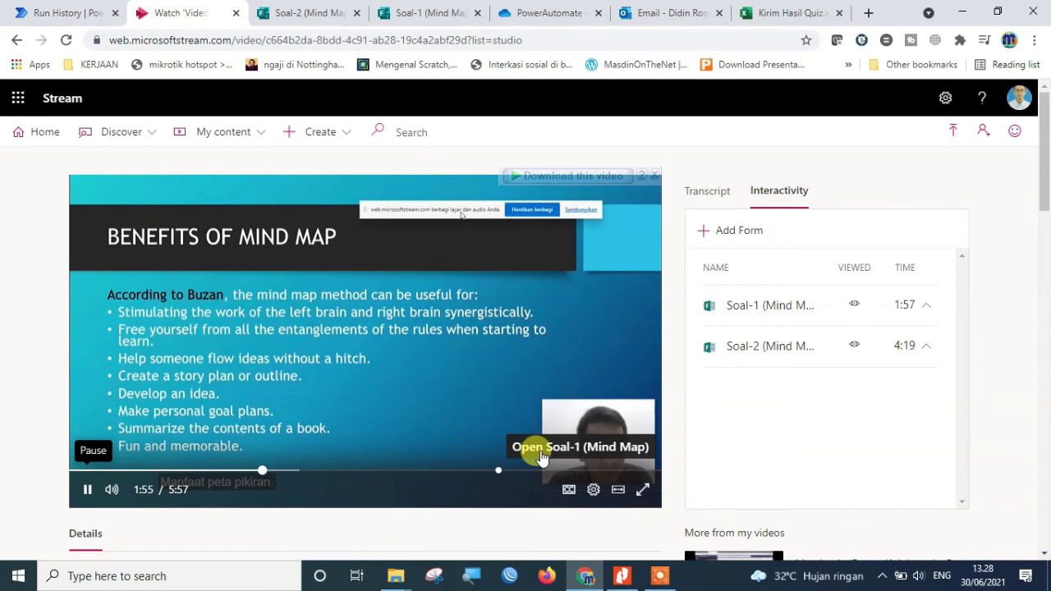
pyautogui.click(78, 491)
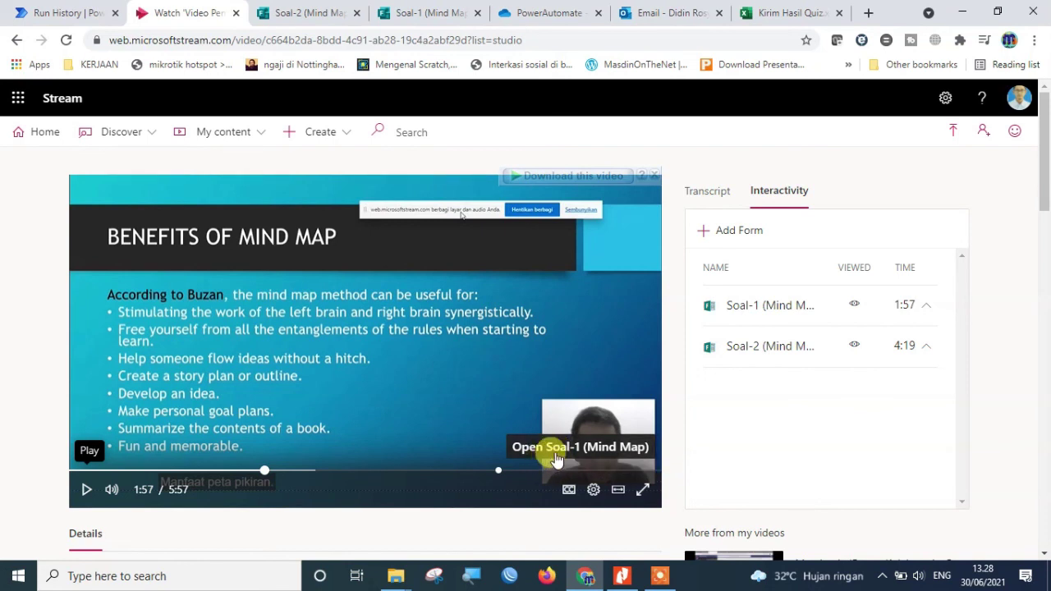
pyautogui.click(556, 458)
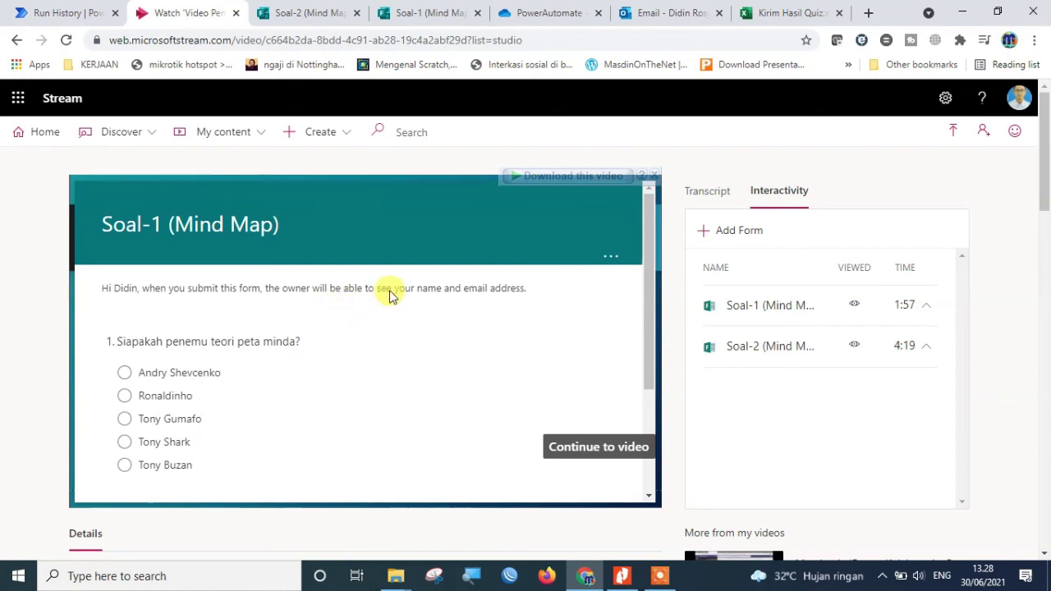
pyautogui.scroll(-1, 256, 361)
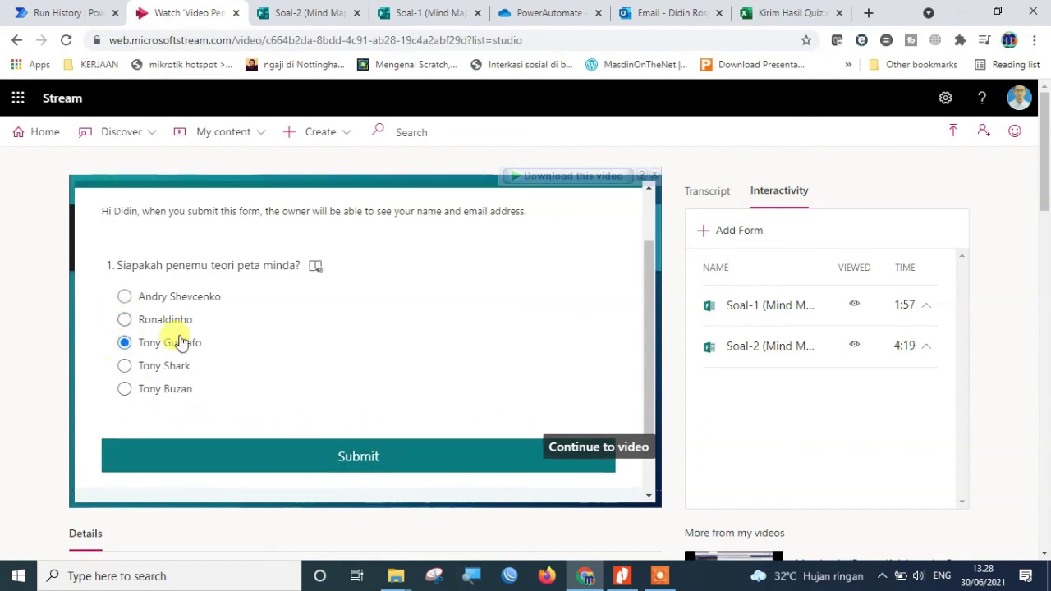
pyautogui.click(335, 464)
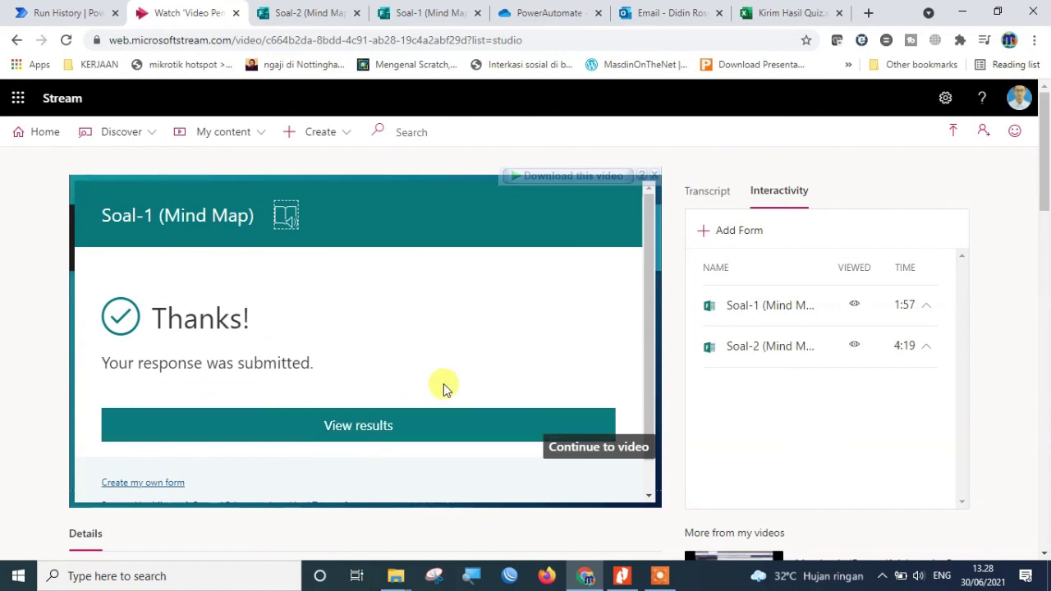
# Step: Continue the video from about 4:10 and submit Soal-2 (Mind Map) with "Buat Ide Utama, Buat Cabang Utama, Buat Cabang Turunan"
pyautogui.click(600, 449)
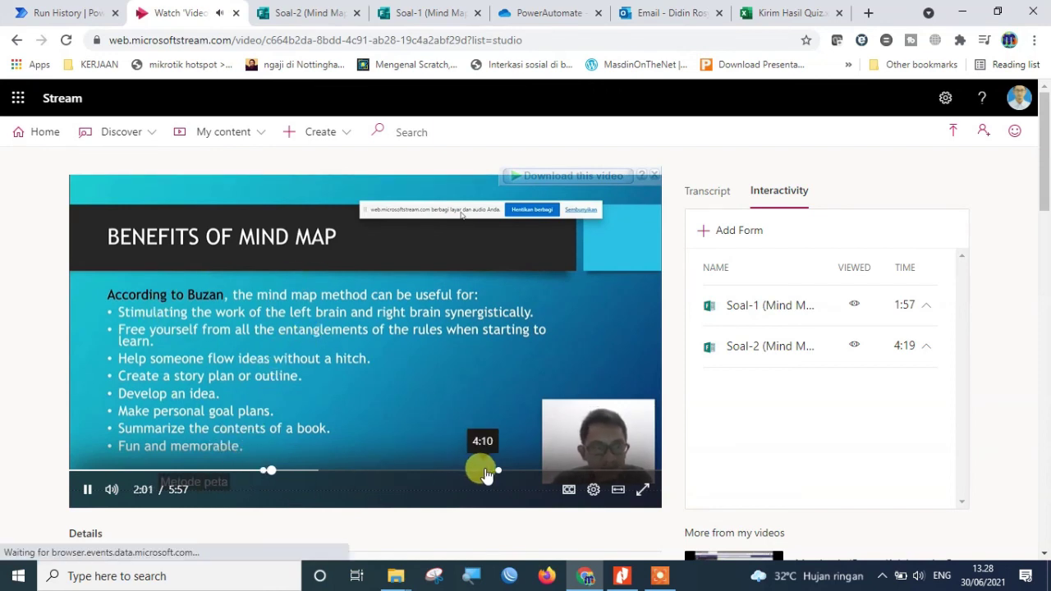
pyautogui.click(486, 472)
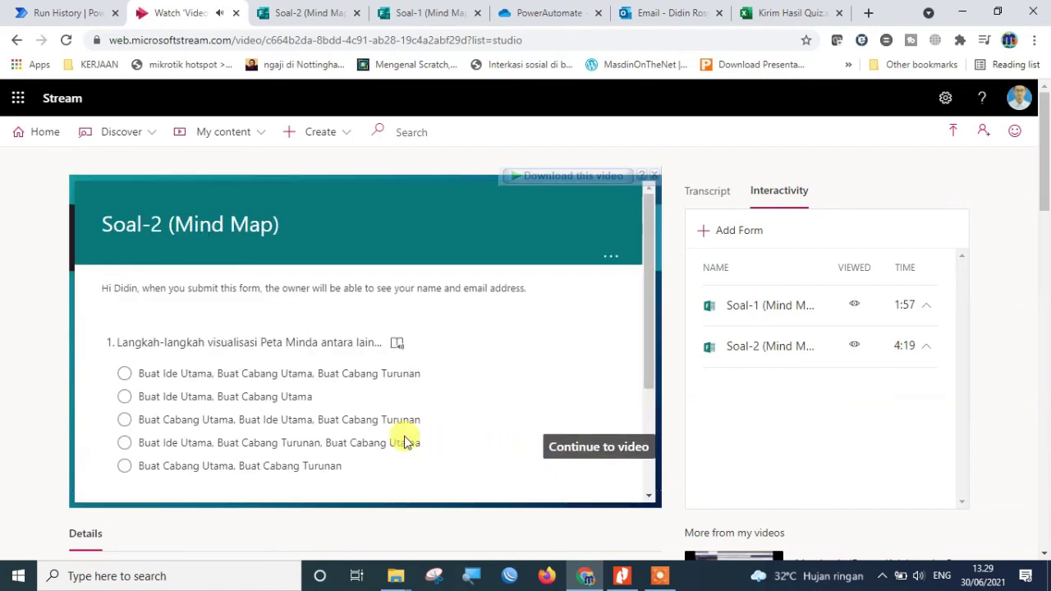
pyautogui.scroll(-1, 456, 351)
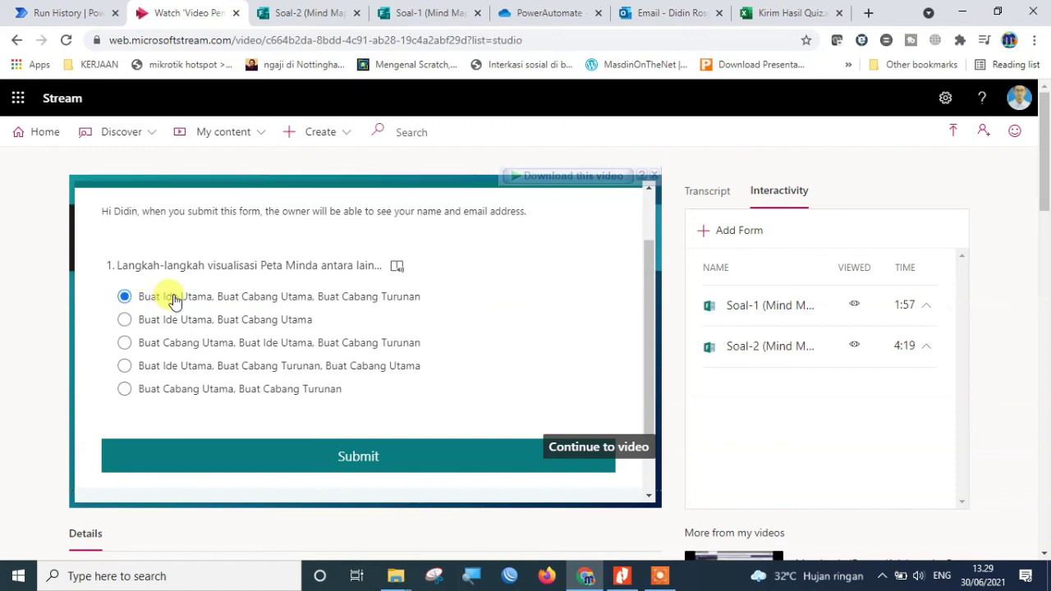
pyautogui.click(366, 457)
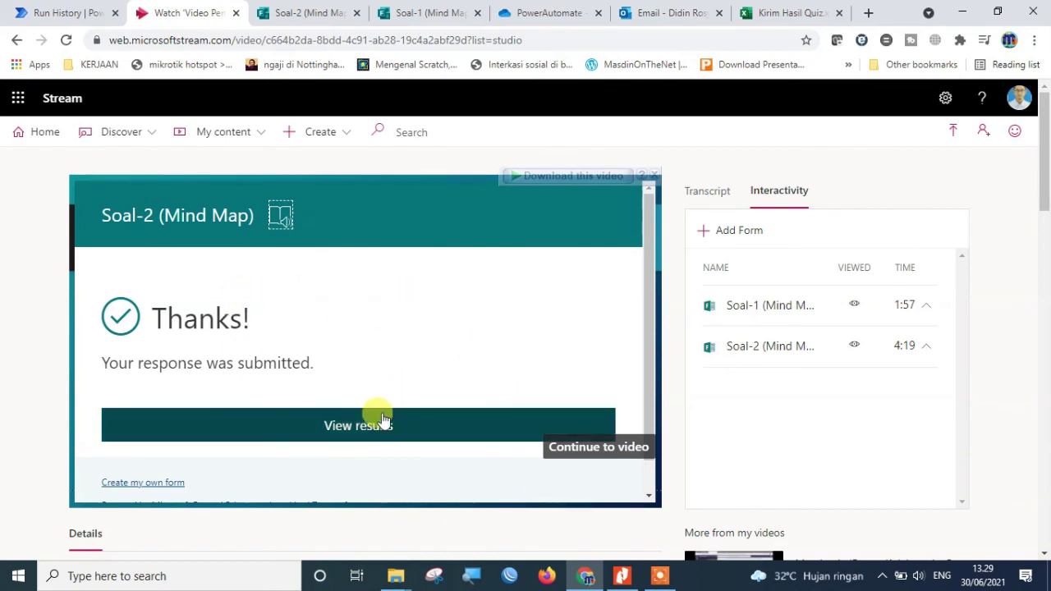
# Step: Check the PowerAutomate folder in OneDrive, then return to the Hitung Nilai Quiz run page and dismiss the app launcher
pyautogui.click(542, 15)
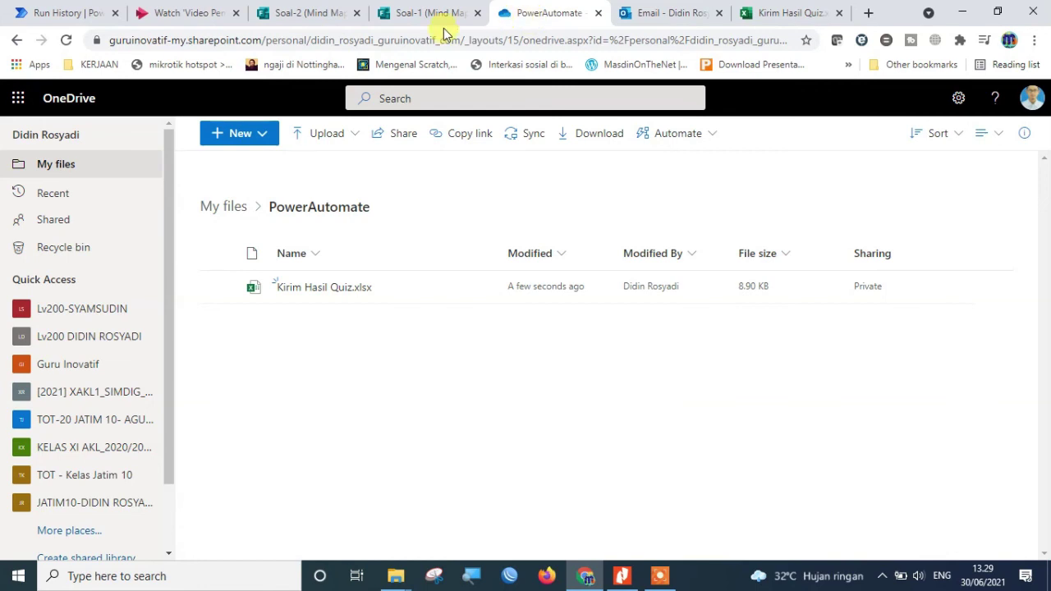
pyautogui.click(82, 20)
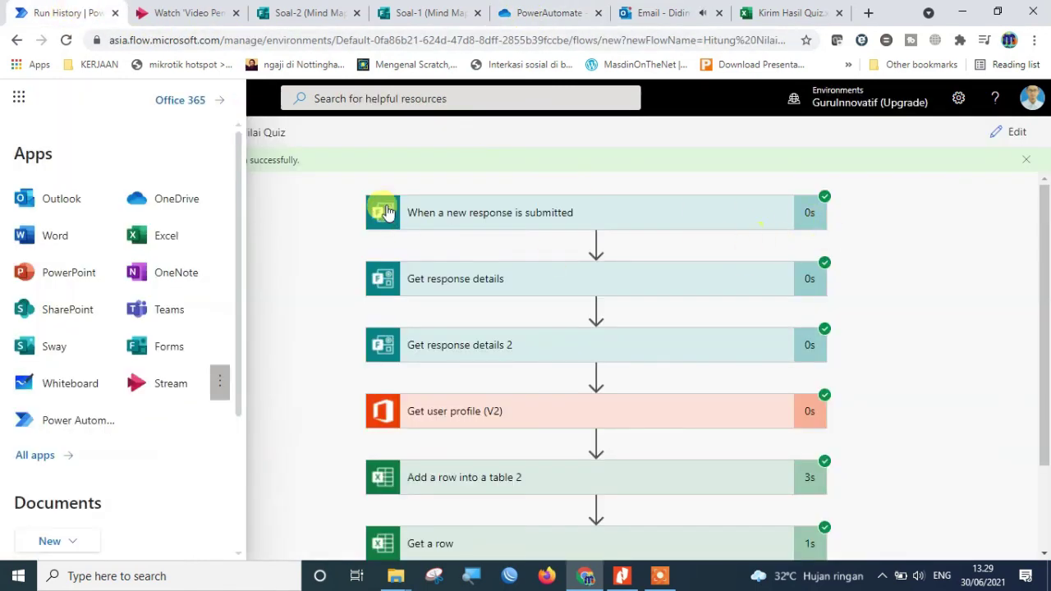
pyautogui.click(302, 221)
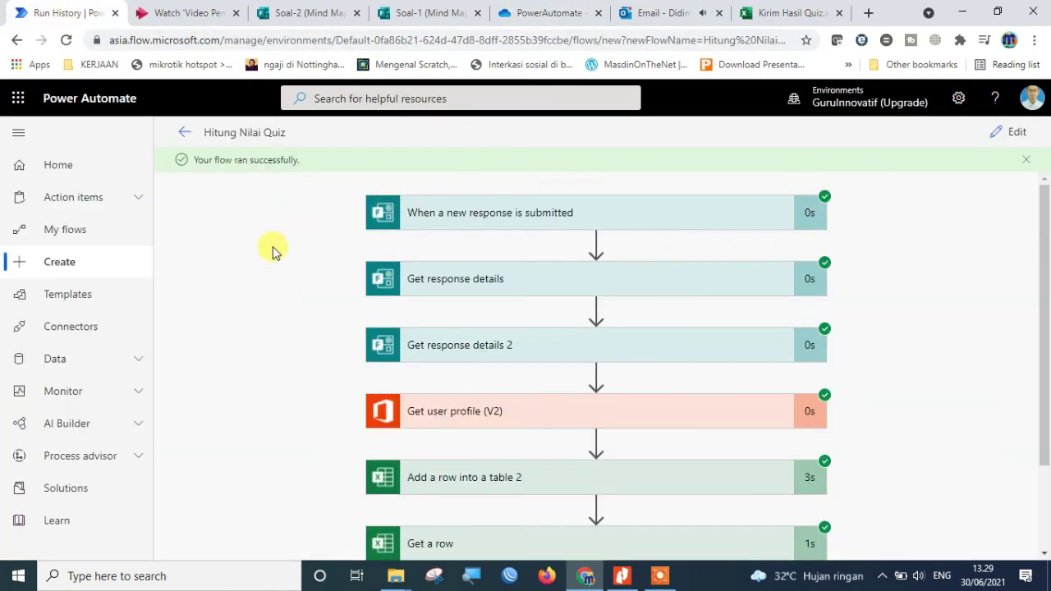
# Step: Switch to the Kirim Hasil Quiz workbook and examine the answers, score formulas and total in row 4
pyautogui.click(789, 13)
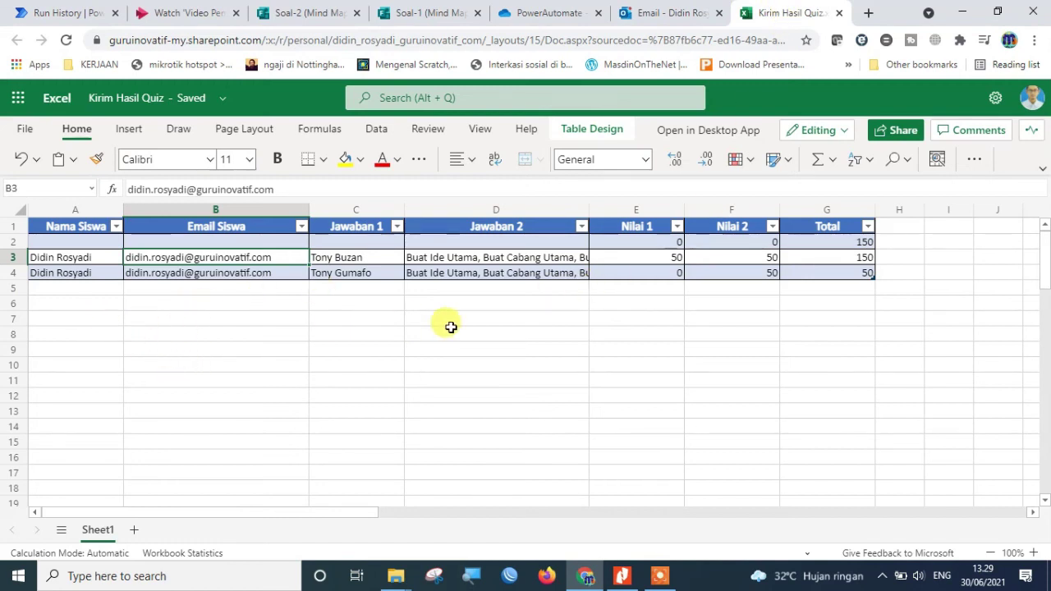
pyautogui.click(10, 272)
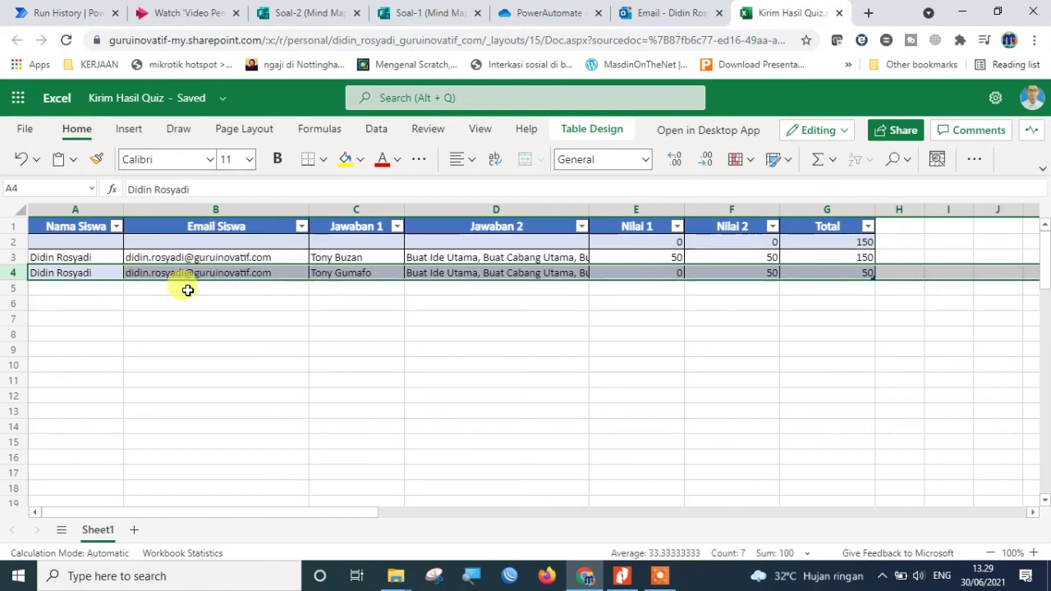
pyautogui.click(279, 317)
pyautogui.click(362, 274)
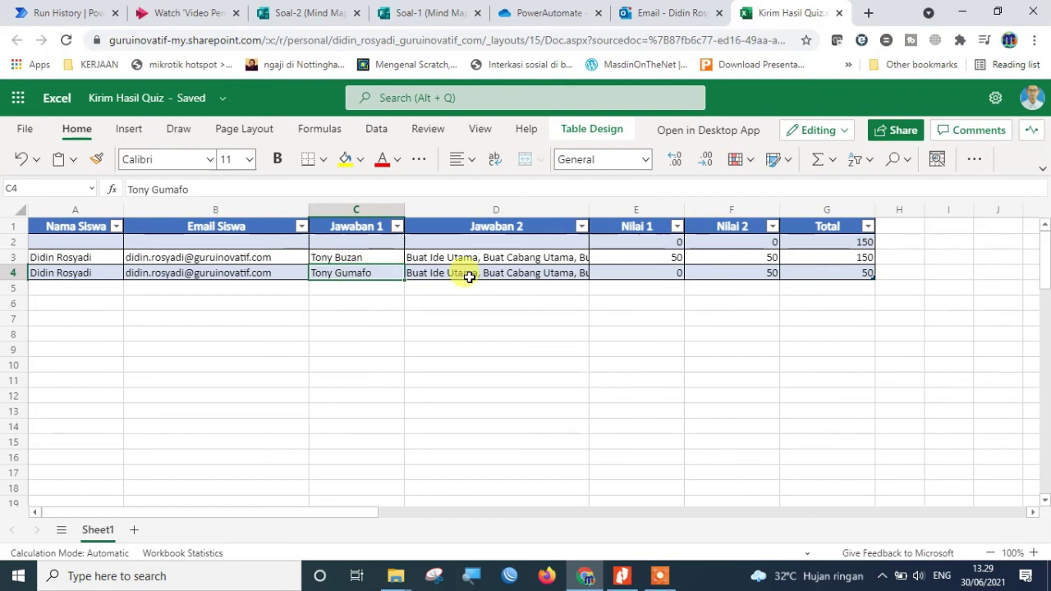
pyautogui.click(492, 272)
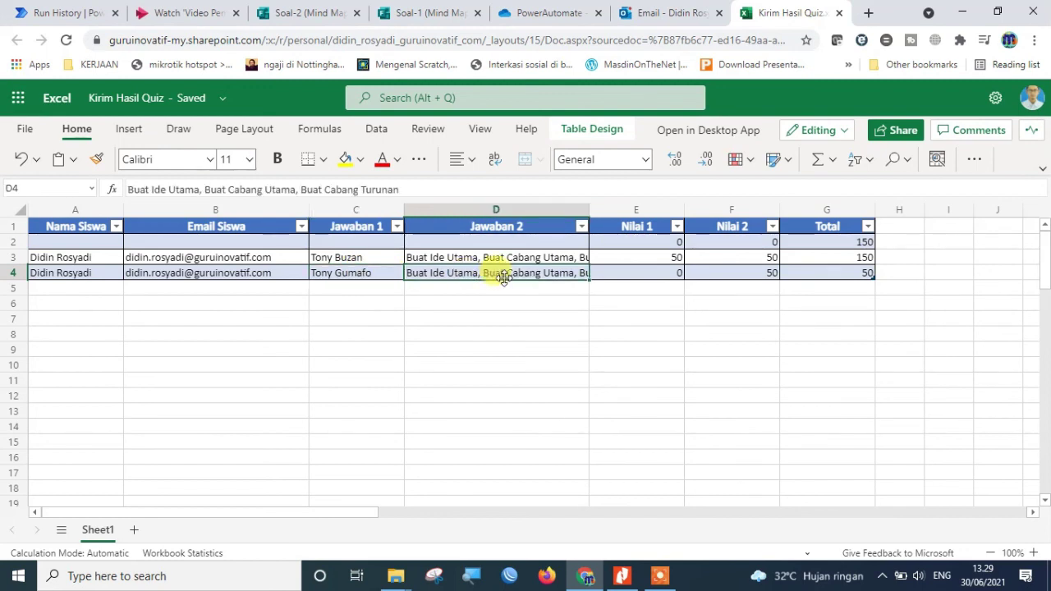
pyautogui.click(660, 272)
pyautogui.click(761, 271)
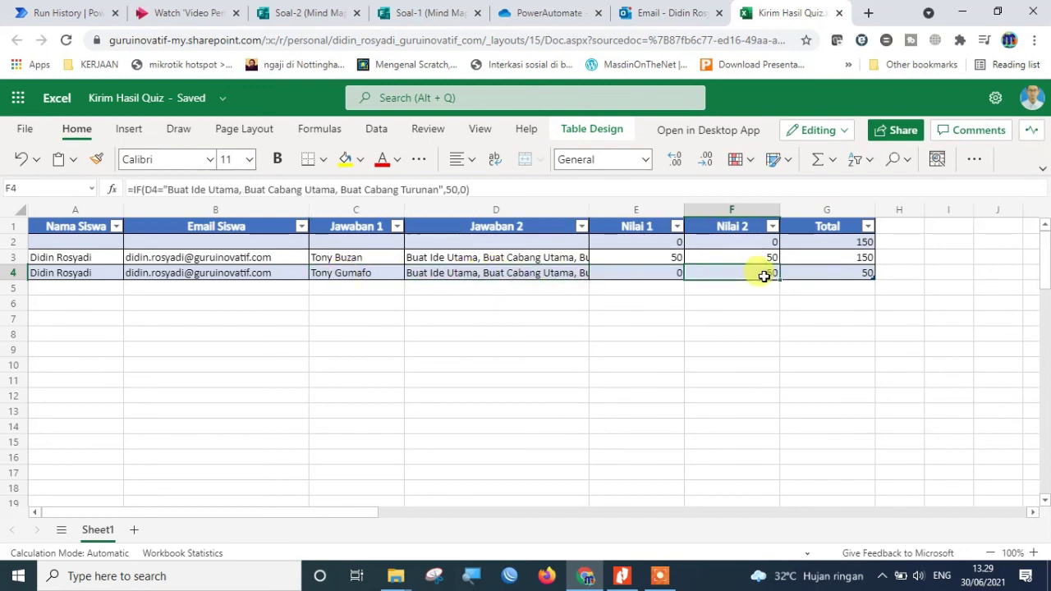
pyautogui.click(847, 273)
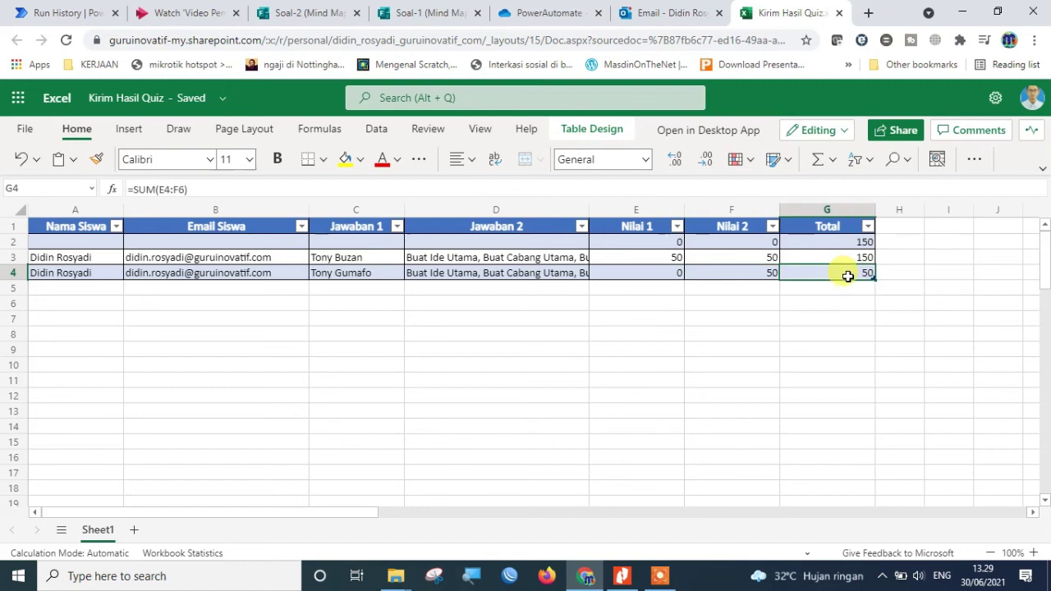
# Step: Switch to Outlook, open the newest quiz score email, and check its two scores and total
pyautogui.click(657, 19)
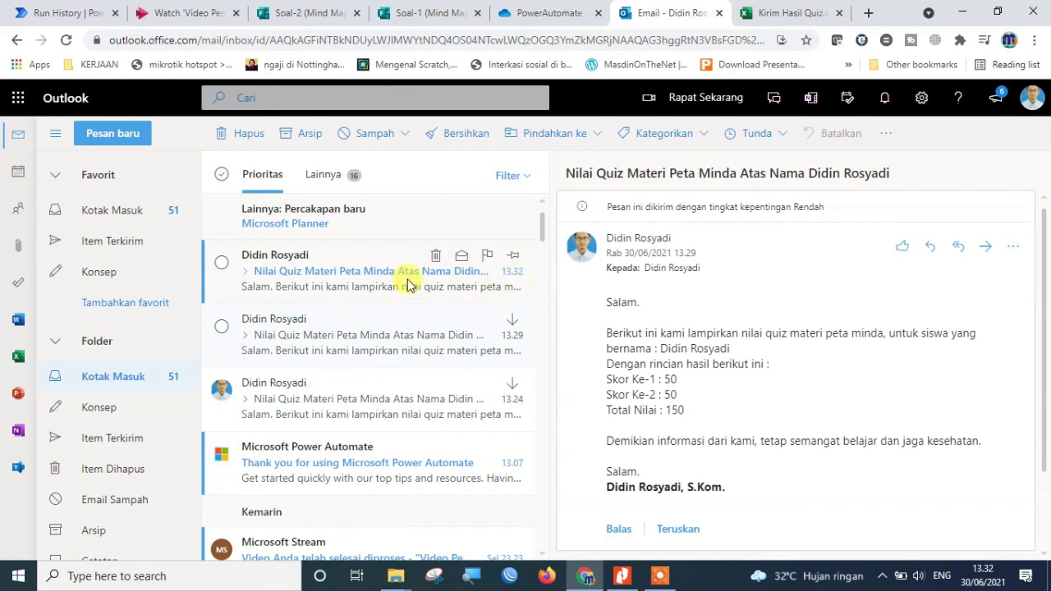
pyautogui.click(367, 282)
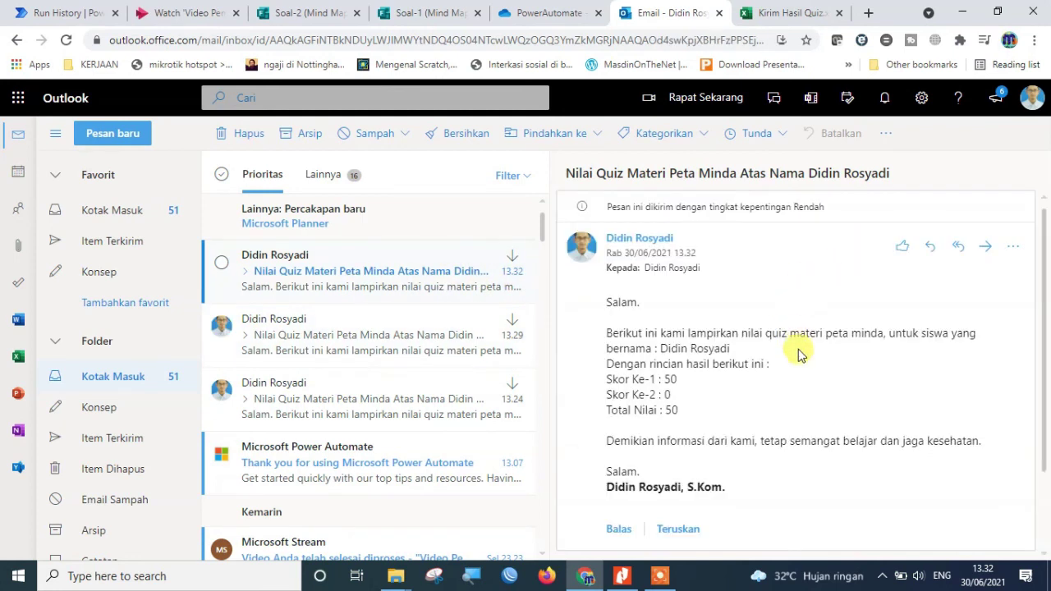
pyautogui.doubleClick(670, 378)
pyautogui.click(688, 393)
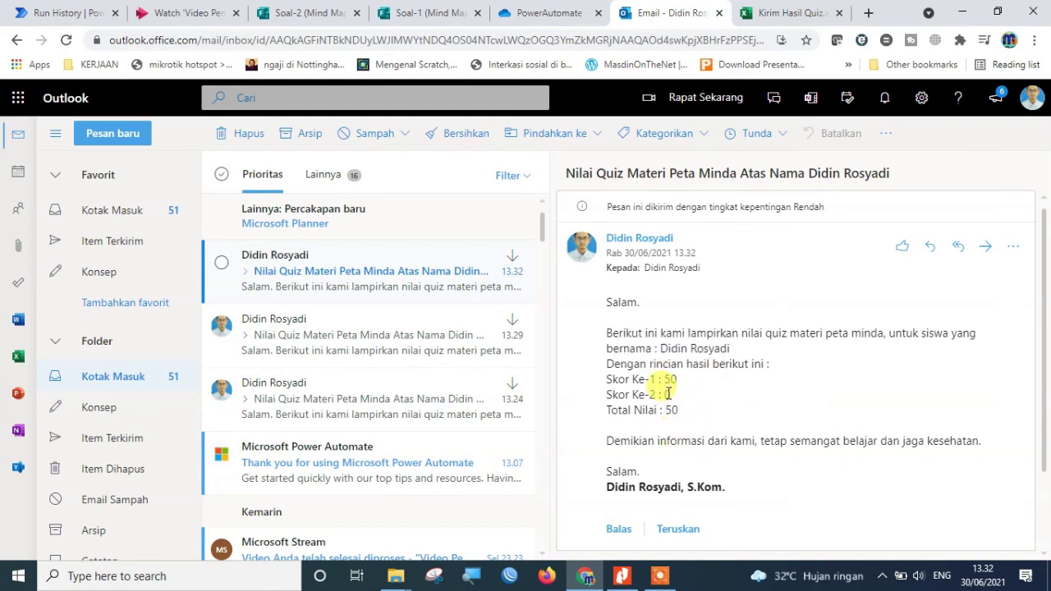
pyautogui.click(864, 399)
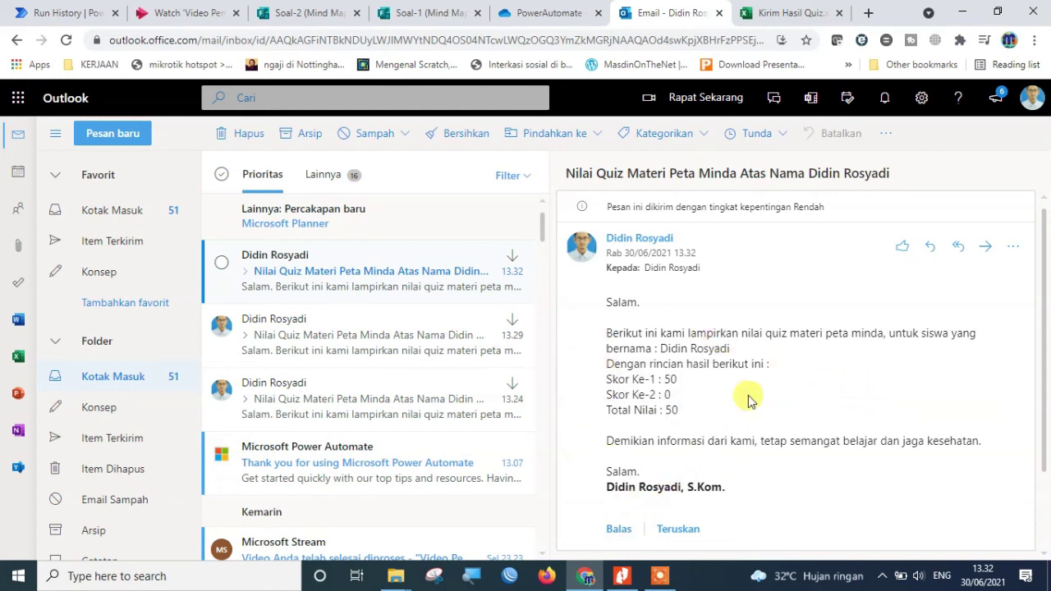
# Step: Return to the Kirim Hasil Quiz workbook and review the student response recorded in row 3
pyautogui.click(794, 8)
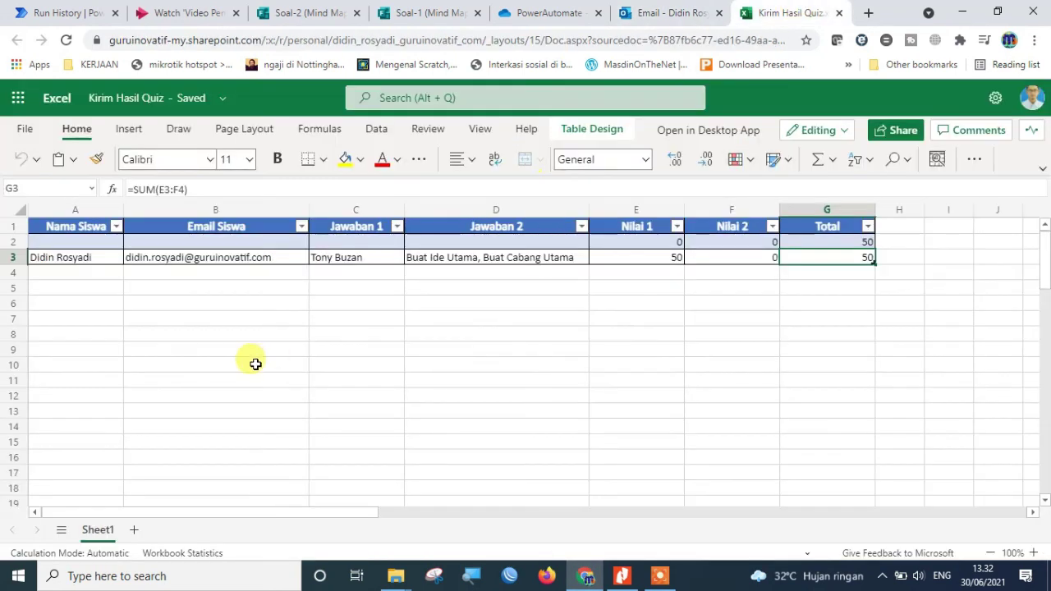
pyautogui.click(215, 256)
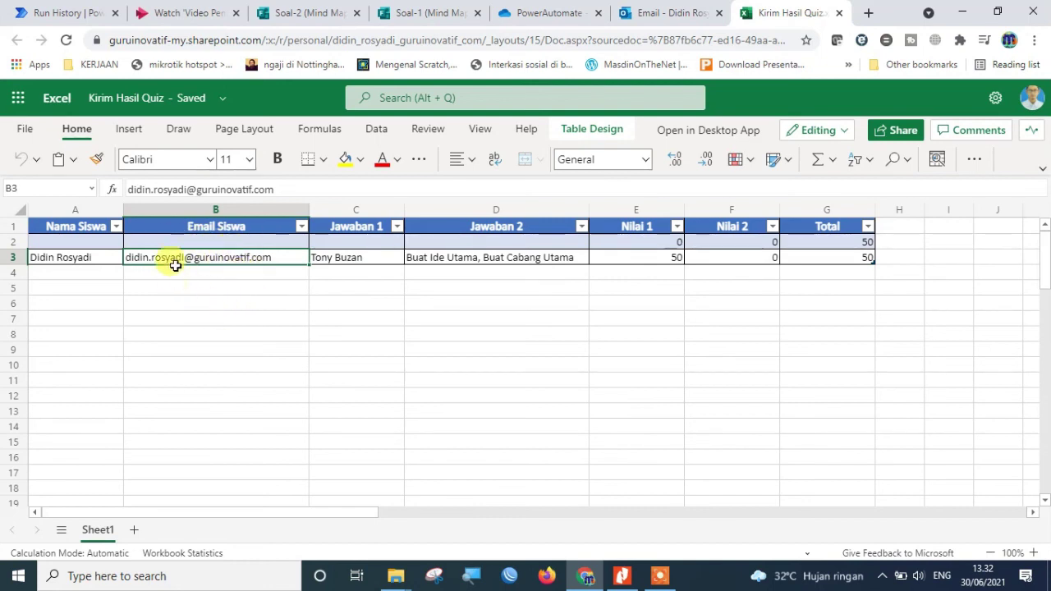
pyautogui.click(211, 275)
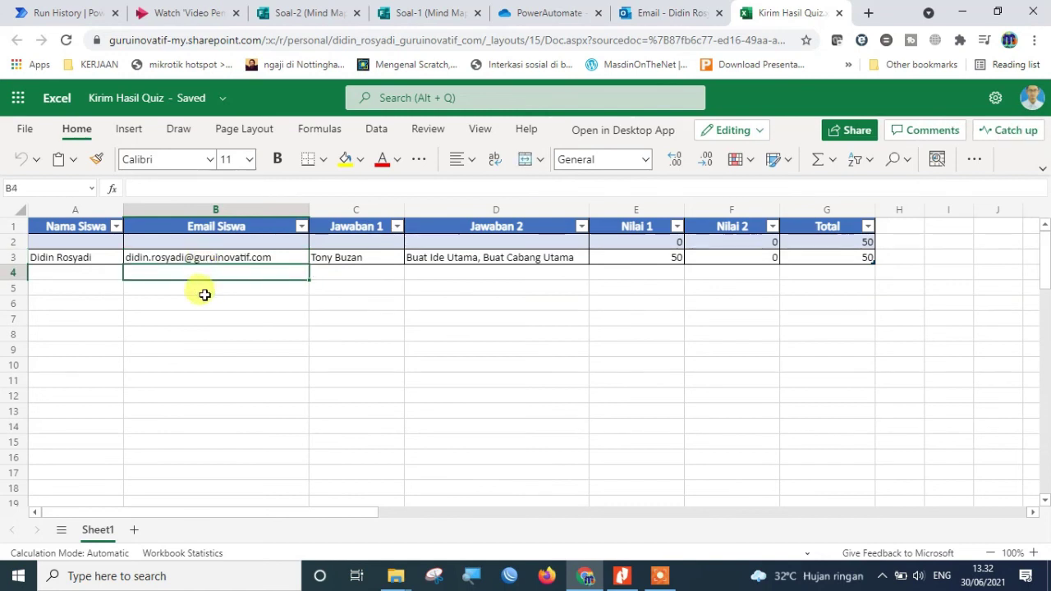
pyautogui.click(200, 259)
pyautogui.click(204, 316)
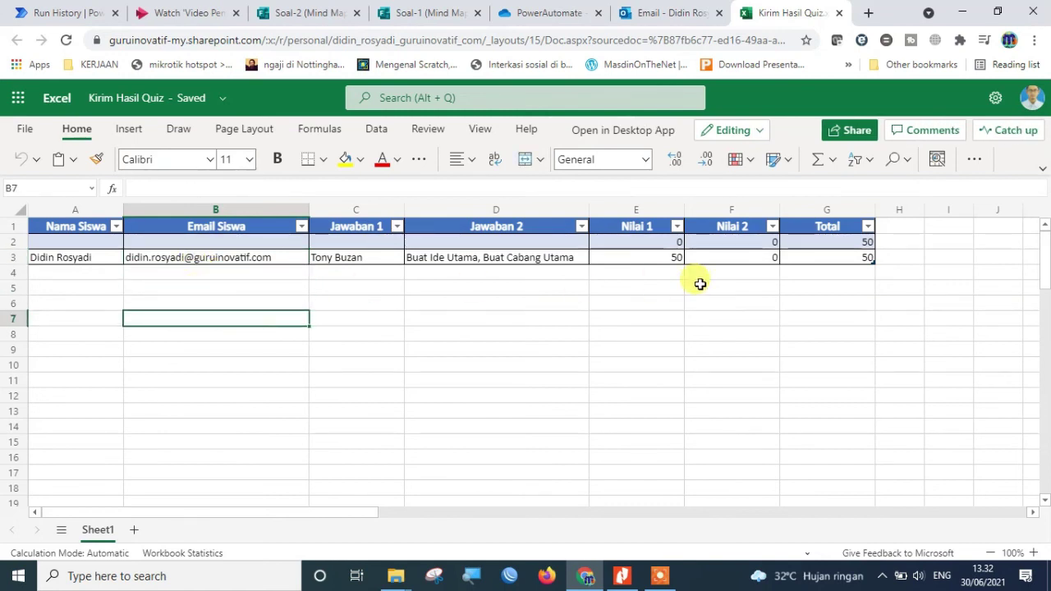
# Step: Examine the Nilai 1 score and Total formula in row 3, and check the Soal-2 (Mind Map) form's response summary against the workbook
pyautogui.click(677, 259)
pyautogui.click(865, 257)
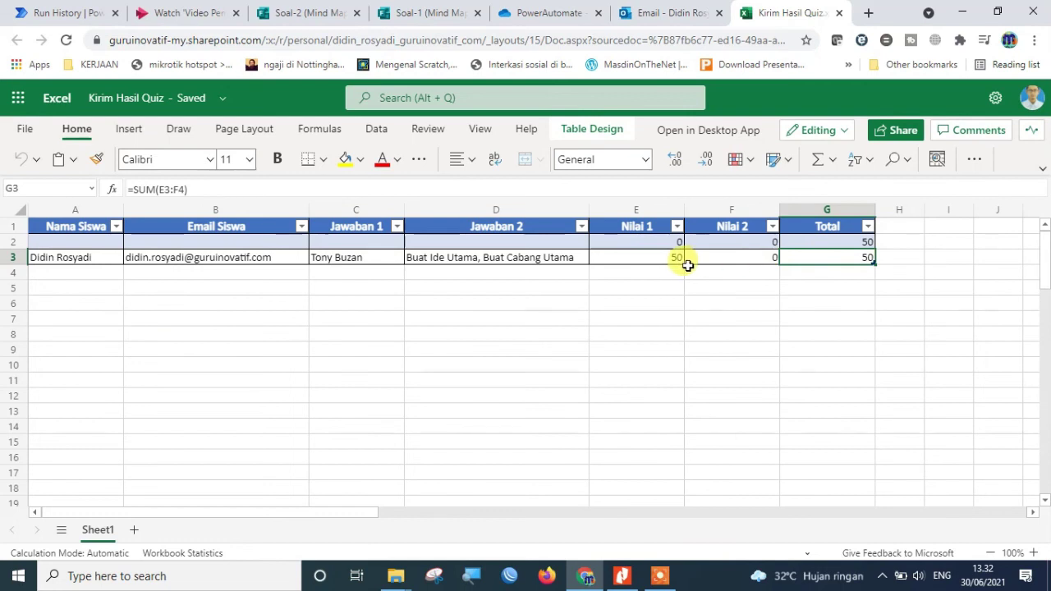
pyautogui.click(678, 271)
pyautogui.click(830, 256)
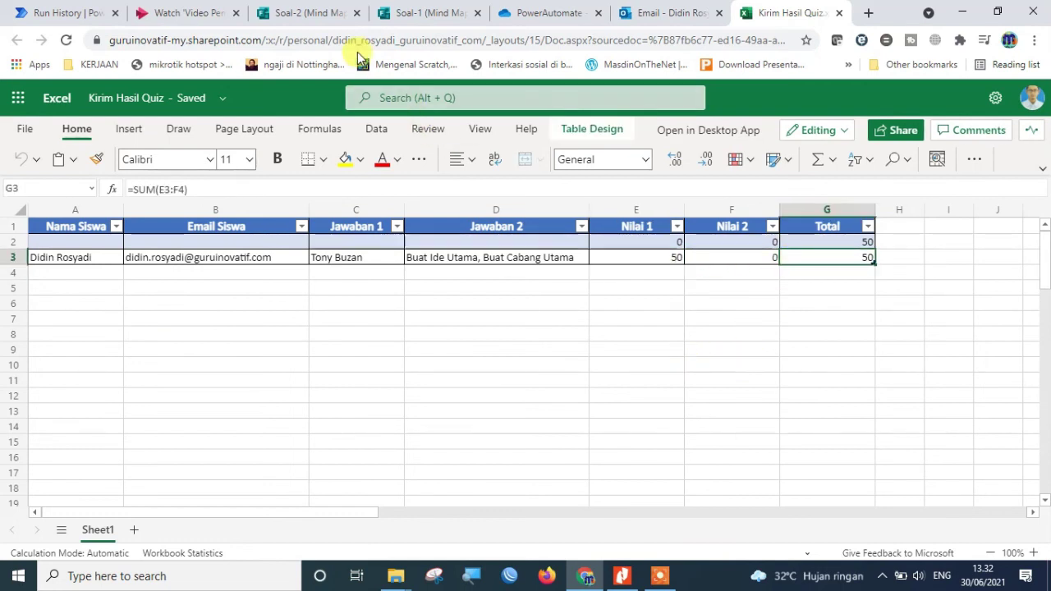
pyautogui.click(312, 12)
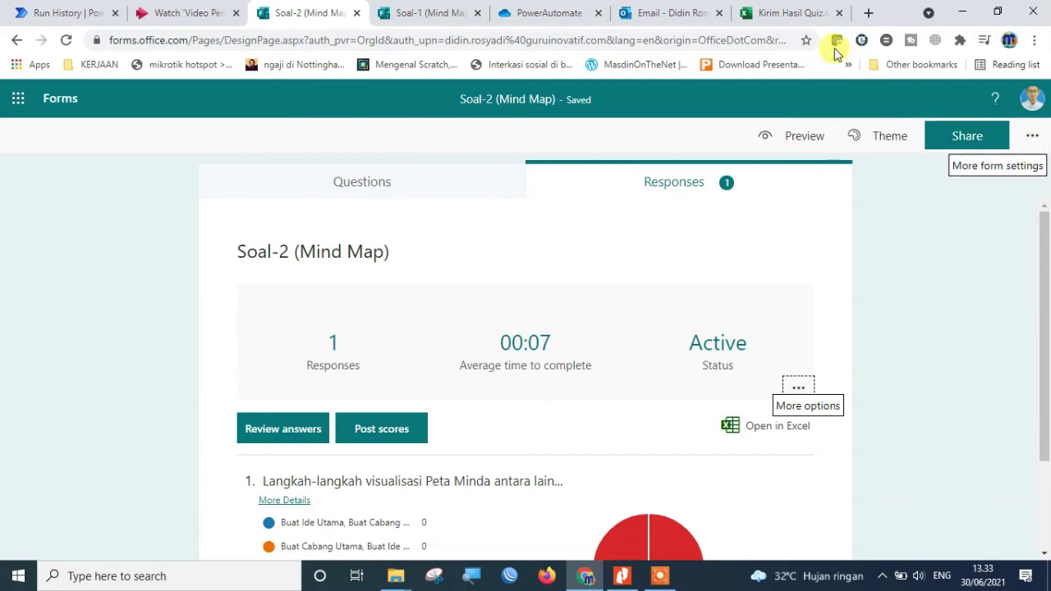
pyautogui.click(804, 12)
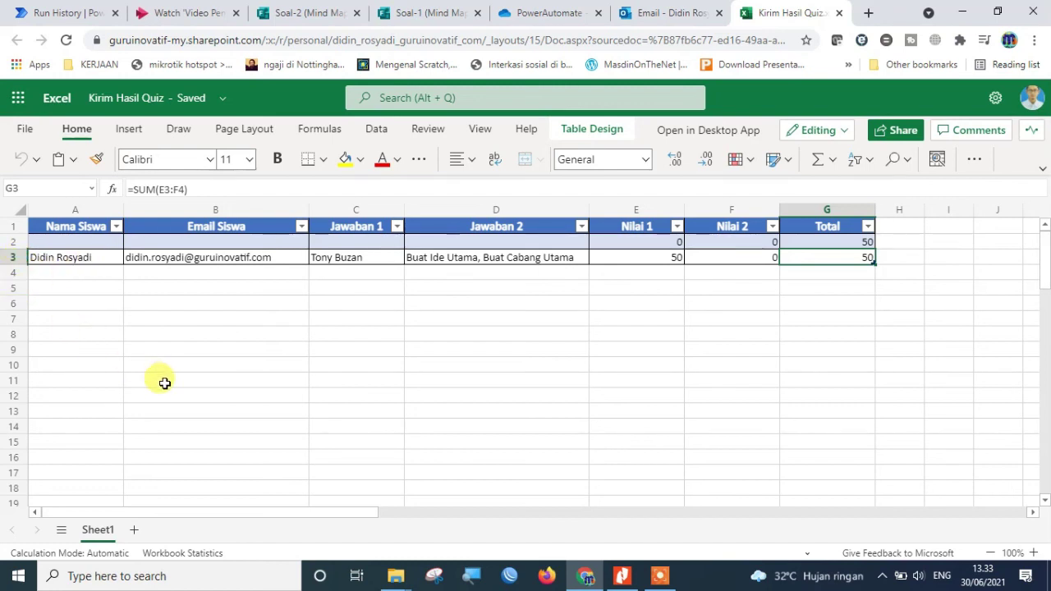
# Step: Revisit the Stream video page, then switch to the Modul 3 - Power Automate PDF in Nitro Pro and go back to its title slide
pyautogui.click(179, 13)
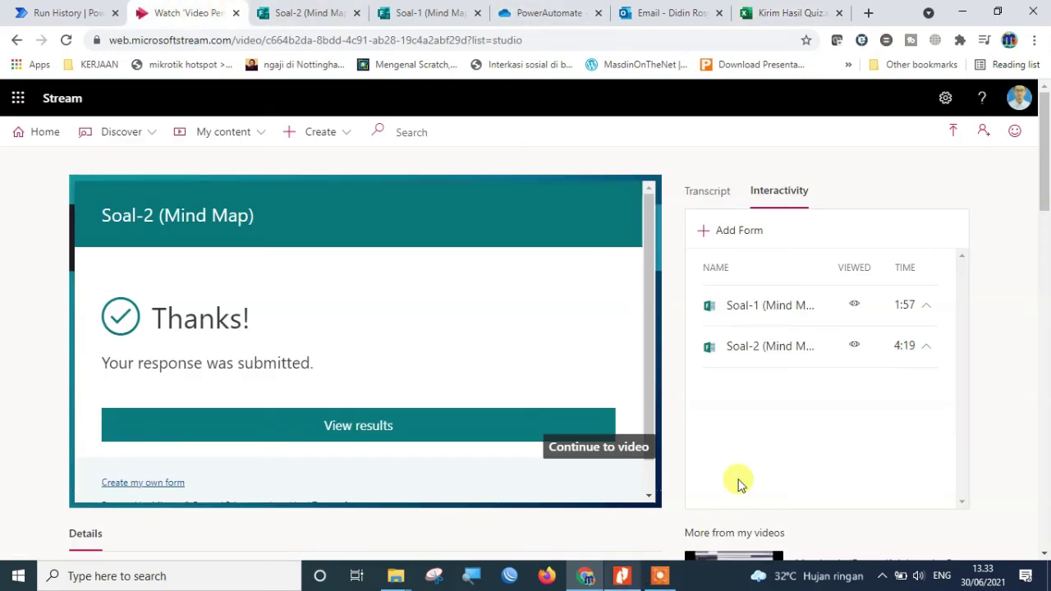
pyautogui.hotkey('alt', 'Tab')
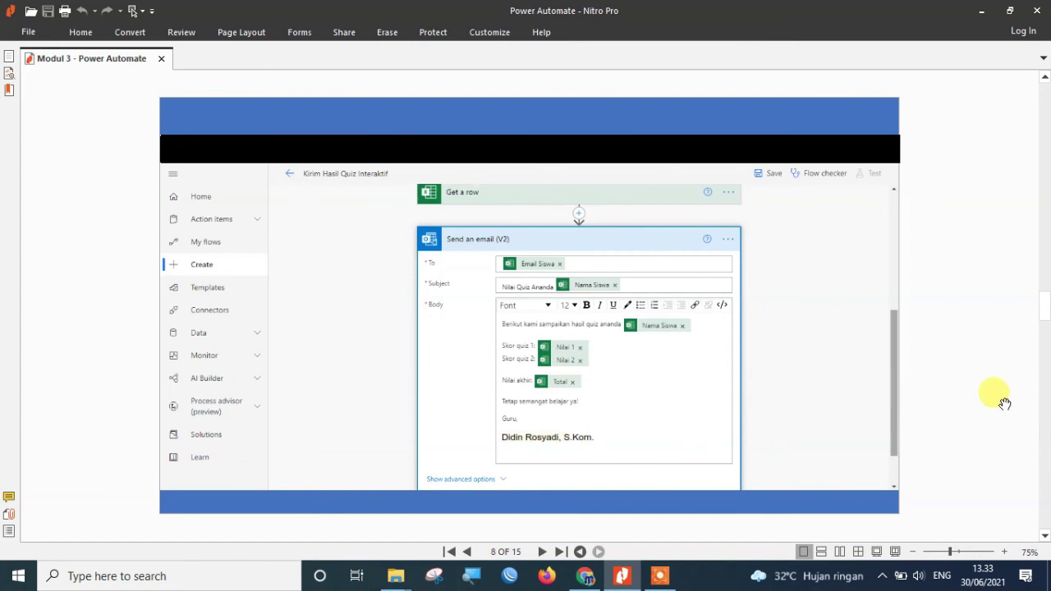
pyautogui.scroll(7, 1003, 402)
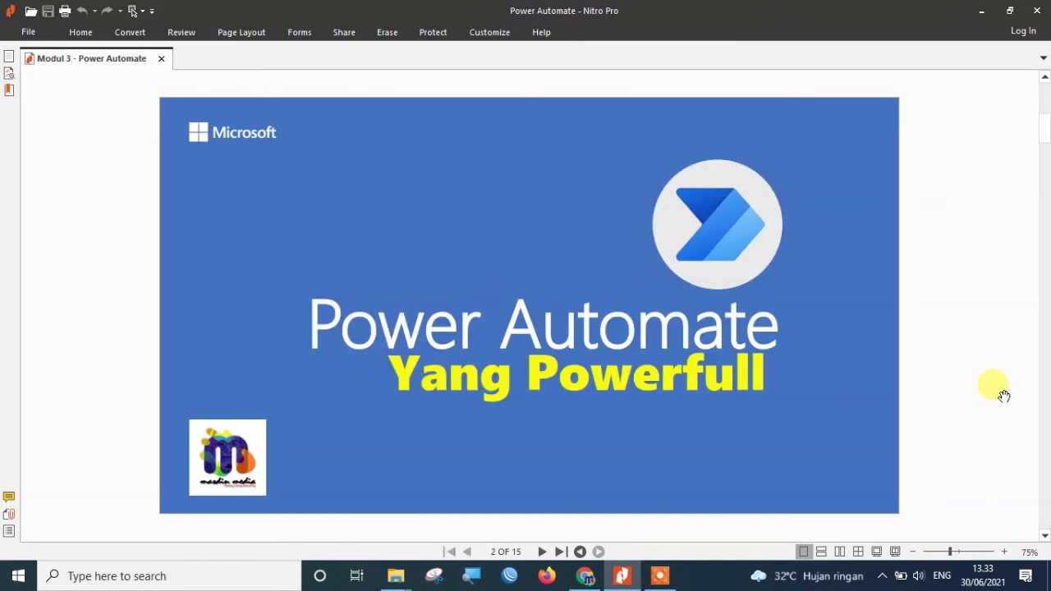